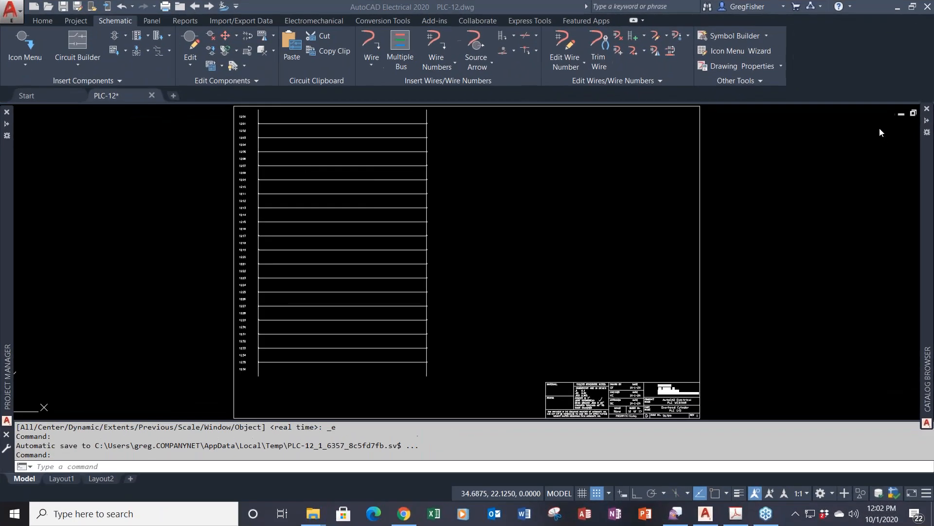
# - Start Insert PLC (Parametric) from the Insert PLC dropdown on the Schematic tab
pyautogui.click(489, 198)
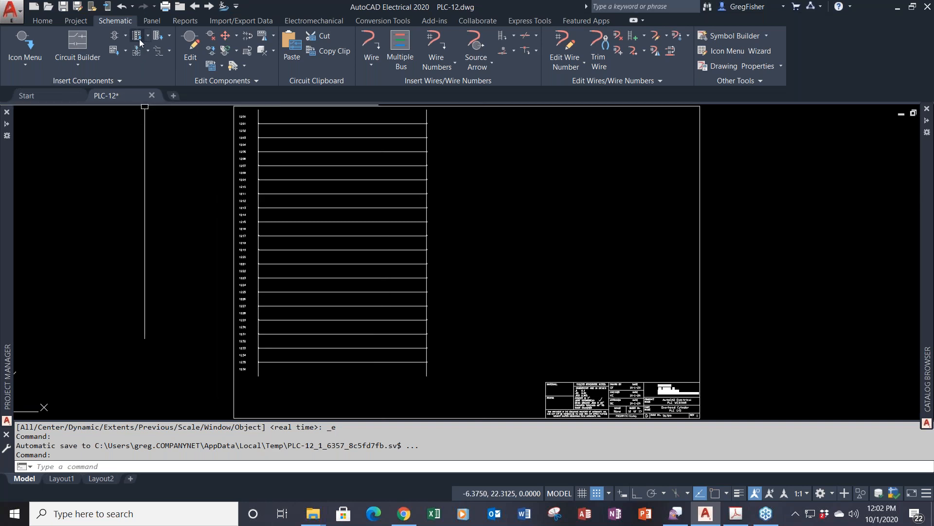
pyautogui.click(147, 36)
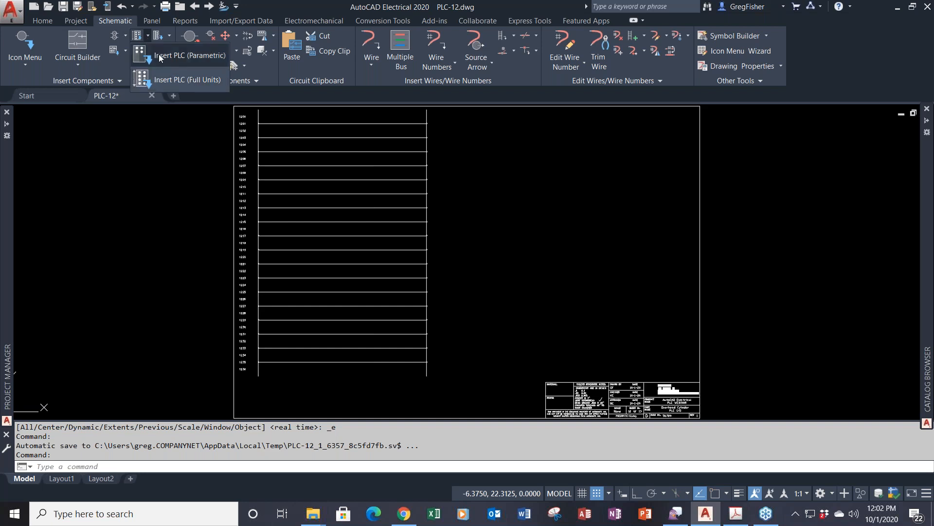
pyautogui.click(159, 54)
# - Browse the 1771 Discrete Input modules, then cancel the PLC Parametric Selection dialog
pyautogui.moveTo(447, 186)
pyautogui.mouseDown()
pyautogui.moveTo(446, 150)
pyautogui.moveTo(449, 271)
pyautogui.moveTo(444, 152)
pyautogui.moveTo(446, 180)
pyautogui.mouseUp()
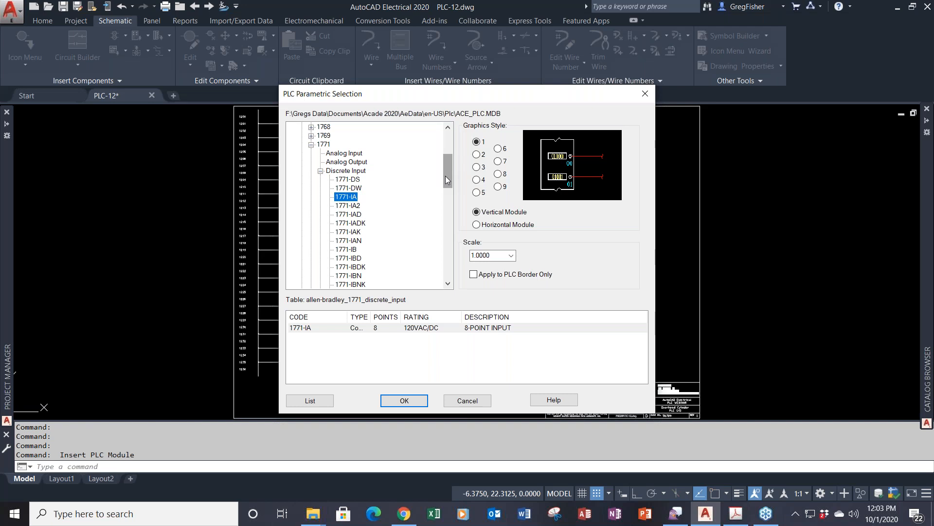
pyautogui.click(475, 401)
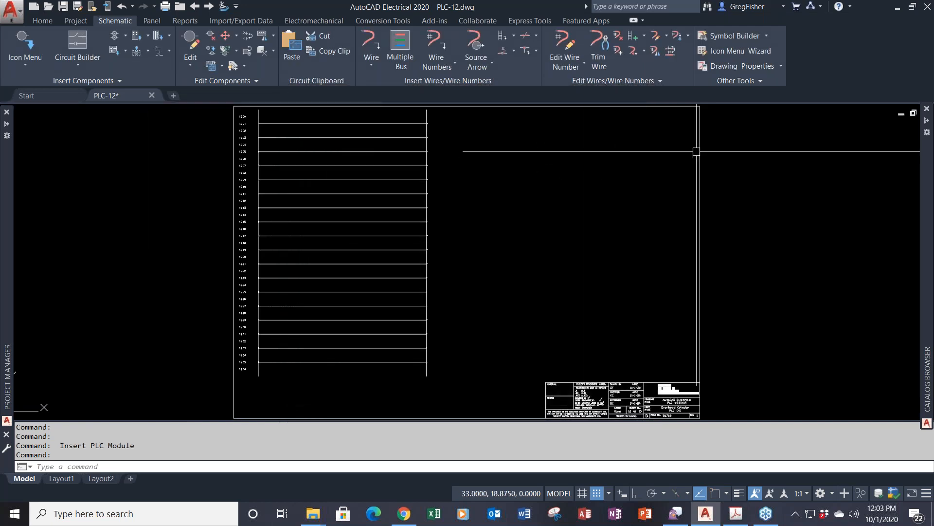
# - Open the PLC Database File Editor from Other Tools after glancing at the drawing properties
pyautogui.click(722, 66)
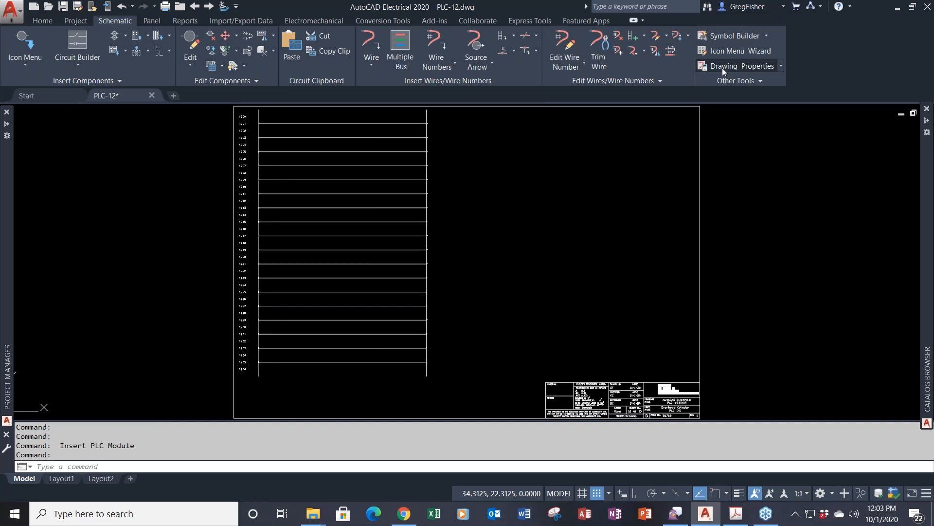
pyautogui.click(567, 413)
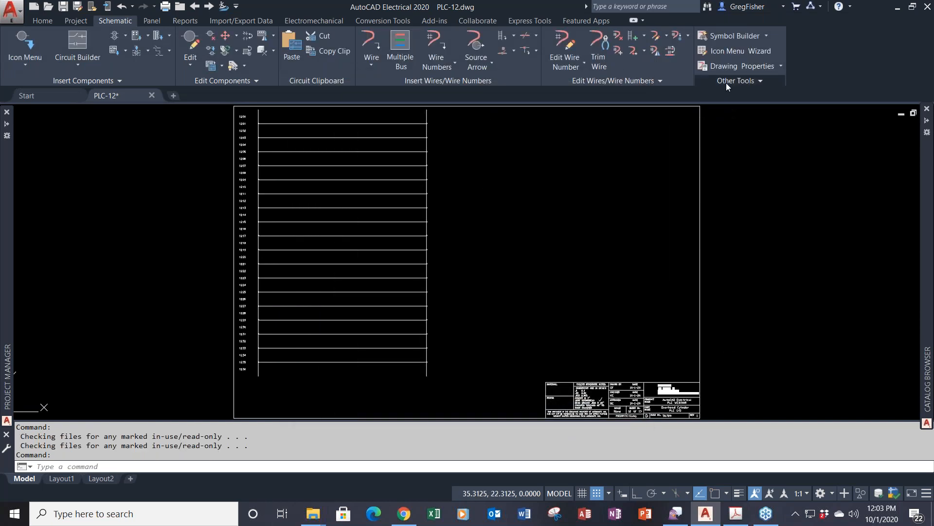
pyautogui.click(726, 84)
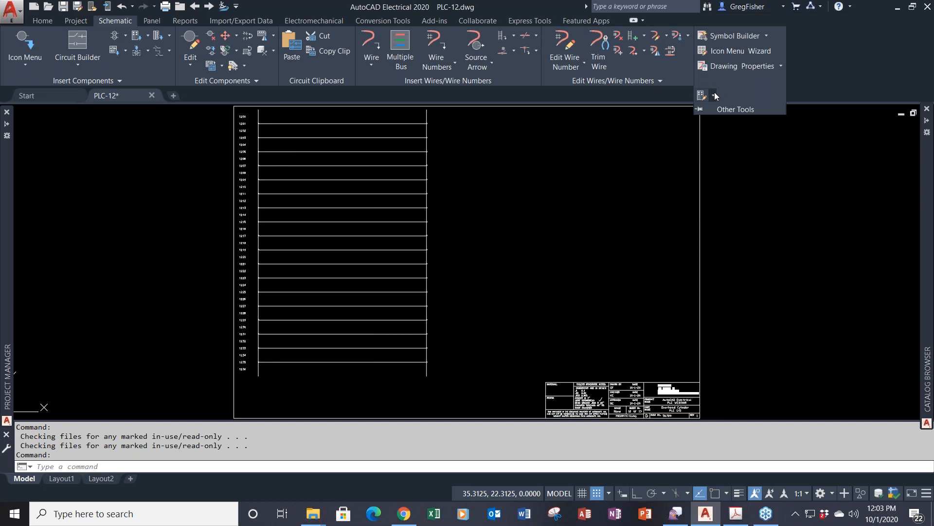
pyautogui.click(714, 95)
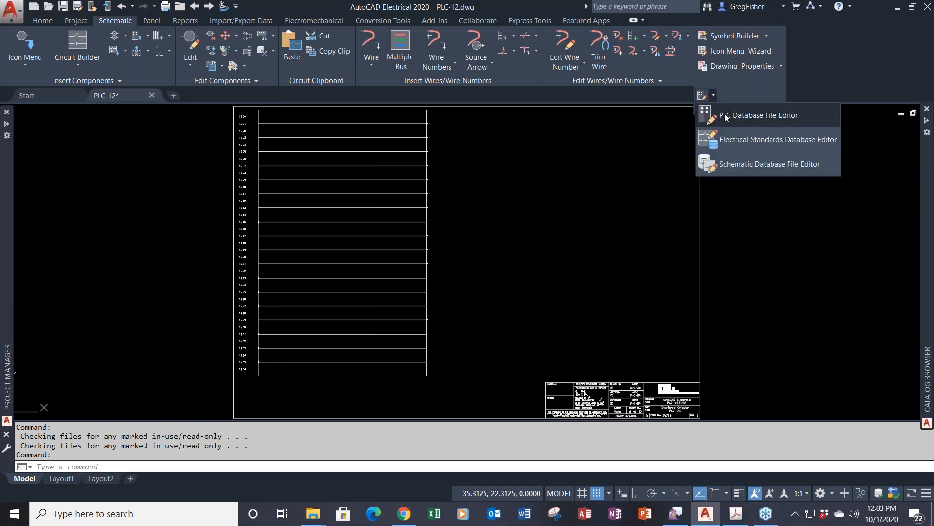
pyautogui.click(725, 115)
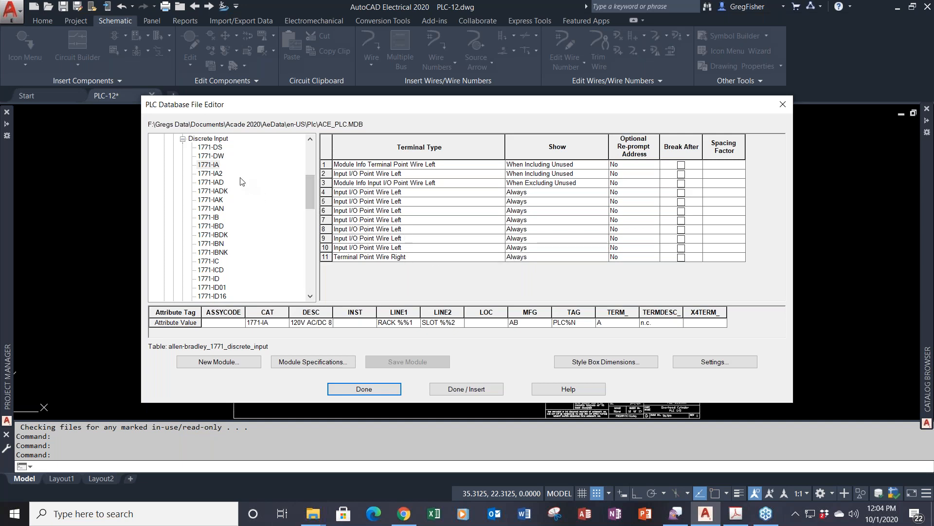
# - Select the 1771-IA discrete input module and start a new module based on it
pyautogui.click(215, 165)
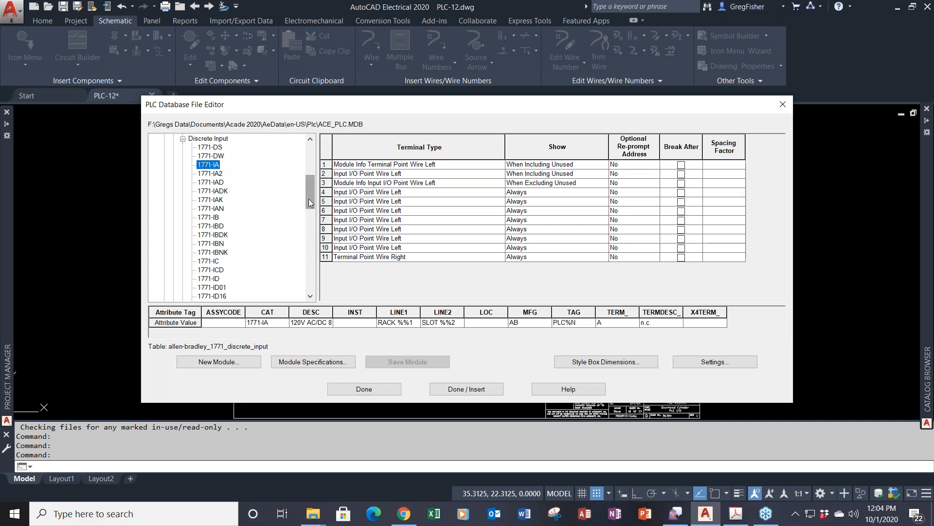
pyautogui.moveTo(308, 199)
pyautogui.mouseDown()
pyautogui.moveTo(308, 174)
pyautogui.moveTo(311, 196)
pyautogui.mouseUp()
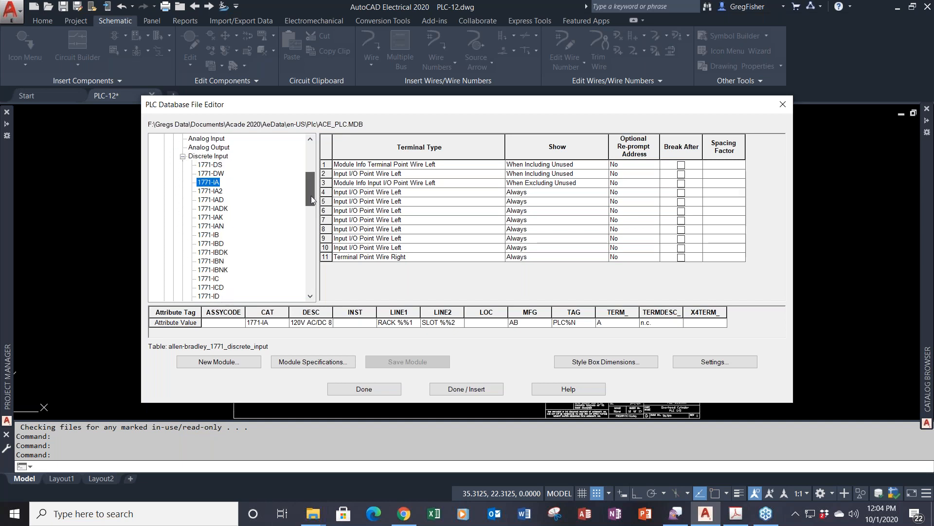
pyautogui.click(253, 361)
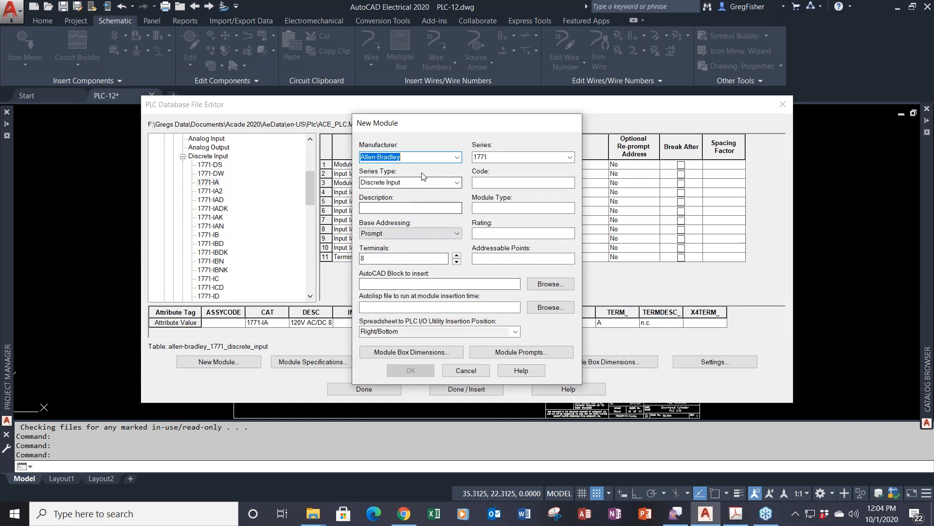
# - Enter manufacturer ACME, series DI-0001, code 123-456-7C and description '8-POINT INPUT'
pyautogui.write('ACME')
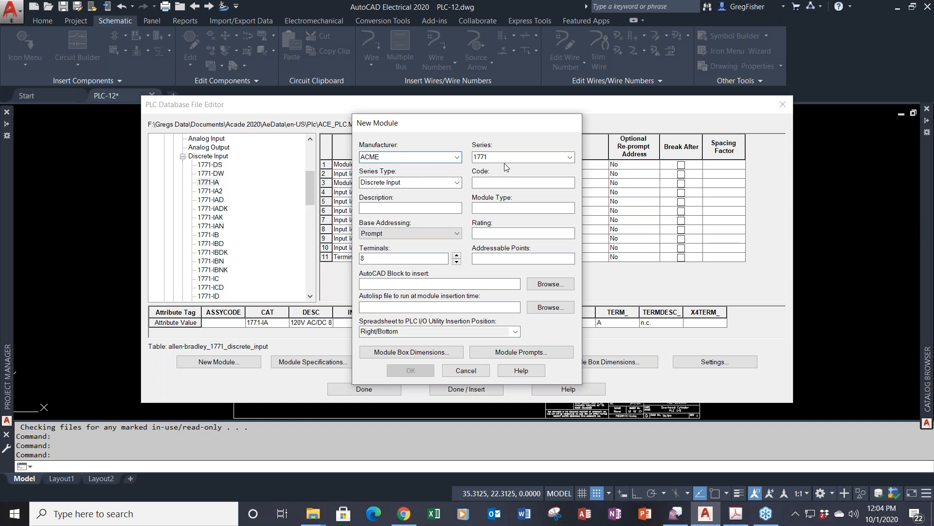
pyautogui.press('Tab')
pyautogui.write('DI-0001')
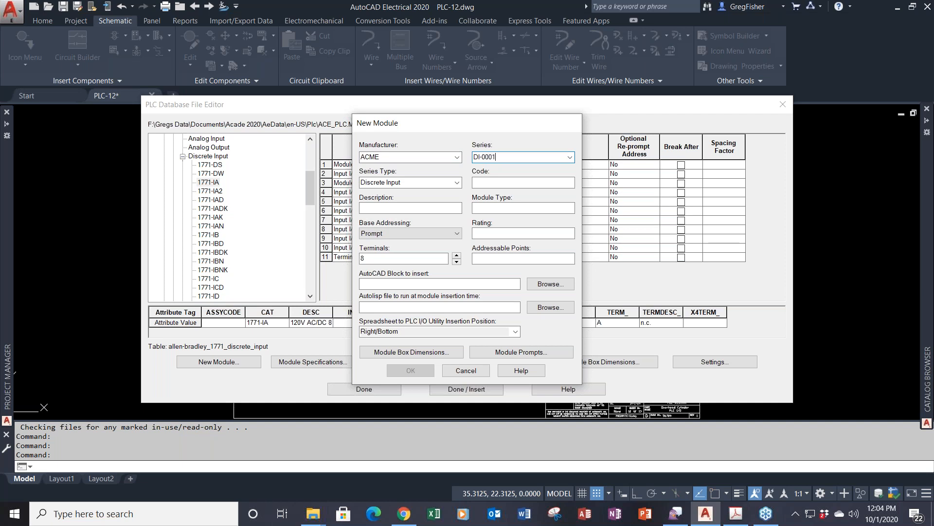
pyautogui.click(482, 182)
pyautogui.write('123-4')
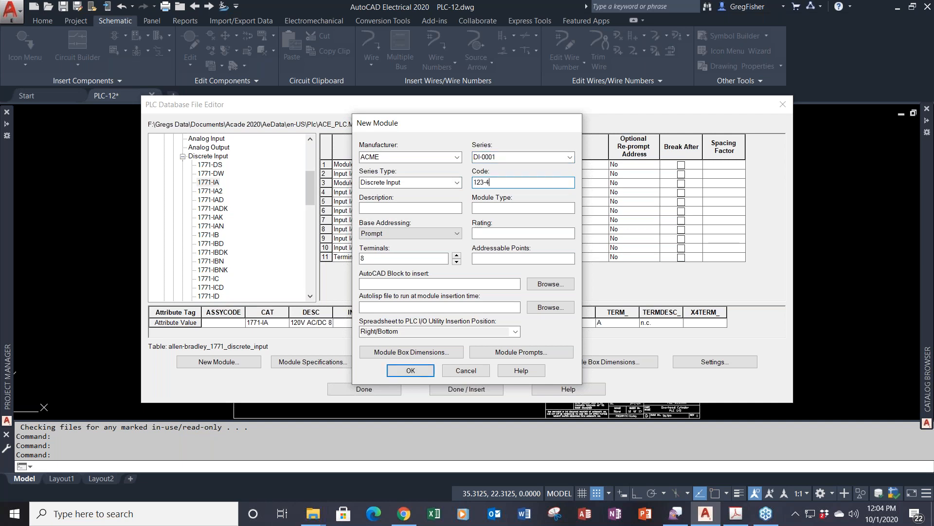
pyautogui.write('56-7C')
pyautogui.click(403, 209)
pyautogui.click(405, 209)
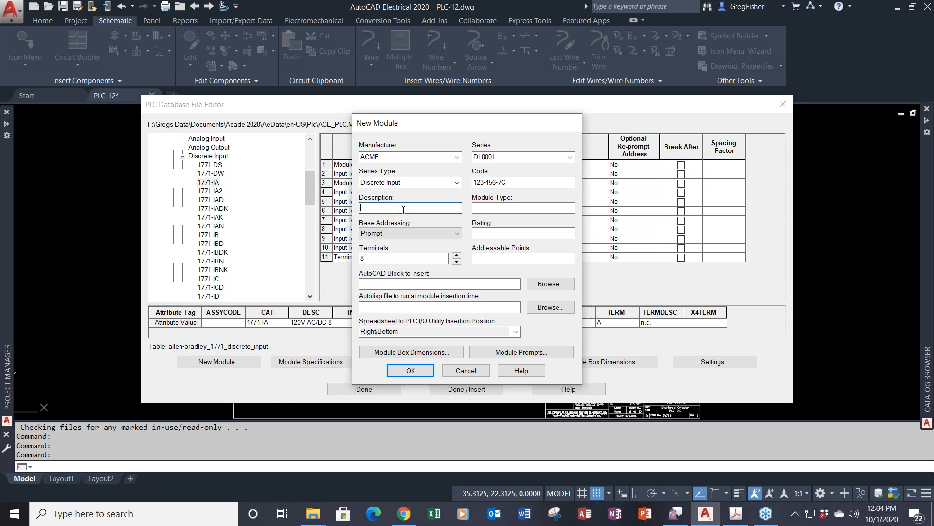
pyautogui.write('8-POINT INPUT')
# - Fill in module type DI, rating 120VAC, 11 terminals and 8 addressable points
pyautogui.click(485, 211)
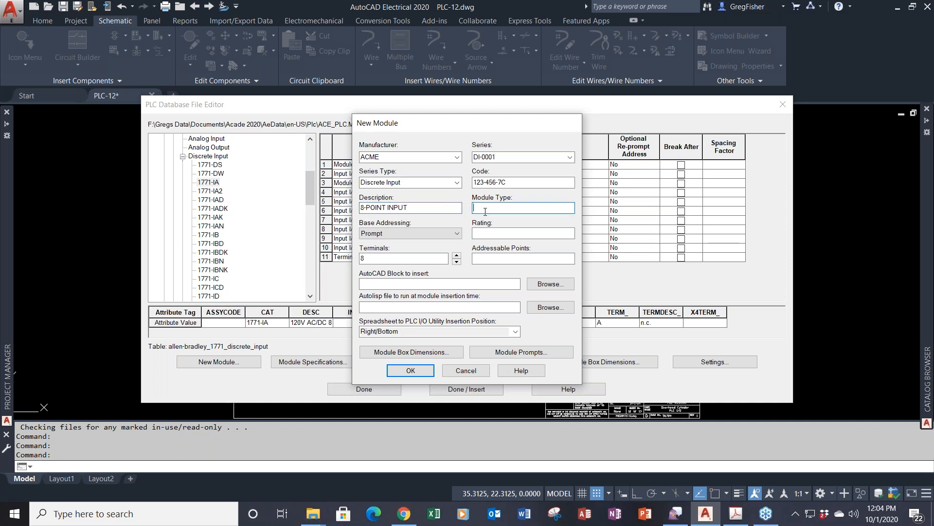
pyautogui.write('DI')
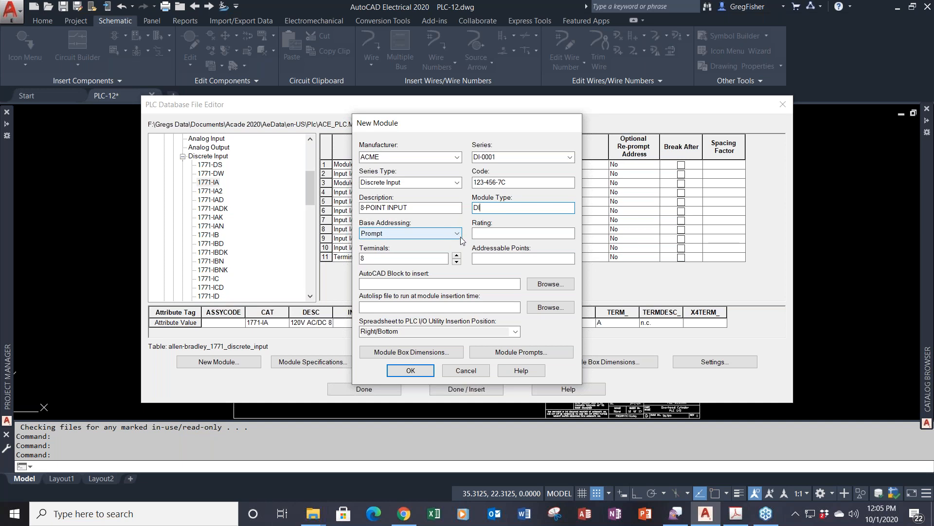
pyautogui.click(489, 238)
pyautogui.write('1')
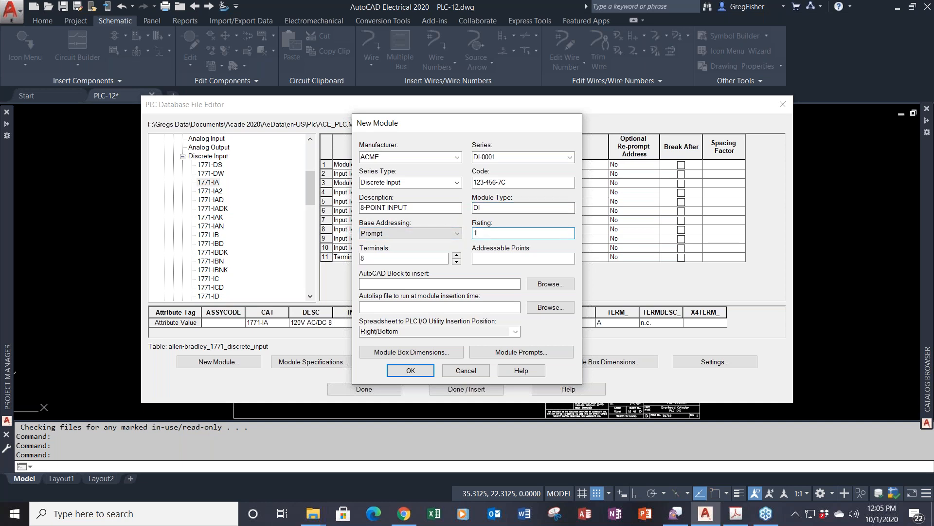
pyautogui.write('20VAC')
pyautogui.doubleClick(360, 262)
pyautogui.write('11')
pyautogui.click(506, 259)
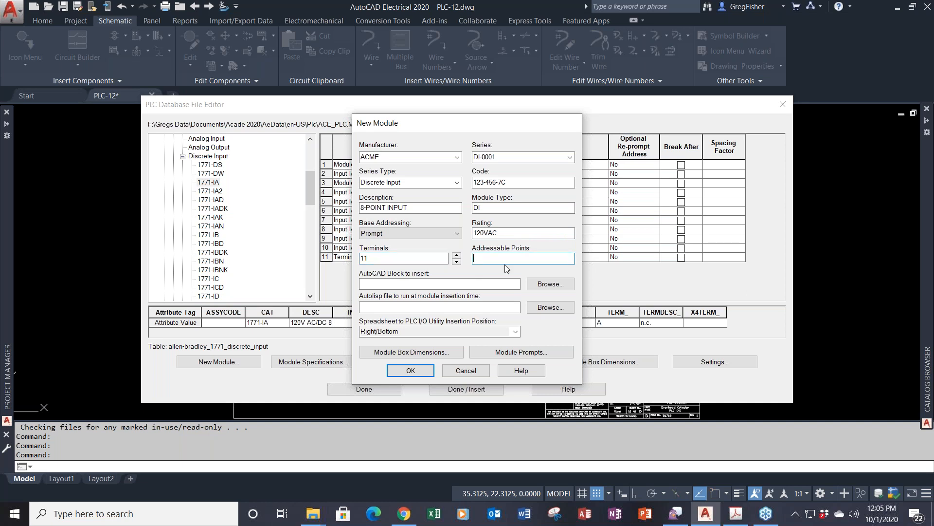
pyautogui.write('8')
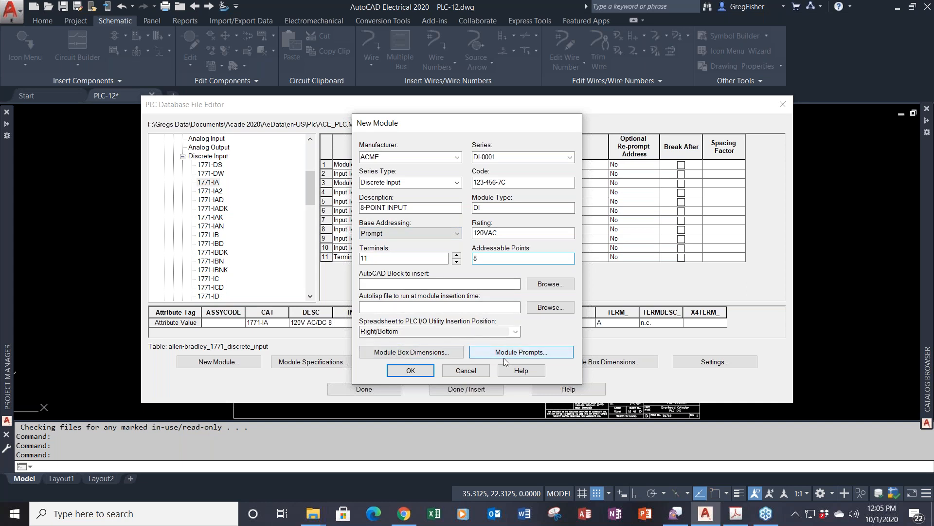
# - Check and cancel Module Box Dimensions, then bring up the Module Prompts list
pyautogui.click(436, 355)
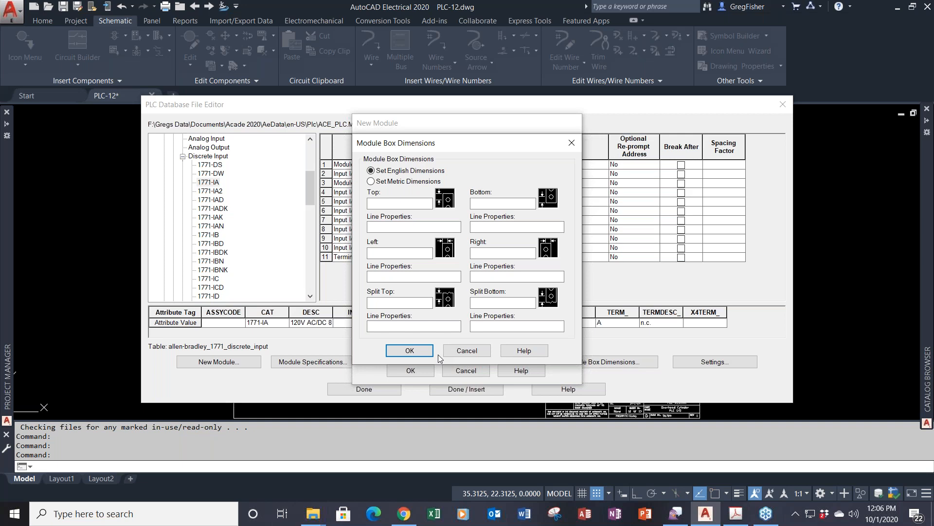
pyautogui.click(454, 350)
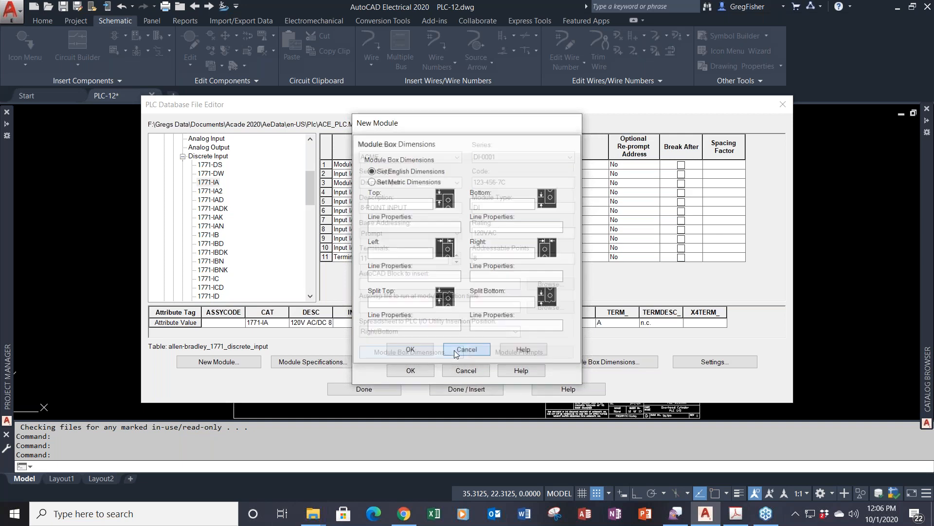
pyautogui.click(503, 353)
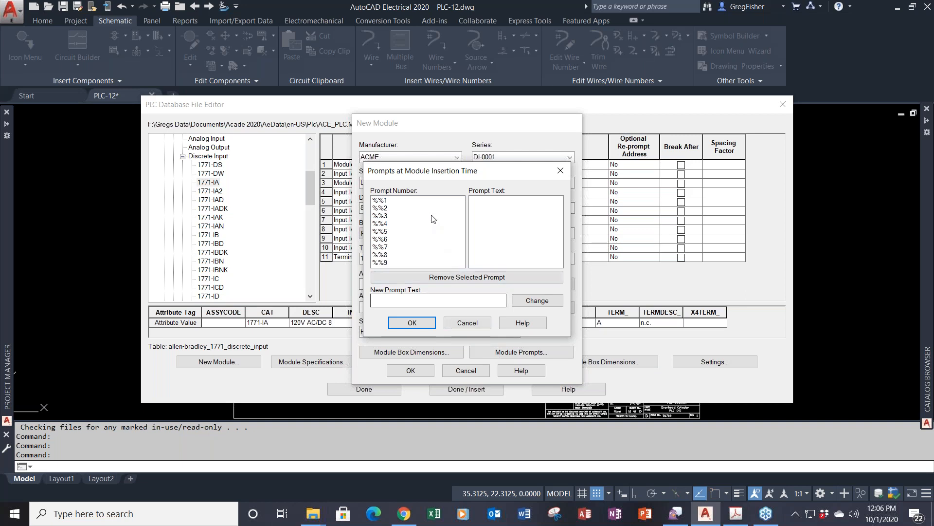
# - Give prompt %%1 the text RACK and prompt %%2 the text SLOT, then confirm
pyautogui.click(420, 202)
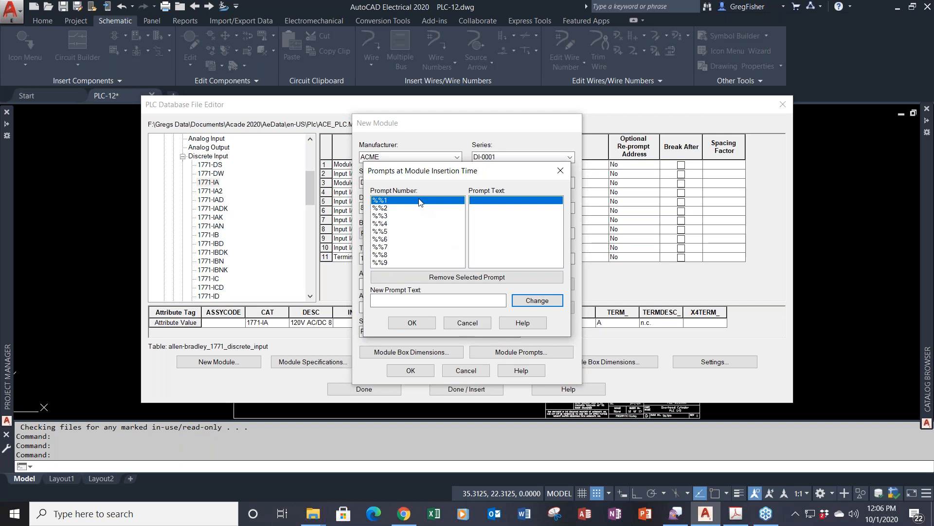
pyautogui.click(403, 298)
pyautogui.write('RAC')
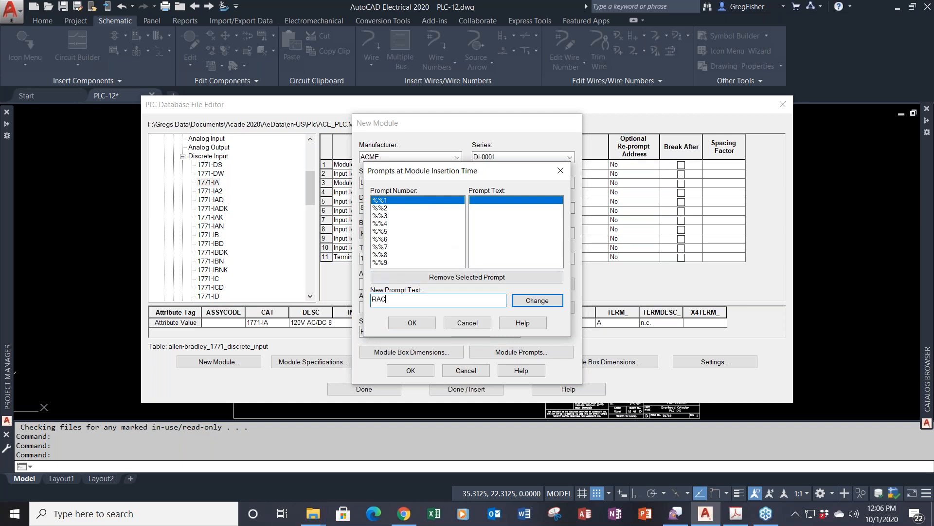
pyautogui.write('K')
pyautogui.click(526, 305)
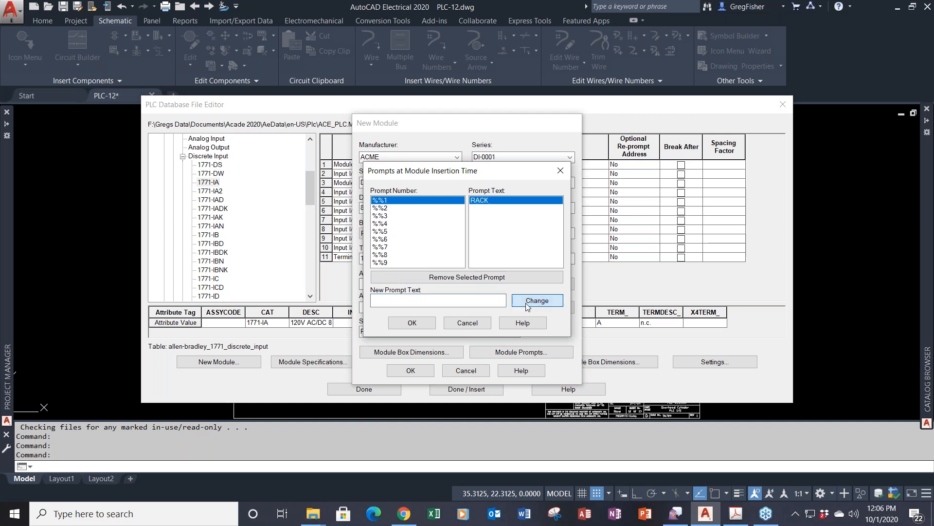
pyautogui.click(393, 208)
pyautogui.click(421, 301)
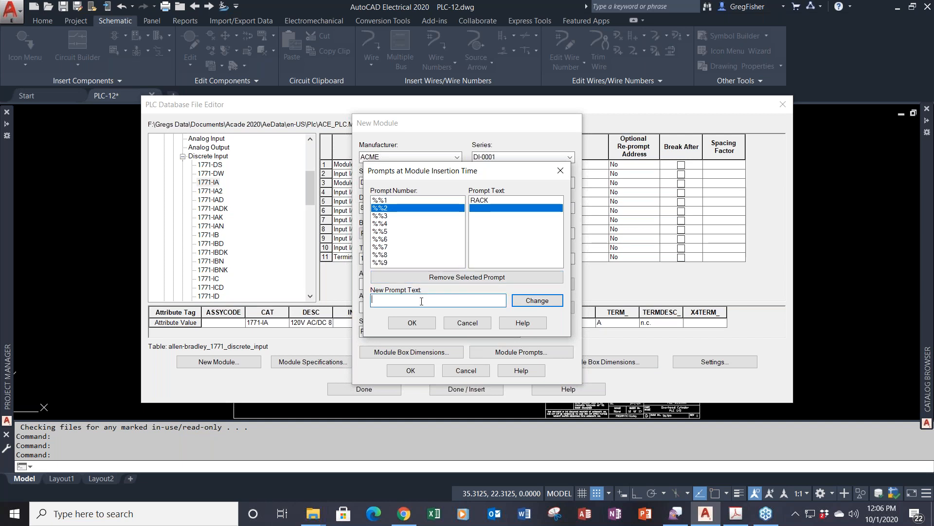
pyautogui.write('SLOT')
pyautogui.click(524, 305)
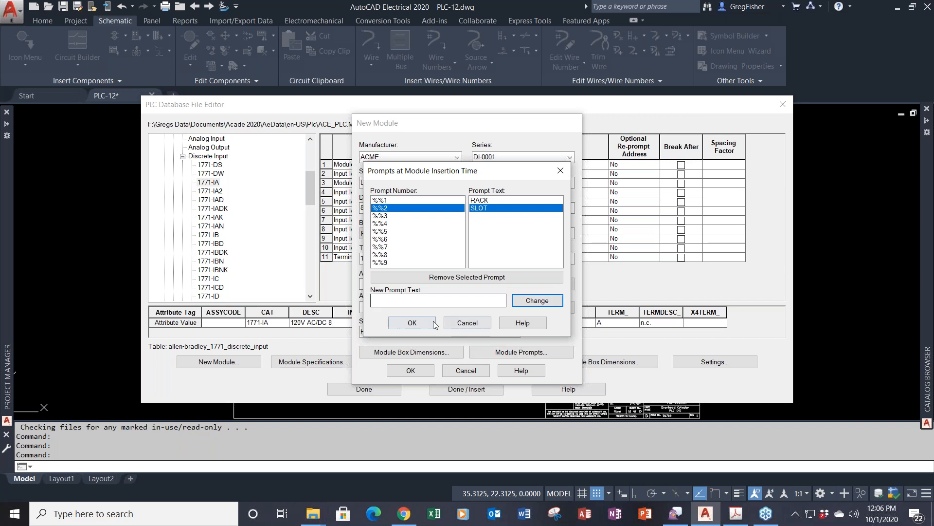
pyautogui.click(413, 322)
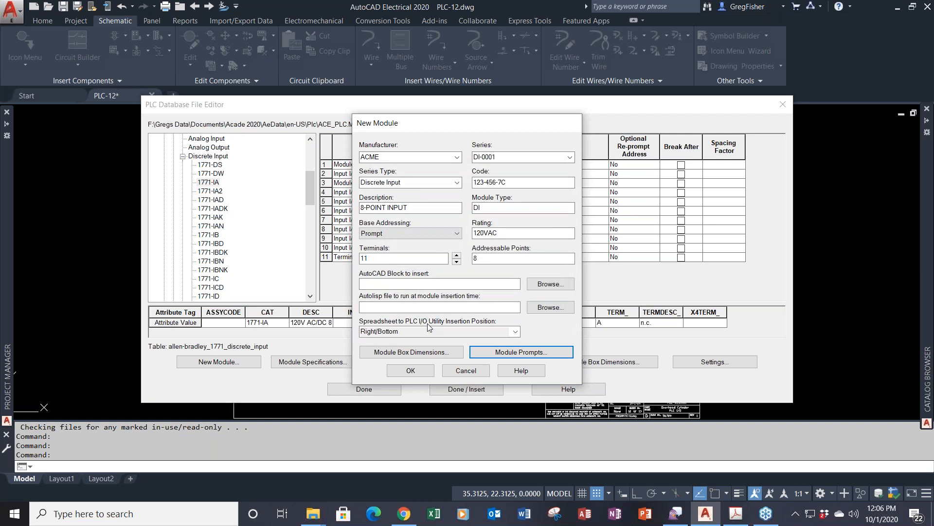
# - Confirm the new module and scroll the tree to ACME > DI-0001 > Discrete Input
pyautogui.click(411, 375)
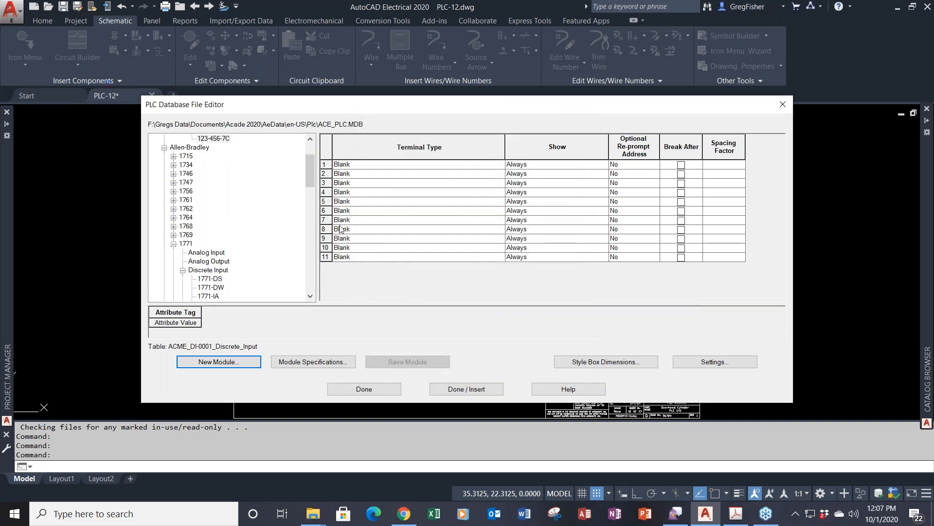
pyautogui.moveTo(305, 176); pyautogui.dragTo(307, 166)
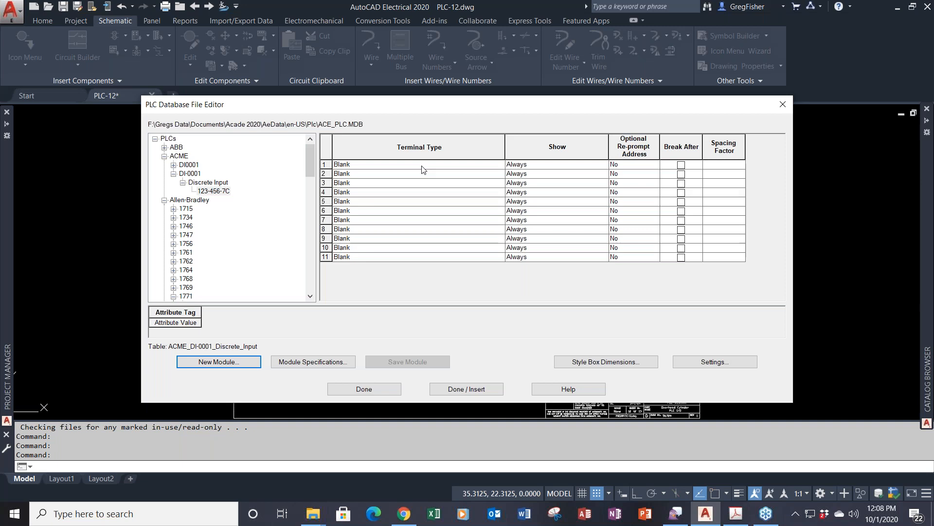
# - Edit row 1's Terminal Type to show the Select Terminal Information symbol list
pyautogui.rightClick(423, 169)
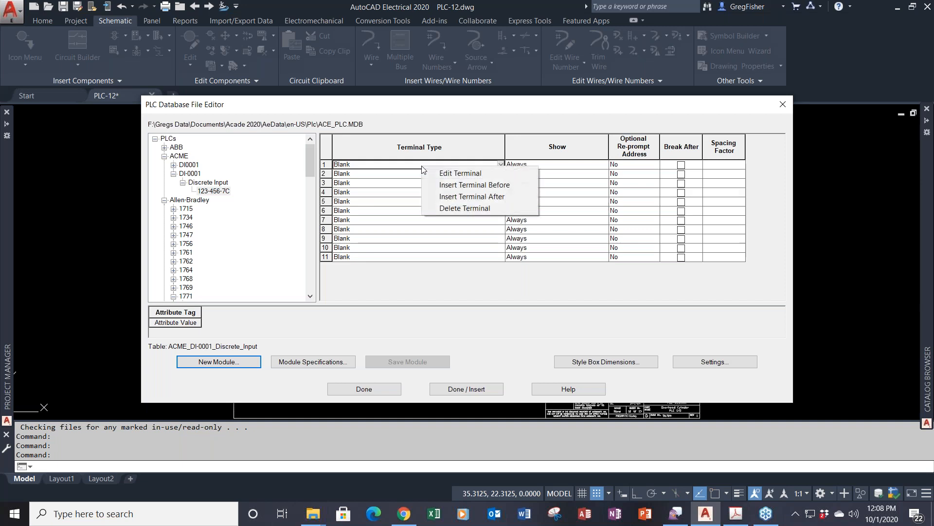
pyautogui.click(452, 173)
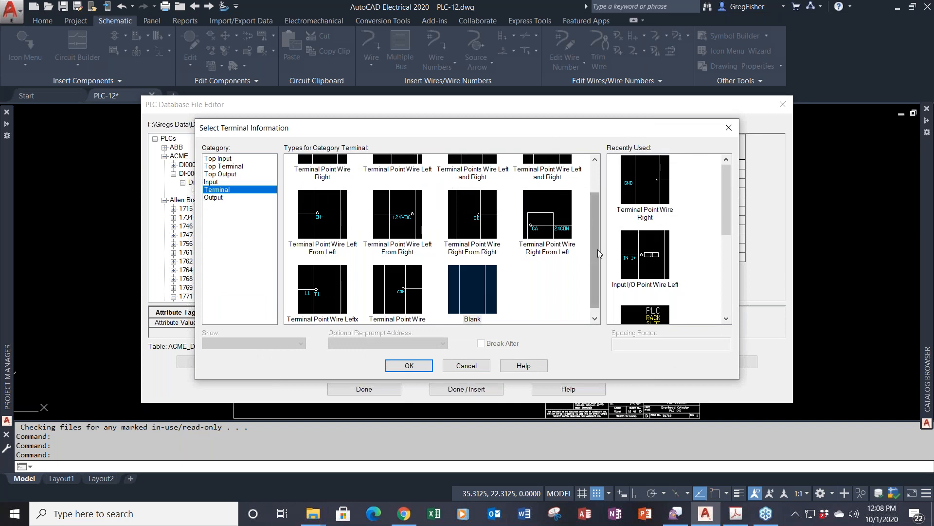
pyautogui.moveTo(597, 250); pyautogui.dragTo(591, 208)
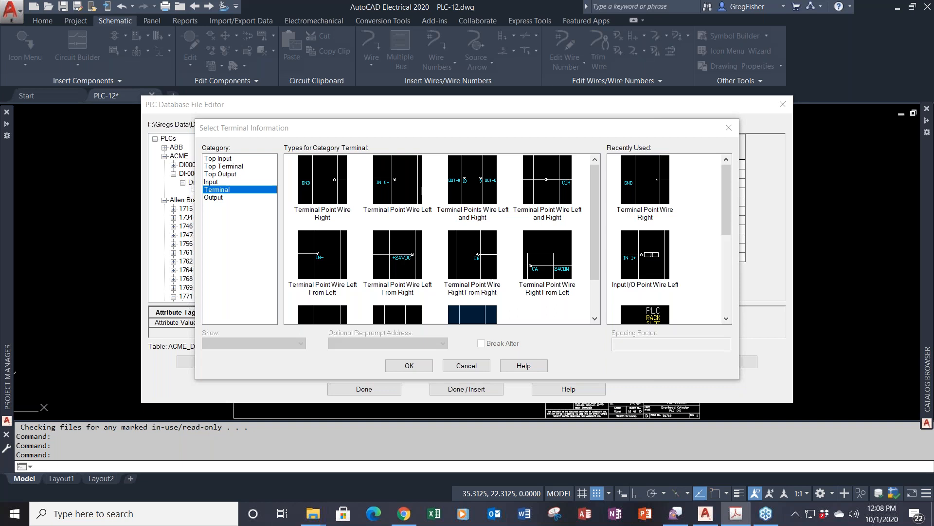
# - Assign the Top Input symbol Module Info Input I/O Point Wire Left to terminal 1
pyautogui.click(224, 160)
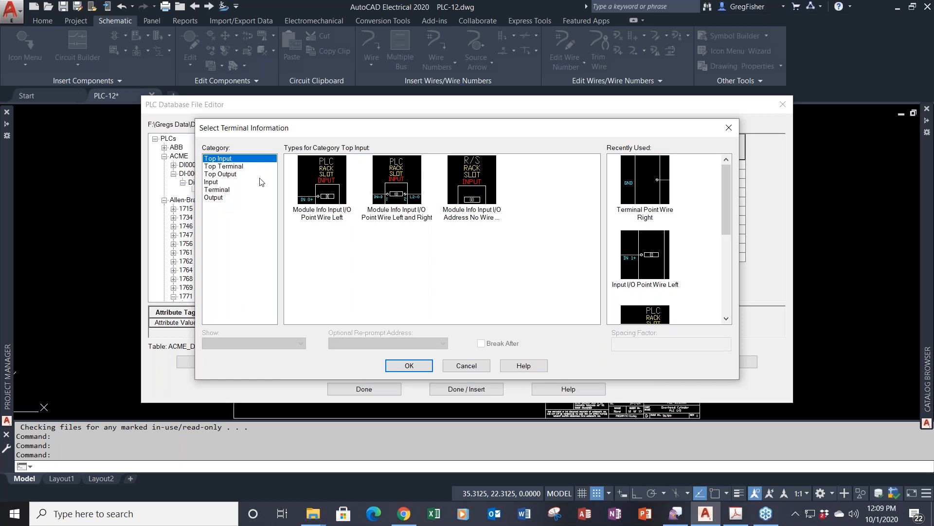
pyautogui.click(330, 197)
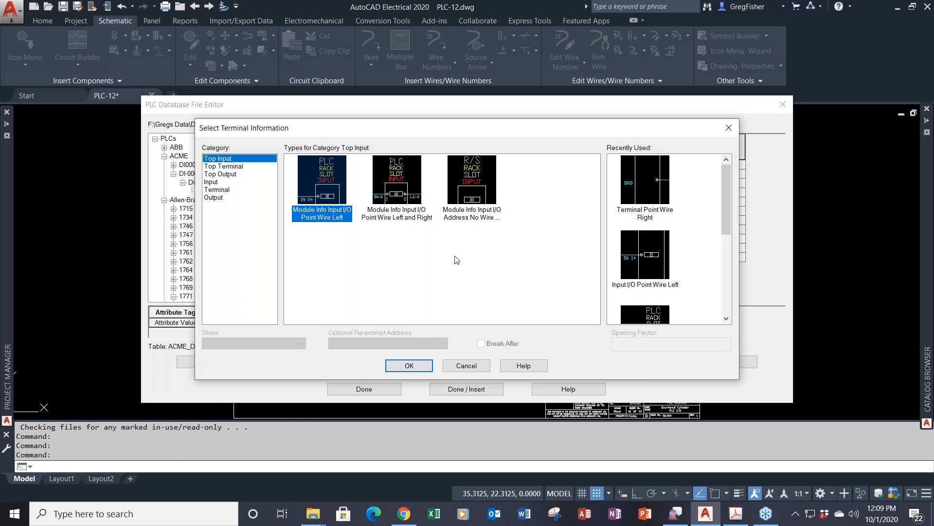
pyautogui.click(423, 366)
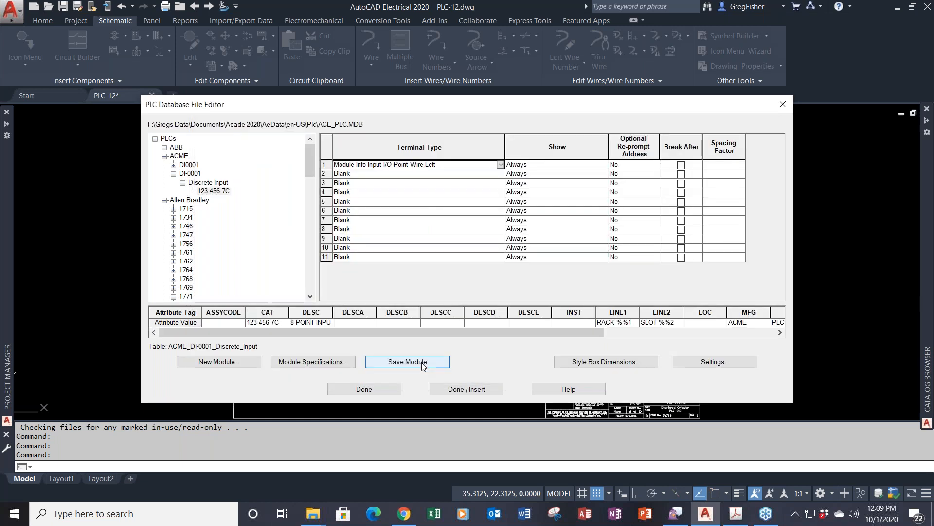
# - Open the Show dropdown for terminal 1, which is currently set to Always
pyautogui.click(590, 169)
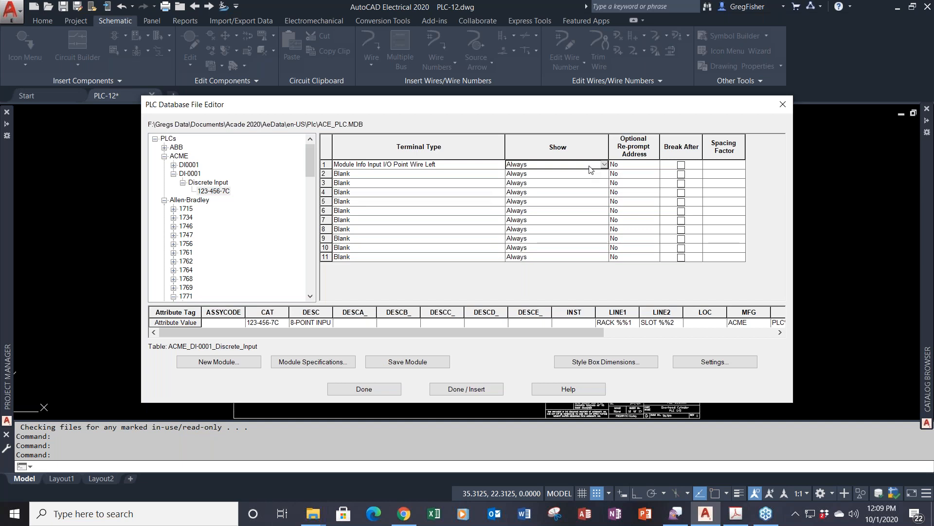
pyautogui.click(603, 164)
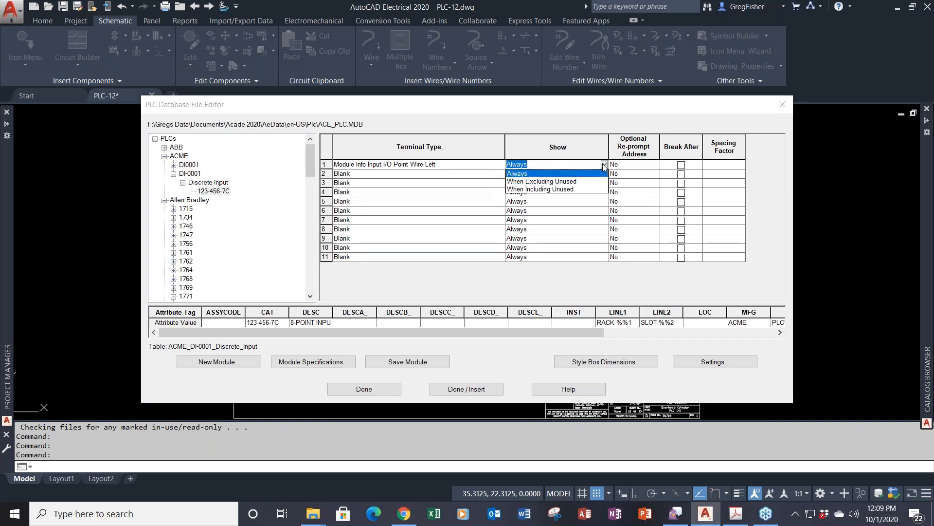
# - Set terminal 1's Show option to When Excluding Unused
pyautogui.click(577, 182)
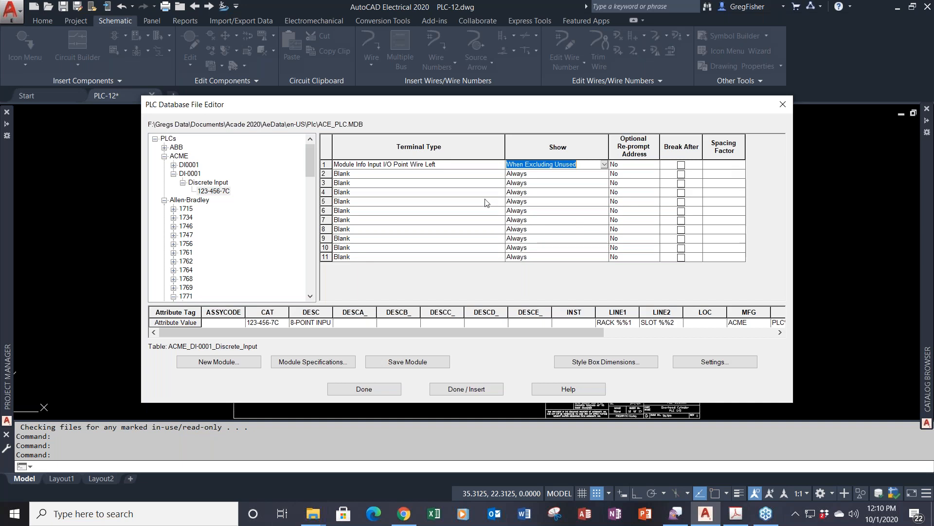
pyautogui.click(467, 174)
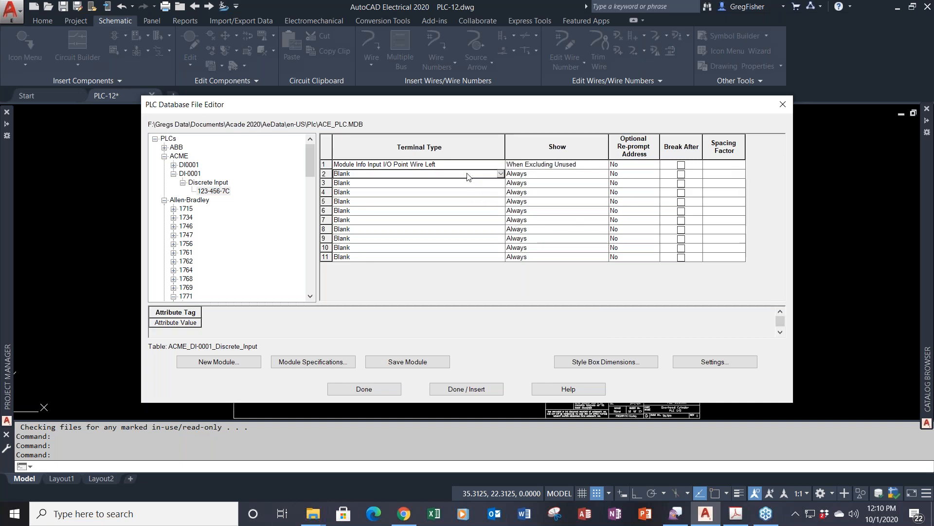
# - Assign the Top Terminal symbol Module Info Terminal Point Wire Left to terminal 2
pyautogui.rightClick(467, 176)
pyautogui.click(490, 185)
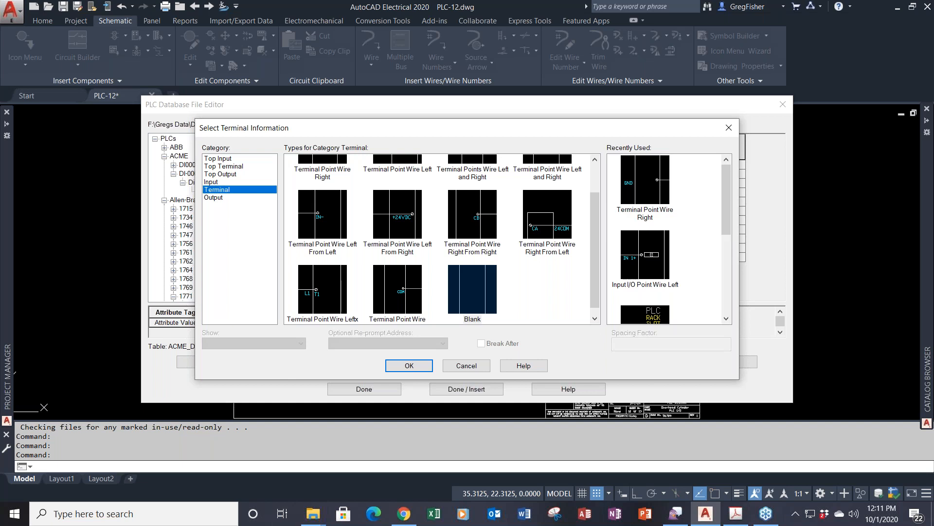
pyautogui.click(233, 167)
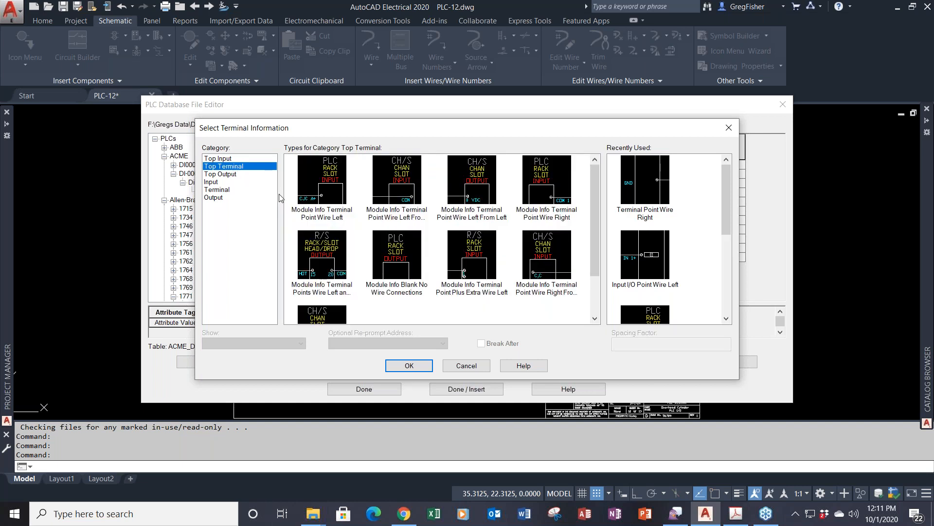
pyautogui.click(332, 214)
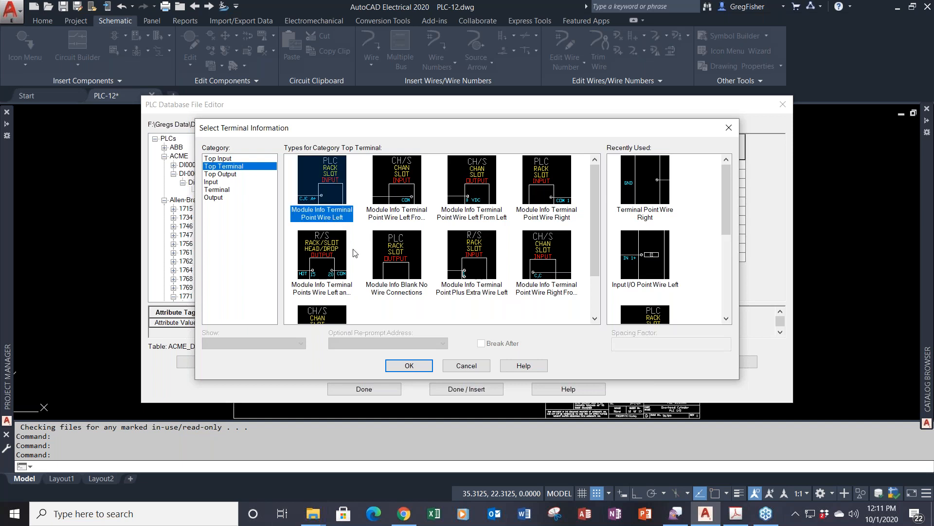
pyautogui.click(410, 366)
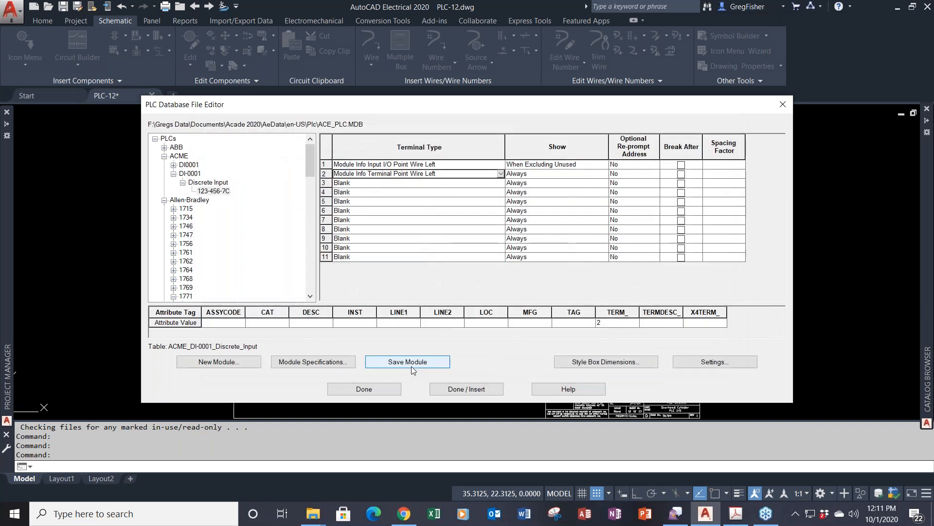
# - Set terminal 2's Show option to When Including Unused
pyautogui.click(594, 175)
pyautogui.click(604, 174)
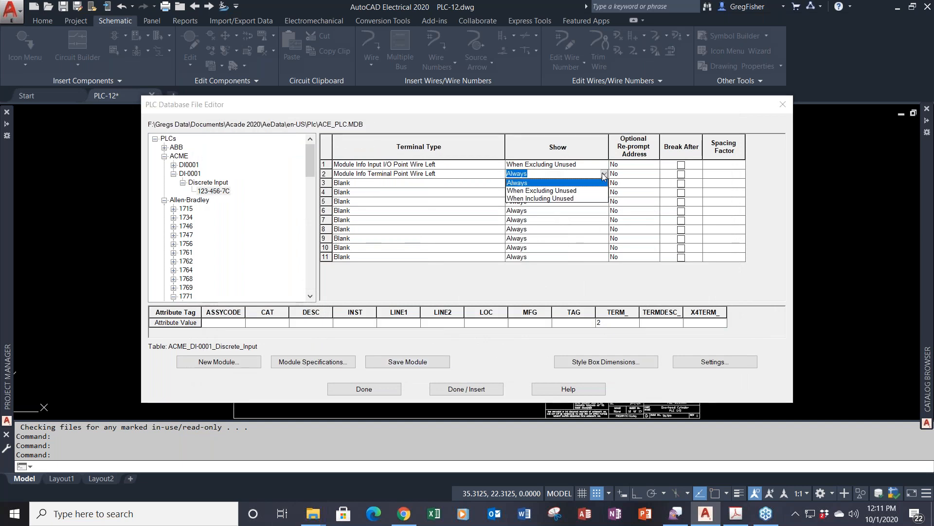
pyautogui.click(567, 198)
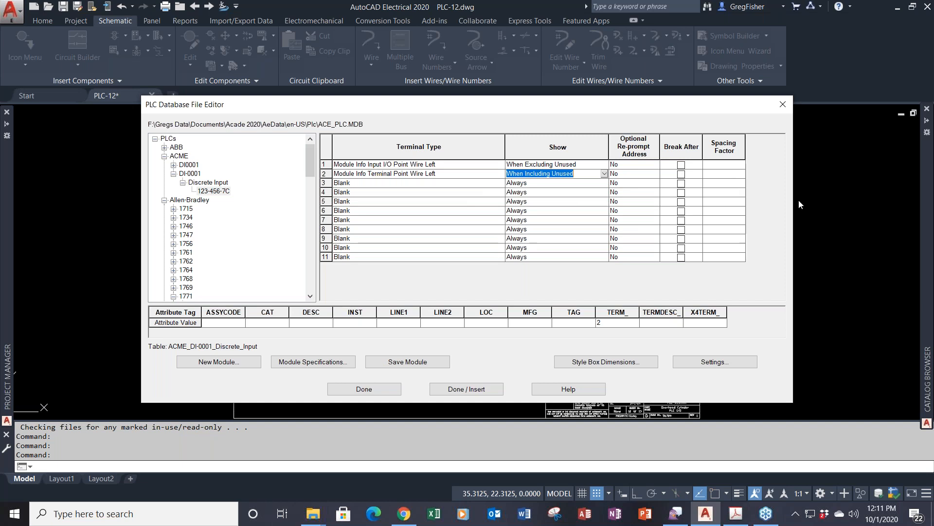
pyautogui.click(427, 187)
# - Assign the Input I/O Point Wire Left symbol to terminal 3
pyautogui.rightClick(427, 187)
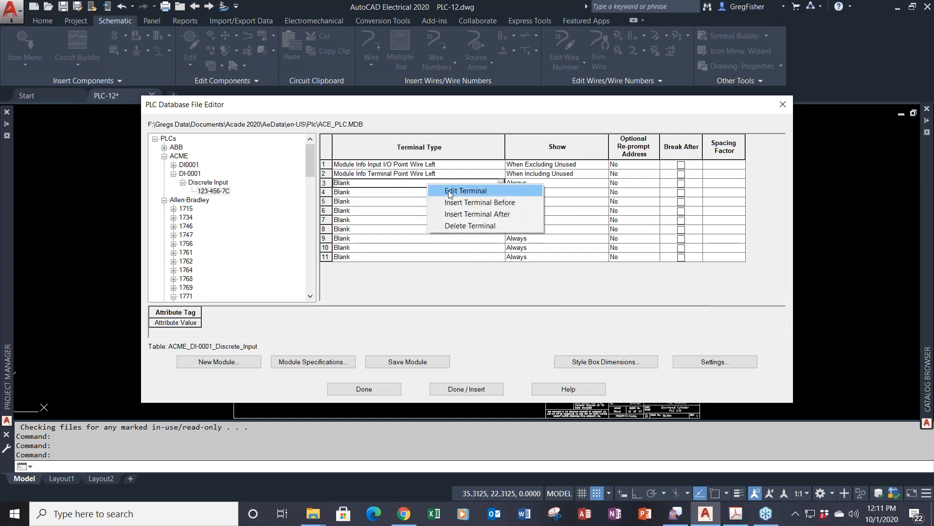
pyautogui.click(448, 191)
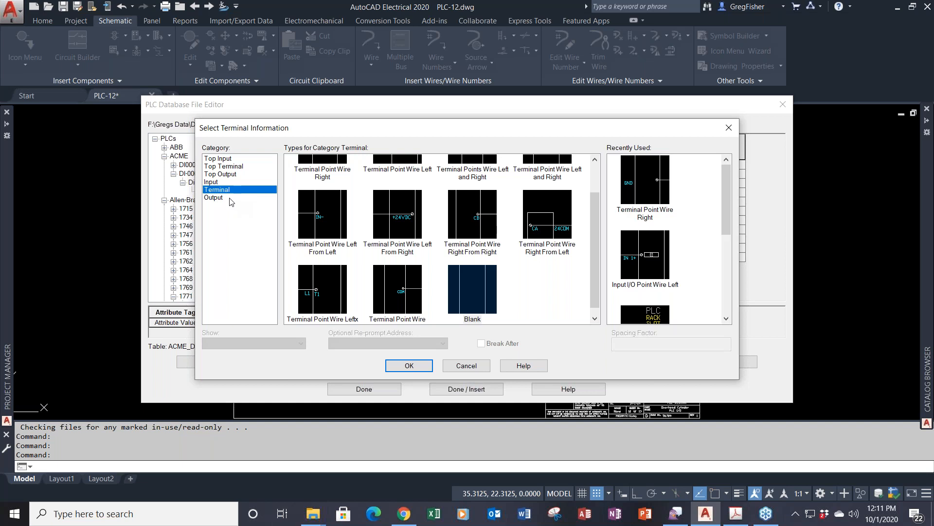
pyautogui.click(217, 183)
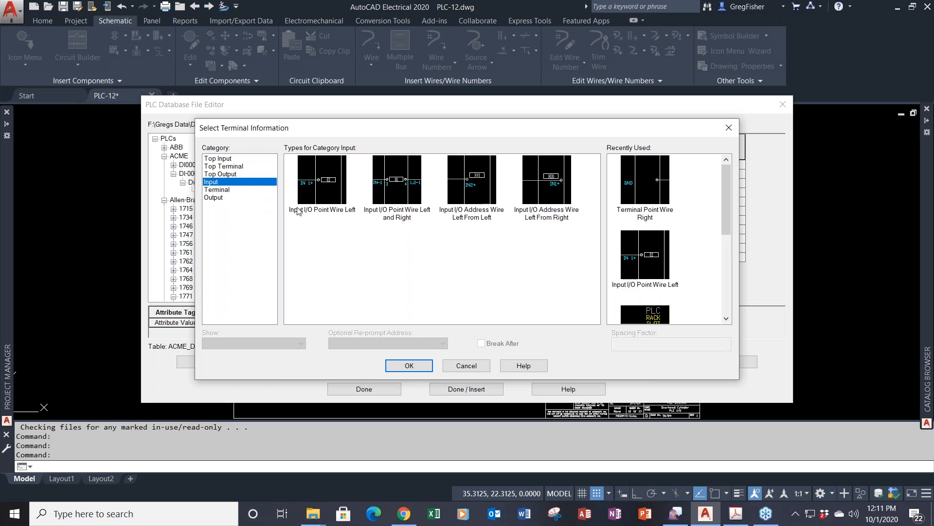
pyautogui.click(330, 200)
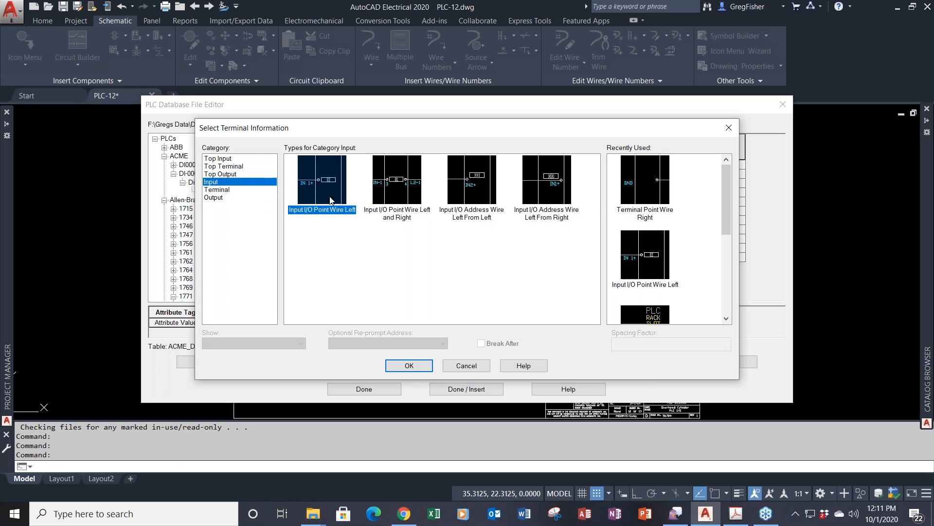
pyautogui.click(424, 364)
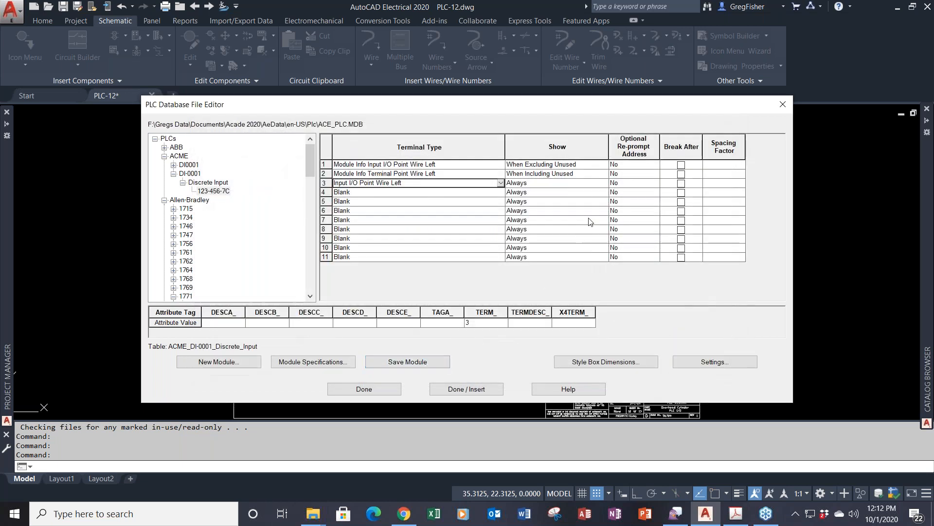
# - Show terminal 3 When Including Unused and select the blank terminal rows below it
pyautogui.click(594, 185)
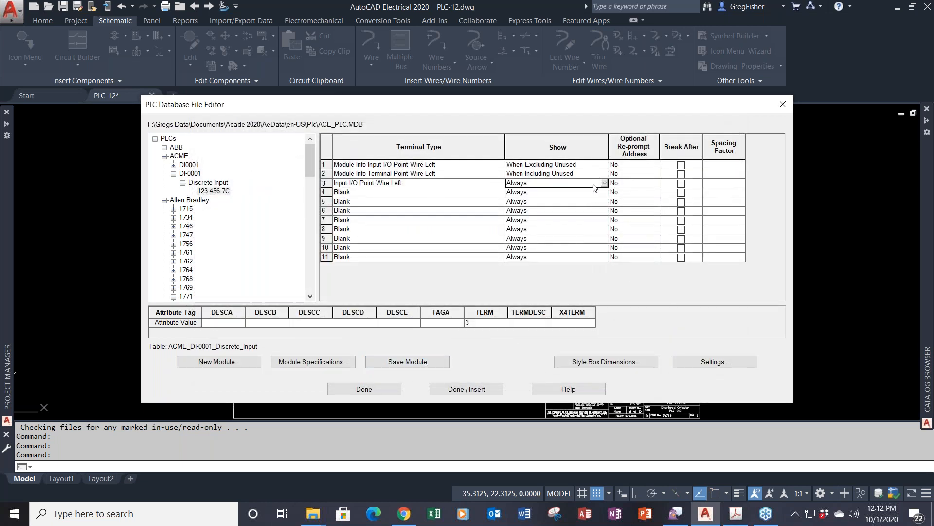
pyautogui.click(604, 183)
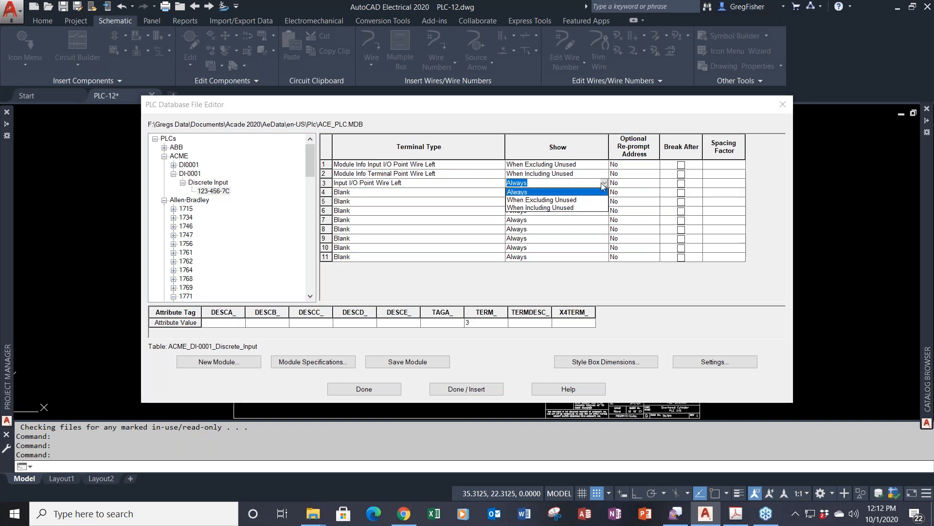
pyautogui.click(565, 208)
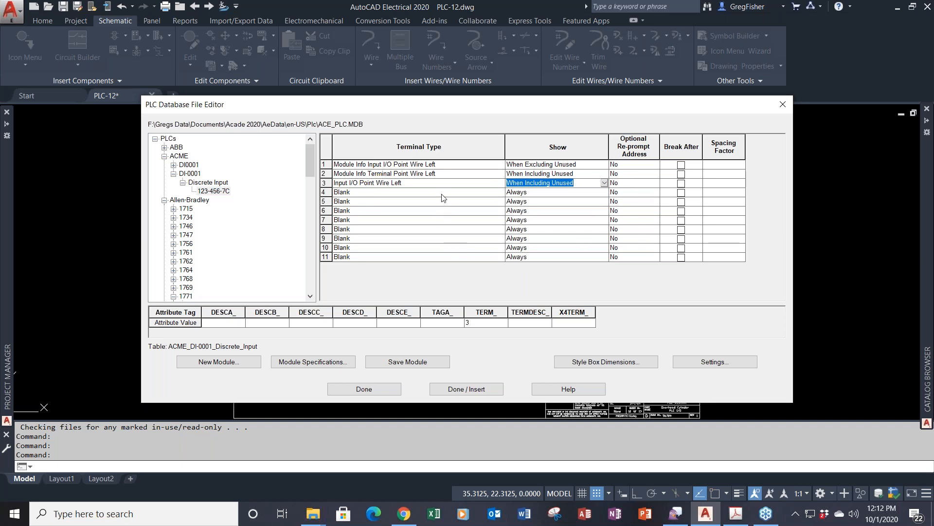
pyautogui.moveTo(441, 195); pyautogui.dragTo(442, 250)
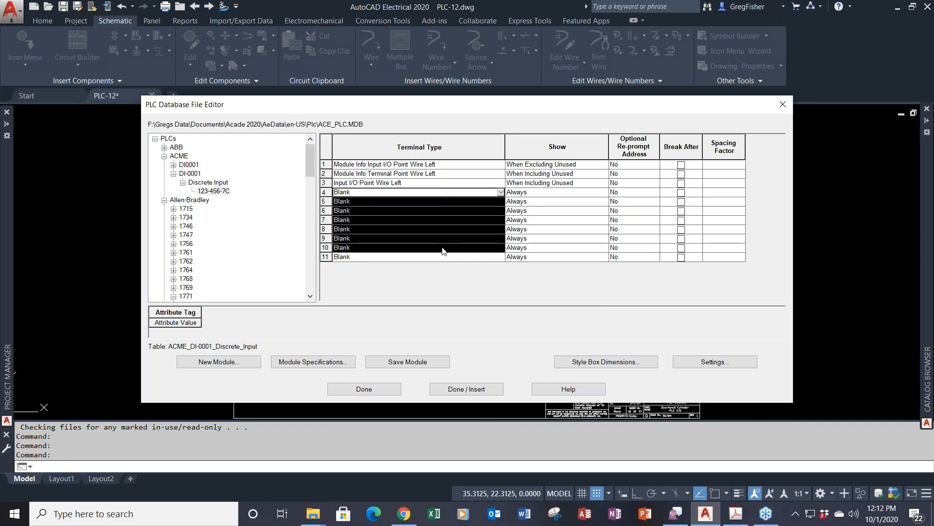
# - Assign Input I/O Point Wire Left to all selected terminals 4 through 10
pyautogui.rightClick(438, 195)
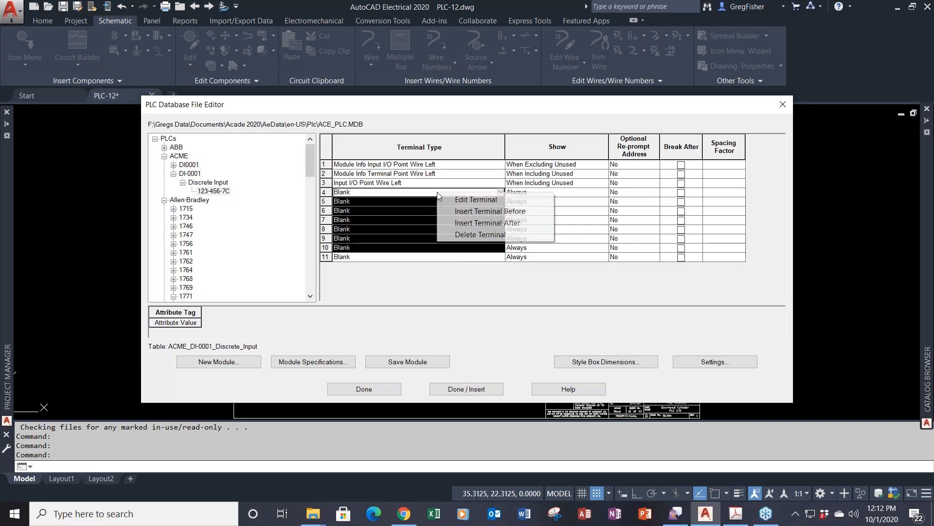
pyautogui.click(462, 200)
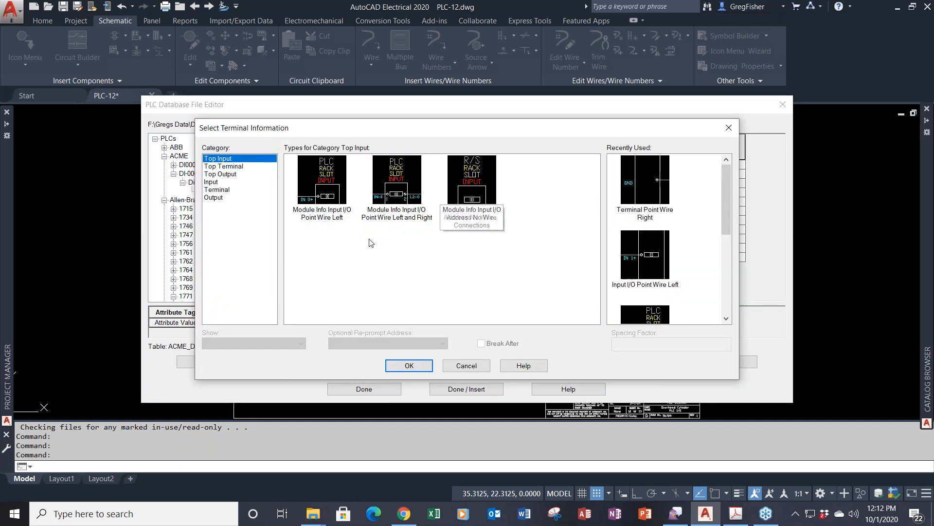
pyautogui.click(214, 183)
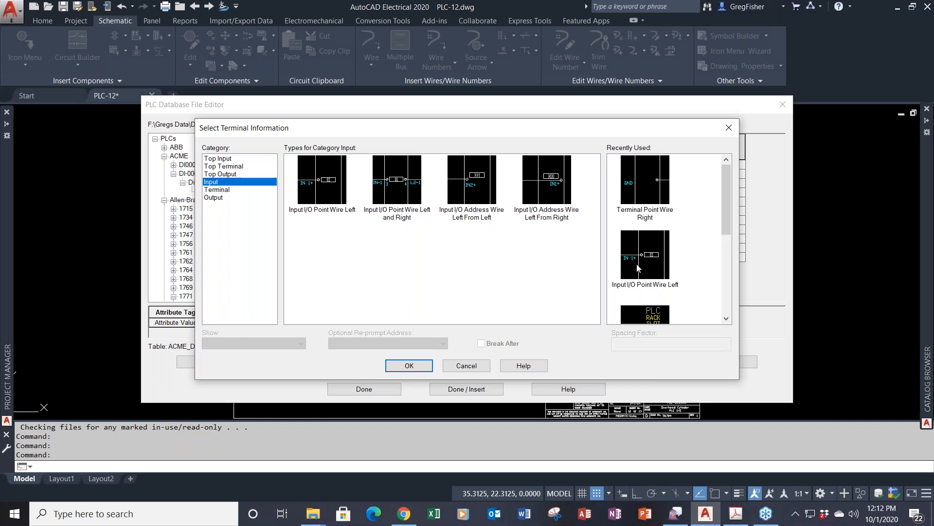
pyautogui.click(323, 187)
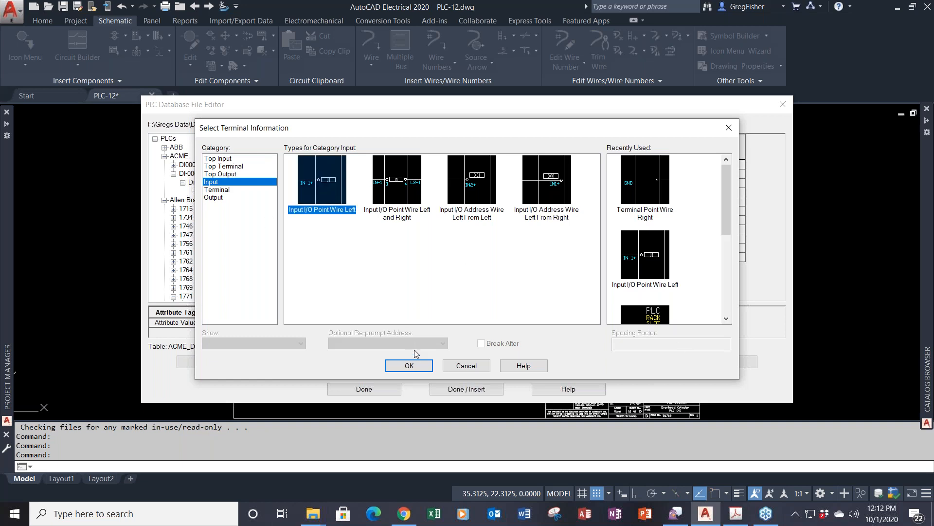
pyautogui.click(415, 366)
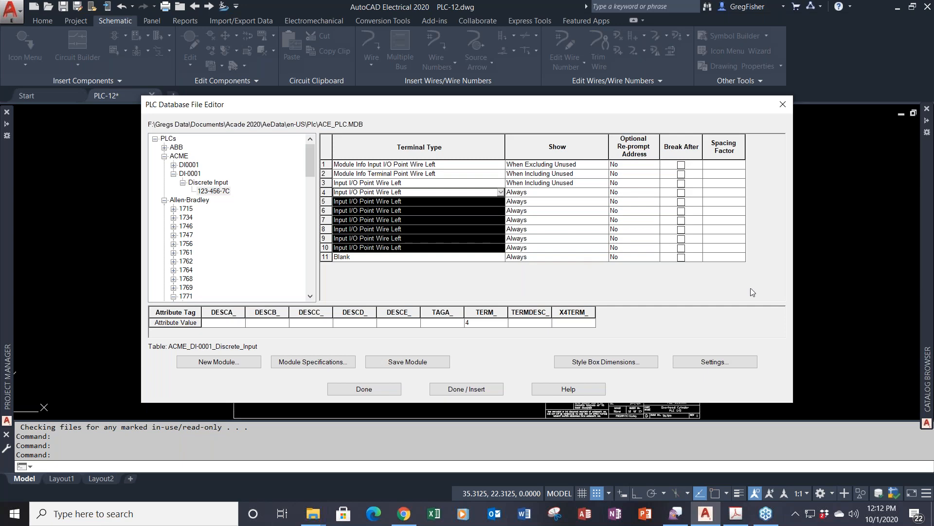
pyautogui.click(461, 258)
# - Give terminal 11 the Terminal Point Wire Right symbol and save the ACME DI-0001 module
pyautogui.rightClick(461, 257)
pyautogui.click(495, 266)
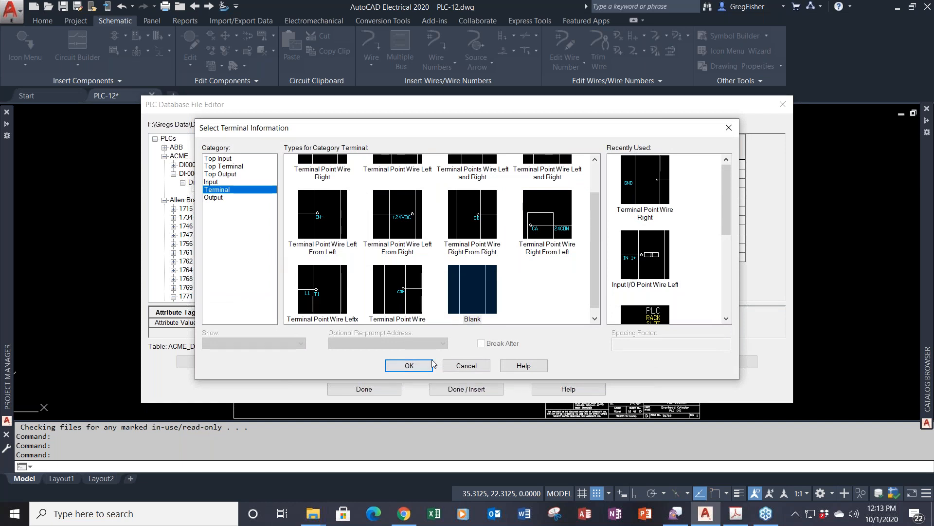
pyautogui.click(450, 368)
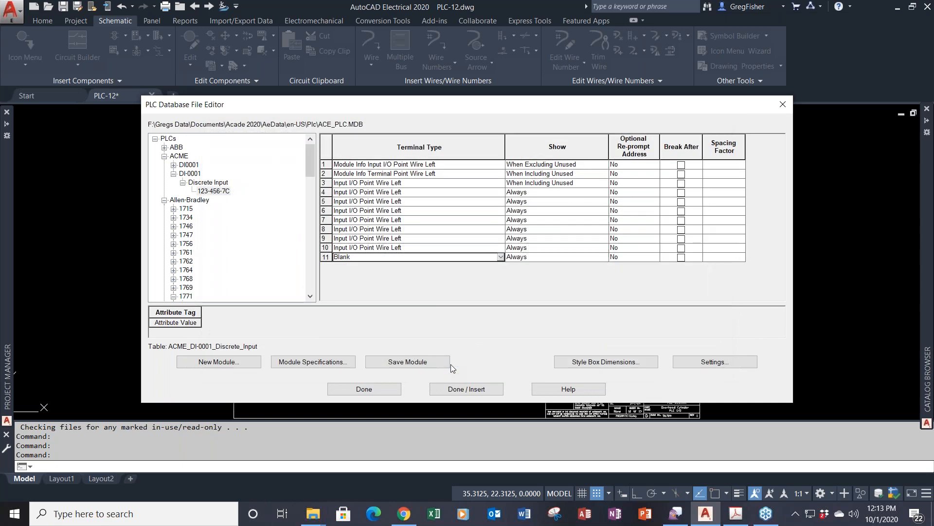
pyautogui.rightClick(443, 261)
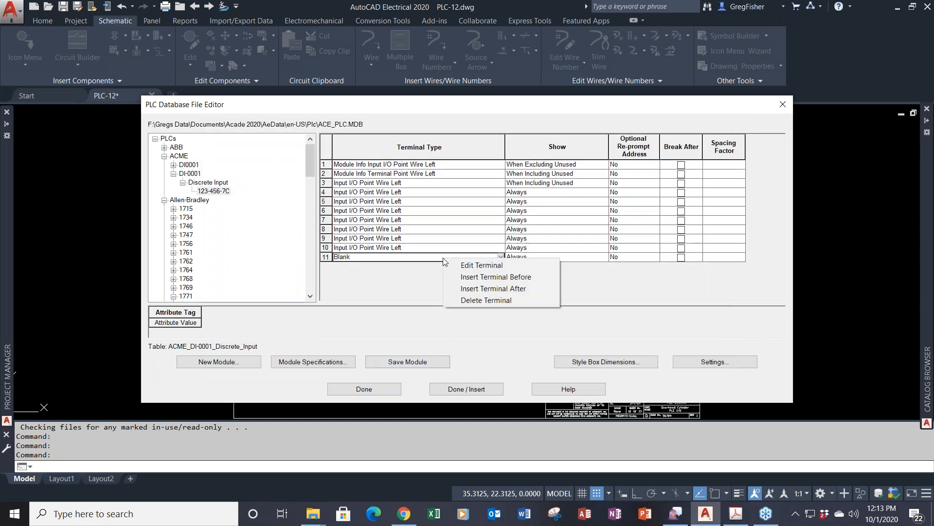
pyautogui.click(459, 265)
pyautogui.click(221, 189)
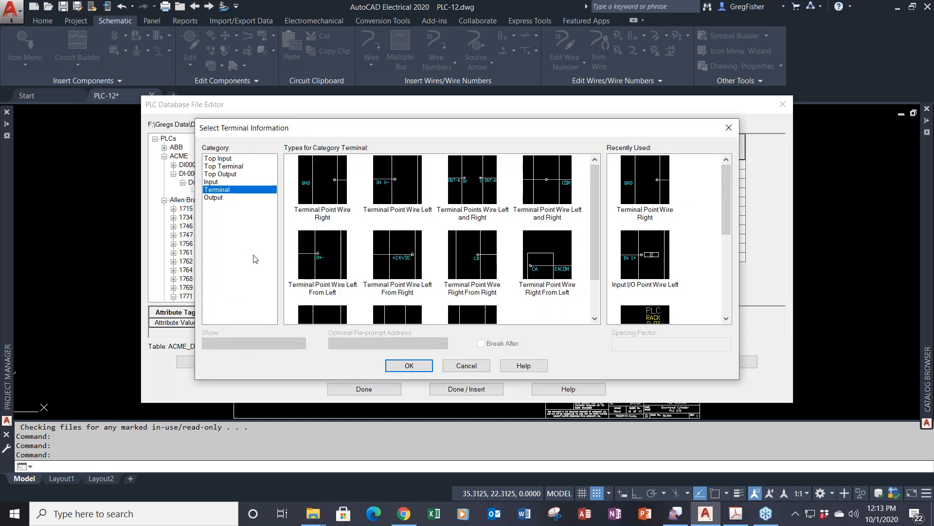
pyautogui.click(325, 194)
pyautogui.click(410, 366)
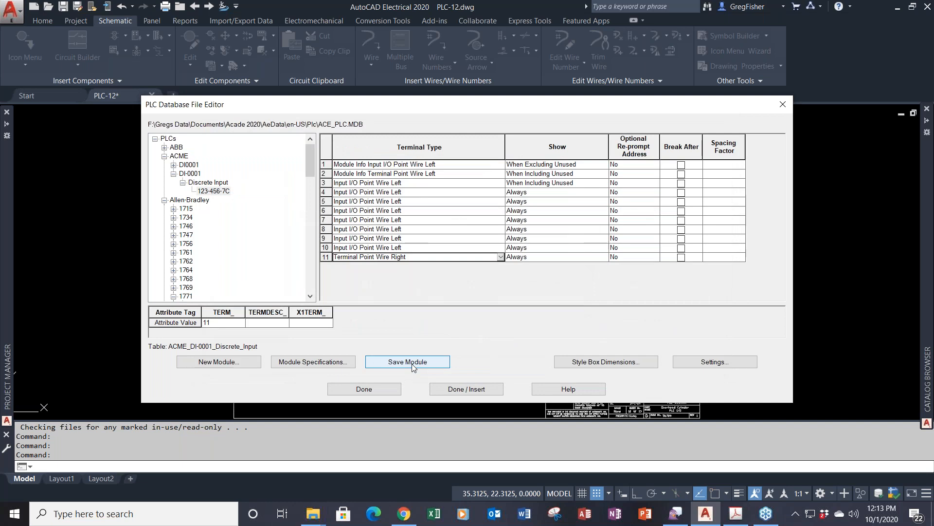
pyautogui.click(417, 365)
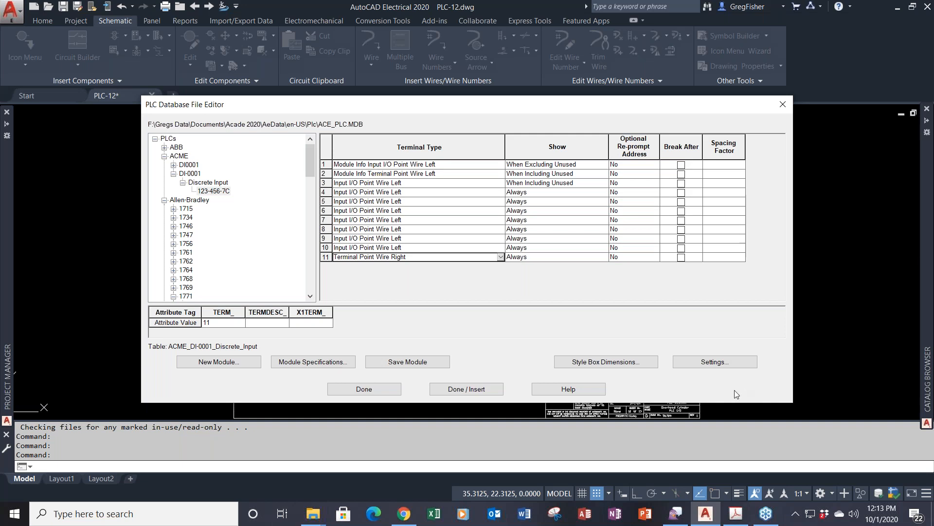
pyautogui.click(396, 361)
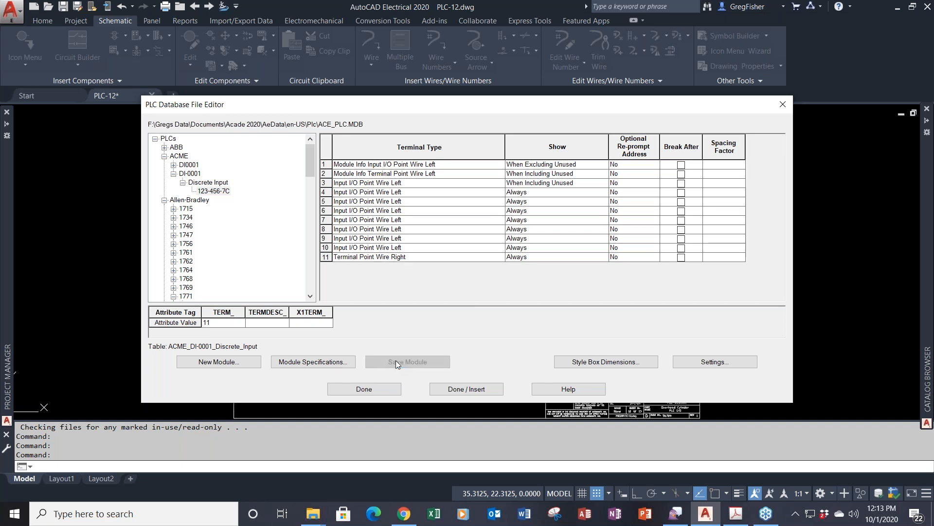
# - Close the database editor and pick ACME DI-0001 Discrete Input 123-456-7C via Insert PLC (Parametric)
pyautogui.click(358, 389)
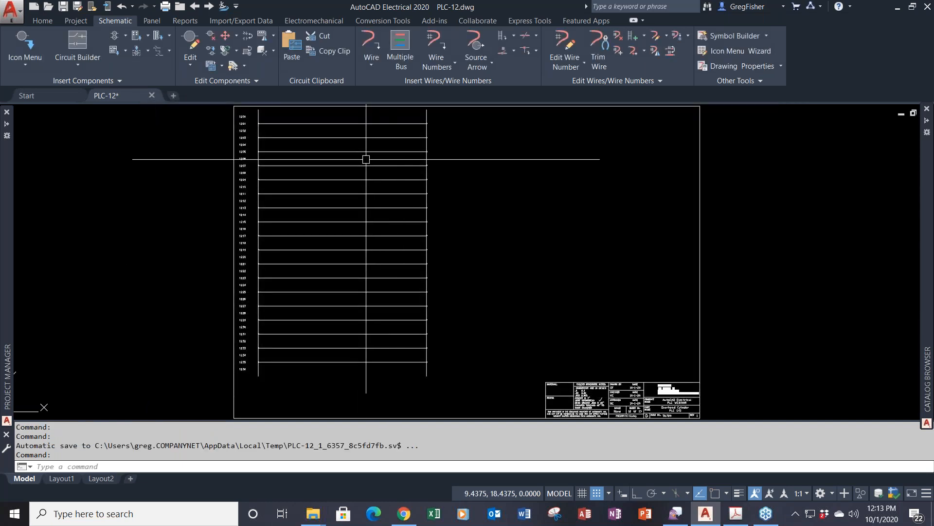
pyautogui.click(147, 36)
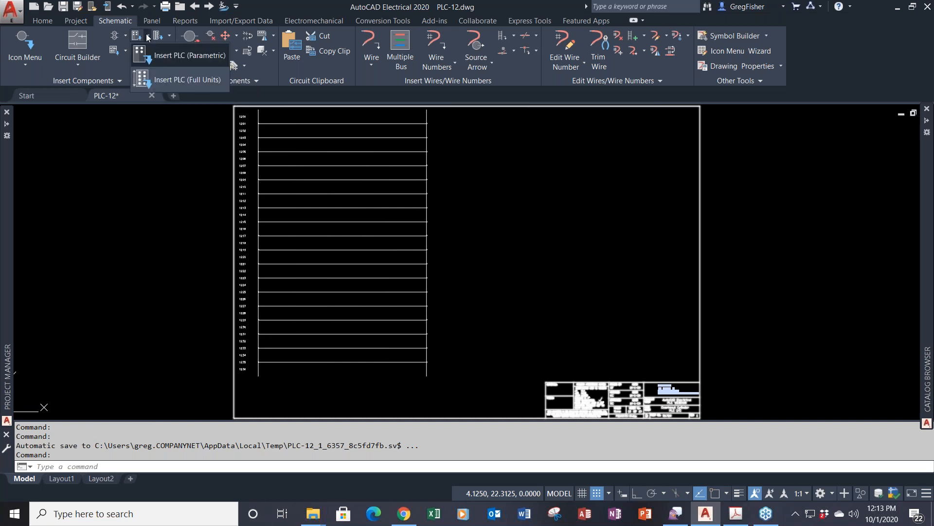
pyautogui.click(159, 55)
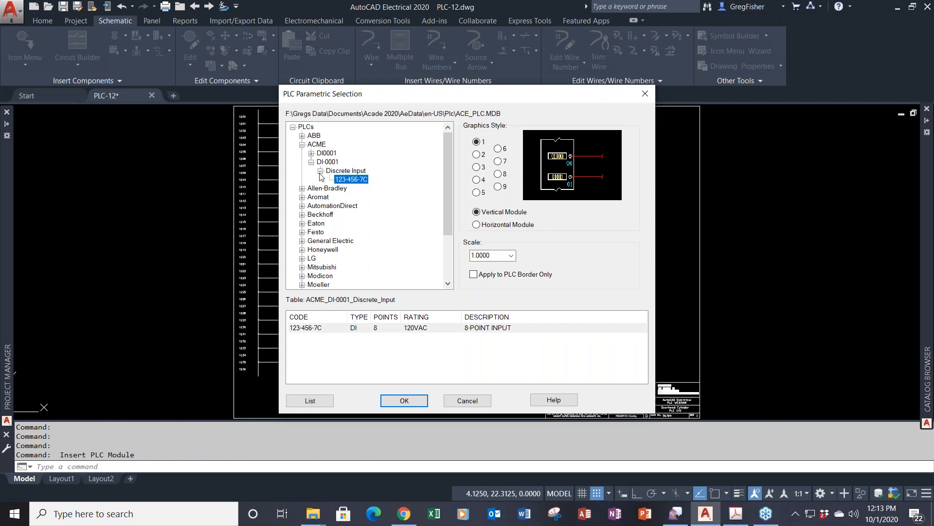
pyautogui.click(320, 172)
pyautogui.click(321, 171)
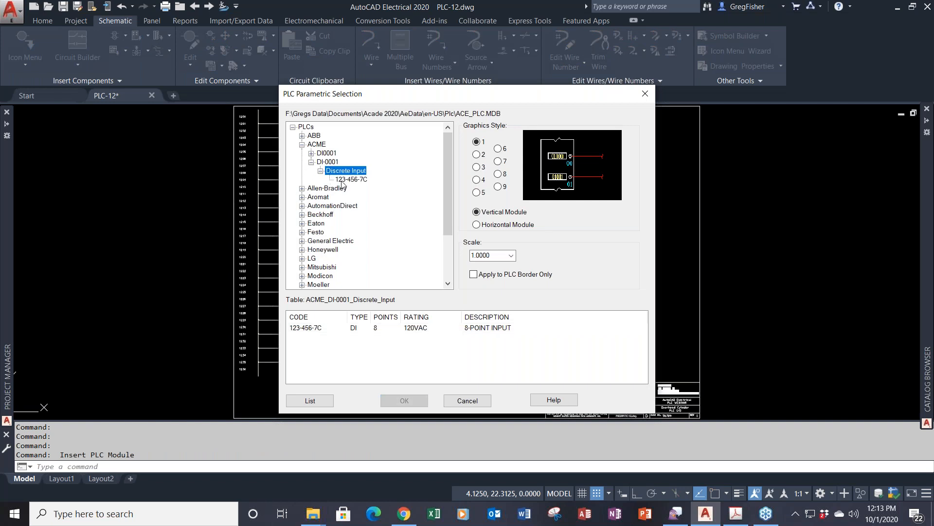
pyautogui.click(342, 180)
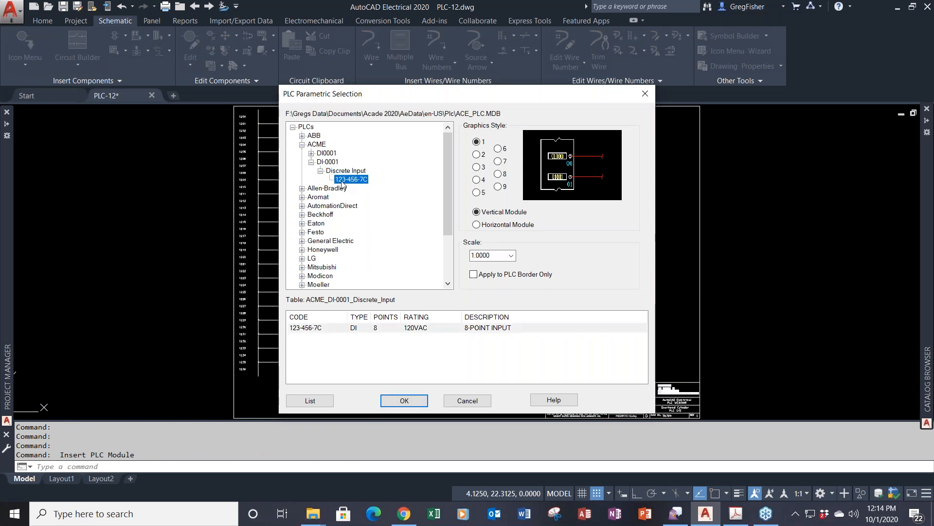
pyautogui.click(405, 401)
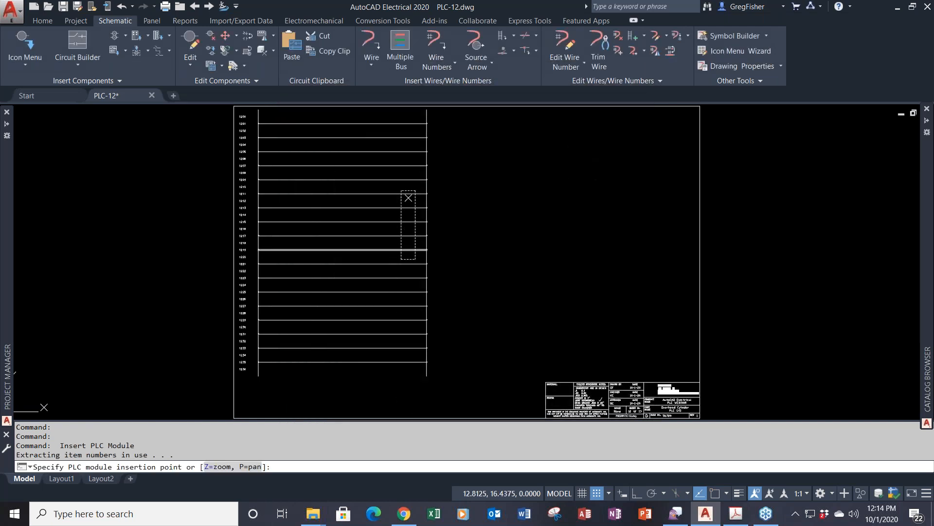
# - Place the module beside rung 1201 with 1.0 spacing between I/O points
pyautogui.click(409, 123)
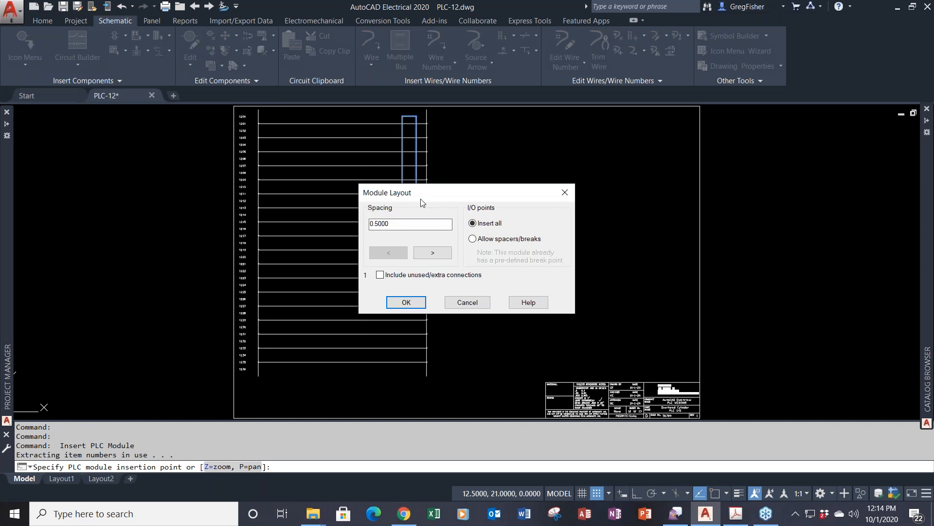
pyautogui.moveTo(413, 223); pyautogui.dragTo(350, 242)
pyautogui.write('1')
pyautogui.press('Tab')
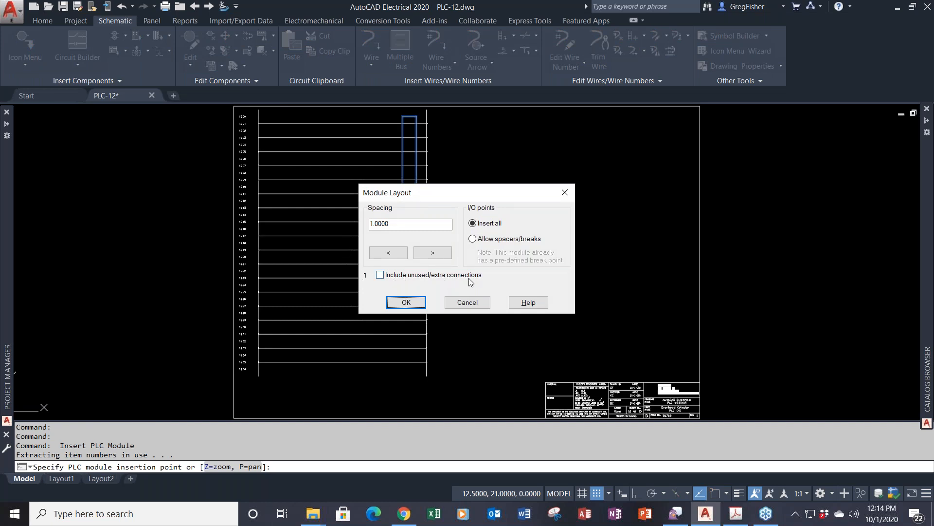
pyautogui.click(415, 304)
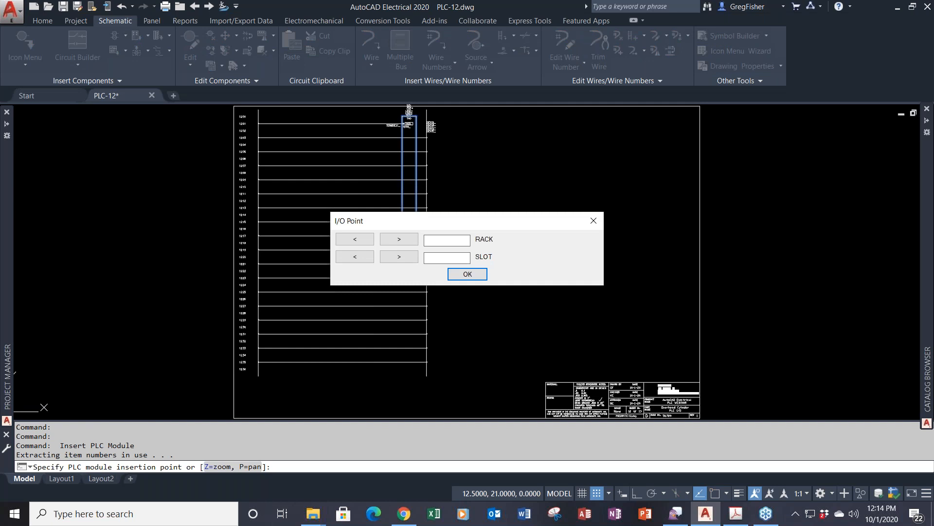
# - Assign rack 1 and decimal I/O addresses starting at I:101
pyautogui.write('1')
pyautogui.click(467, 274)
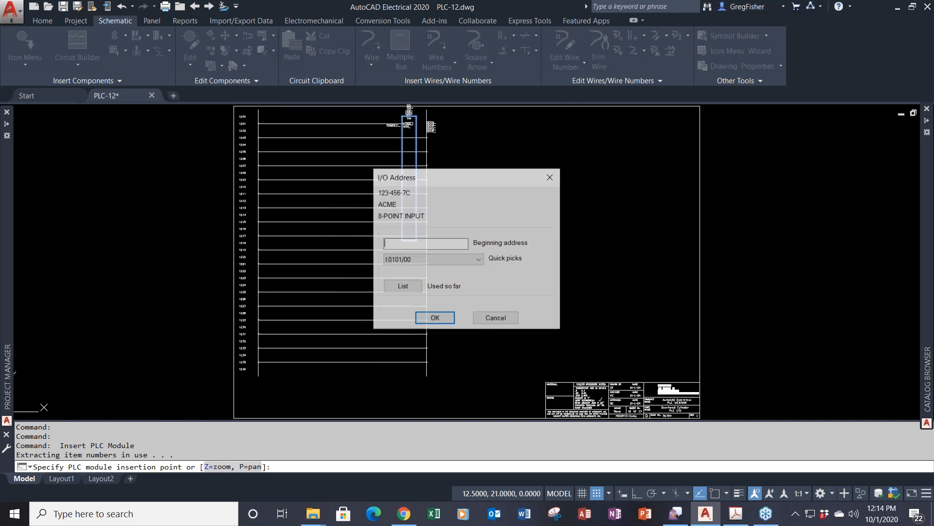
pyautogui.click(479, 260)
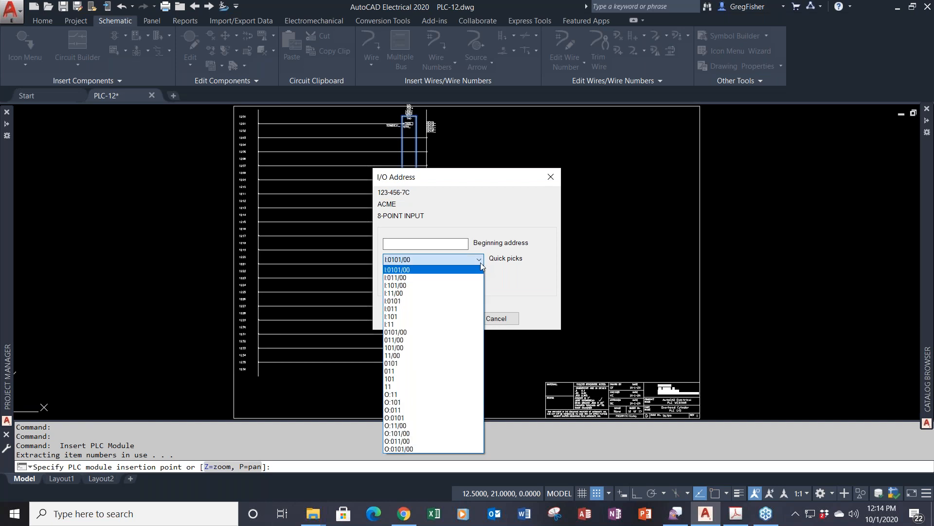
pyautogui.click(444, 316)
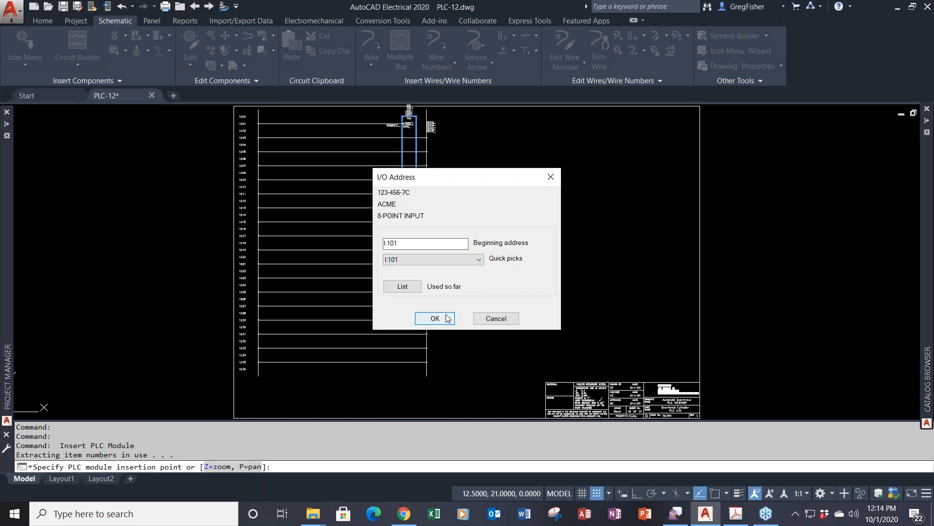
pyautogui.click(434, 319)
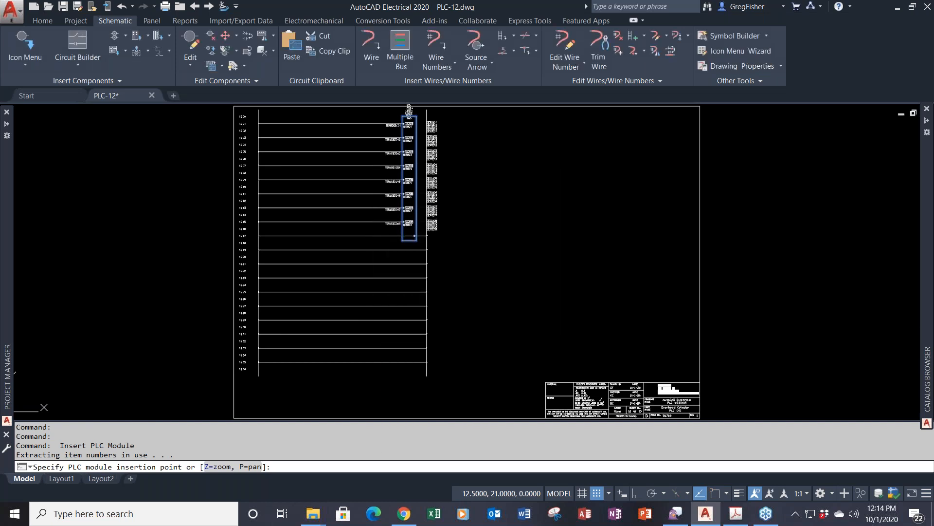
pyautogui.click(455, 268)
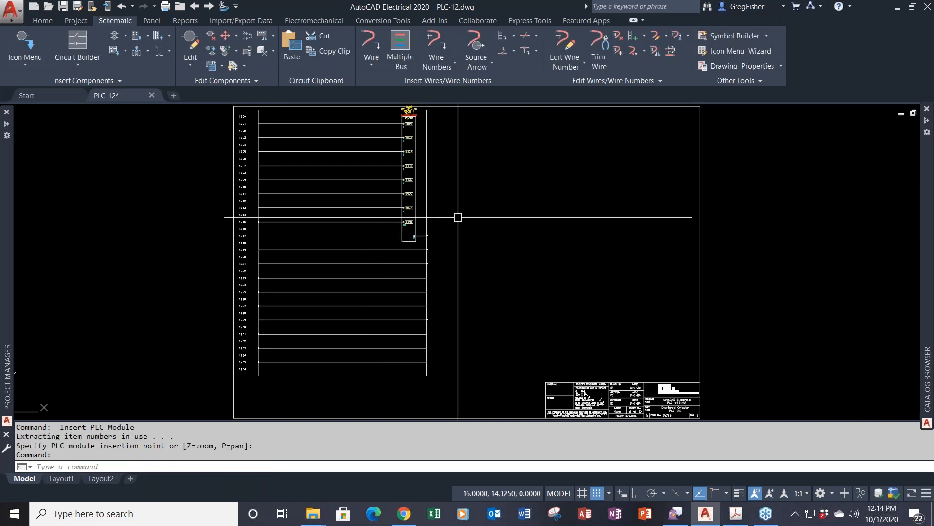
pyautogui.scroll(2, 364, 139)
pyautogui.moveTo(364, 138); pyautogui.dragTo(390, 196, button='middle')
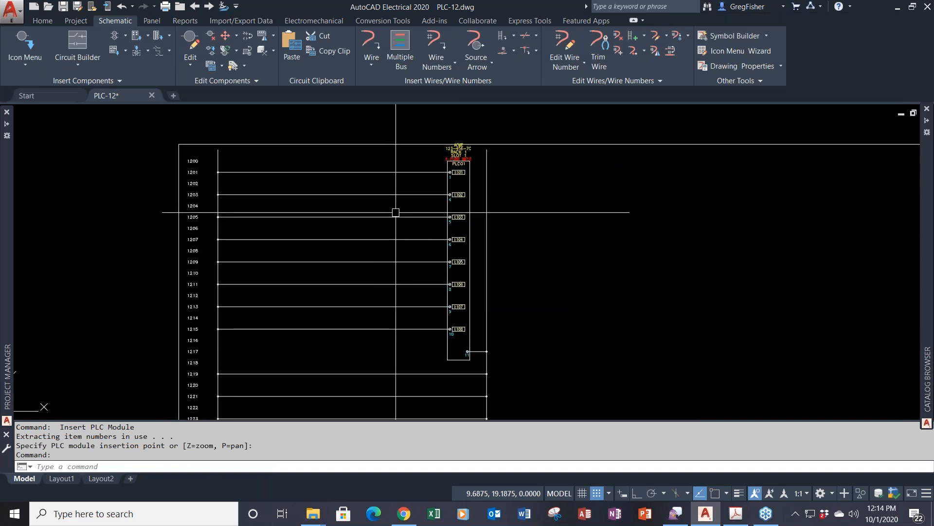
pyautogui.scroll(2, 396, 206)
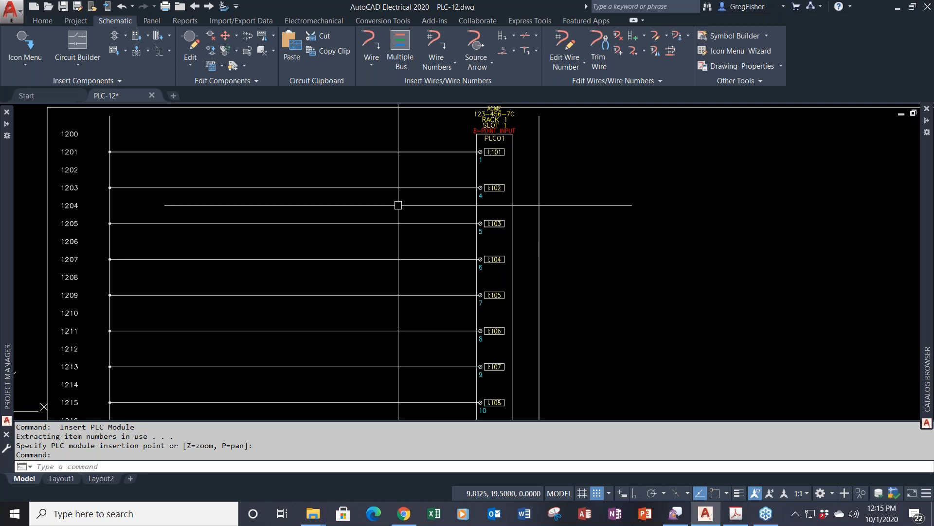
pyautogui.scroll(-2, 398, 205)
pyautogui.moveTo(392, 236); pyautogui.dragTo(252, 208, button='middle')
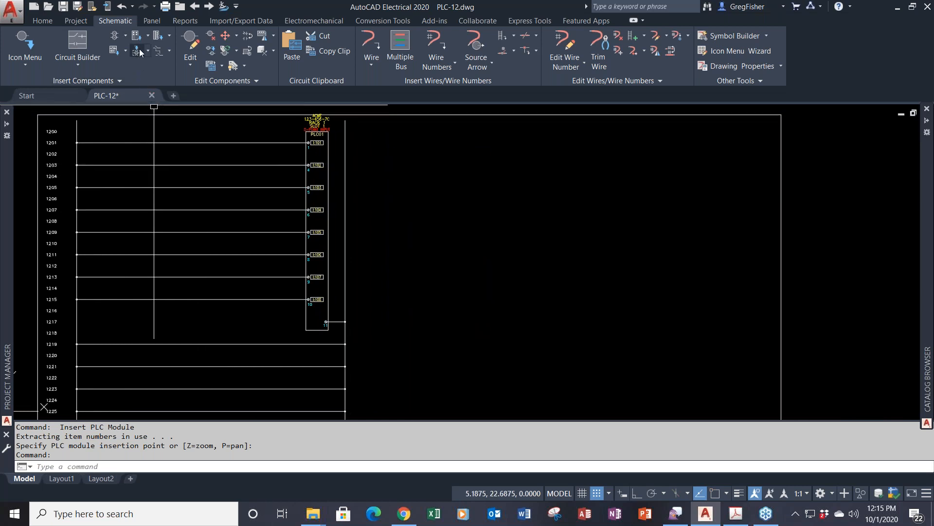
# - Place another 123-456-7C module right of the rungs with 1.0000 spacing, including unused/extra connections
pyautogui.click(138, 50)
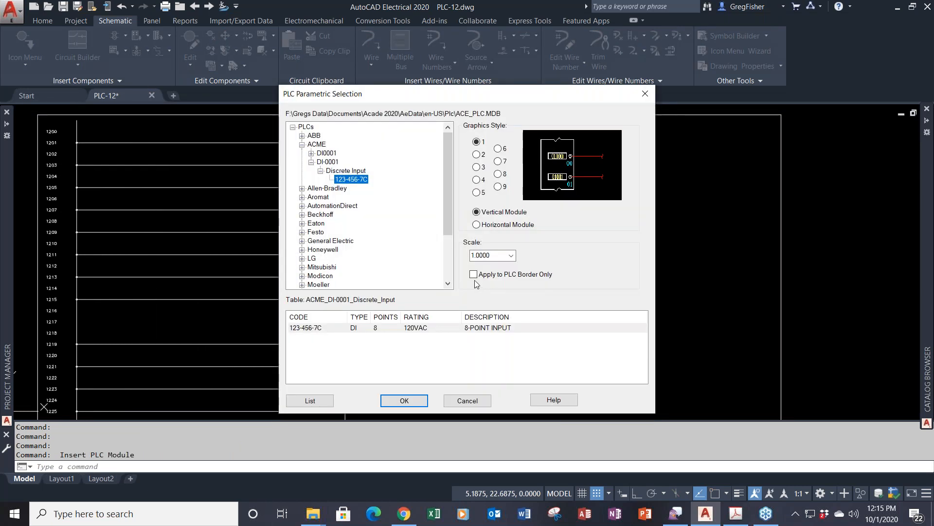
pyautogui.click(414, 402)
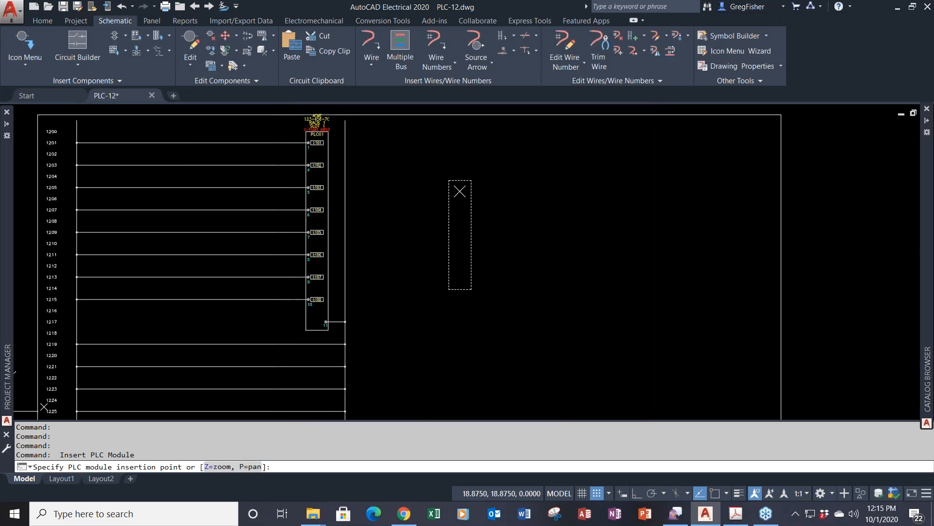
pyautogui.click(461, 176)
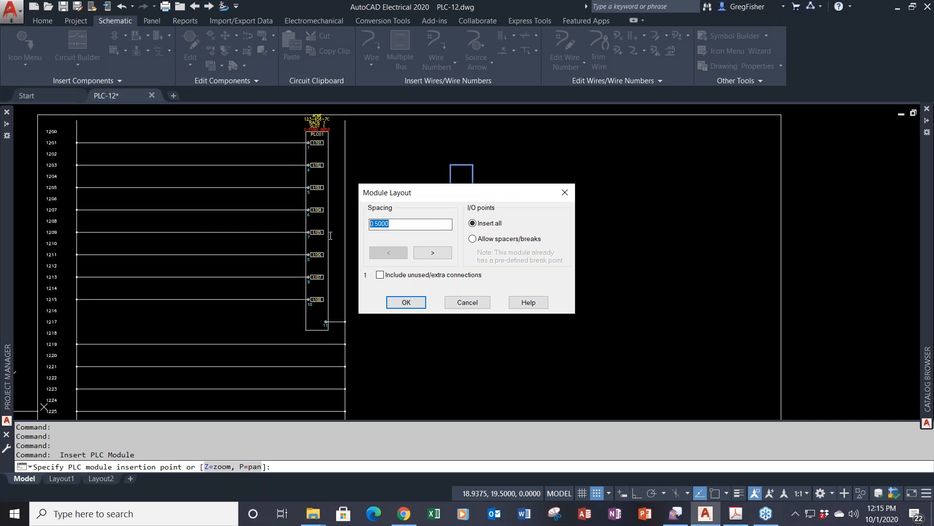
pyautogui.write('1')
pyautogui.press('Return')
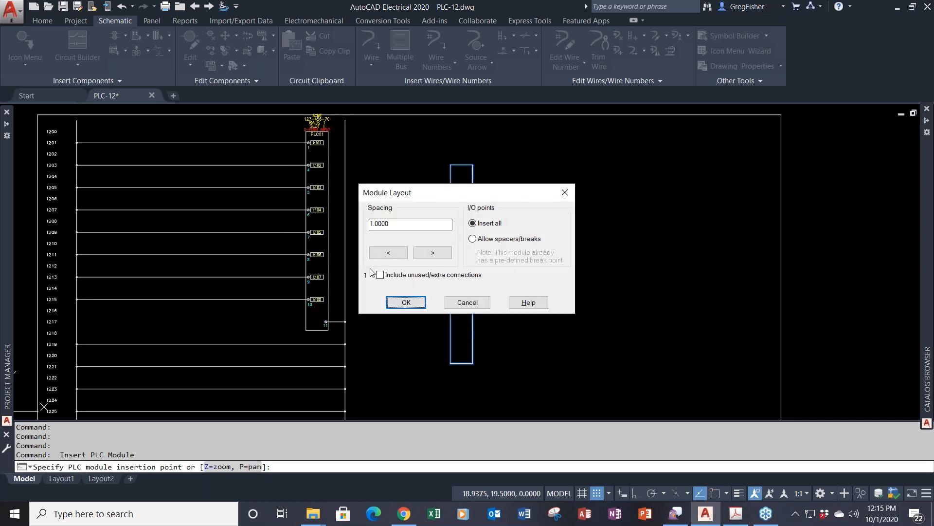
pyautogui.click(380, 274)
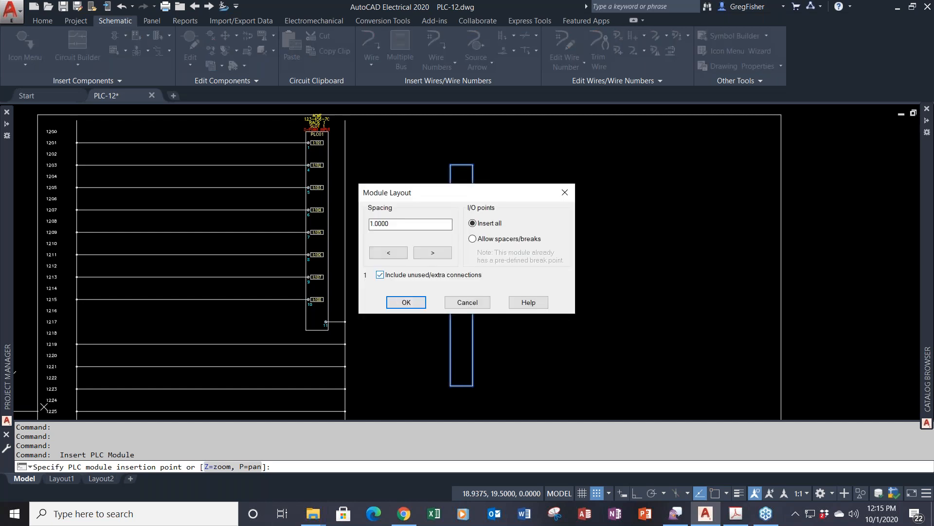
pyautogui.click(407, 303)
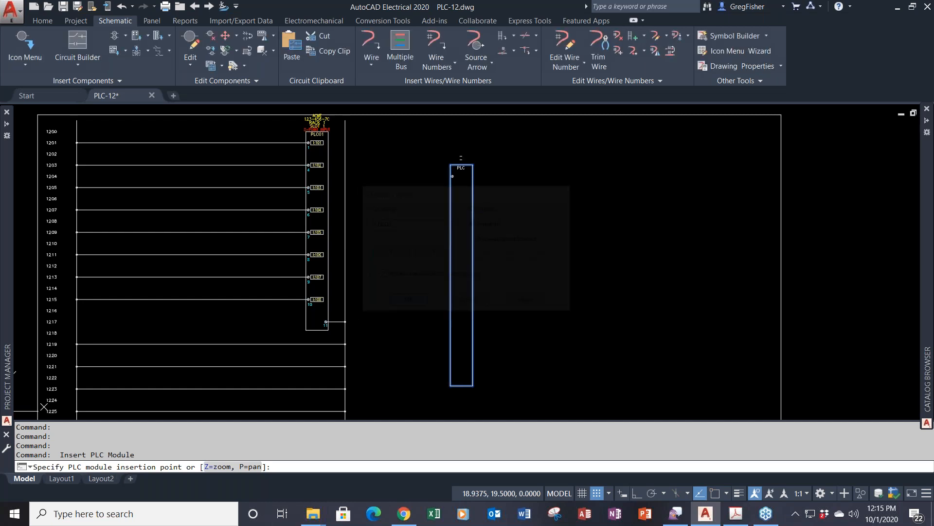
# - Set rack 1, slot 2 and starting address I:102 for the new module
pyautogui.write('1')
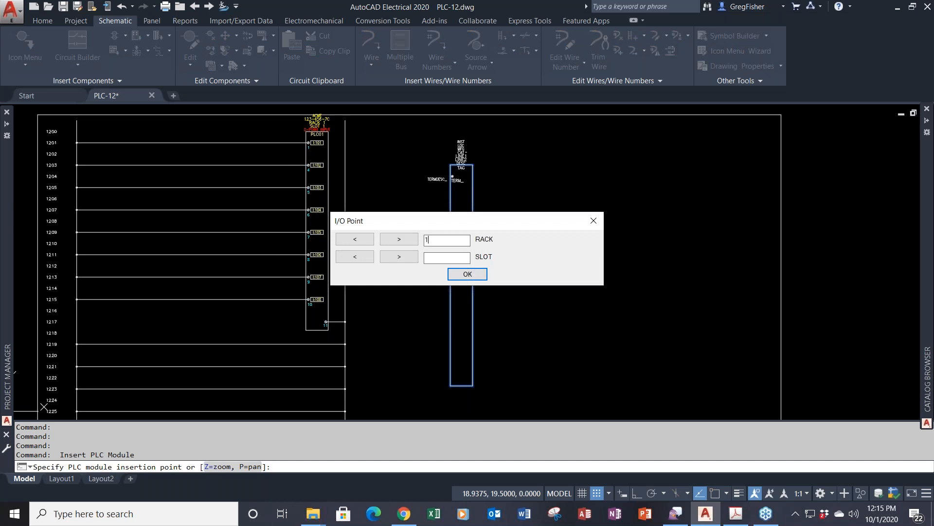
pyautogui.press('Tab')
pyautogui.write('2')
pyautogui.click(468, 276)
pyautogui.click(475, 262)
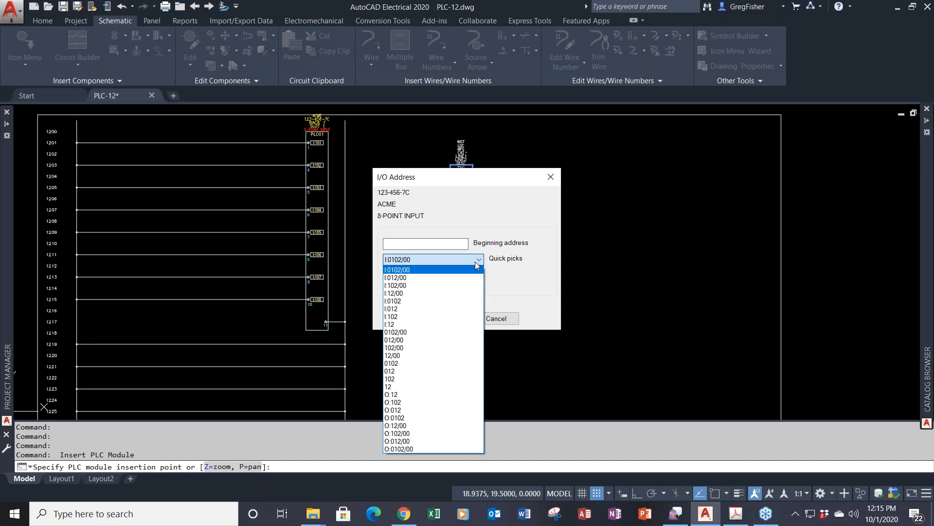
pyautogui.click(455, 317)
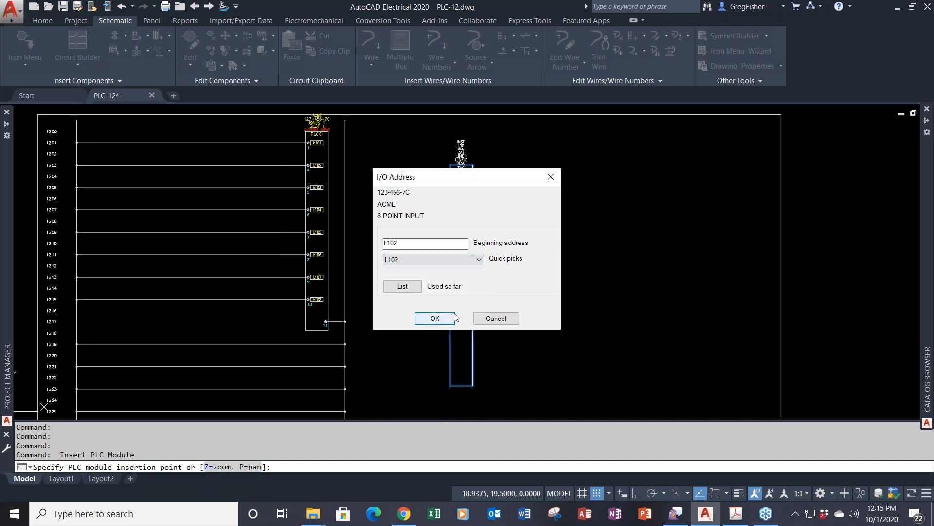
pyautogui.click(445, 320)
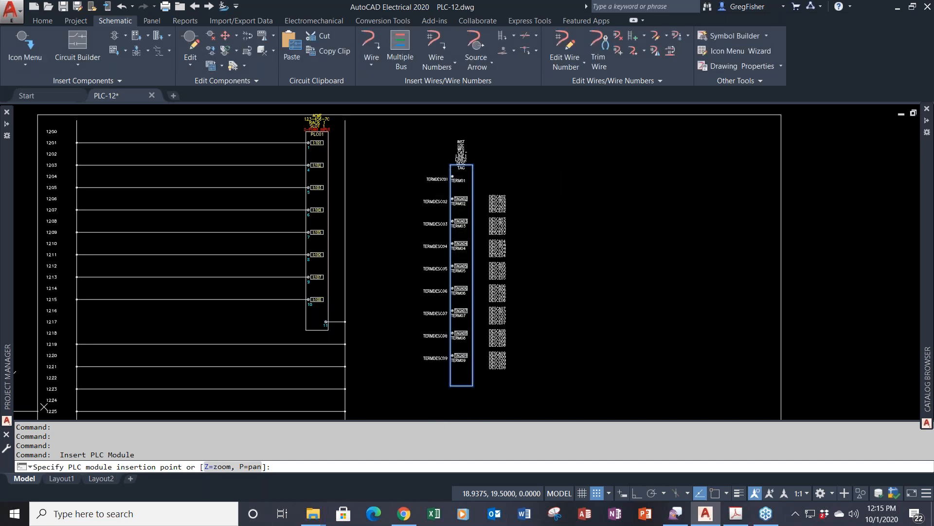
# - Choose decimal numbering for the second module's I/O addresses
pyautogui.click(449, 267)
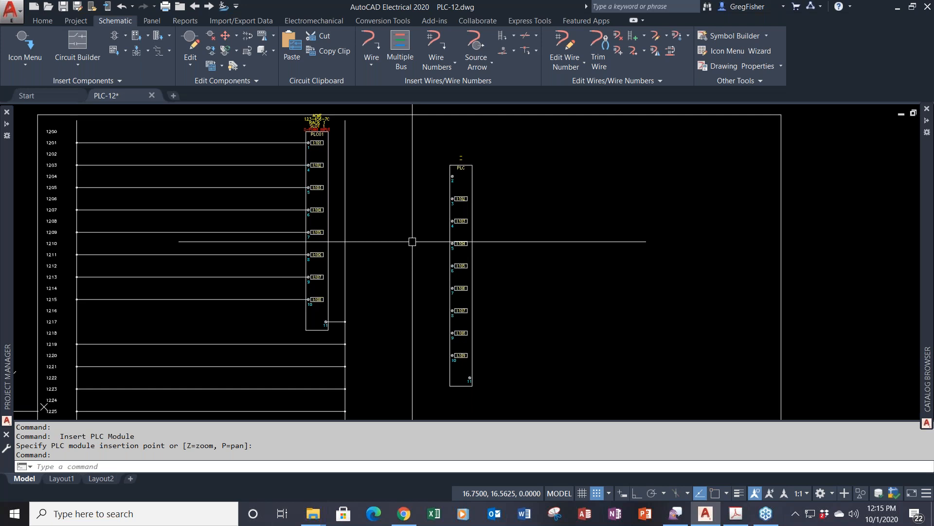
pyautogui.scroll(4, 444, 157)
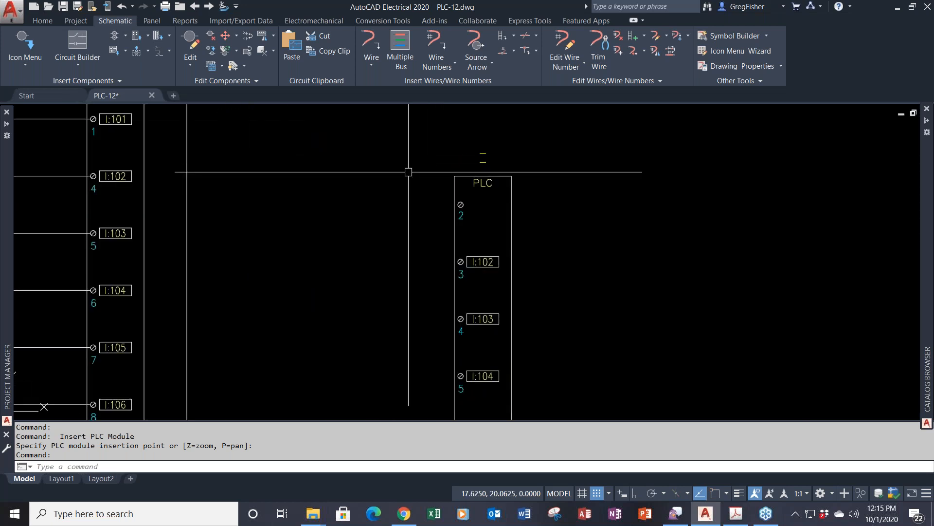
pyautogui.scroll(-2, 409, 171)
pyautogui.scroll(-2, 409, 171)
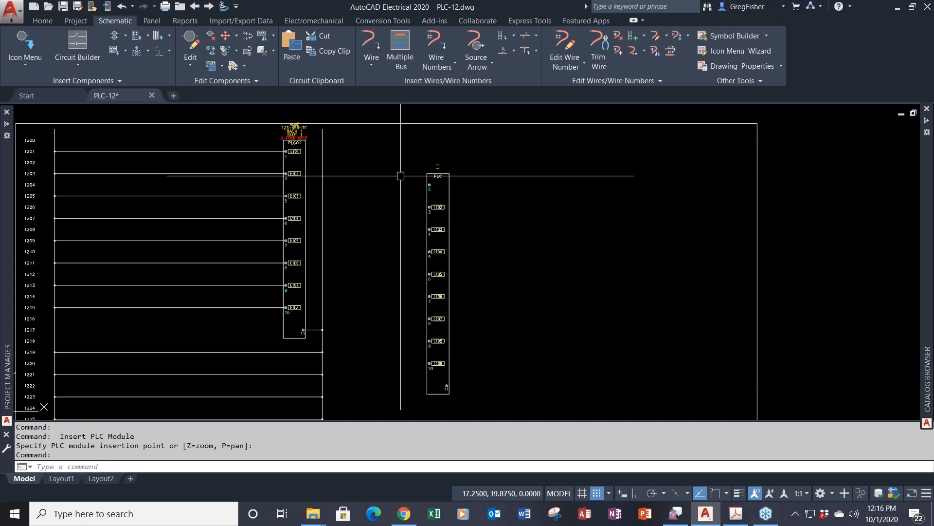
# - Undo six times with U until both PLC module blocks are removed
pyautogui.write('u')
pyautogui.press('Return')
pyautogui.write('u')
pyautogui.press('Return')
pyautogui.write('u')
pyautogui.press('Return')
pyautogui.write('u')
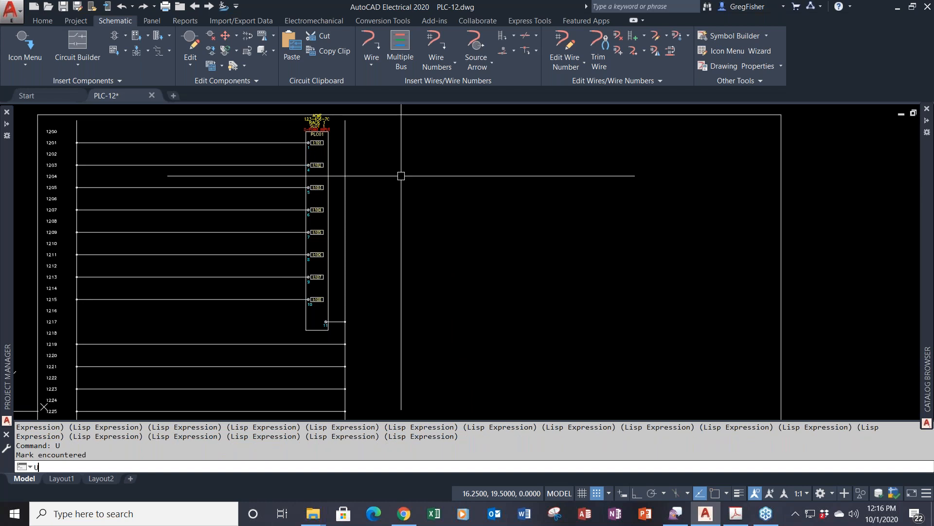
pyautogui.press('Return')
pyautogui.write('u')
pyautogui.press('Return')
pyautogui.write('u')
pyautogui.press('Return')
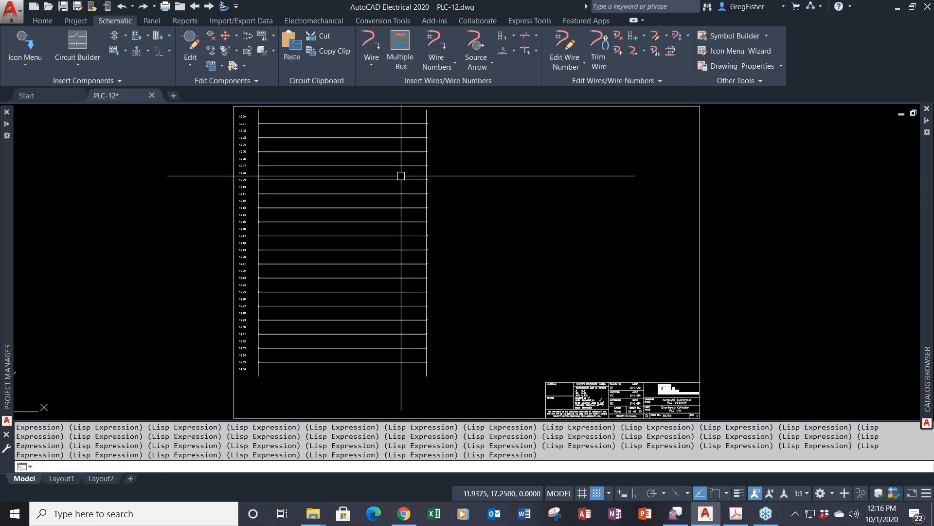
# - Open the PLC Database File Editor on ACME 123-456-7C and inspect terminal row 1
pyautogui.click(725, 81)
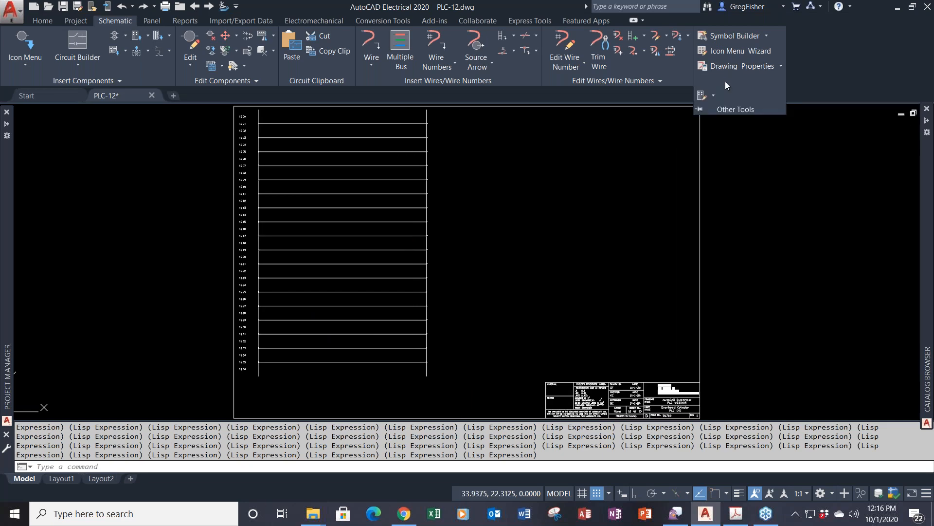
pyautogui.click(701, 96)
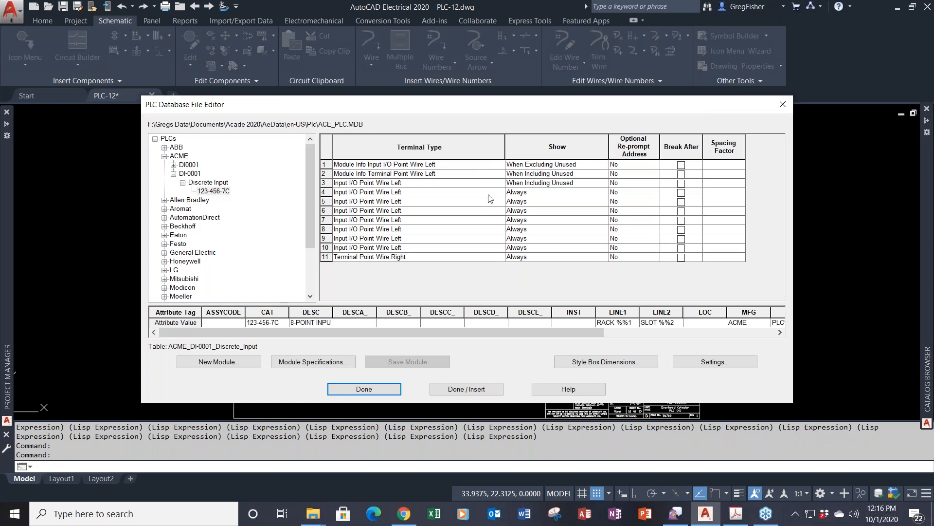
pyautogui.click(525, 166)
pyautogui.click(498, 166)
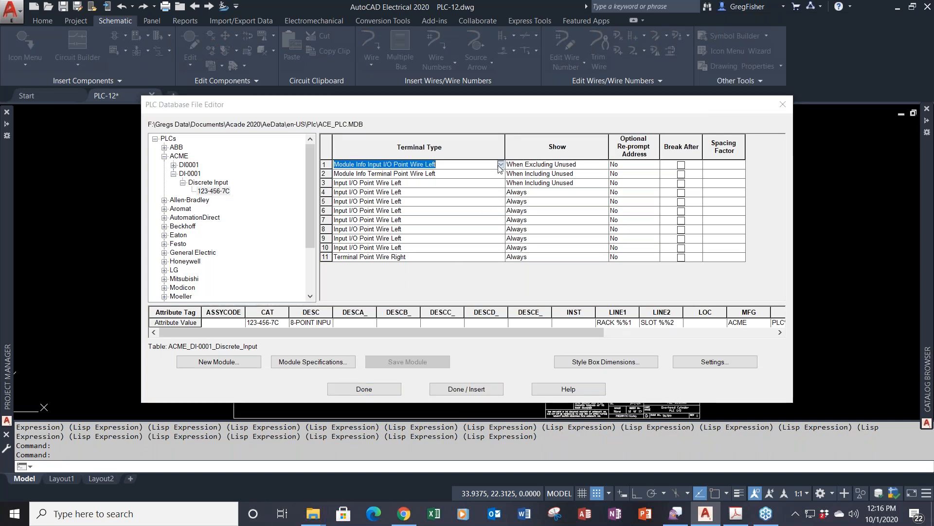
pyautogui.click(521, 167)
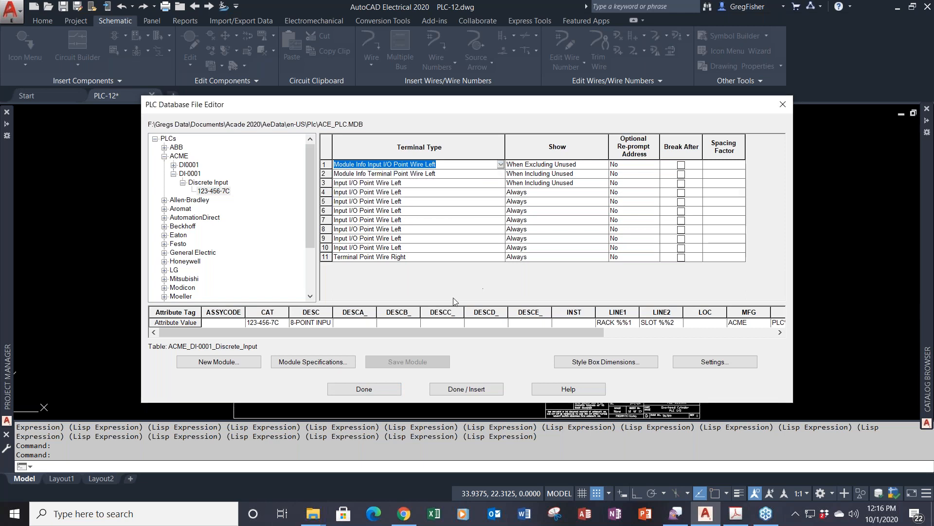
# - Change the first terminal's TERM_ value to 00
pyautogui.moveTo(330, 329); pyautogui.dragTo(506, 340)
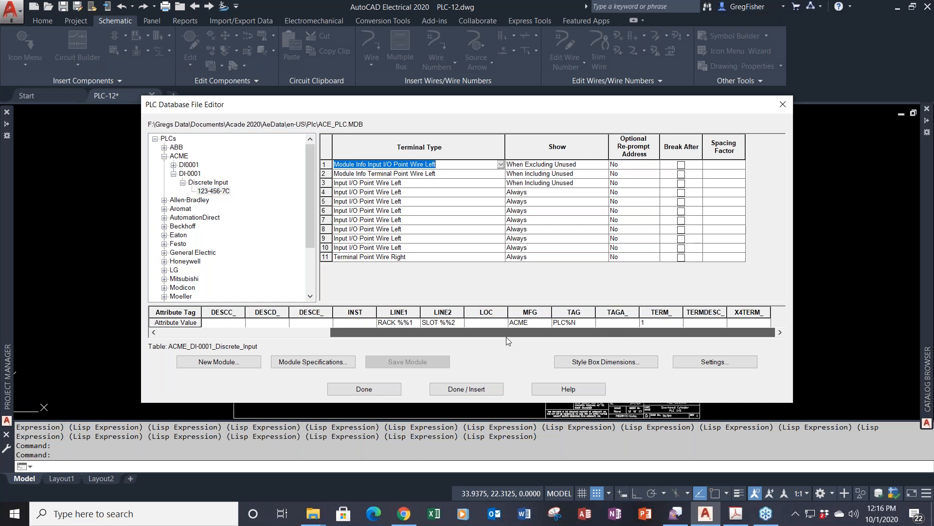
pyautogui.click(655, 323)
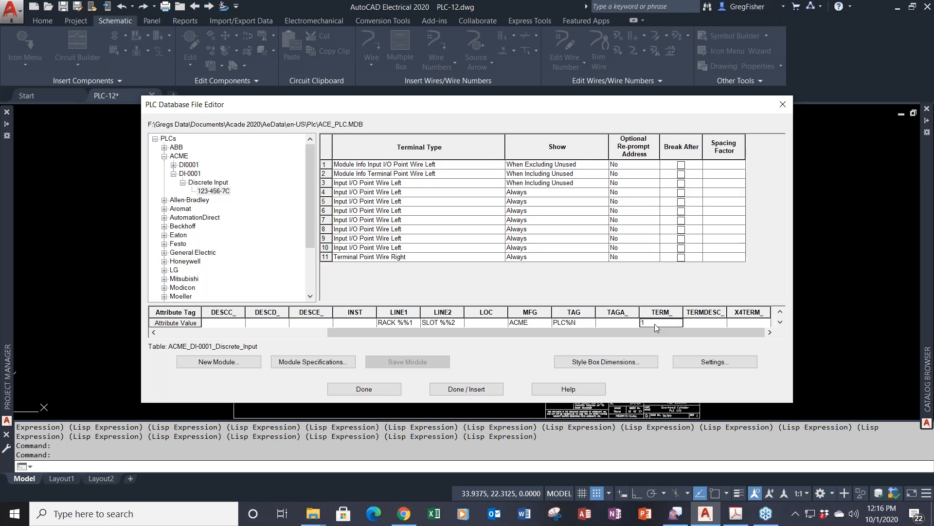
pyautogui.press('BackSpace')
pyautogui.write('00')
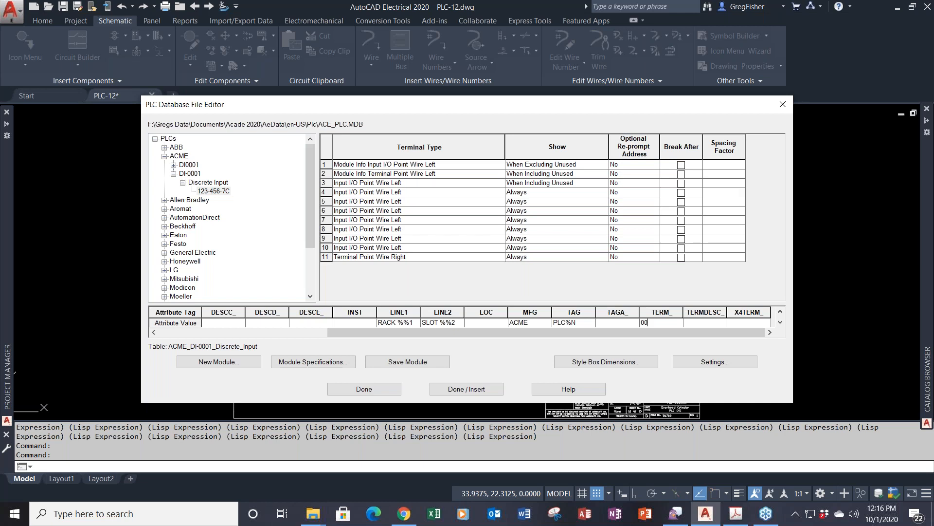
# - Compare the first and second terminal rows' attributes and begin editing LINE1's RACK %%1 value
pyautogui.click(517, 177)
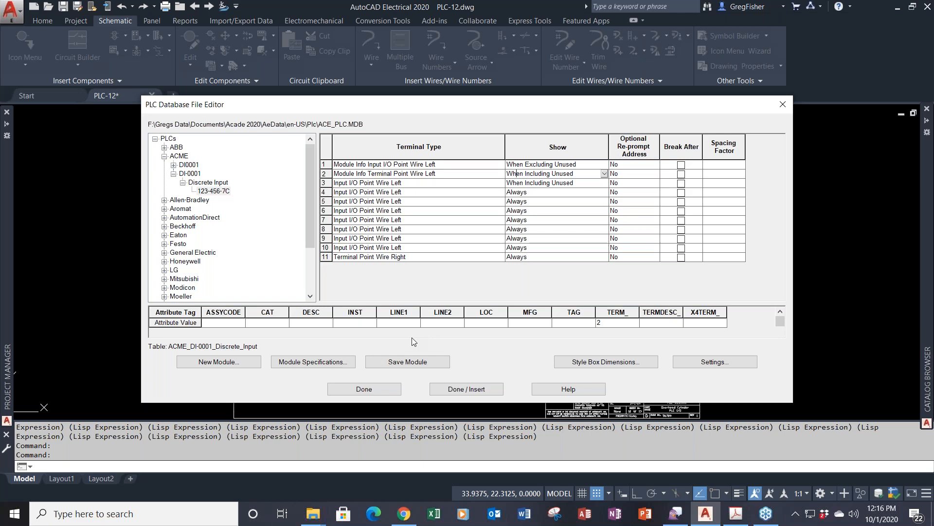
pyautogui.click(539, 165)
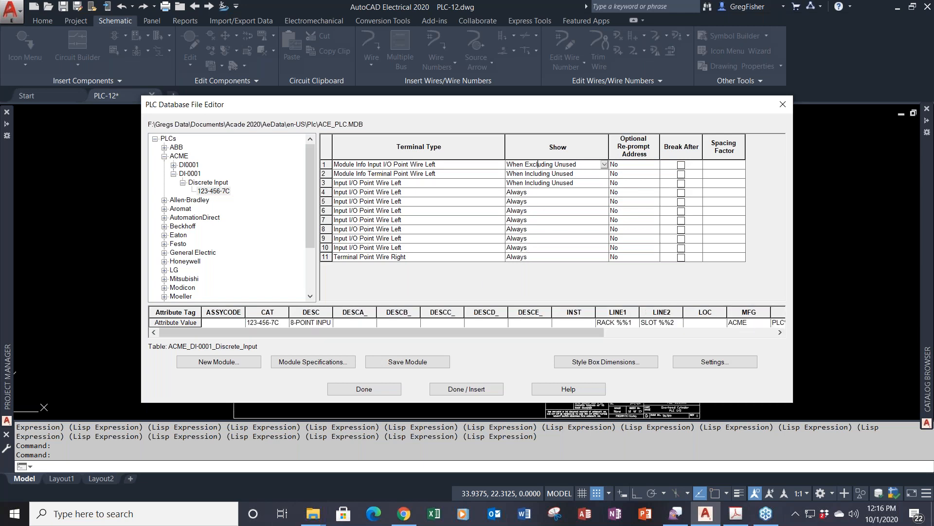
pyautogui.click(484, 174)
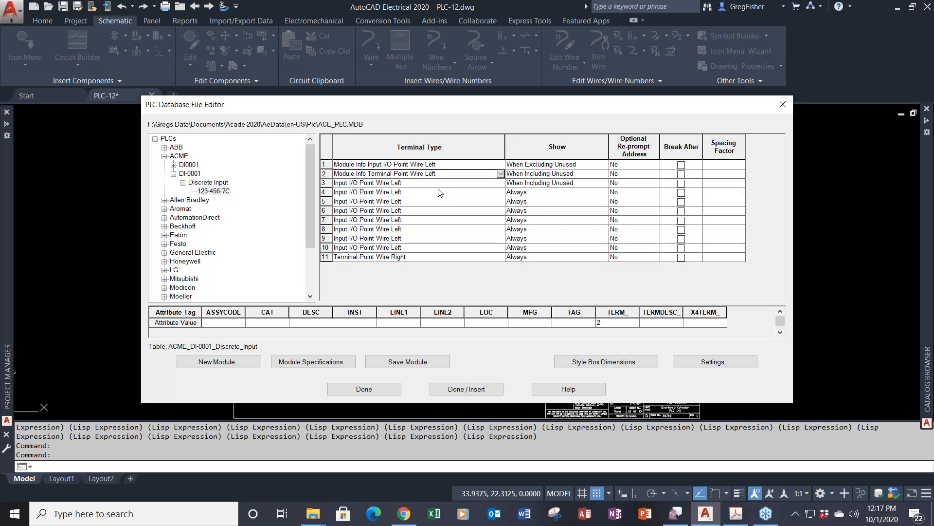
pyautogui.click(512, 165)
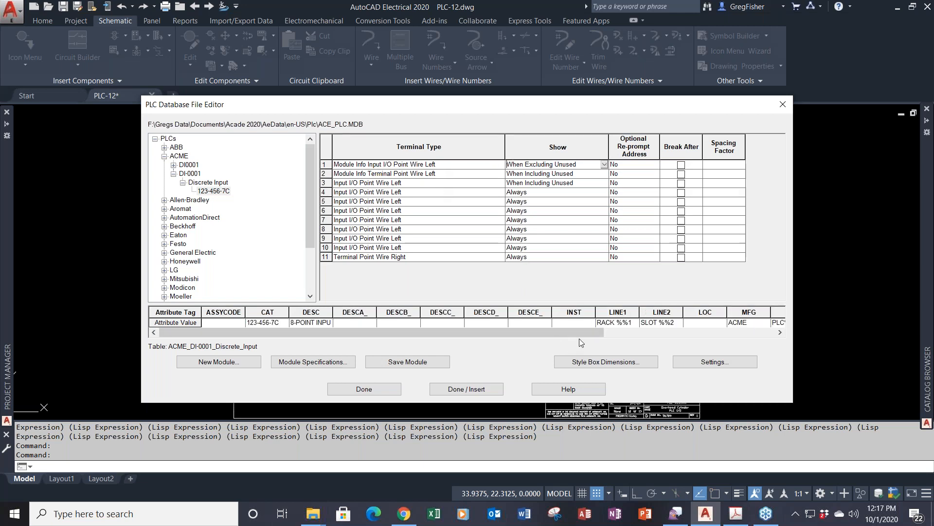
pyautogui.click(596, 322)
# - Give row 2 LINE1 RACK %%1, LINE2 SLOT %%2 and MFG ACME
pyautogui.moveTo(596, 322); pyautogui.dragTo(633, 322)
pyautogui.hotkey('ctrl', 'c')
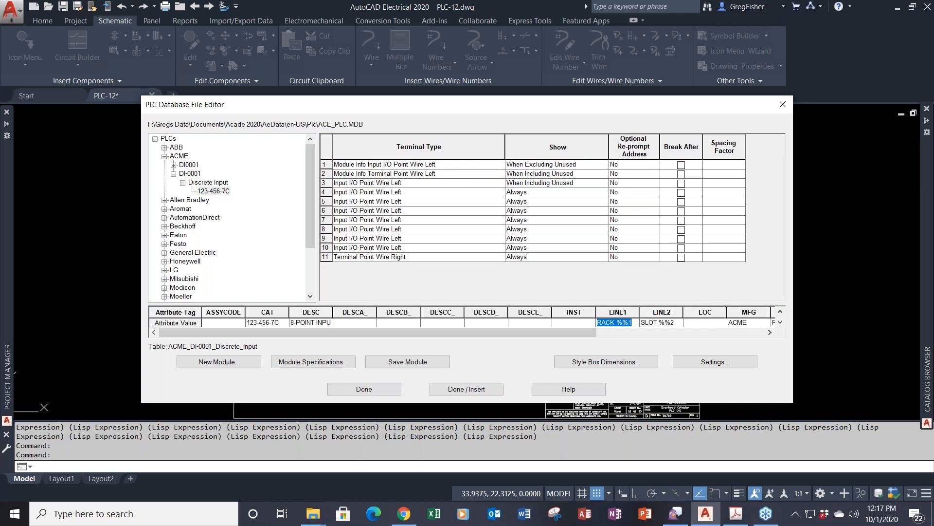
pyautogui.click(472, 176)
pyautogui.click(395, 323)
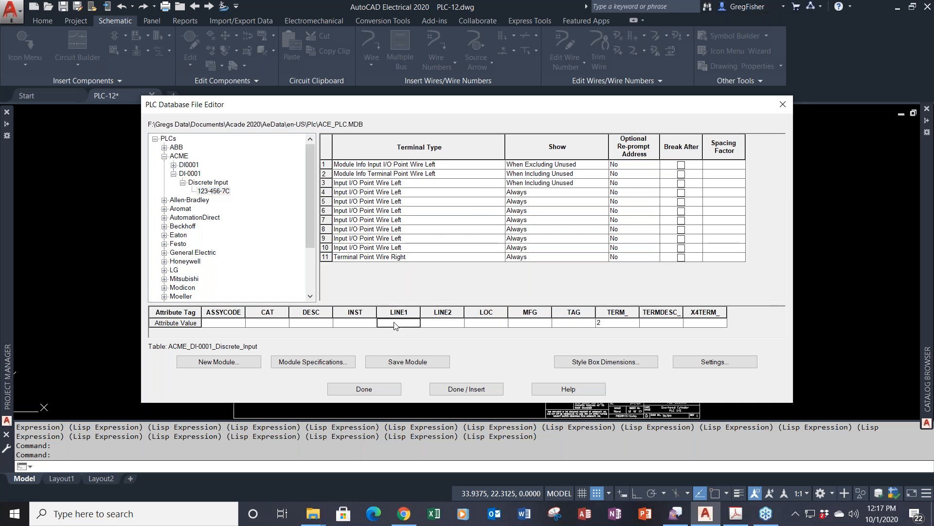
pyautogui.hotkey('ctrl', 'v')
pyautogui.click(437, 324)
pyautogui.write('SLOT')
pyautogui.write('%%2')
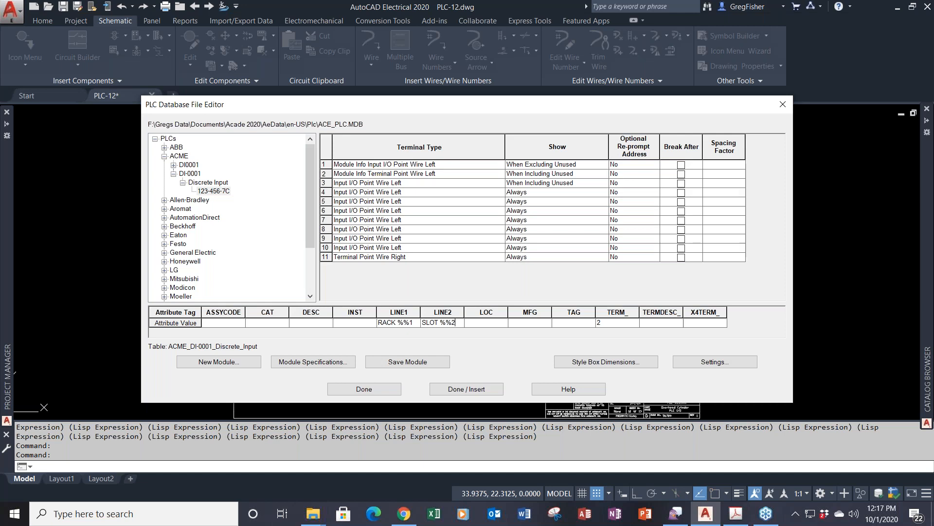
pyautogui.click(520, 323)
pyautogui.write('ACME')
pyautogui.click(515, 165)
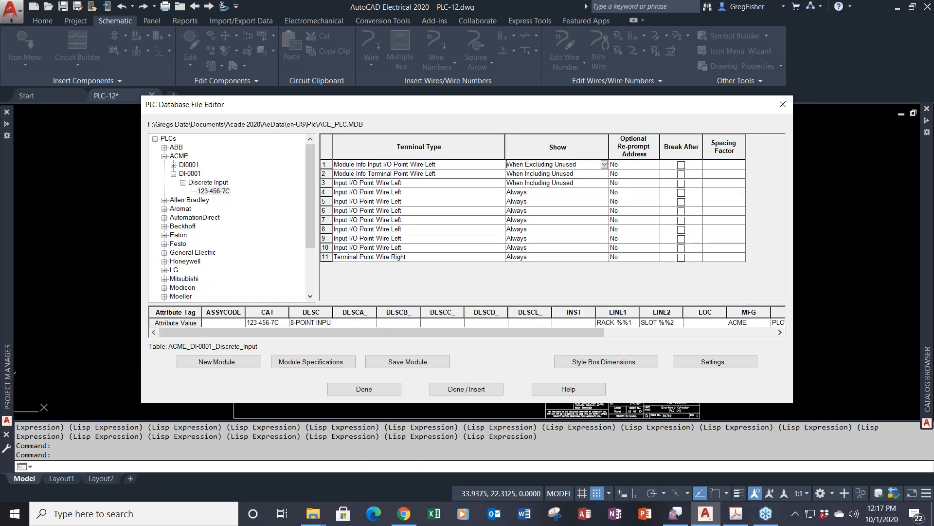
# - Copy catalog number 123-456-7C into row 2's CAT and set DESC to '8-POINT INPUT'
pyautogui.click(249, 323)
pyautogui.doubleClick(248, 324)
pyautogui.hotkey('ctrl', 'c')
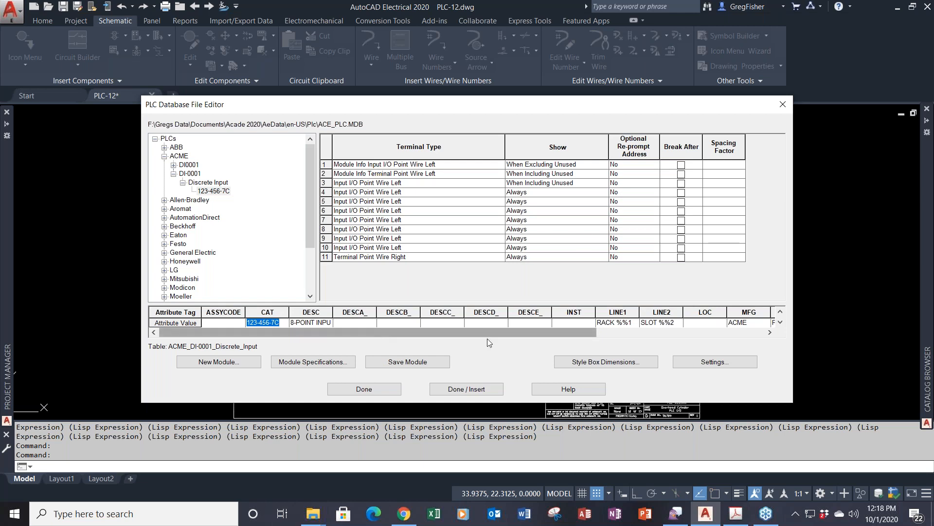
pyautogui.click(579, 174)
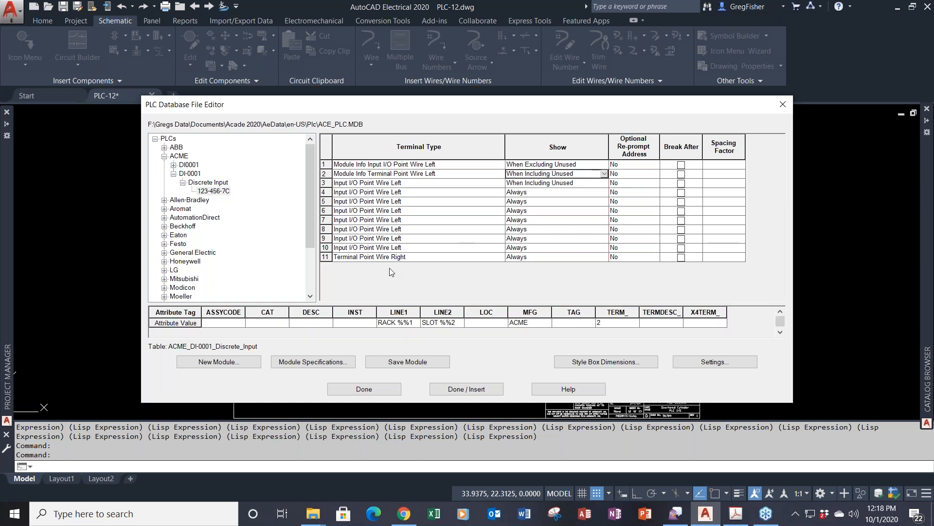
pyautogui.click(275, 324)
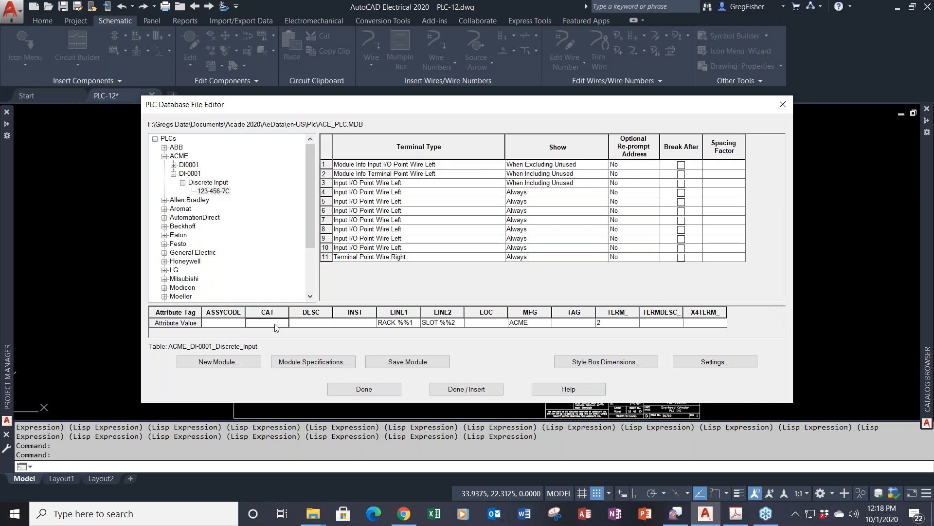
pyautogui.hotkey('ctrl', 'v')
pyautogui.click(317, 324)
pyautogui.write('8-PO')
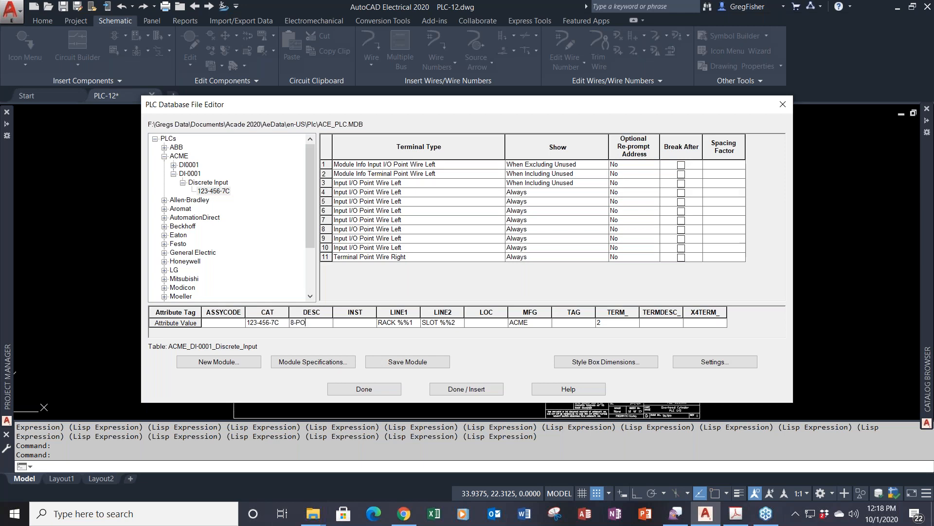
pyautogui.write('INT INPUT')
# - Relabel terminals 2, 3 and 4 as A, 00 and 01
pyautogui.click(600, 323)
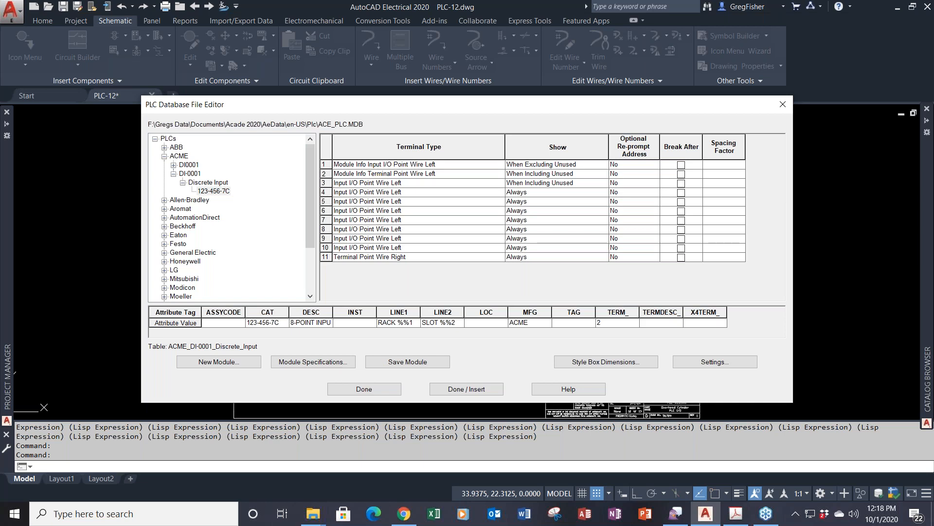
pyautogui.doubleClick(593, 324)
pyautogui.write('A')
pyautogui.click(466, 185)
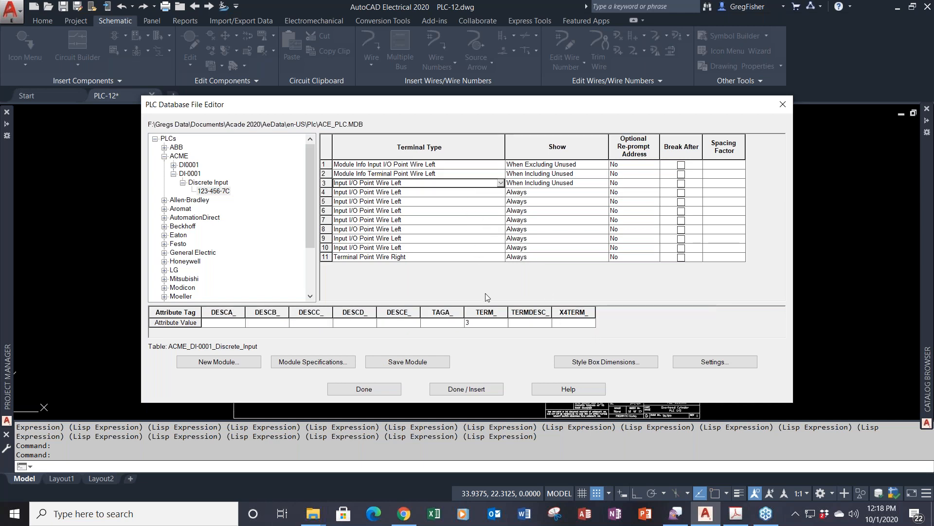
pyautogui.click(485, 323)
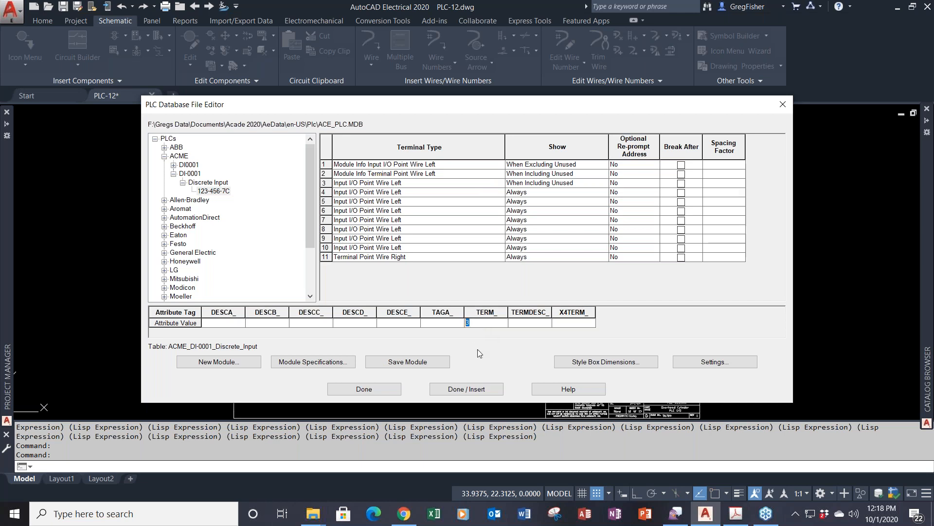
pyautogui.write('00')
pyautogui.click(448, 192)
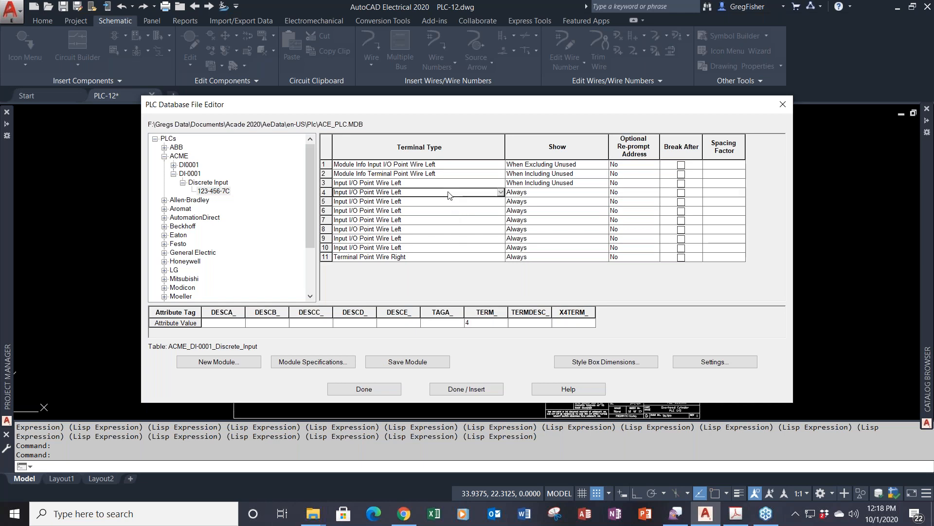
pyautogui.click(470, 323)
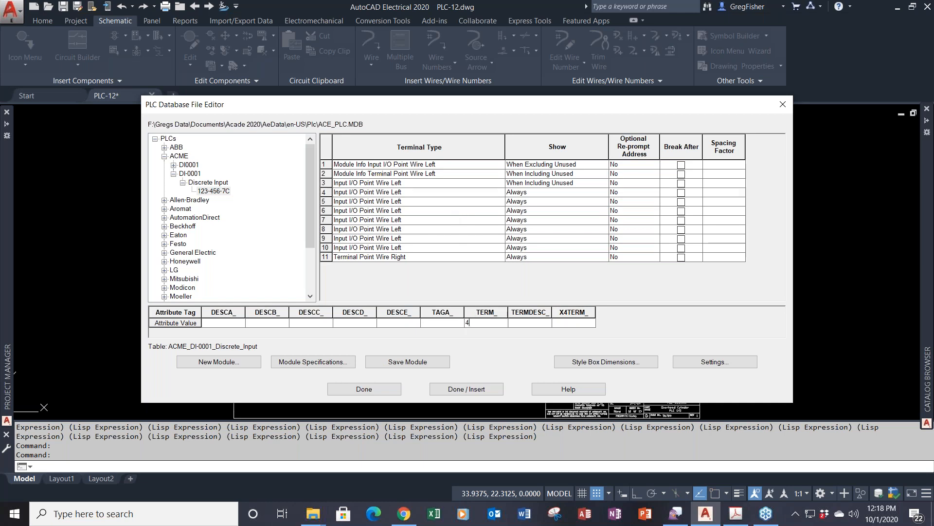
pyautogui.press('BackSpace')
pyautogui.write('01')
# - Relabel terminals 5 and 6 as 02 and 03
pyautogui.click(458, 201)
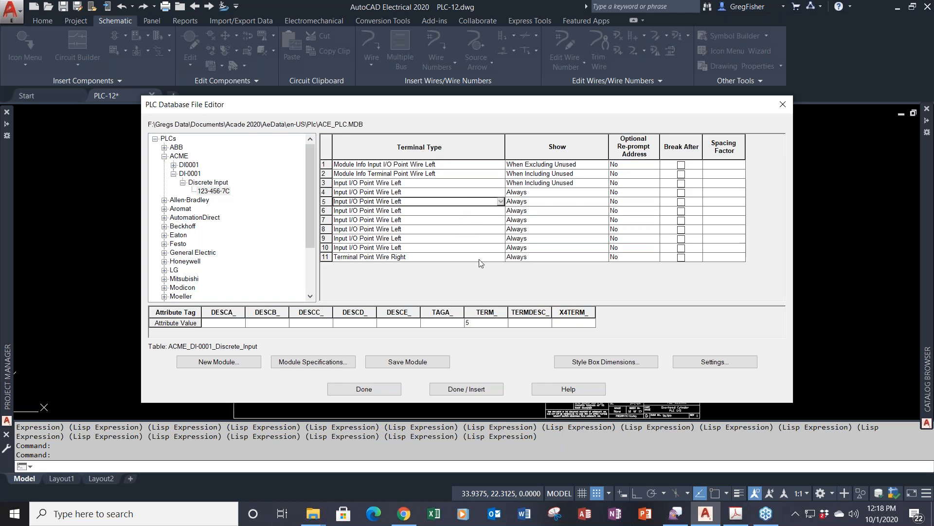
pyautogui.click(481, 323)
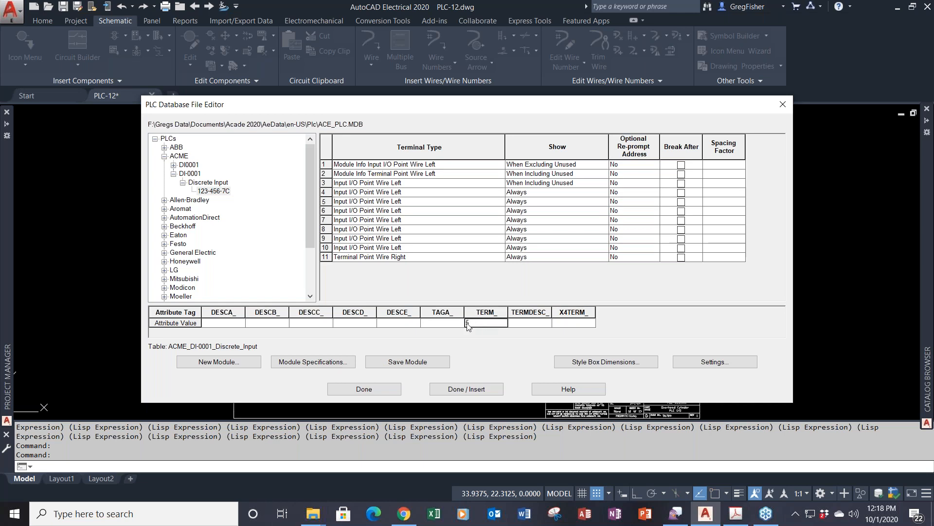
pyautogui.doubleClick(468, 324)
pyautogui.write('02')
pyautogui.click(435, 210)
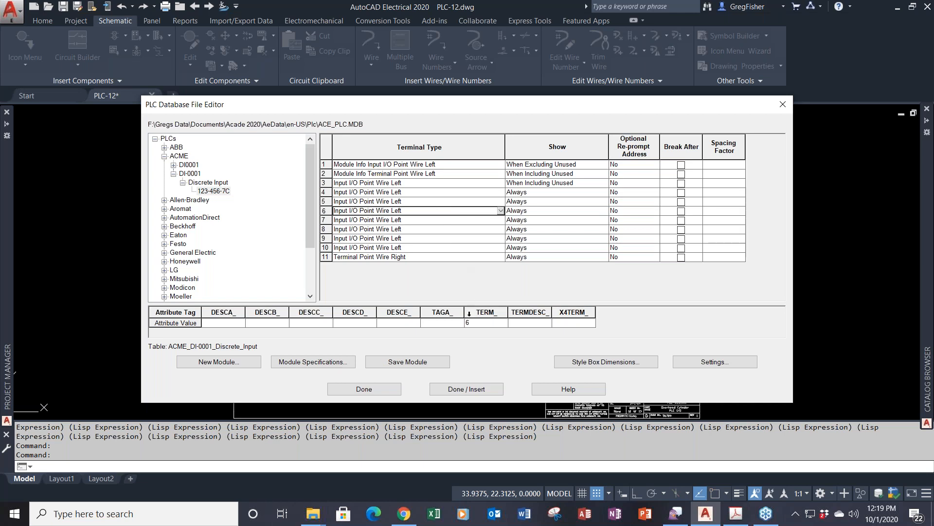
pyautogui.click(469, 323)
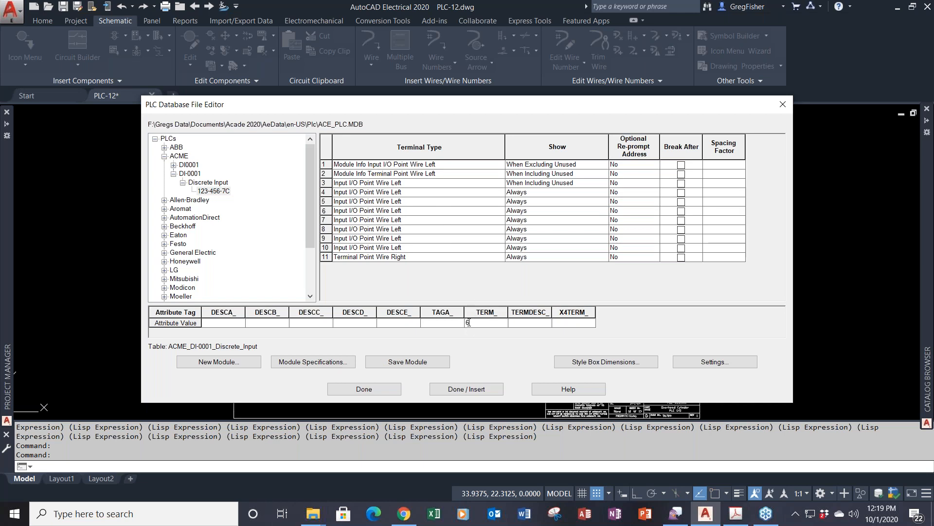
pyautogui.write('03')
# - Relabel terminals 7, 8 and 9 as 04, 05 and C6
pyautogui.click(448, 219)
pyautogui.click(468, 323)
pyautogui.doubleClick(465, 325)
pyautogui.write('04')
pyautogui.click(426, 229)
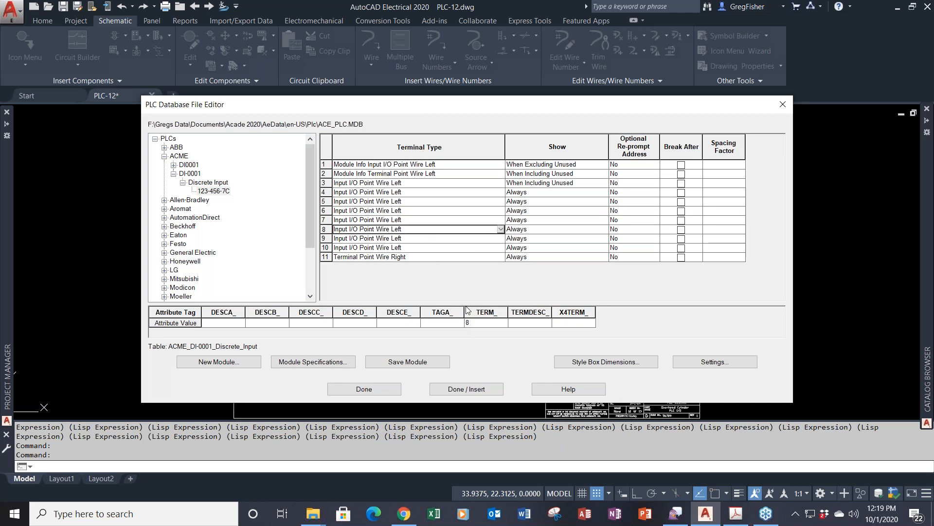
pyautogui.click(477, 325)
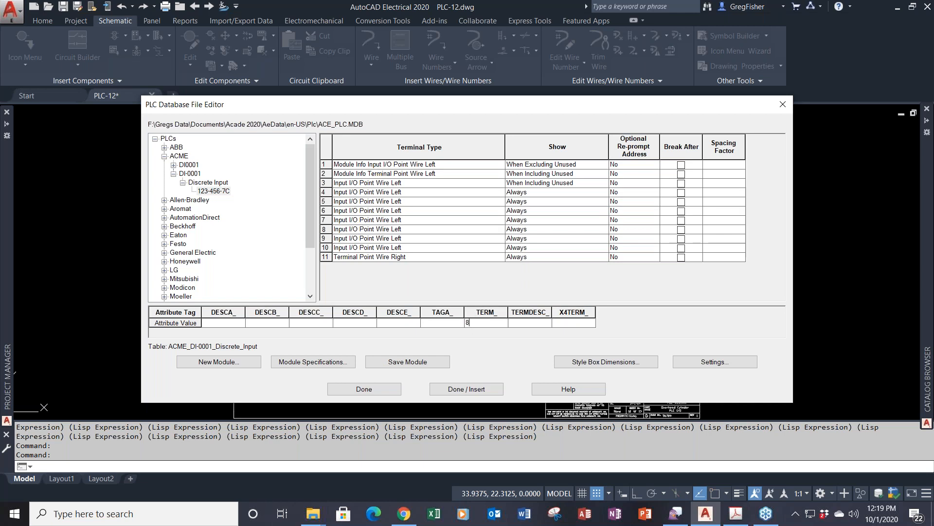
pyautogui.moveTo(476, 325); pyautogui.dragTo(449, 333)
pyautogui.click(438, 242)
pyautogui.click(476, 323)
pyautogui.moveTo(471, 323); pyautogui.dragTo(455, 327)
pyautogui.click(468, 325)
pyautogui.write('C6')
# - Relabel terminals 10 and 11 as 07 and COM
pyautogui.click(437, 249)
pyautogui.click(470, 323)
pyautogui.doubleClick(470, 323)
pyautogui.write('07')
pyautogui.click(437, 257)
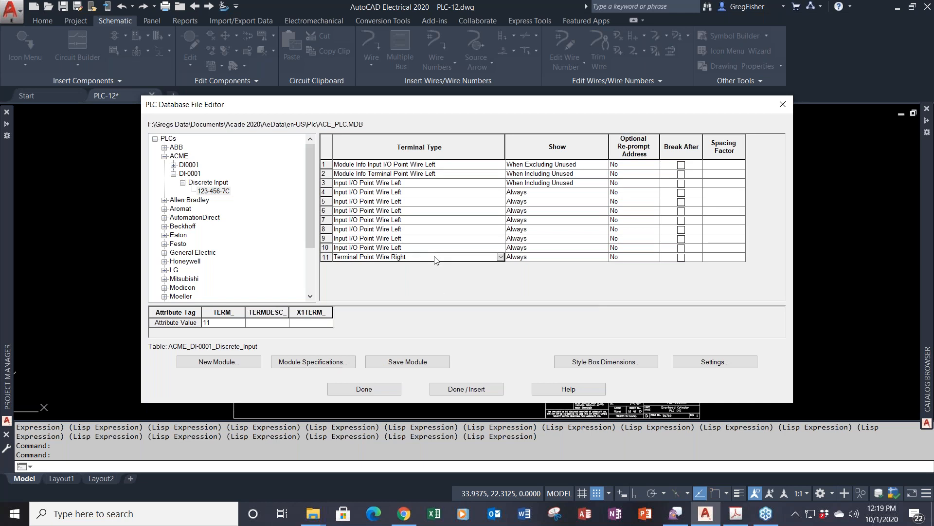
pyautogui.click(209, 322)
pyautogui.moveTo(215, 324); pyautogui.dragTo(204, 331)
pyautogui.write('COM')
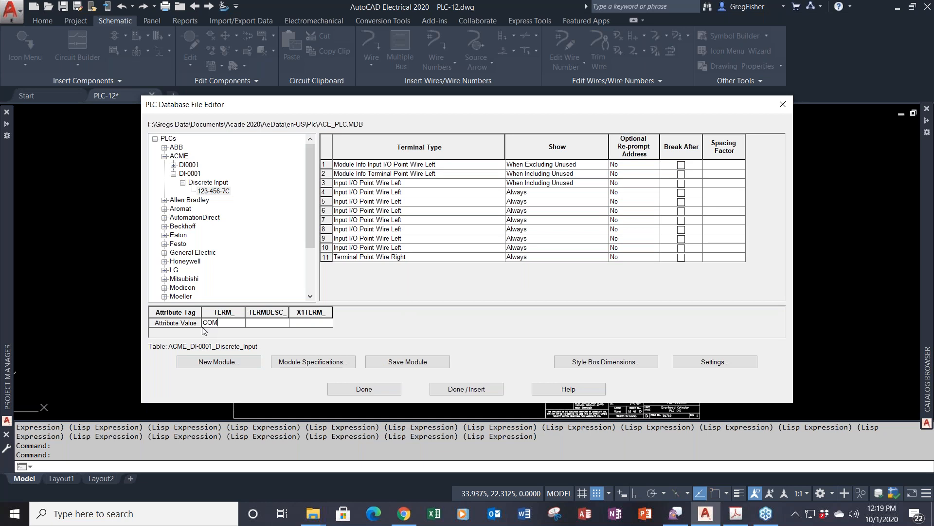
# - Check the TERM_ labels on rows 2–10, then save module 123-456-7C to the database
pyautogui.click(473, 249)
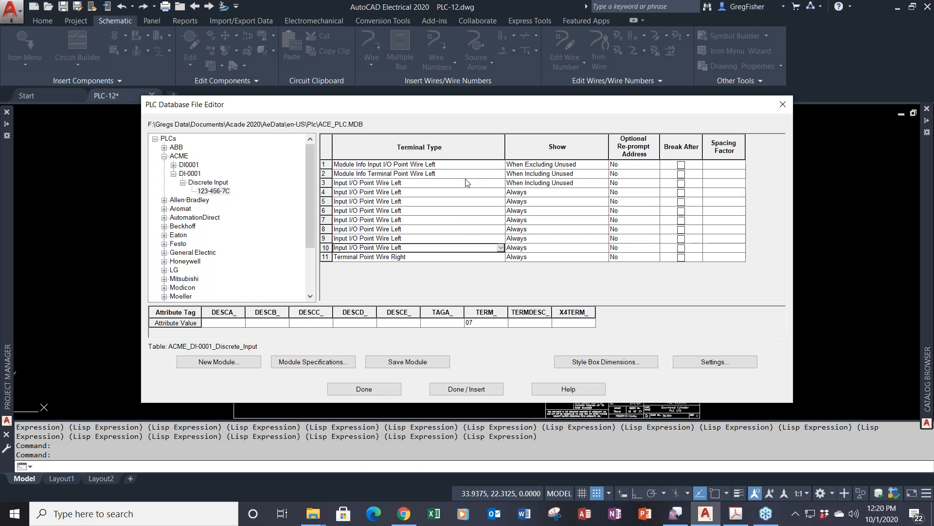
pyautogui.click(562, 176)
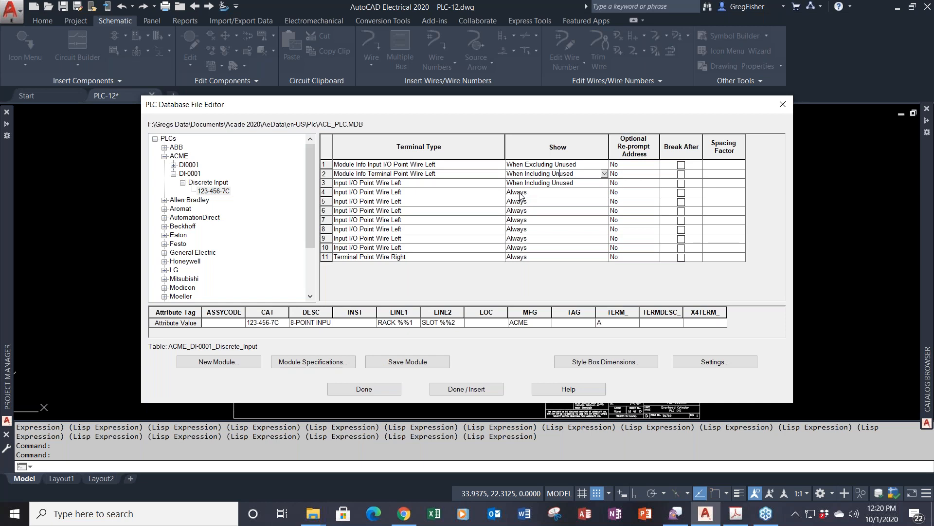
pyautogui.click(535, 183)
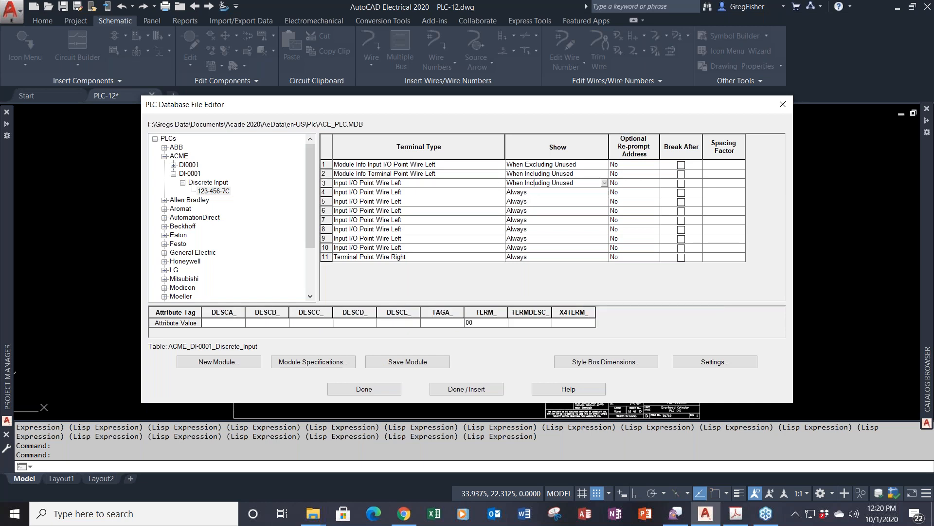
pyautogui.click(535, 192)
pyautogui.click(537, 202)
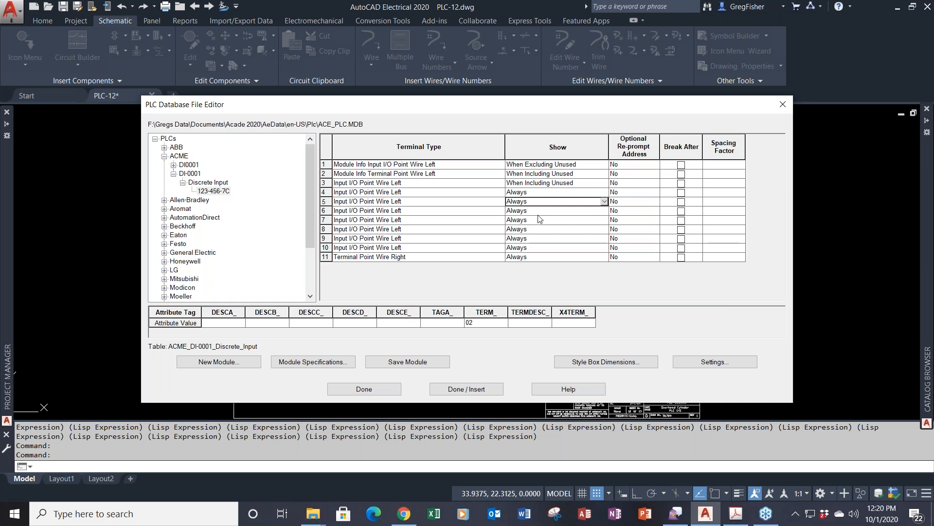
pyautogui.click(538, 213)
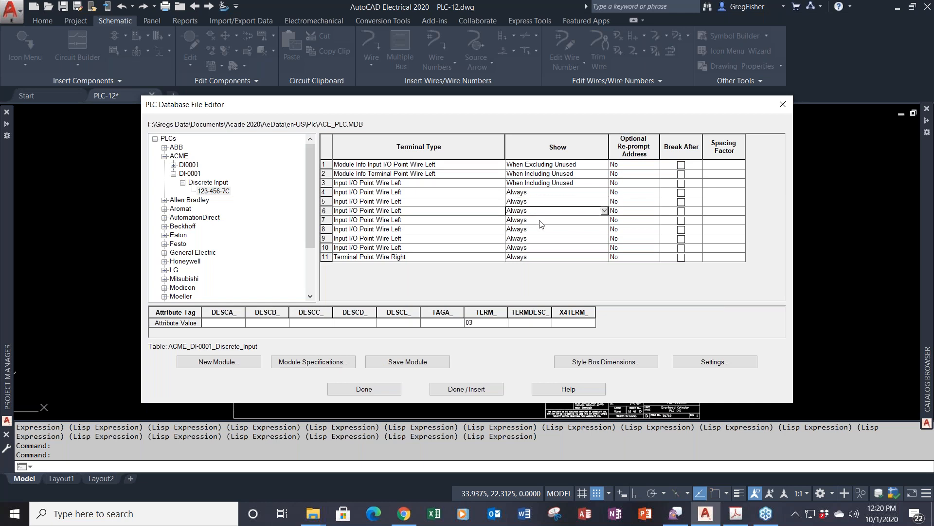
pyautogui.click(541, 221)
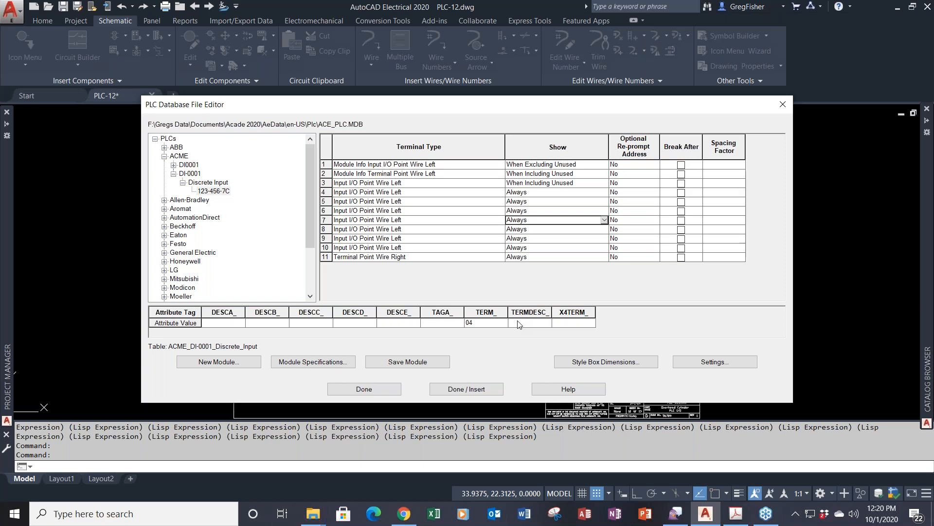
pyautogui.click(417, 364)
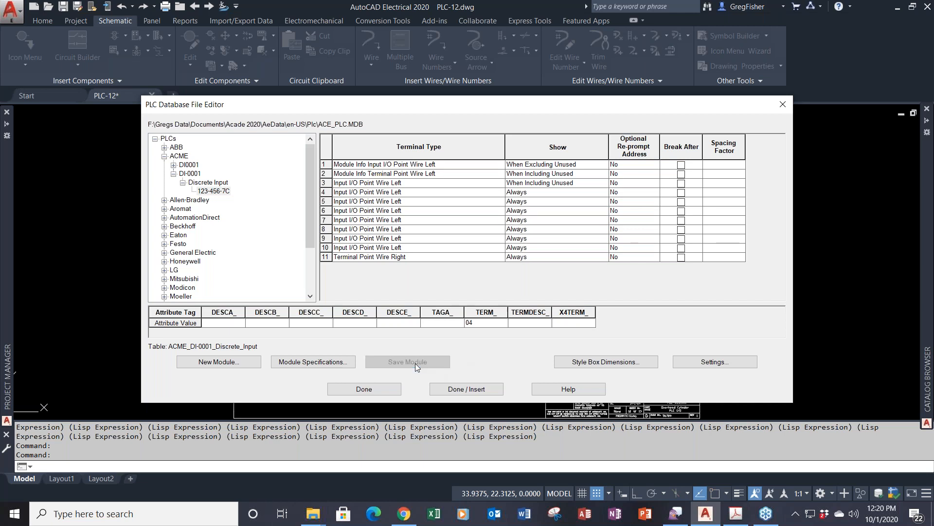
# - Close the editor, reopen it to confirm the saved 123-456-7C module, and close it again
pyautogui.click(379, 390)
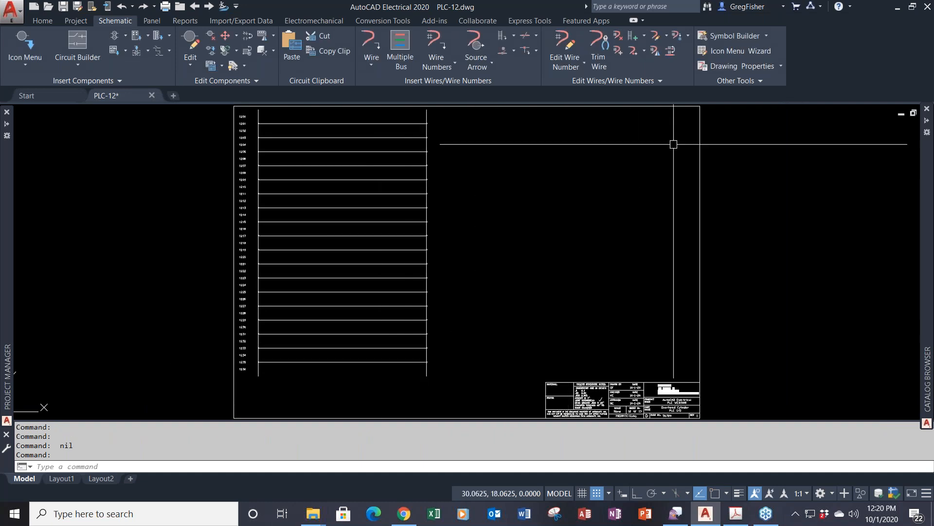
pyautogui.click(720, 82)
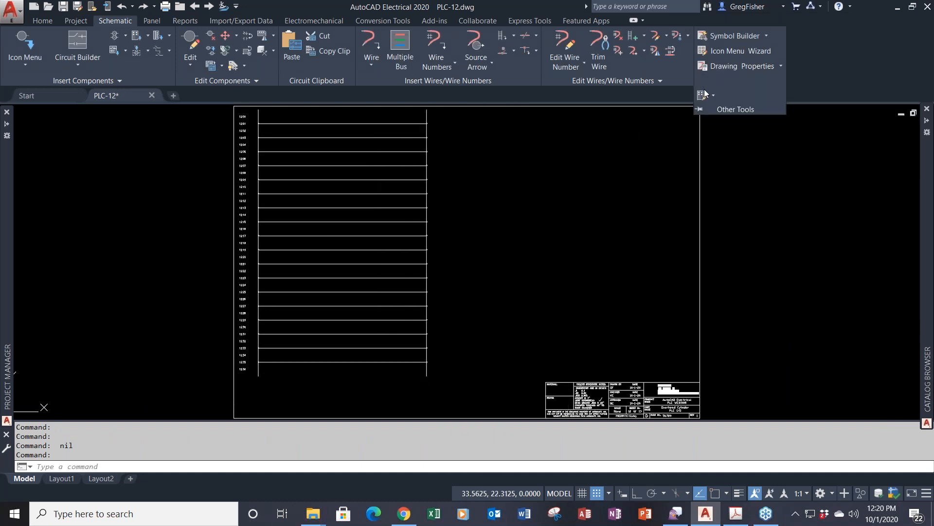
pyautogui.click(701, 95)
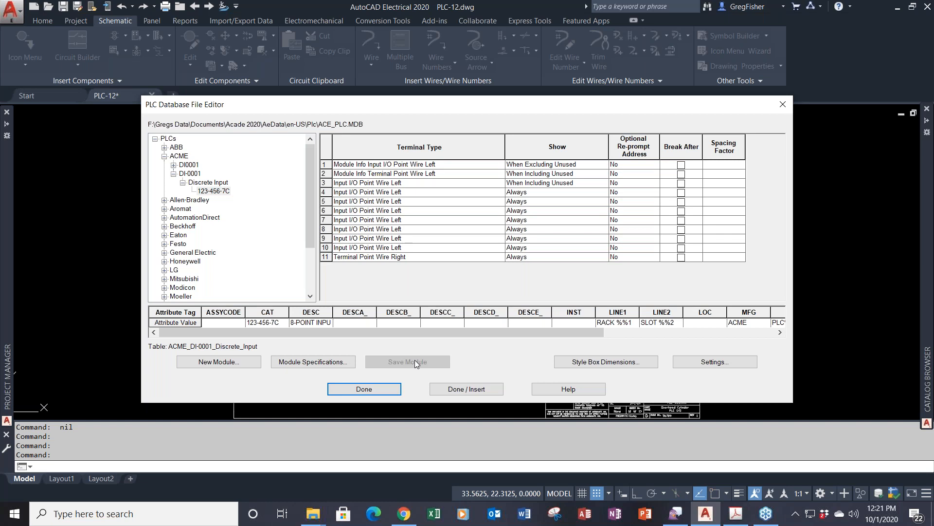
pyautogui.click(392, 391)
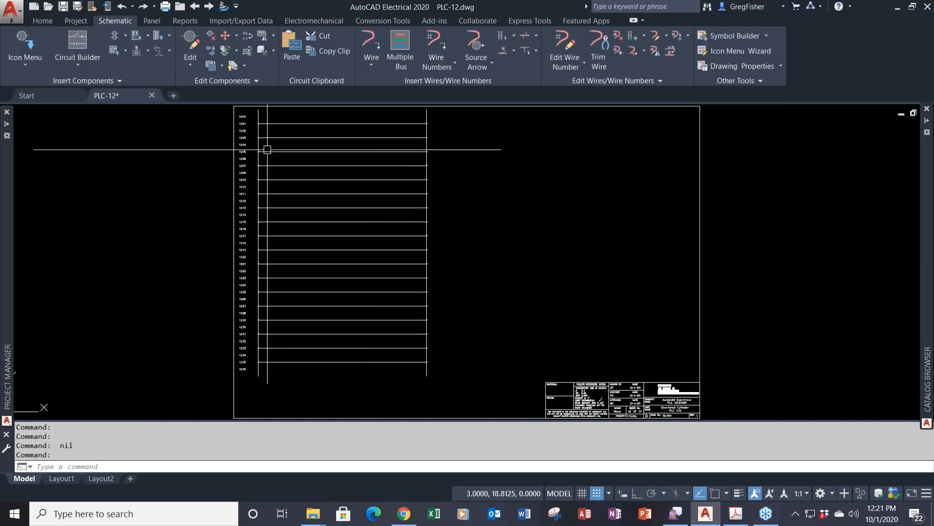
# - Insert module 123-456-7C at the top rung with 1.0000 spacing, entering rack 1
pyautogui.click(135, 51)
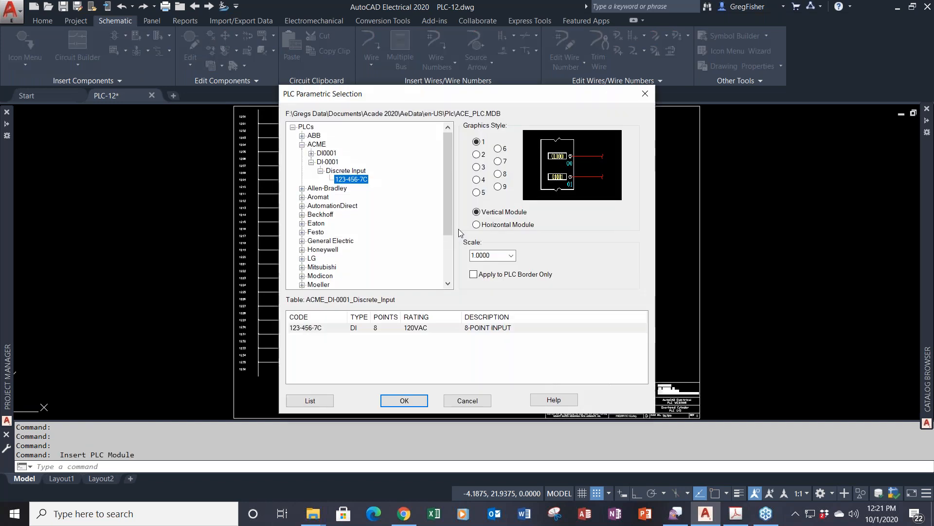
pyautogui.click(405, 400)
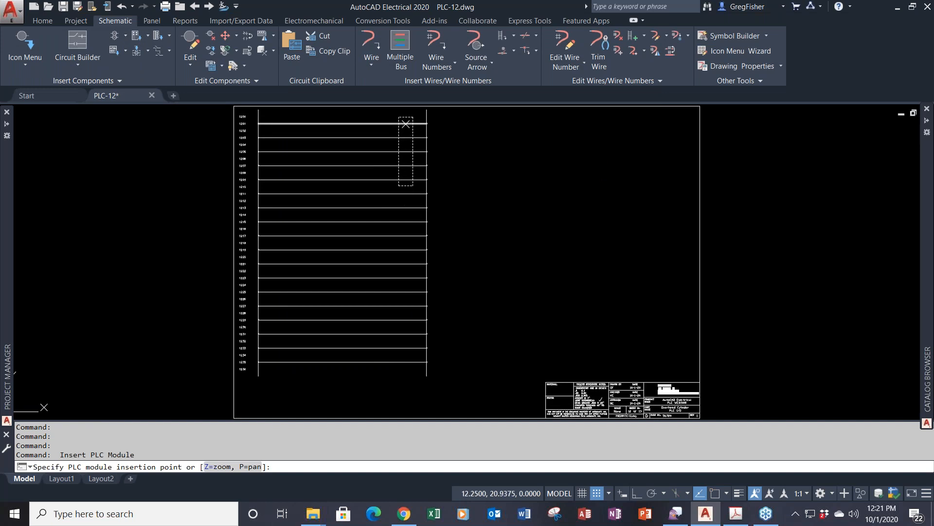
pyautogui.click(406, 123)
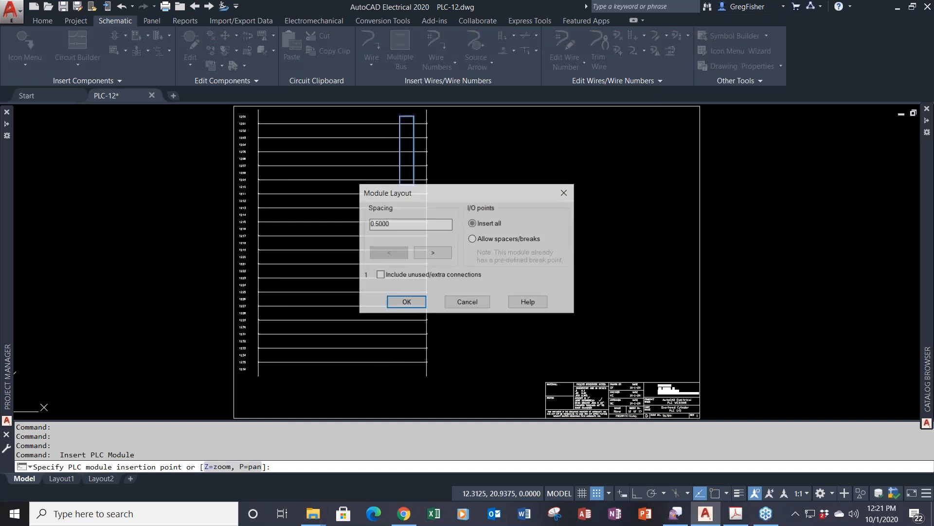
pyautogui.write('1')
pyautogui.press('Return')
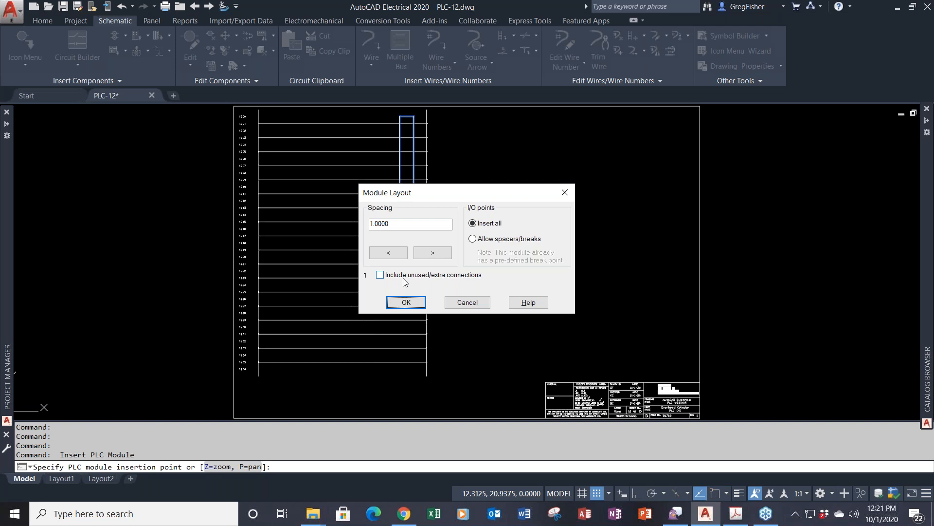
pyautogui.click(404, 303)
pyautogui.write('1')
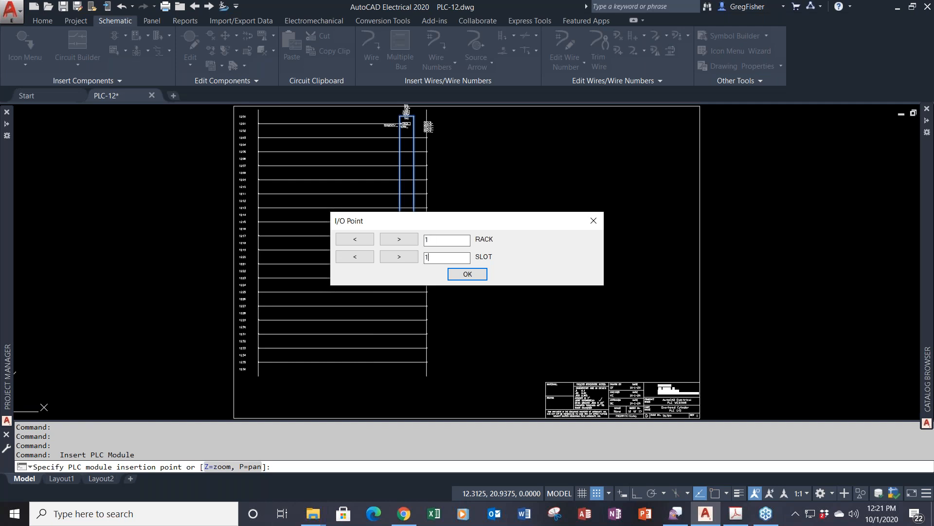
# - Accept rack 1 slot 1, start addresses at I:101 in decimal, and check the placed module
pyautogui.click(468, 275)
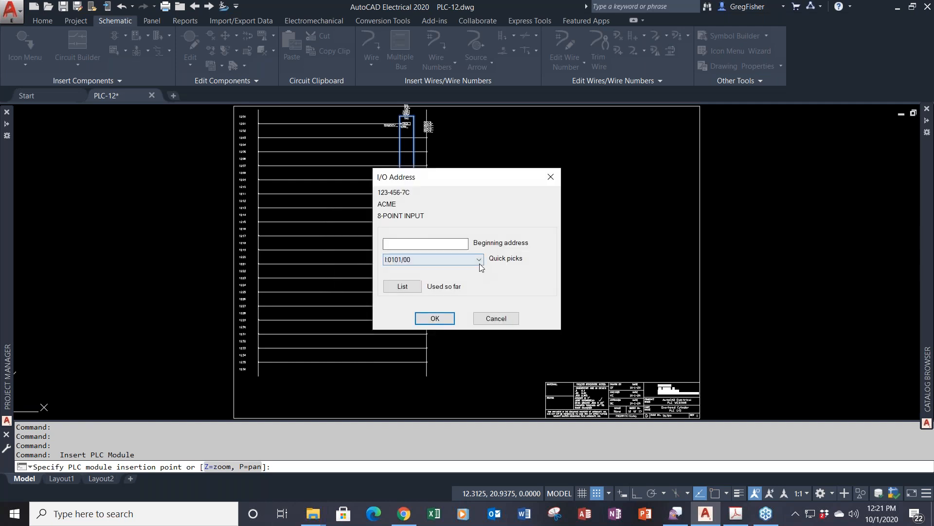
pyautogui.click(479, 260)
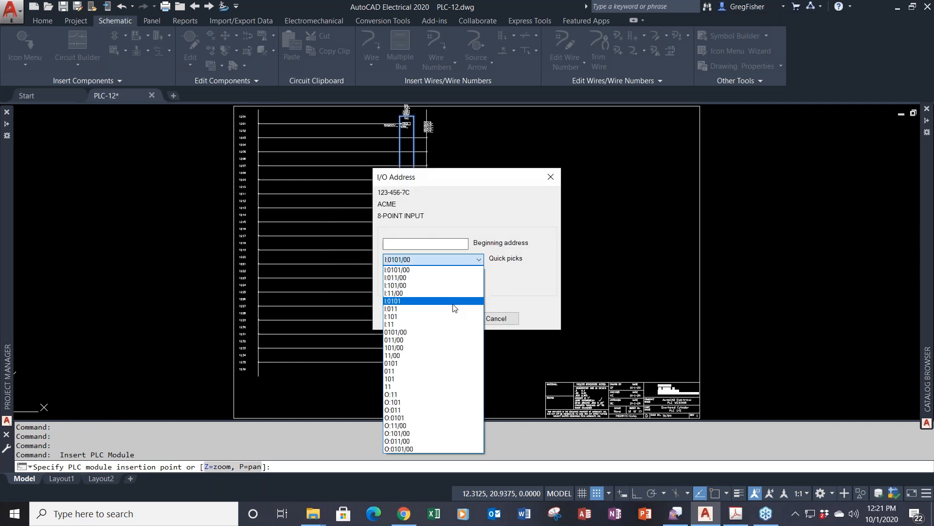
pyautogui.click(451, 317)
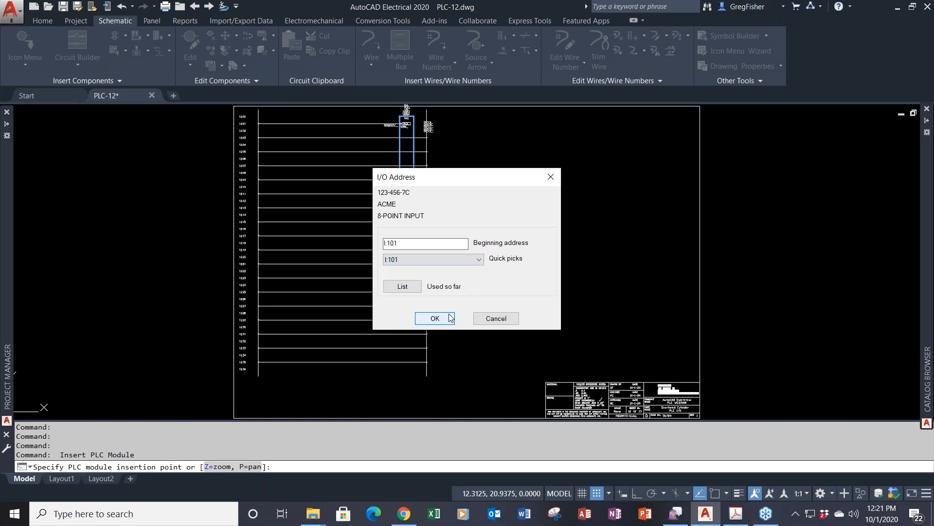
pyautogui.click(446, 319)
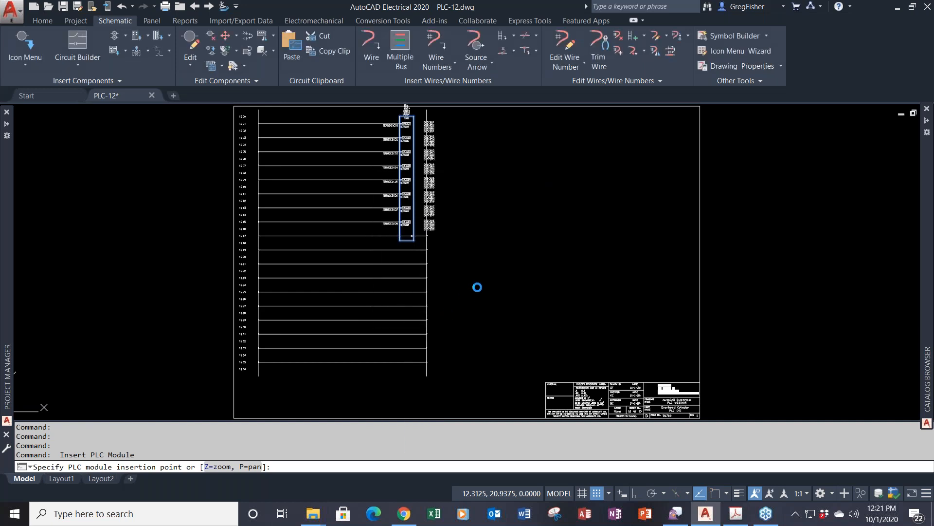
pyautogui.click(464, 272)
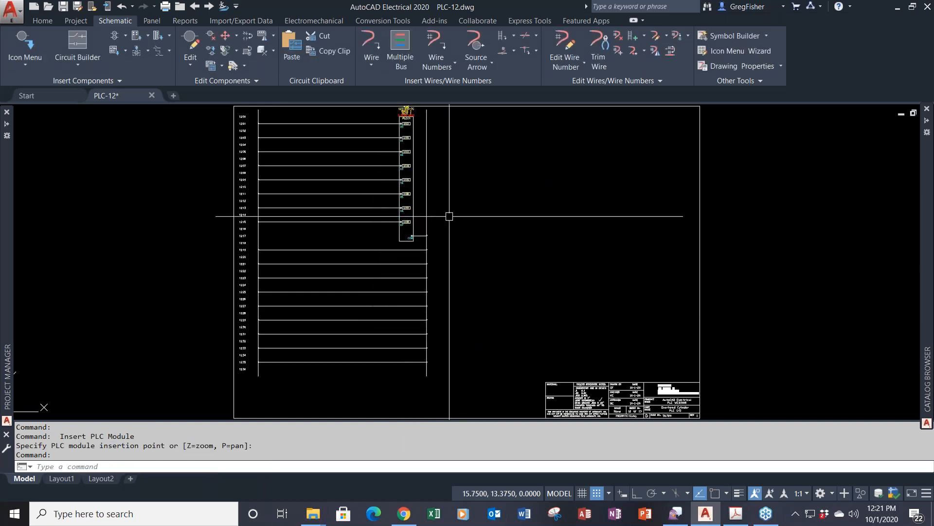
pyautogui.scroll(3, 412, 136)
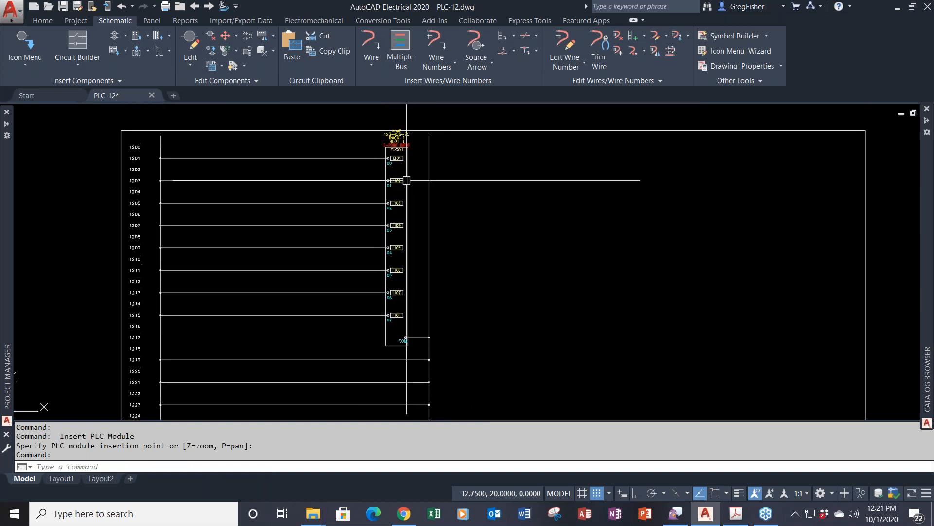
pyautogui.scroll(2, 415, 174)
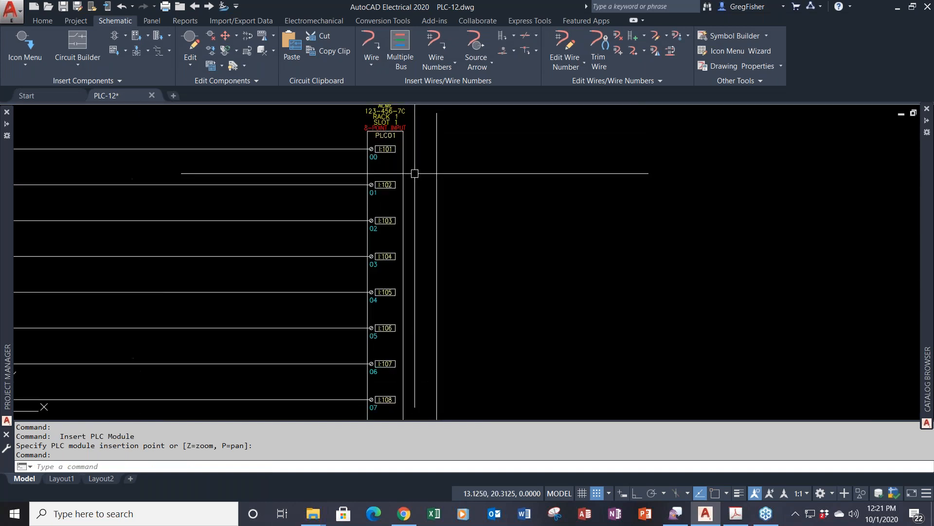
pyautogui.scroll(-2, 415, 175)
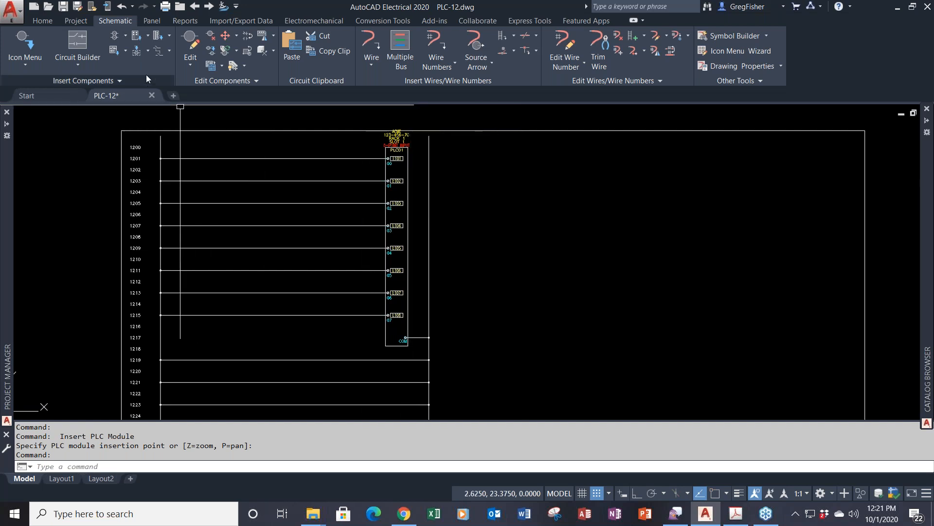
# - Insert a second 123-456-7C module right of the ladder with 1.0000 spacing, including unused connections
pyautogui.click(137, 43)
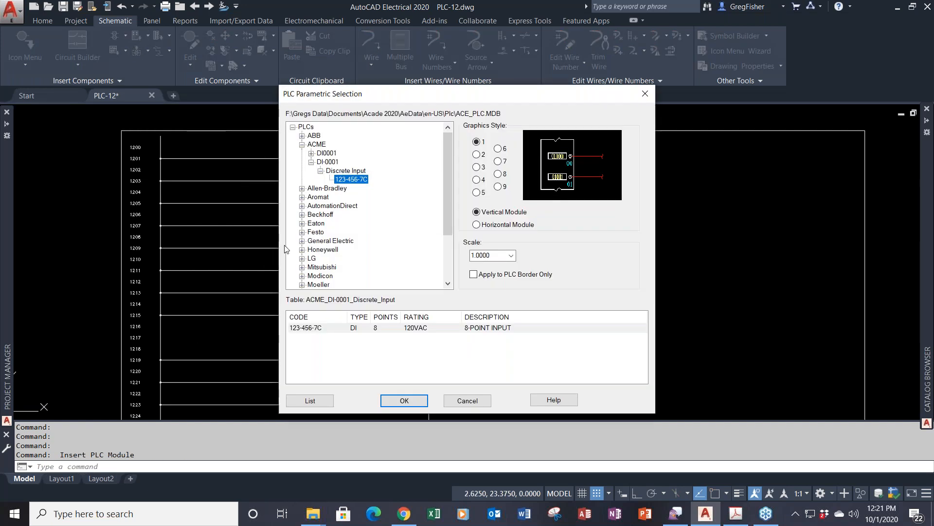
pyautogui.click(404, 400)
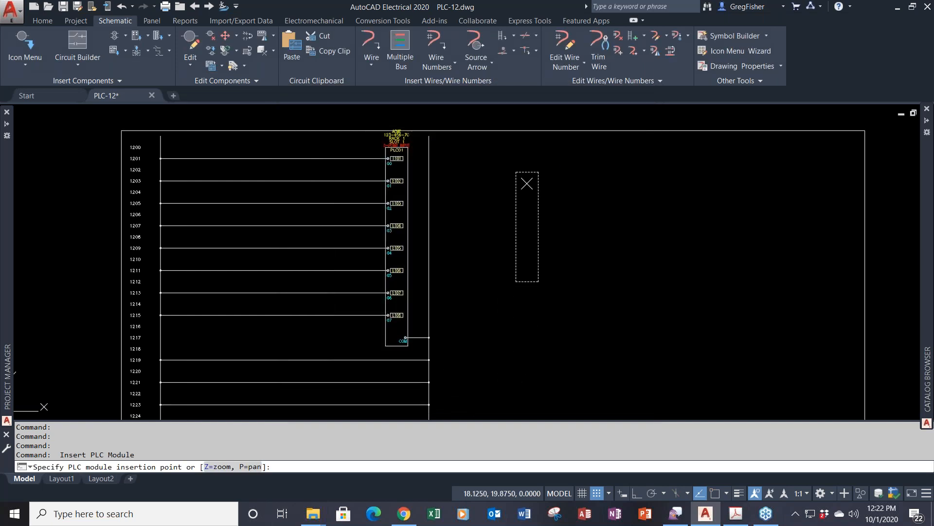
pyautogui.click(527, 184)
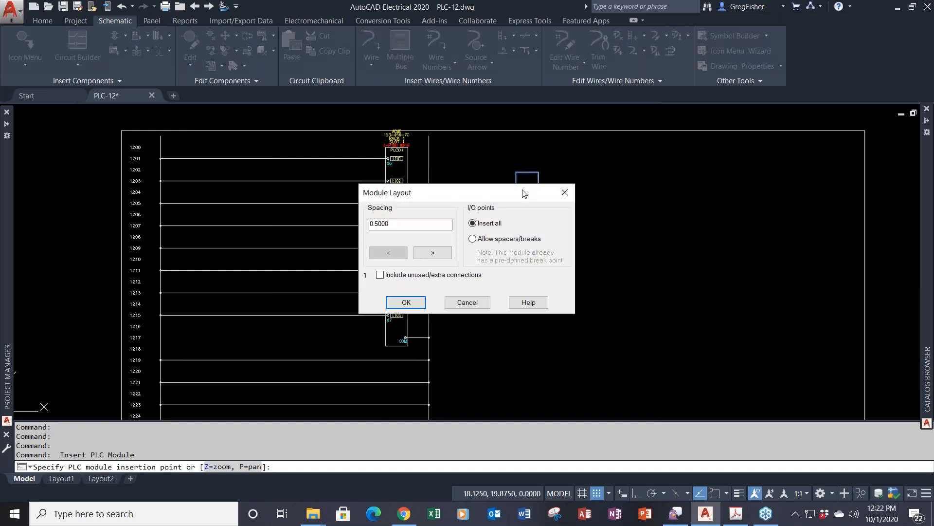
pyautogui.moveTo(413, 226); pyautogui.dragTo(329, 241)
pyautogui.write('1')
pyautogui.press('Return')
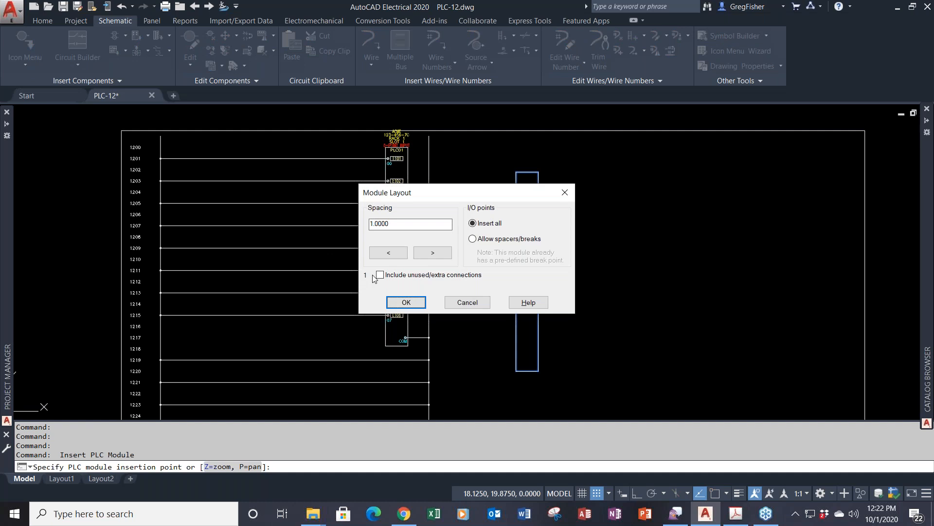
pyautogui.click(380, 275)
pyautogui.click(407, 303)
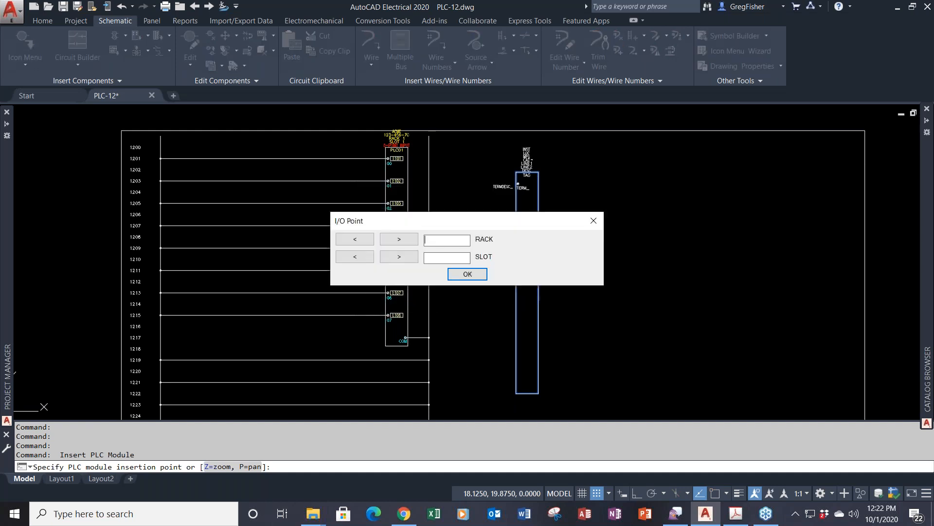
# - Assign the second module rack 1, slot 2, with decimal addresses starting at I:102
pyautogui.write('1')
pyautogui.press('Tab')
pyautogui.write('2')
pyautogui.click(478, 275)
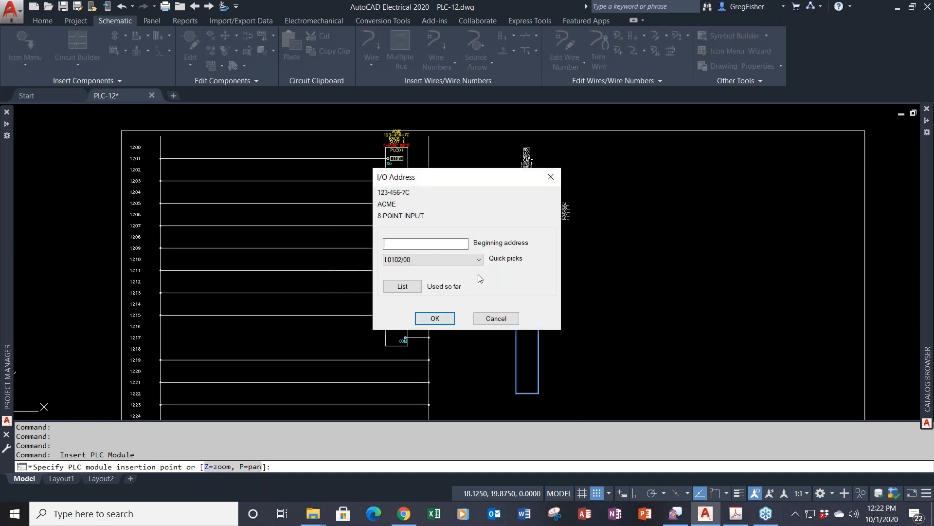
pyautogui.click(467, 258)
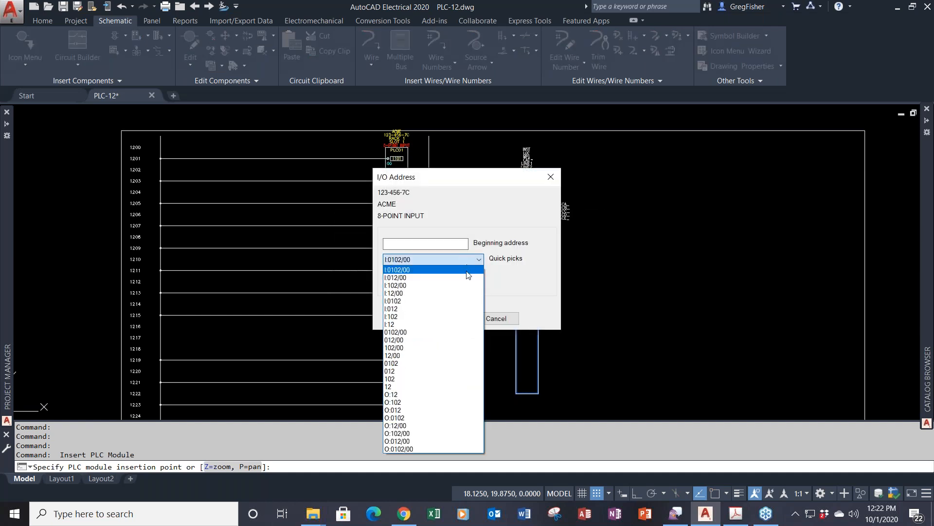
pyautogui.click(452, 316)
pyautogui.click(450, 319)
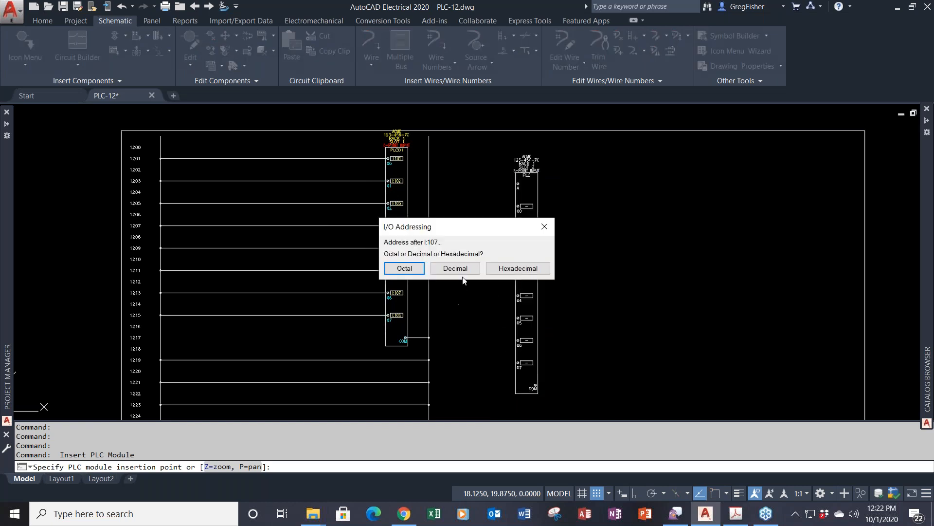
pyautogui.click(455, 268)
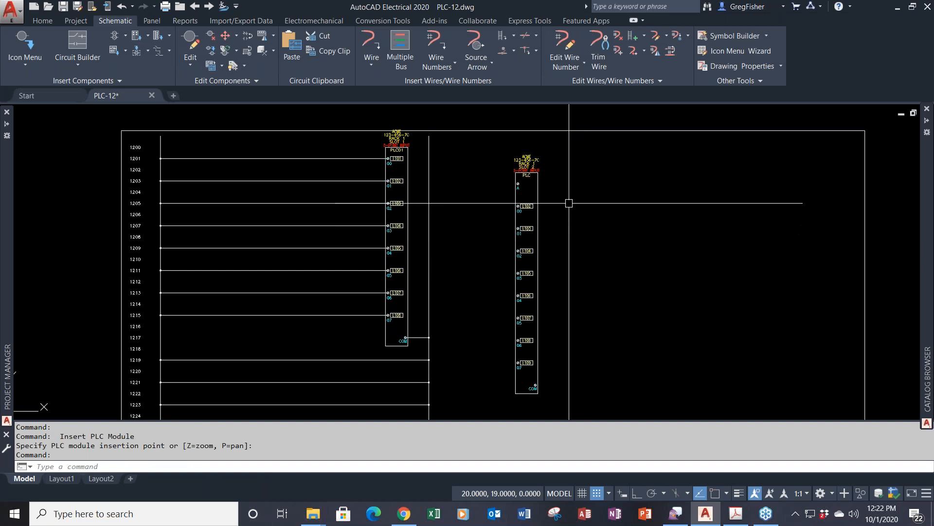
# - Look over both placed modules, then open the PLC Database File Editor
pyautogui.scroll(1, 569, 203)
pyautogui.scroll(1, 569, 203)
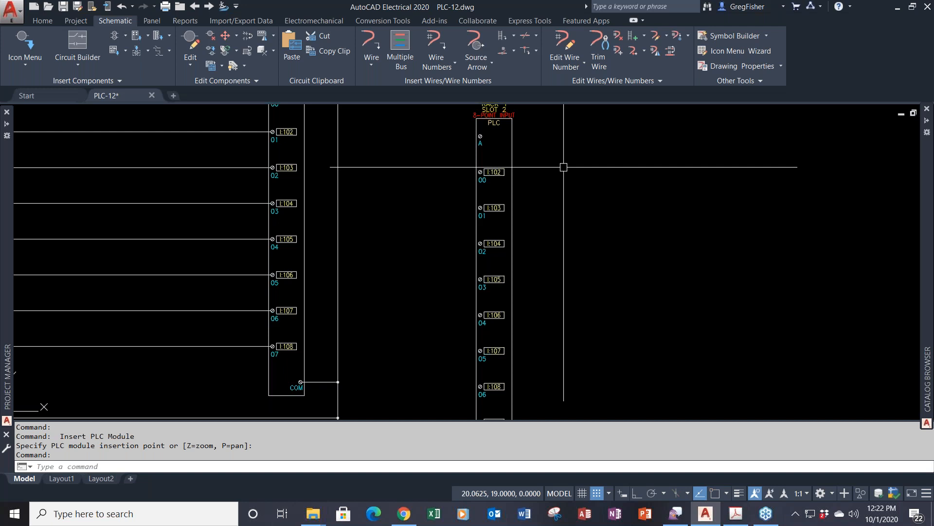
pyautogui.moveTo(563, 313); pyautogui.dragTo(563, 271, button='middle')
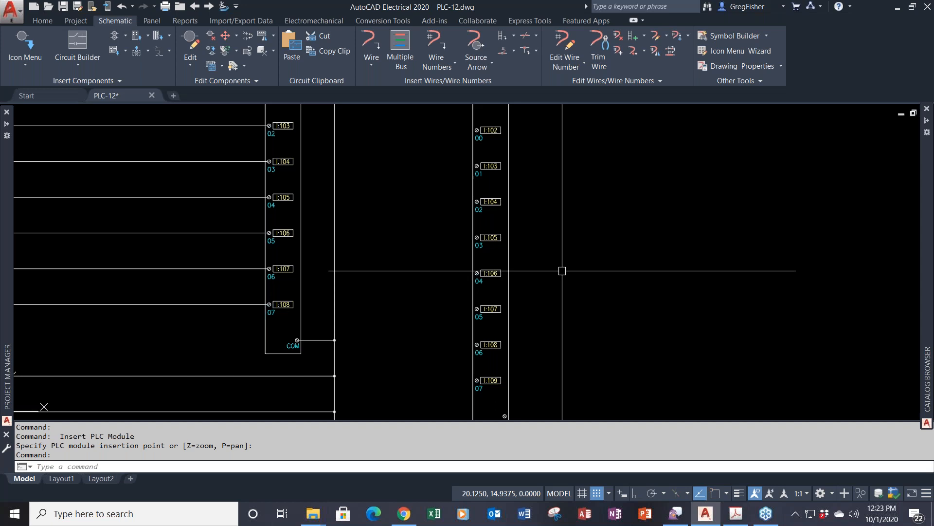
pyautogui.click(723, 83)
pyautogui.click(702, 96)
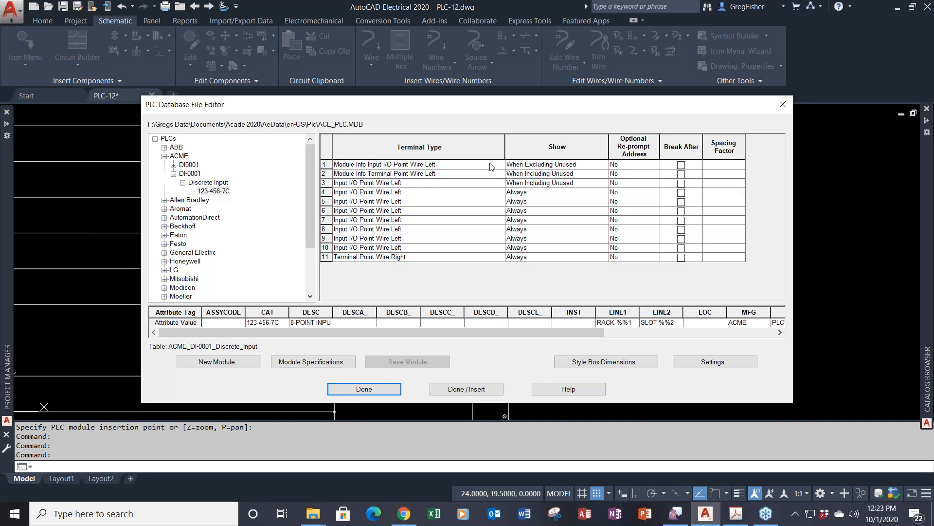
# - Scroll across the module's attribute columns to review them, then close the editor
pyautogui.moveTo(566, 332)
pyautogui.mouseDown()
pyautogui.moveTo(698, 327)
pyautogui.moveTo(555, 336)
pyautogui.mouseUp()
pyautogui.moveTo(463, 332); pyautogui.dragTo(659, 330)
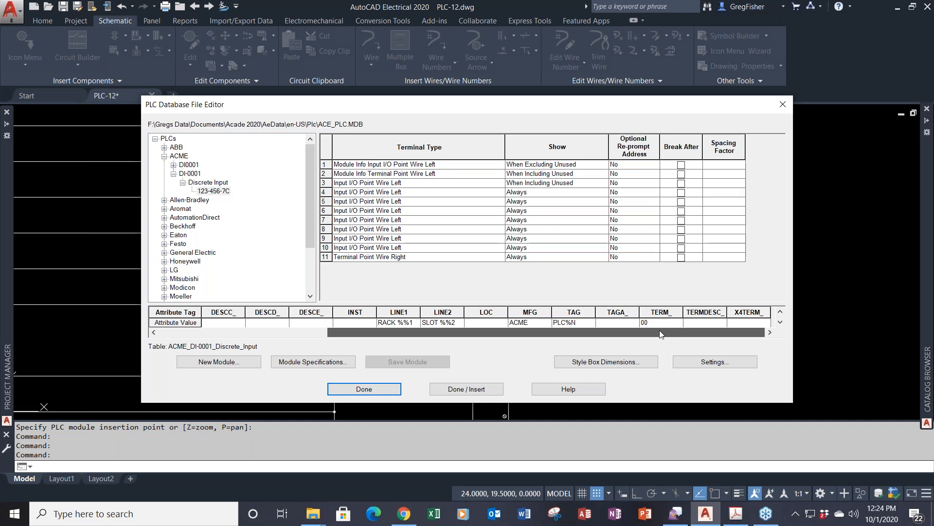
pyautogui.moveTo(659, 330); pyautogui.dragTo(492, 339)
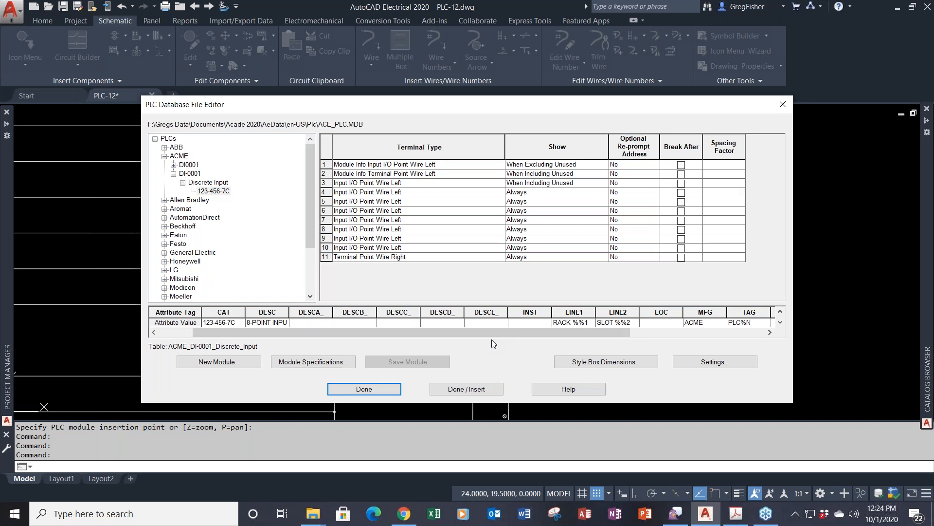
pyautogui.click(382, 390)
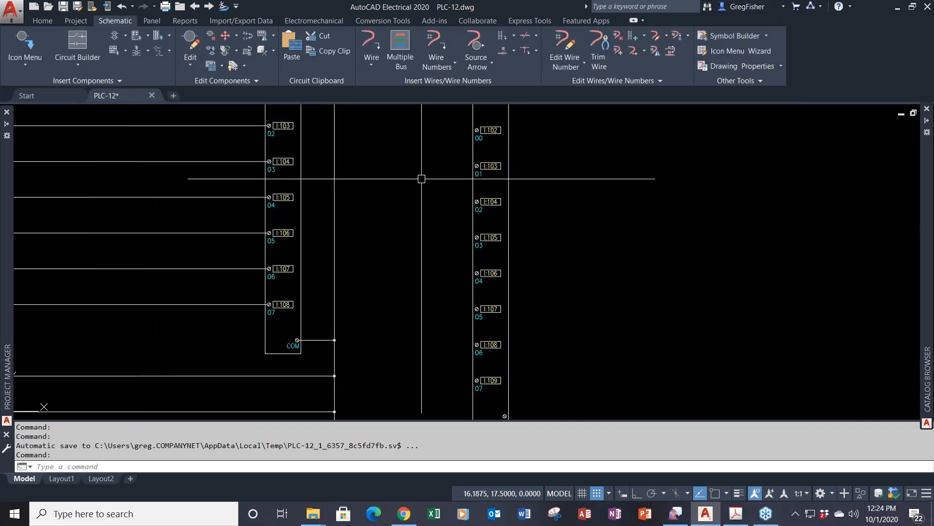
# - Place the PLC input module on the sheet and bring up its module settings
pyautogui.scroll(-3, 422, 179)
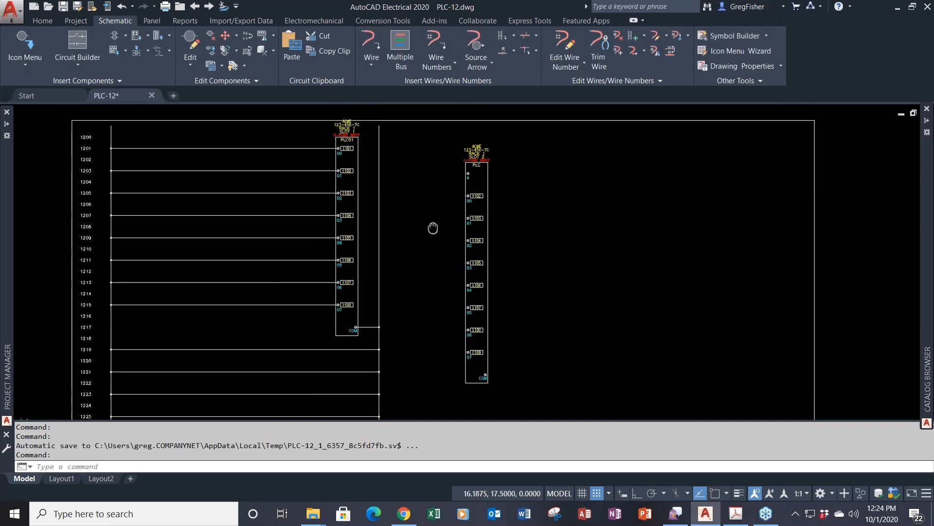
pyautogui.click(474, 152)
pyautogui.click(474, 125)
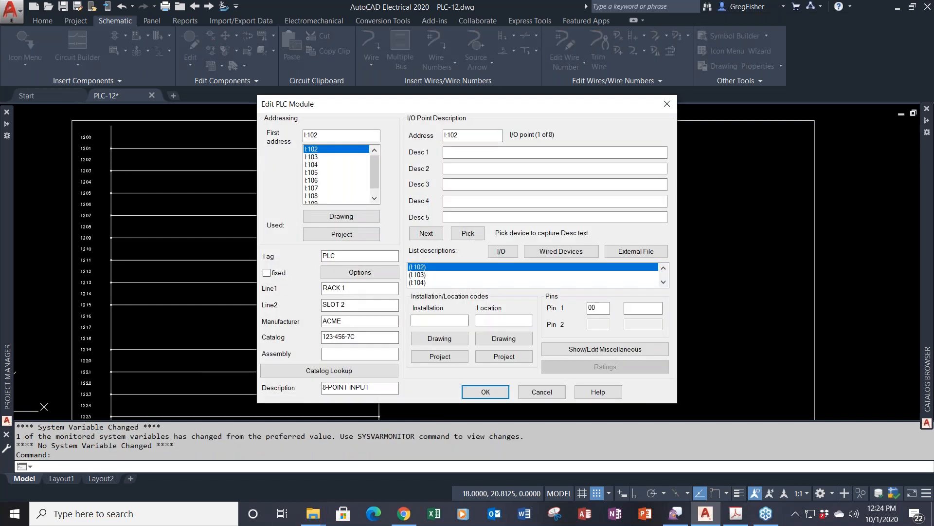
# - Describe input I:102 as MASTER, CONTROL, RELAY in Desc 1–3 and confirm the module
pyautogui.click(469, 151)
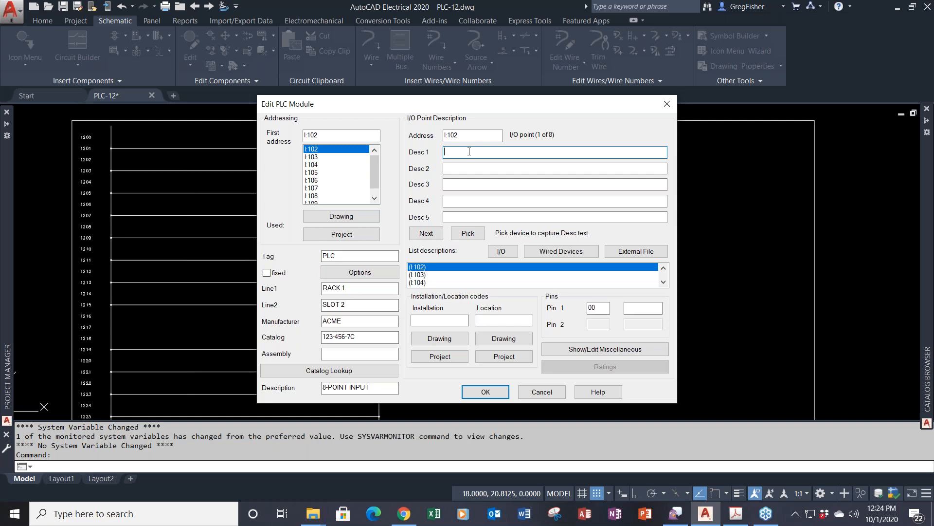
pyautogui.write('MASTER')
pyautogui.press('Tab')
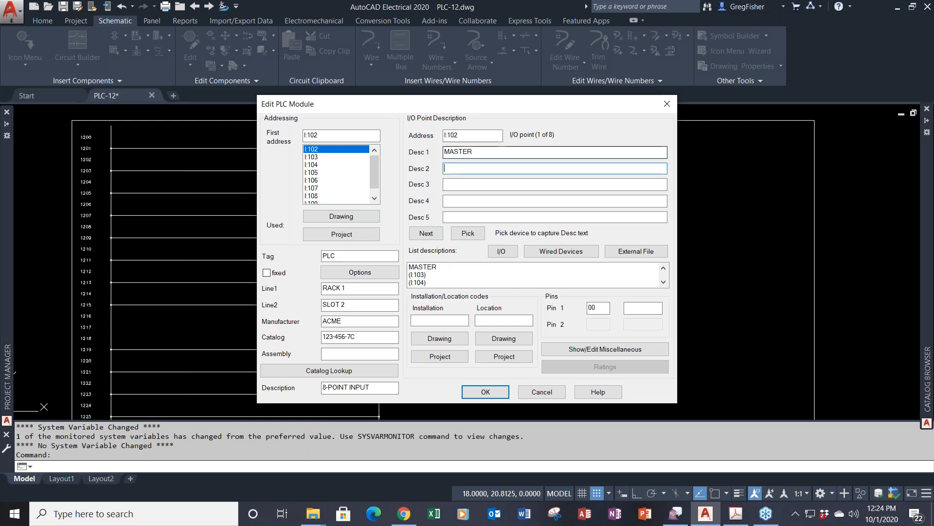
pyautogui.write('CONTROL')
pyautogui.press('Tab')
pyautogui.write('RELAY')
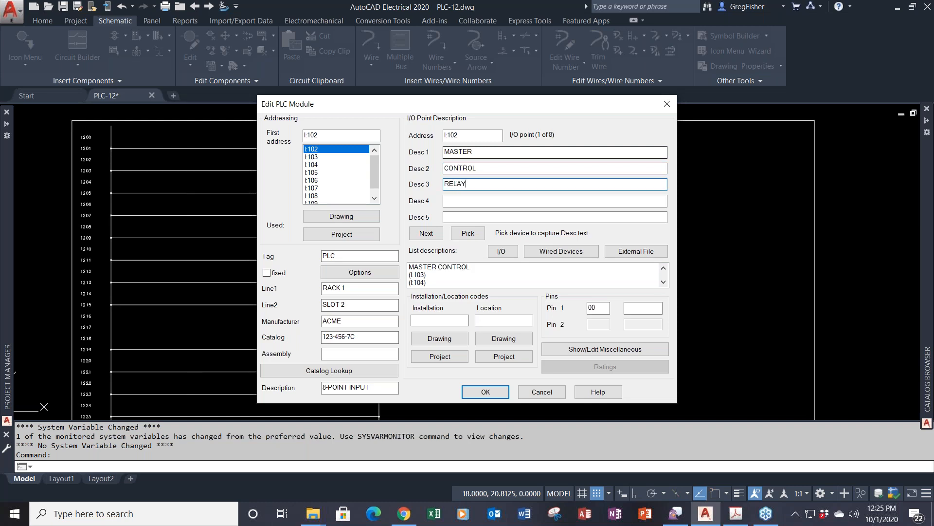
pyautogui.click(485, 392)
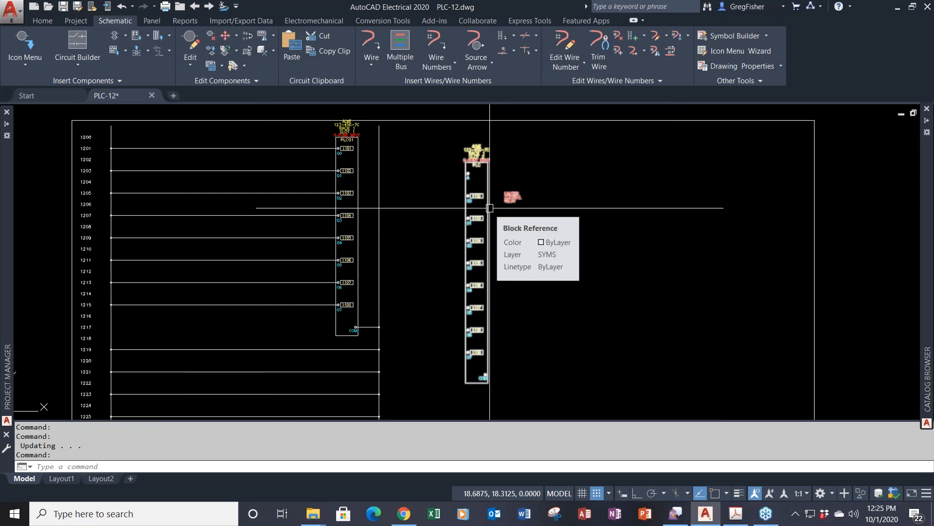
pyautogui.scroll(2, 490, 207)
pyautogui.moveTo(490, 210); pyautogui.dragTo(489, 222, button='middle')
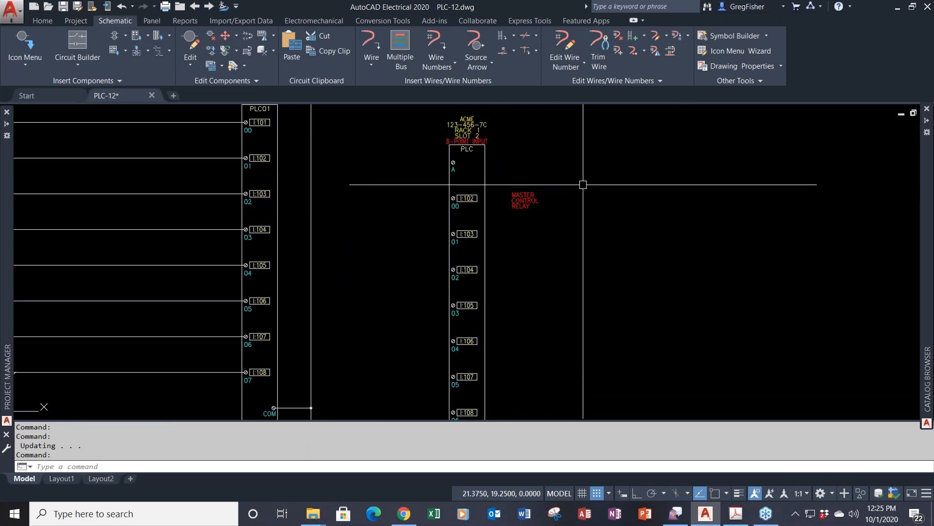
pyautogui.scroll(-1, 584, 184)
pyautogui.scroll(-1, 584, 184)
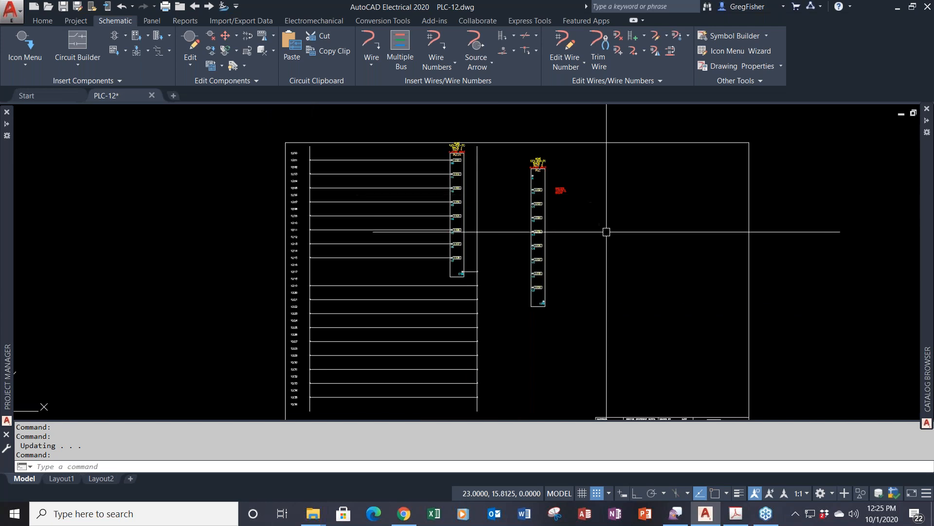
pyautogui.scroll(-2, 582, 223)
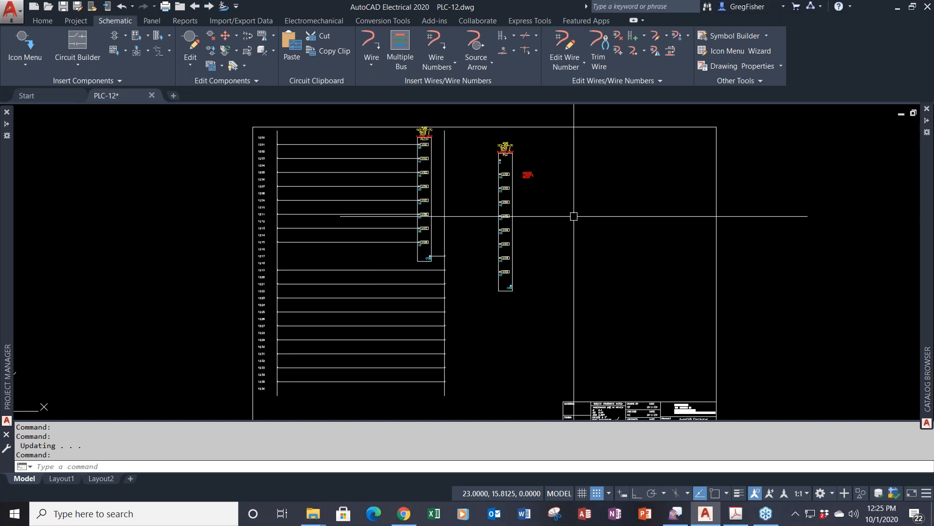
# - Undo six times with U, removing the description edit and both PLC modules from the sheet
pyautogui.write('u')
pyautogui.press('Return')
pyautogui.write('u')
pyautogui.press('Return')
pyautogui.write('u')
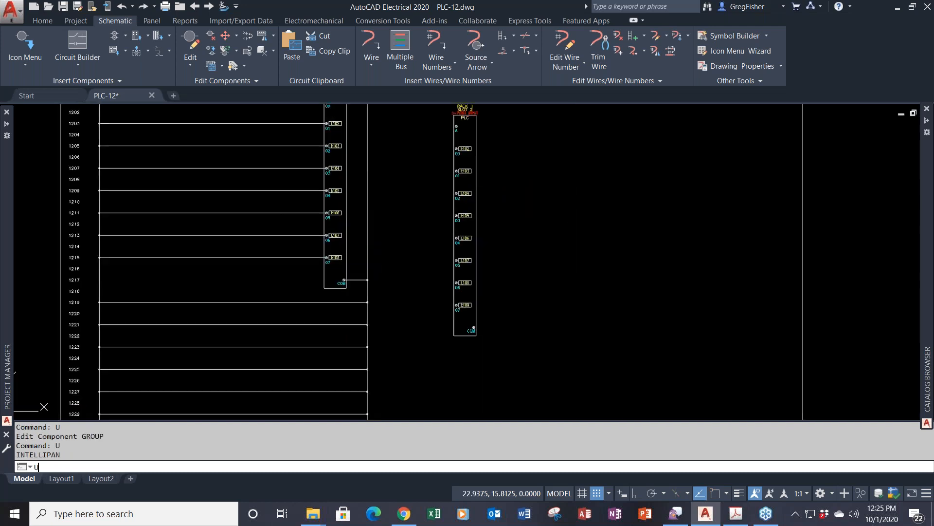
pyautogui.press('Return')
pyautogui.write('u')
pyautogui.press('Return')
pyautogui.write('u')
pyautogui.press('Return')
pyautogui.write('u')
pyautogui.press('Return')
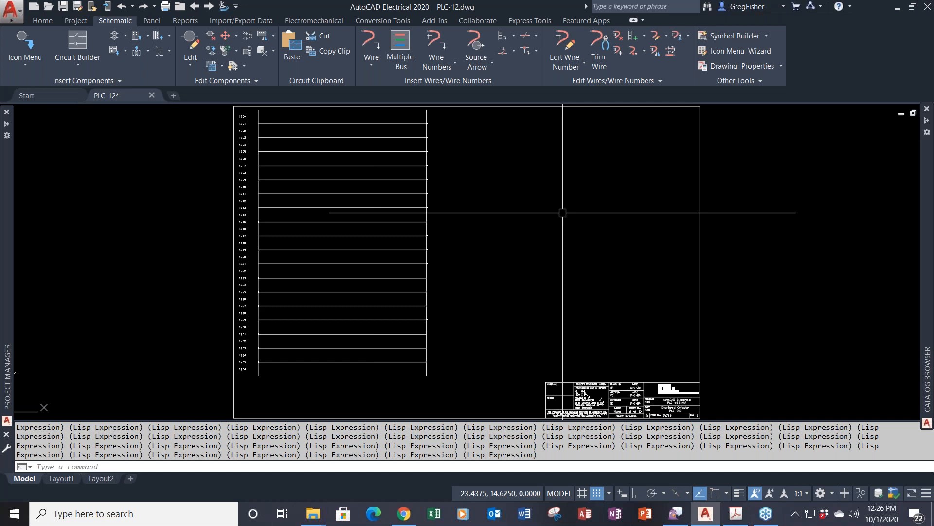
# - Insert the 24VDC INPUT ACME block from the Blocks palette right of the ladder rungs
pyautogui.write('INSERT')
pyautogui.press('Return')
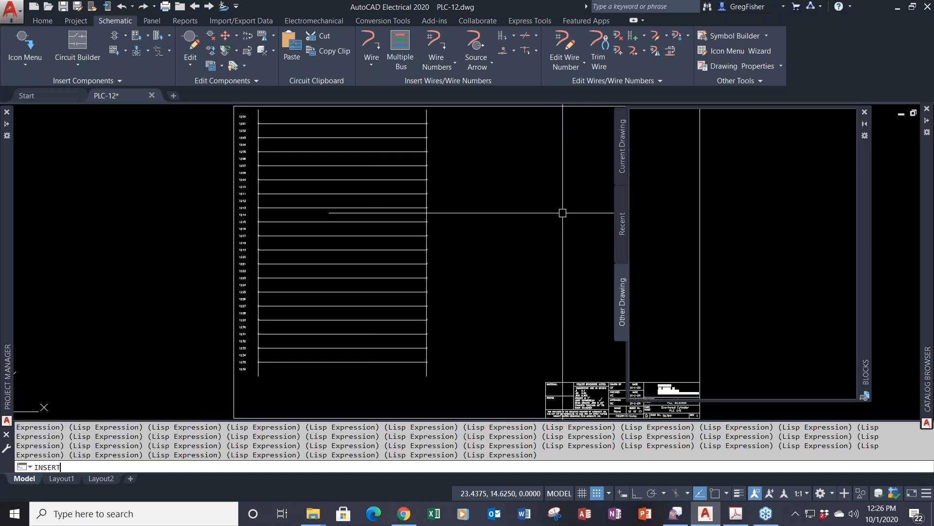
pyautogui.press('Return')
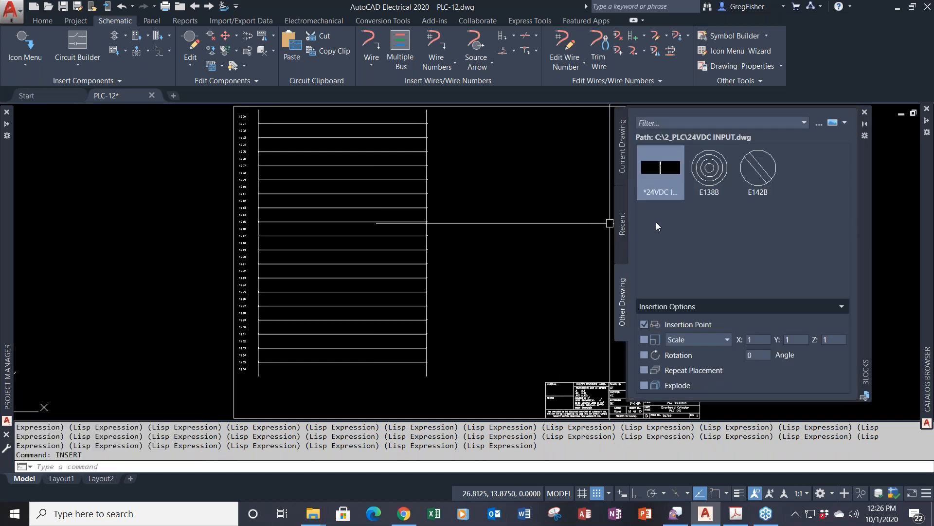
pyautogui.click(667, 172)
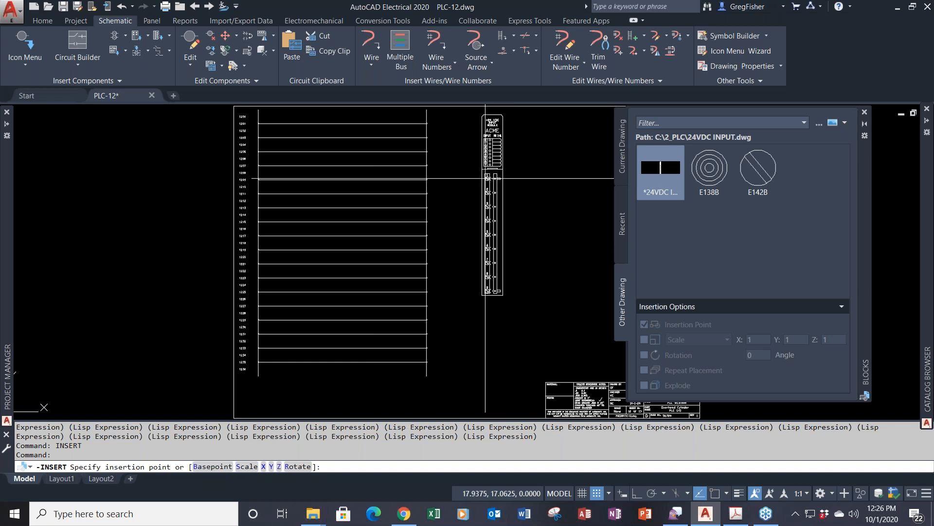
pyautogui.click(486, 178)
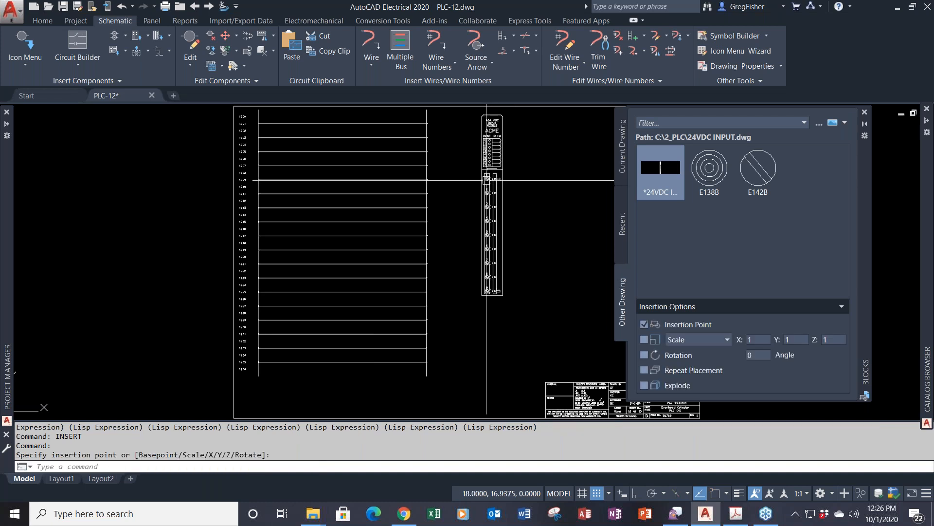
pyautogui.click(865, 112)
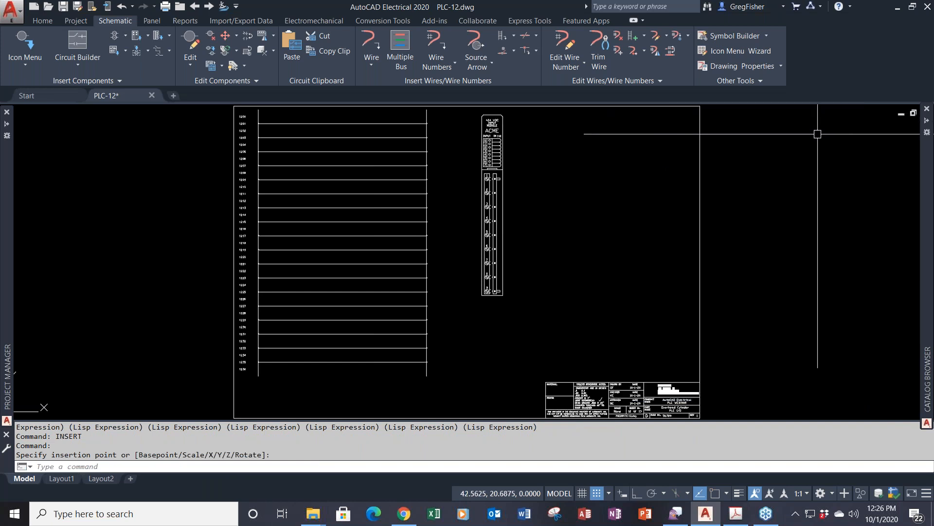
pyautogui.scroll(2, 569, 197)
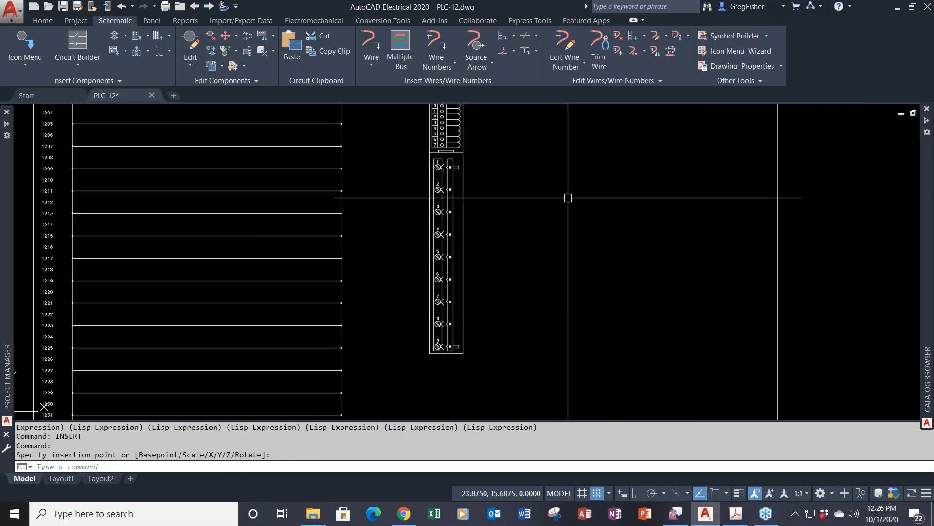
pyautogui.scroll(-2, 568, 198)
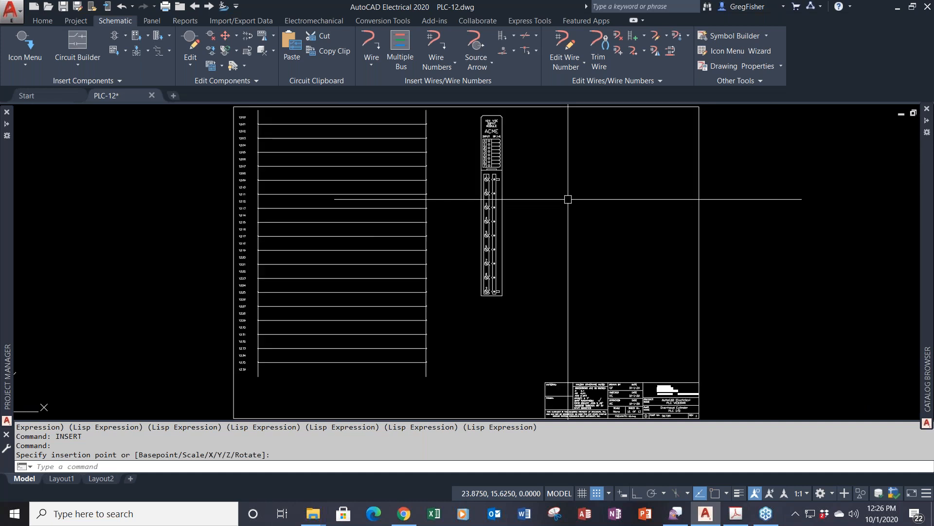
# - Explode the 24VDC INPUT module block with the EXPLODE command
pyautogui.write('EXPLODE')
pyautogui.press('Return')
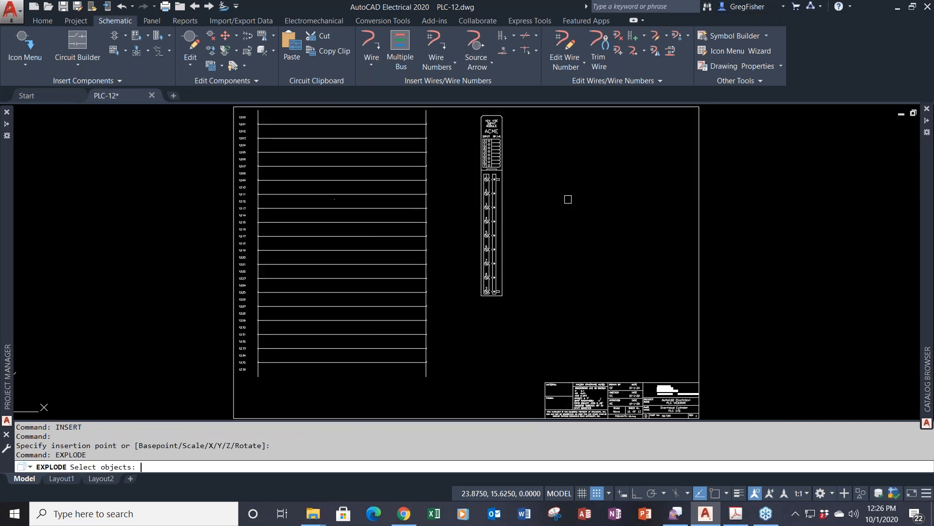
pyautogui.click(501, 160)
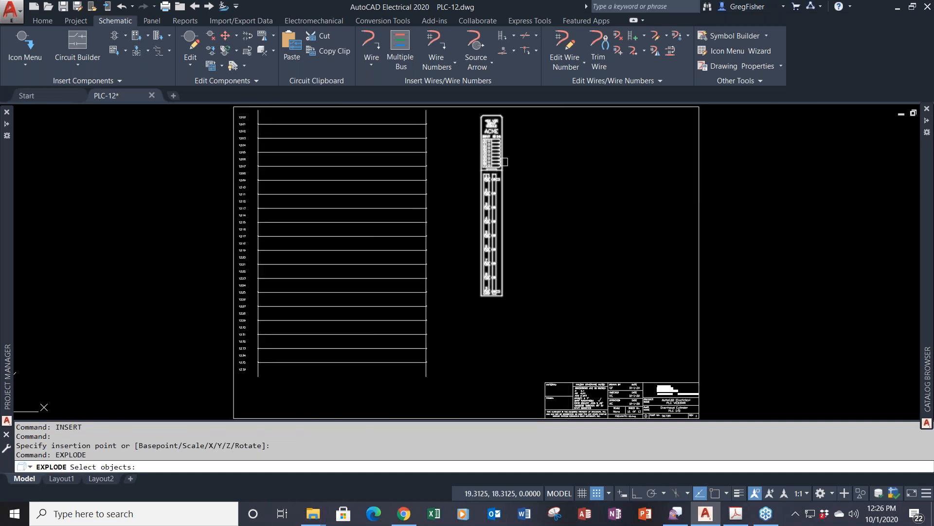
pyautogui.press('Return')
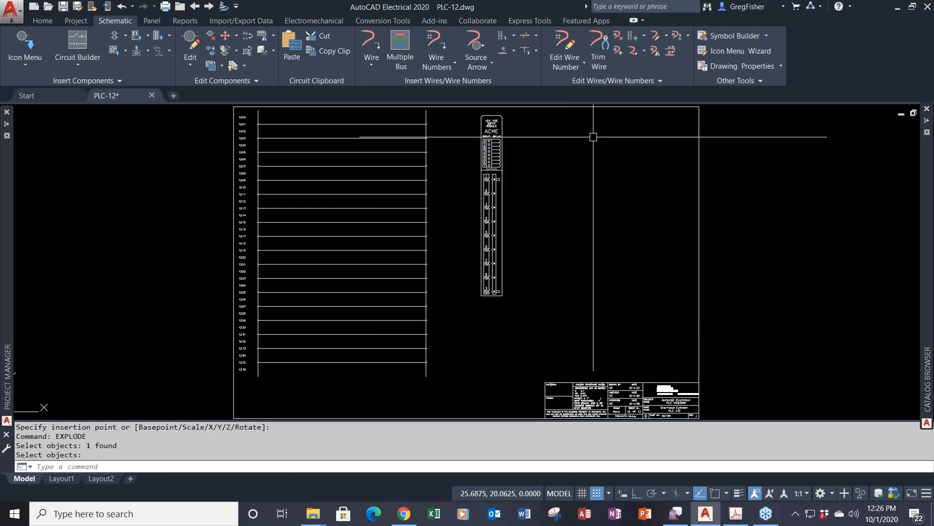
# - Window-select the exploded module from the Home tab to check it, then clear the selection
pyautogui.click(51, 22)
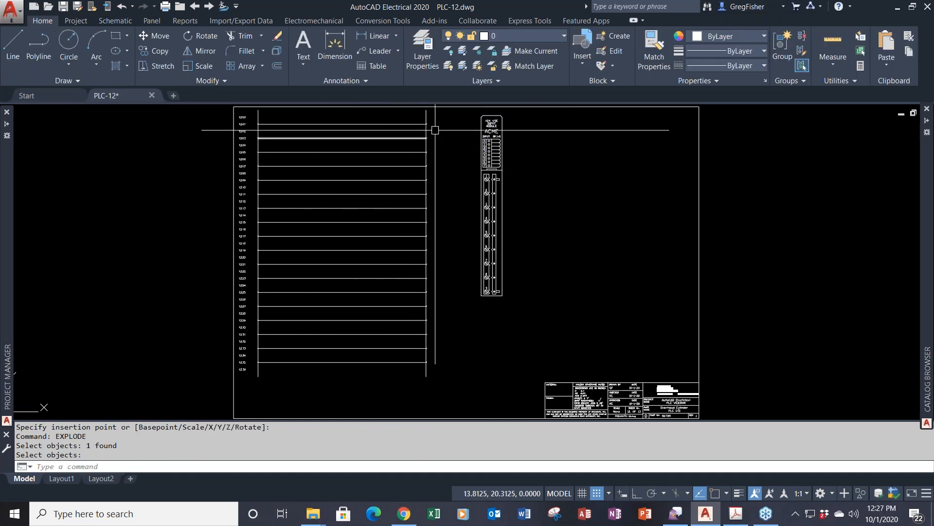
pyautogui.click(457, 112)
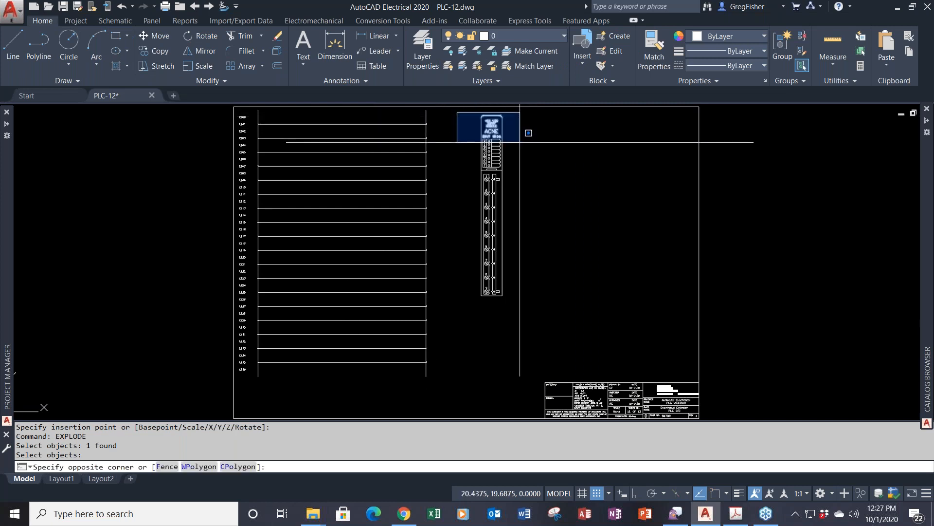
pyautogui.click(558, 312)
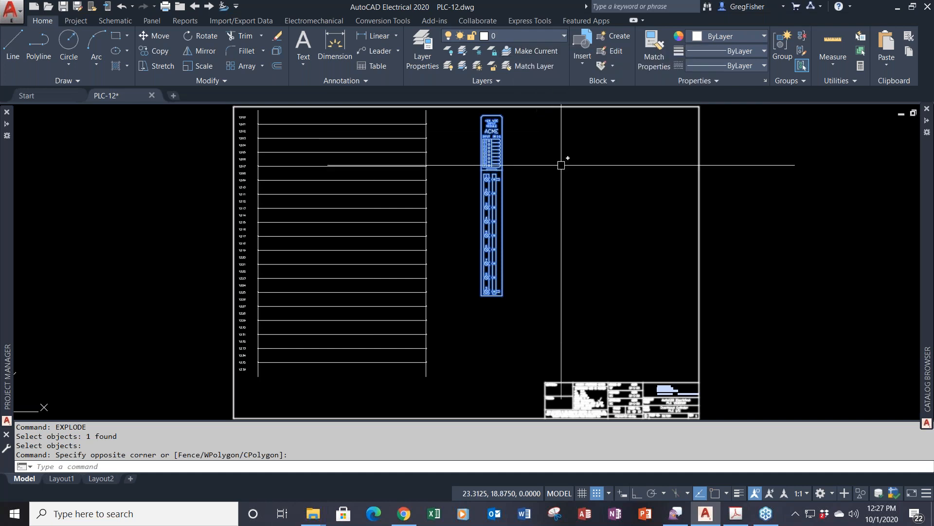
pyautogui.press('Escape')
pyautogui.press('Escape')
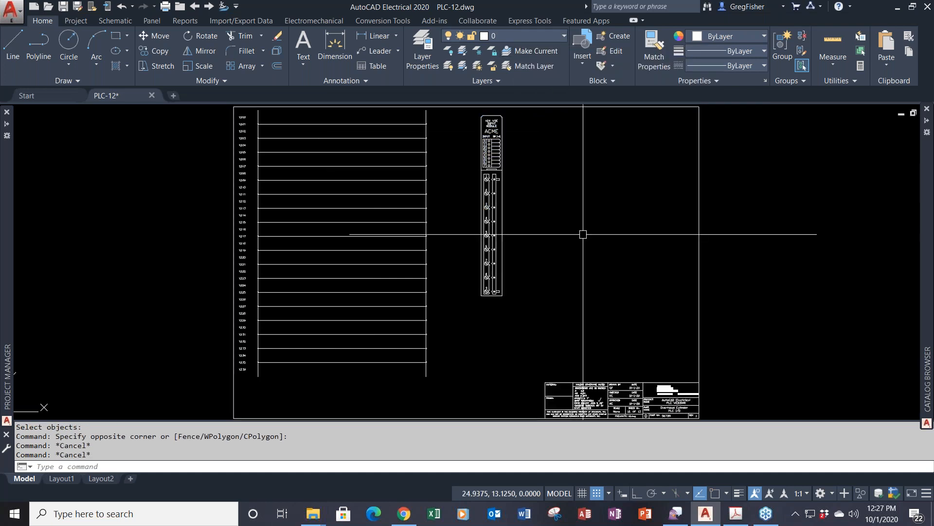
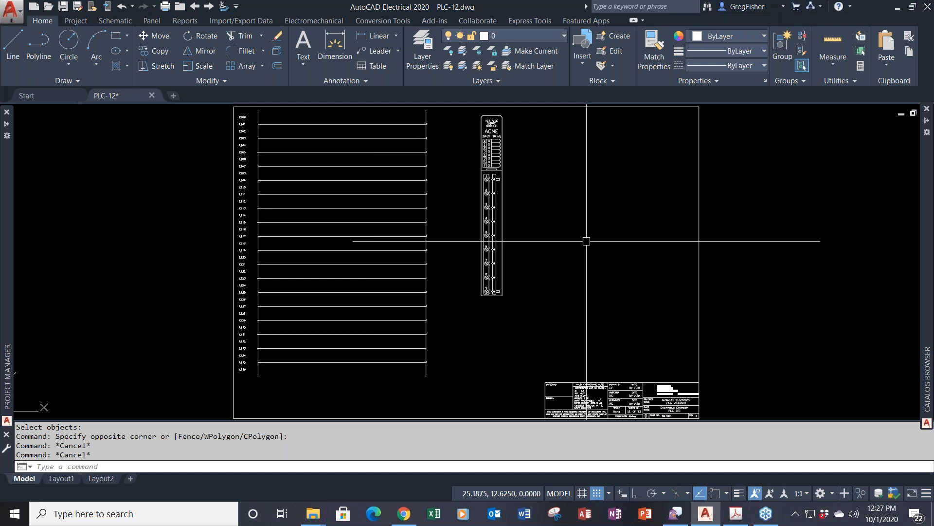
# - Insert the AB 1761 MicroLogix L16-AWA PLC as a full unit, tagged PLC1204, right of the ACME module
pyautogui.click(115, 21)
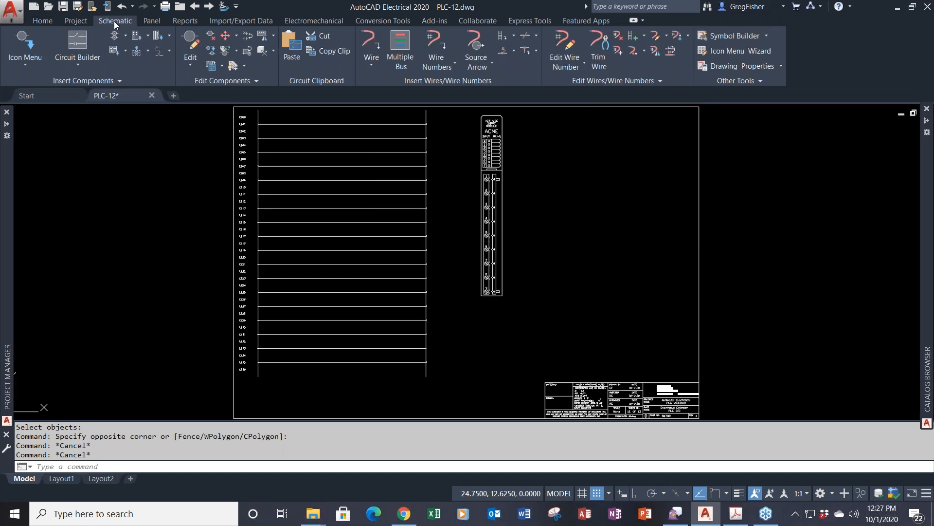
pyautogui.click(147, 37)
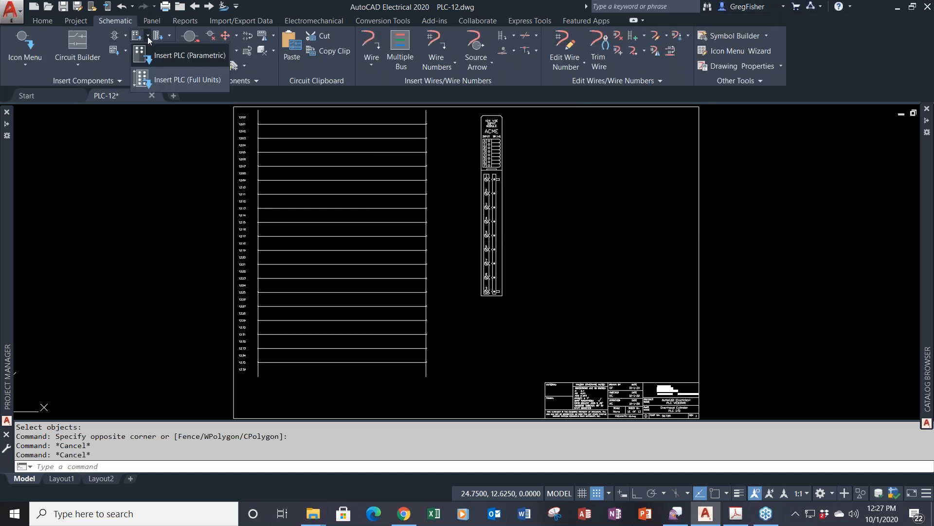
pyautogui.click(176, 80)
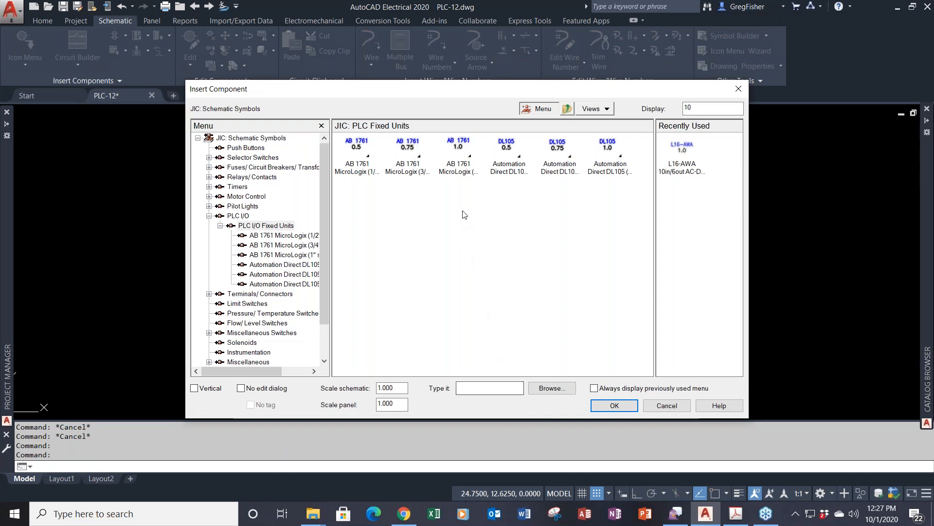
pyautogui.click(459, 146)
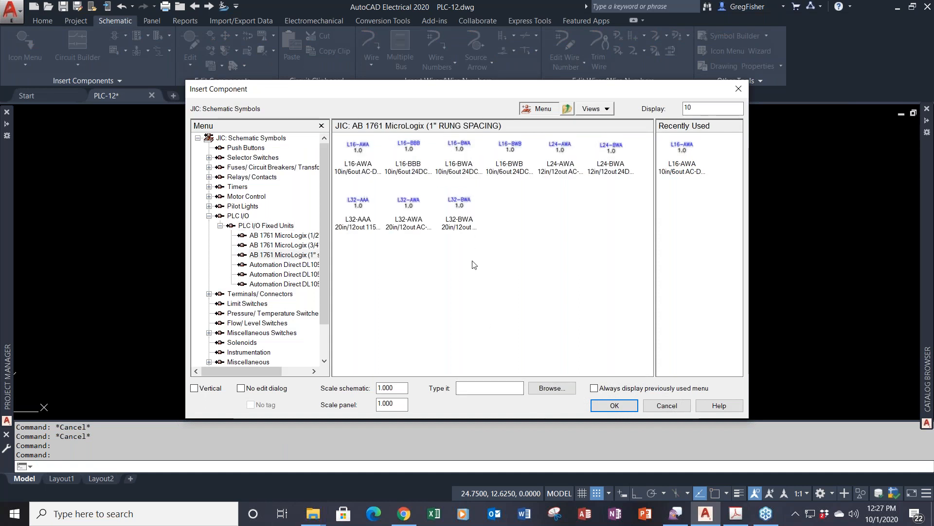
pyautogui.click(364, 153)
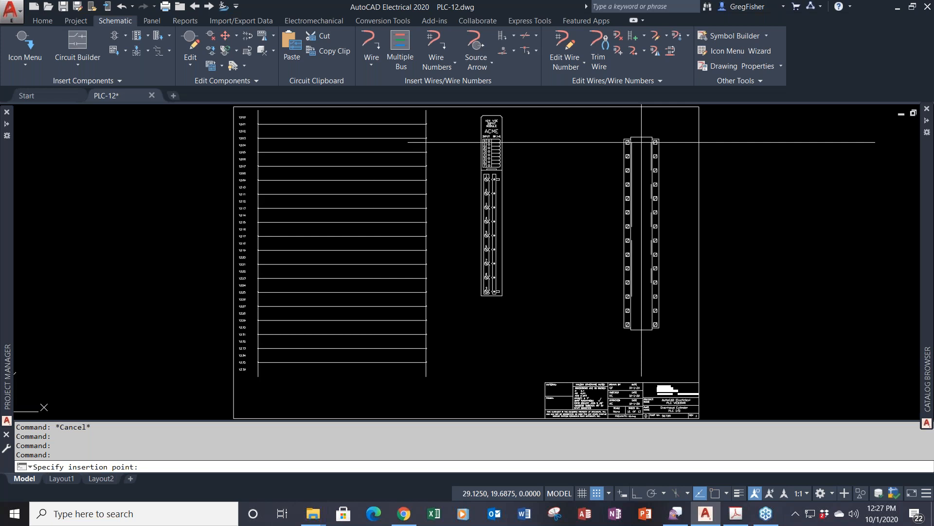
pyautogui.click(642, 142)
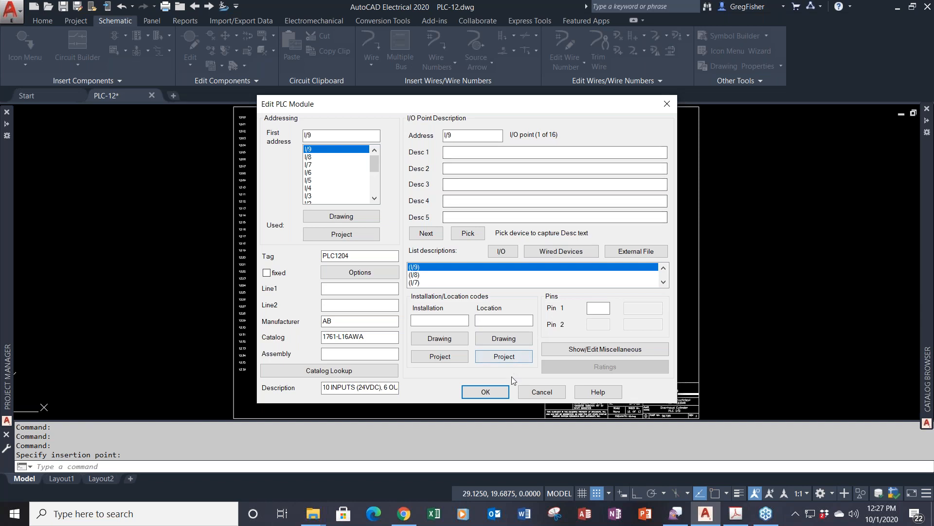
pyautogui.click(503, 393)
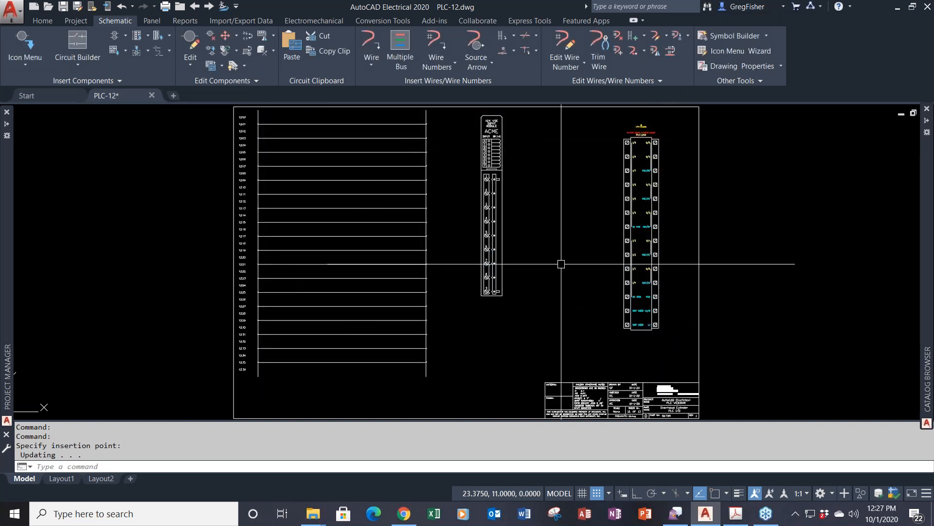
pyautogui.write('explode')
pyautogui.press('Return')
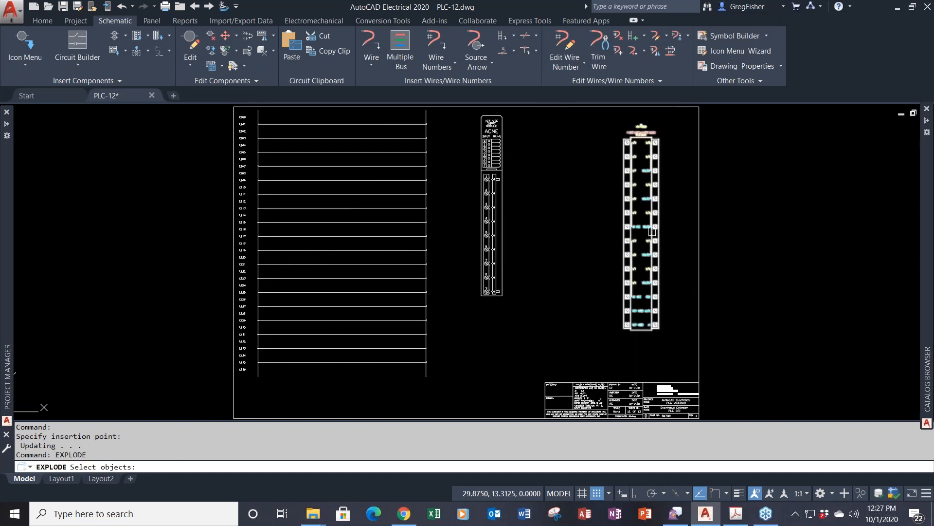
# - Explode the PLC1204 module into loose geometry and attribute definitions, then zoom in on its labels
pyautogui.click(652, 231)
pyautogui.press('Return')
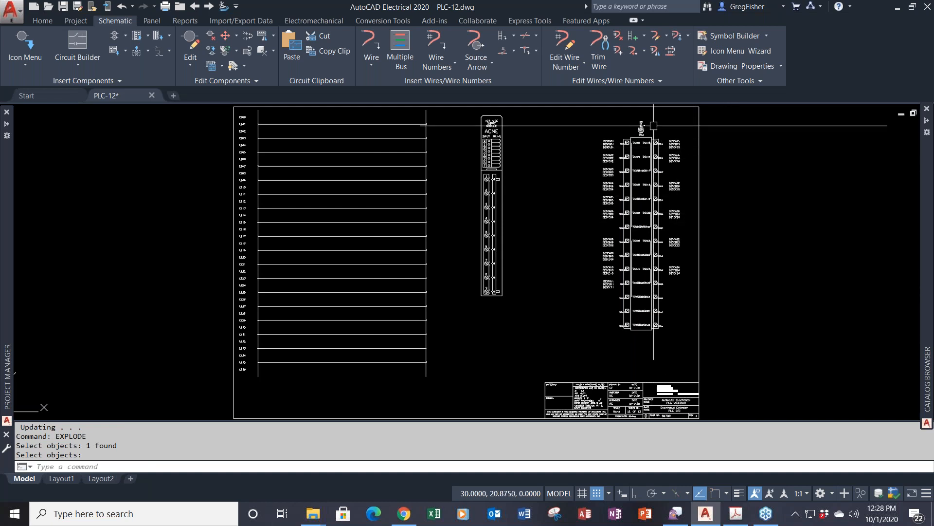
pyautogui.scroll(2, 654, 125)
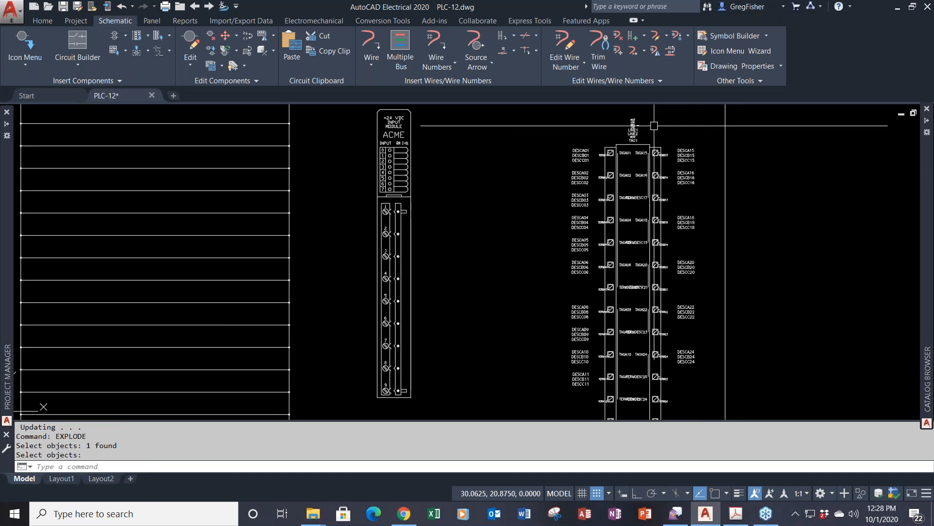
pyautogui.scroll(2, 653, 126)
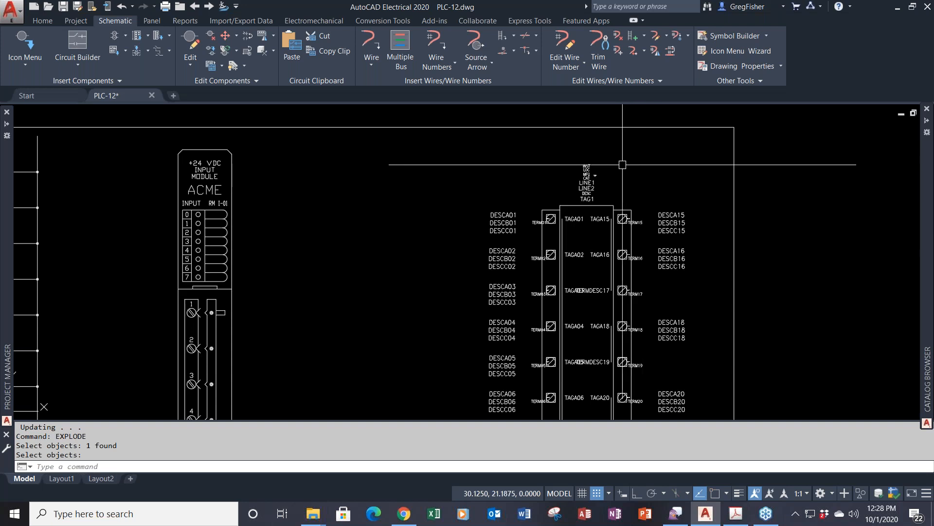
pyautogui.scroll(2, 614, 168)
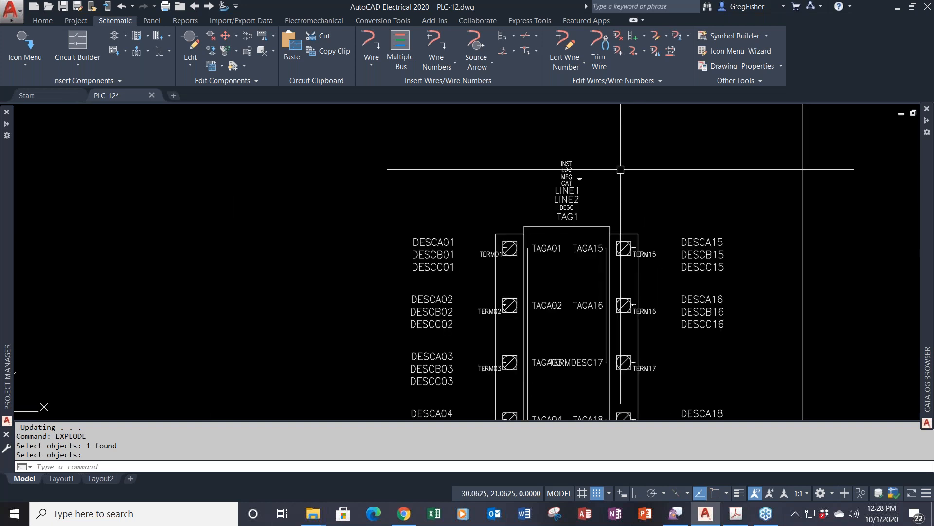
pyautogui.write('CO')
pyautogui.press('Return')
pyautogui.click(535, 148)
# - Copy the ten labels INST through TAG1, based at TAG1, to just above the ACME module
pyautogui.click(613, 223)
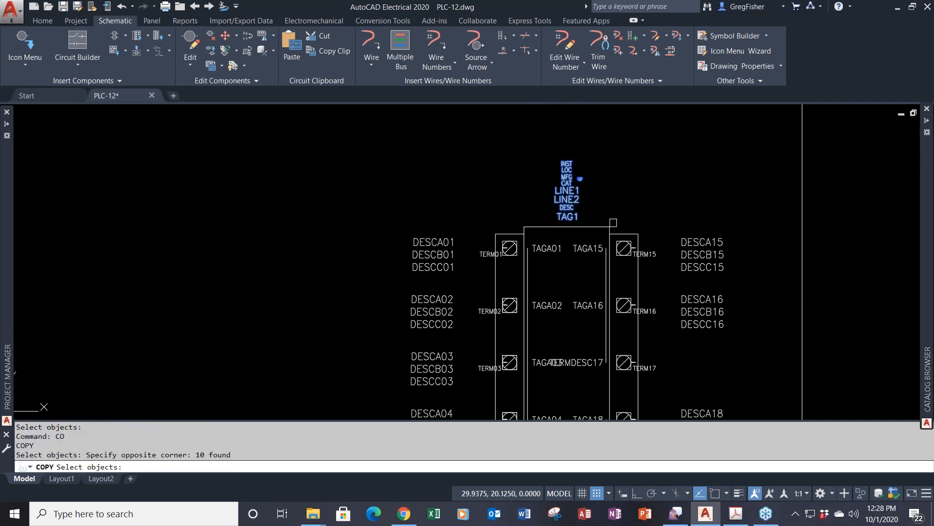
pyautogui.press('Return')
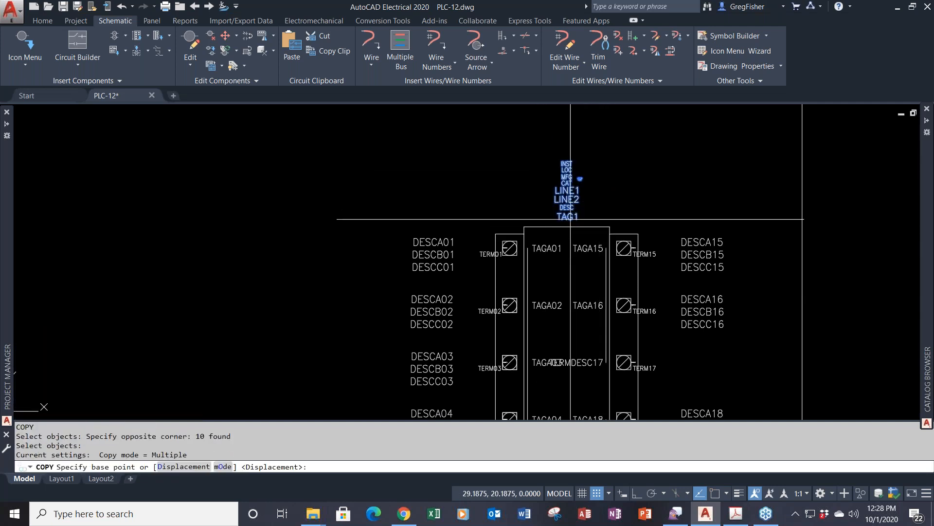
pyautogui.click(567, 219)
pyautogui.scroll(-2, 389, 198)
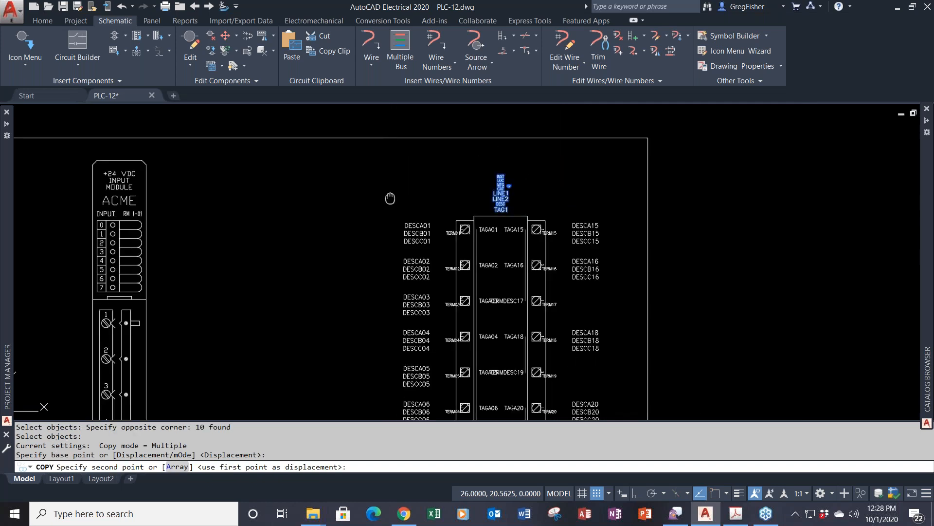
pyautogui.moveTo(390, 198); pyautogui.dragTo(579, 221, button='middle')
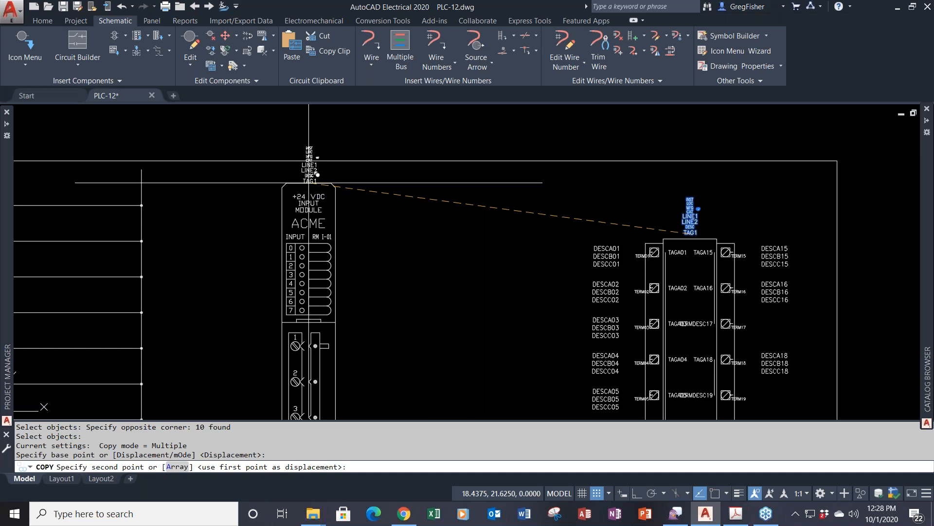
pyautogui.click(308, 180)
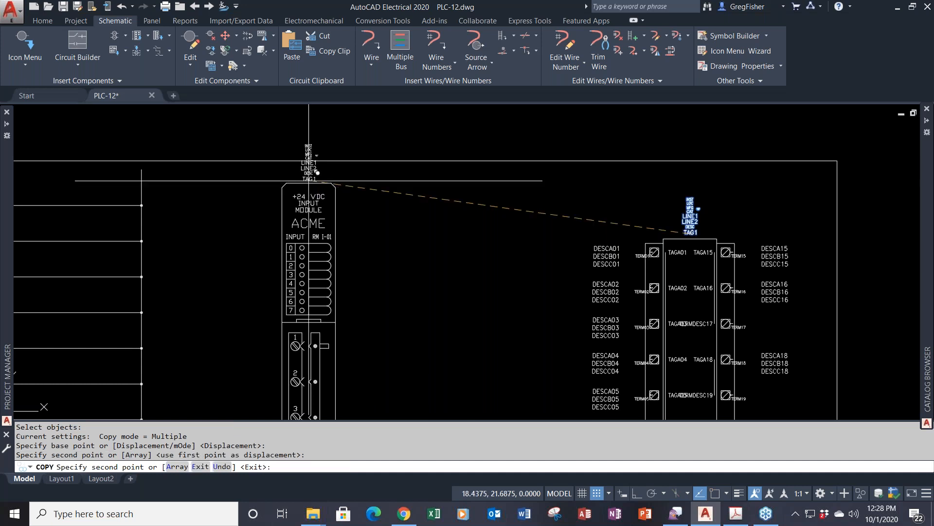
pyautogui.press('Escape')
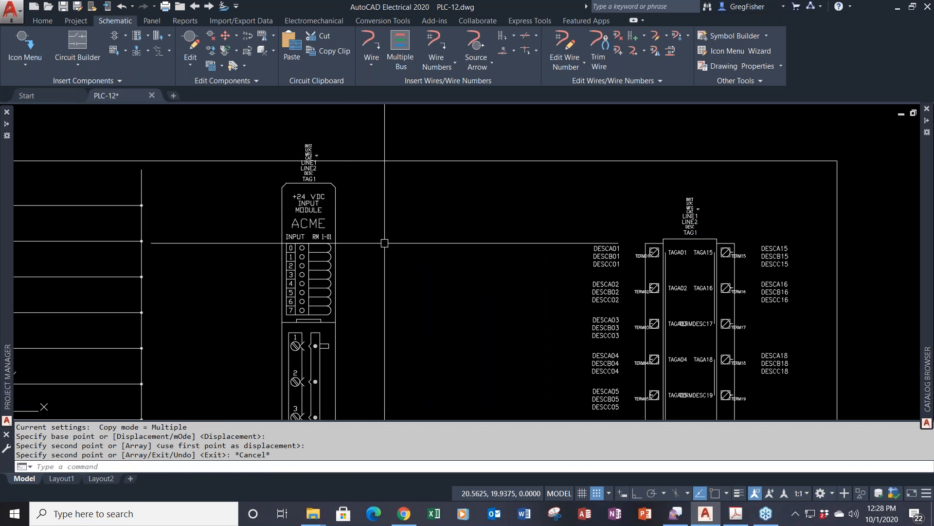
pyautogui.scroll(6, 294, 146)
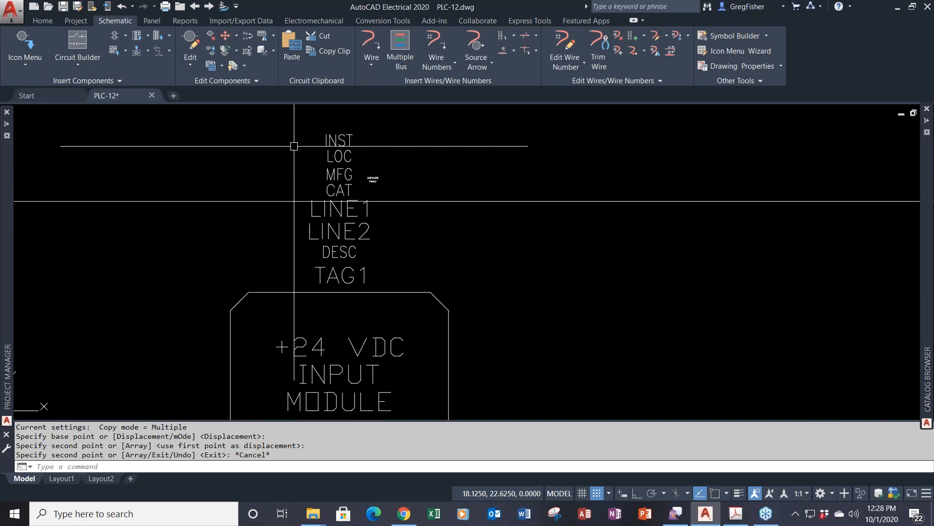
# - Set the MFG attribute's default value to ACME
pyautogui.doubleClick(331, 174)
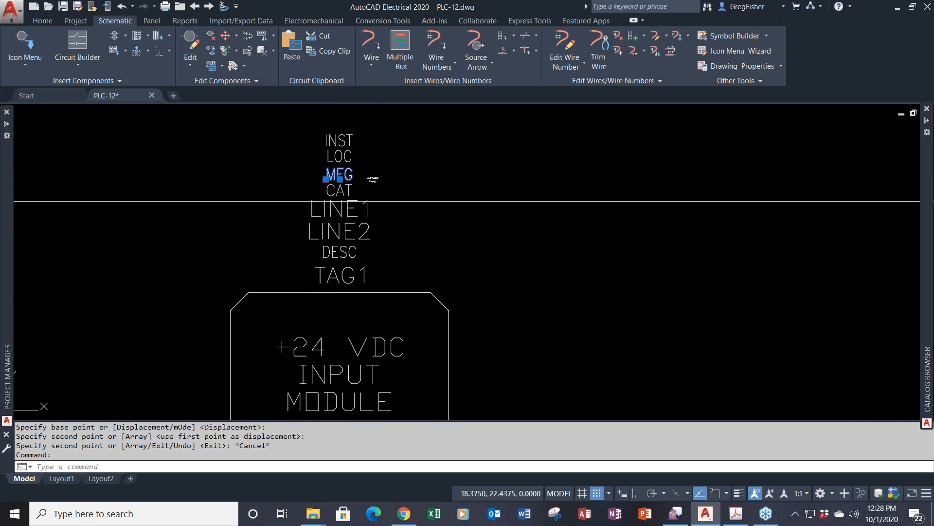
pyautogui.press('Tab')
pyautogui.press('Tab')
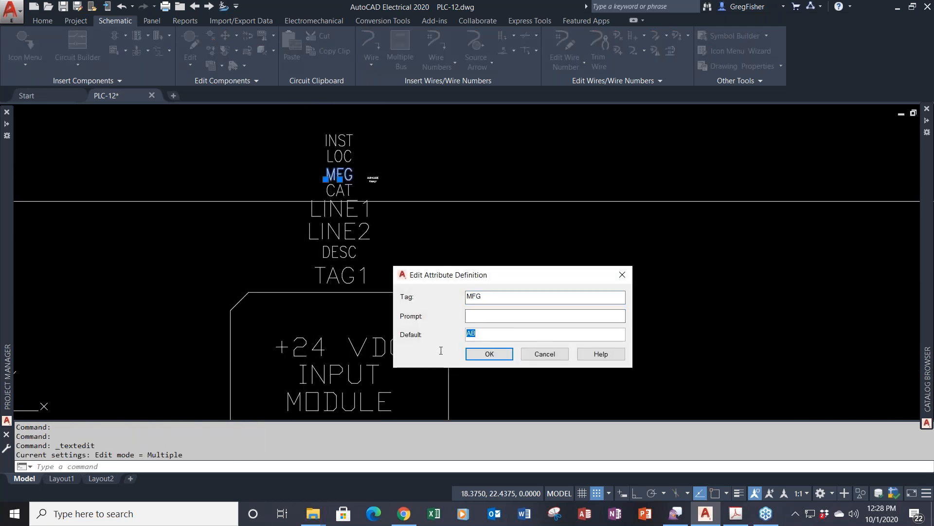
pyautogui.write('ACME')
pyautogui.click(489, 353)
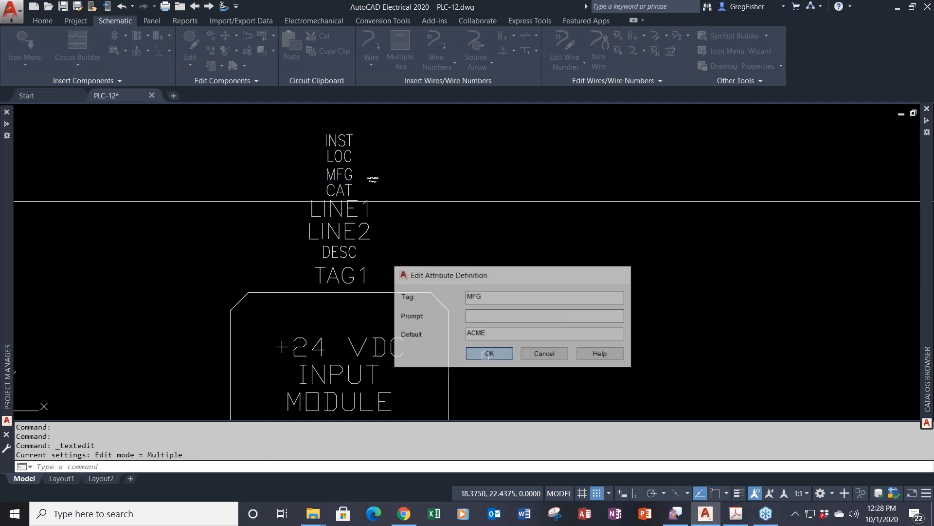
# - Change the CAT default to DI-0001, leaving the FAMILY definition unchanged
pyautogui.click(339, 191)
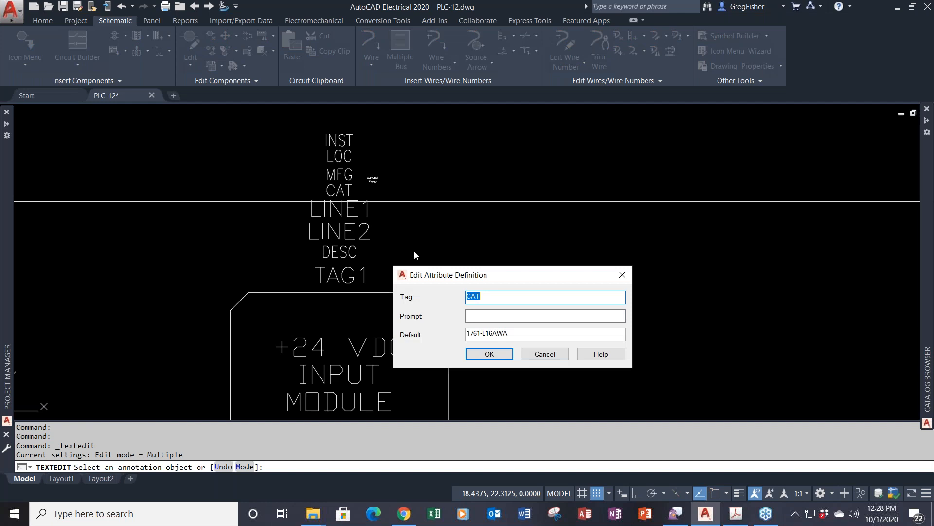
pyautogui.press('Tab')
pyautogui.press('Tab')
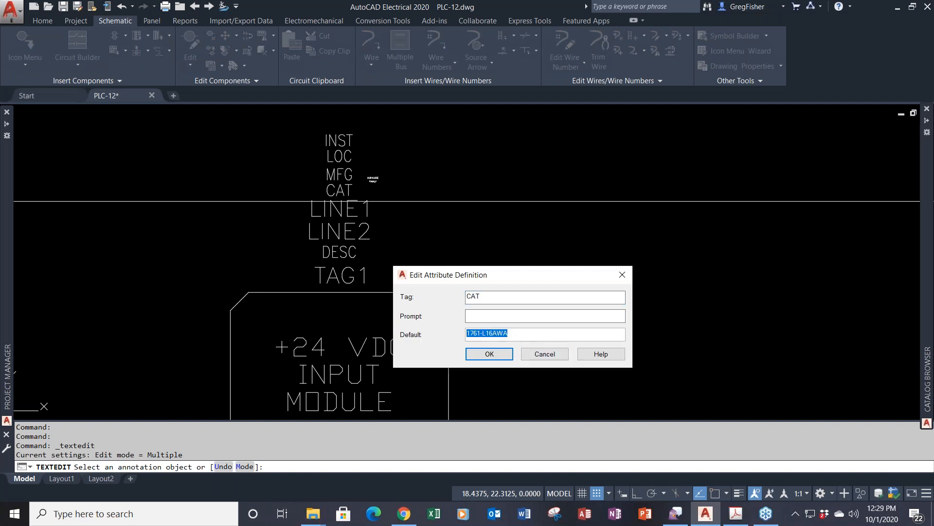
pyautogui.write('DI-000')
pyautogui.click(480, 353)
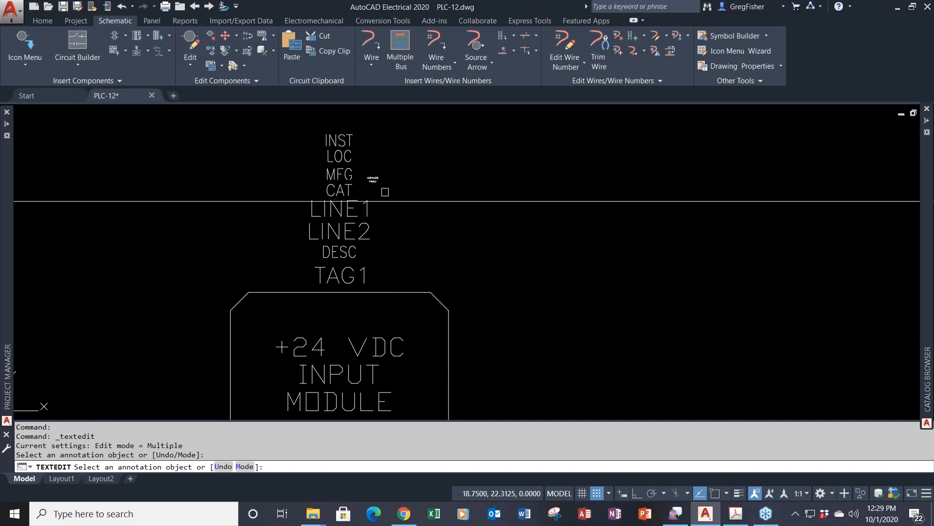
pyautogui.scroll(4, 384, 192)
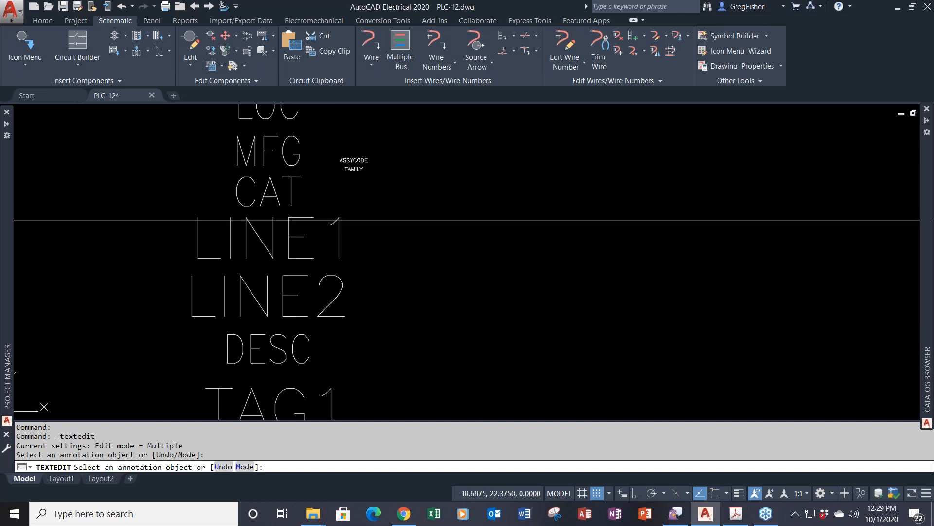
pyautogui.click(361, 169)
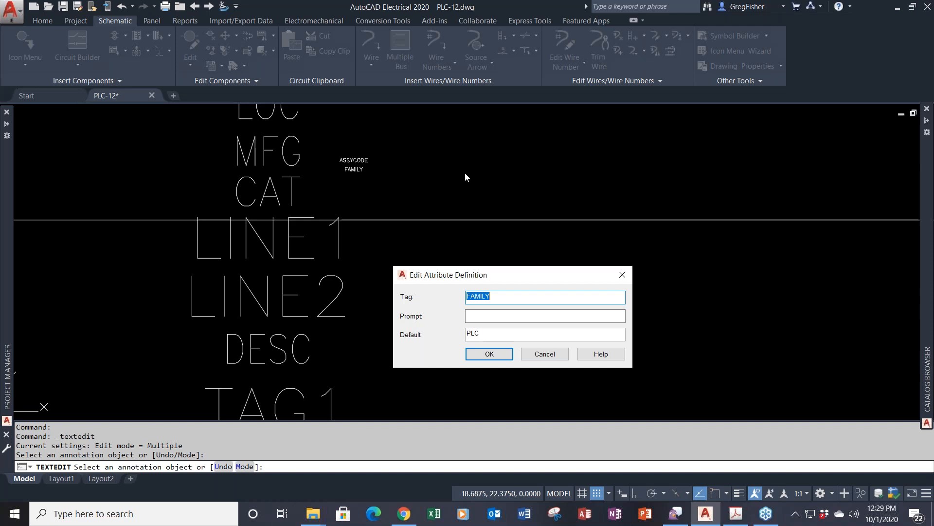
pyautogui.click(532, 353)
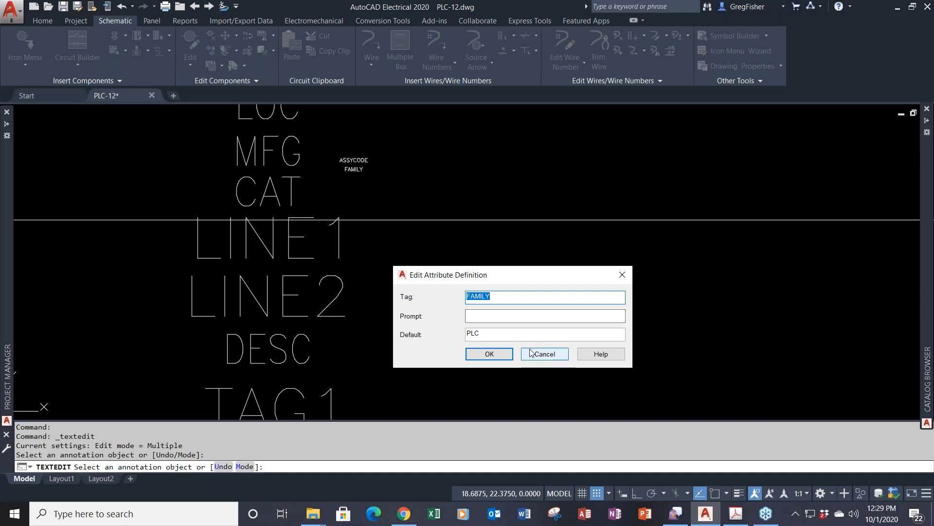
# - Turn snap off and review the TAG1, LINE1 and LINE2 attribute definitions without changing them
pyautogui.scroll(-3, 389, 375)
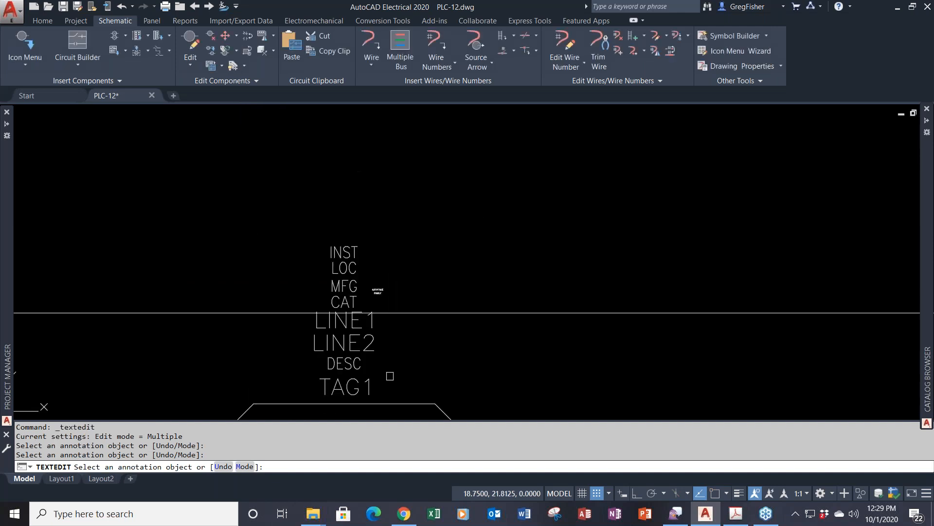
pyautogui.press('F9')
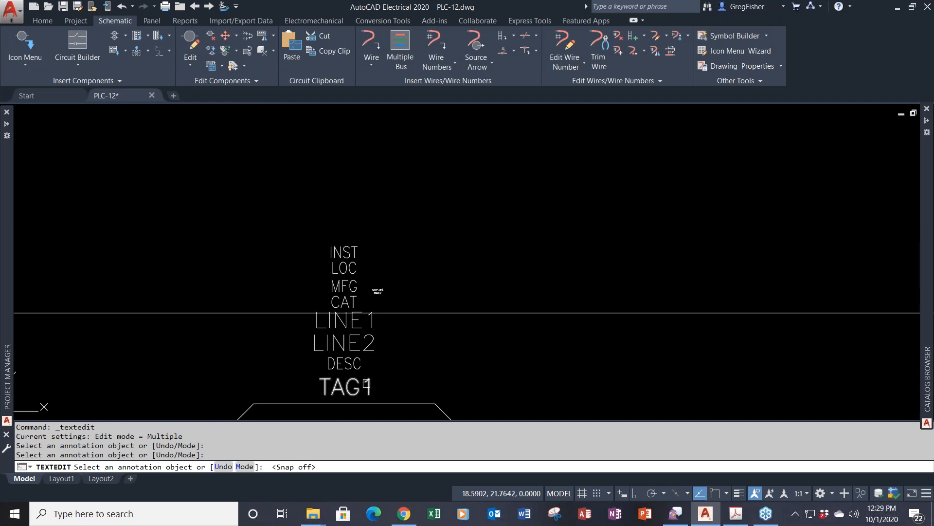
pyautogui.click(368, 385)
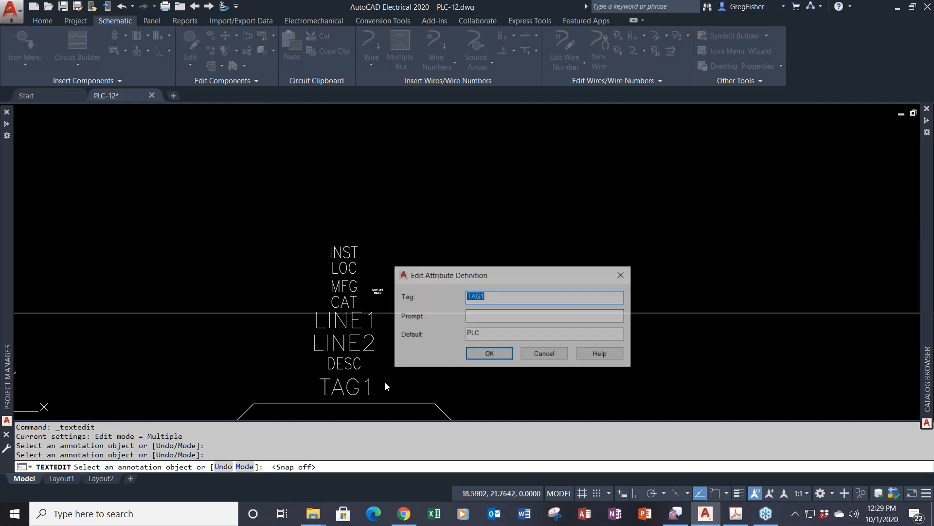
pyautogui.click(536, 353)
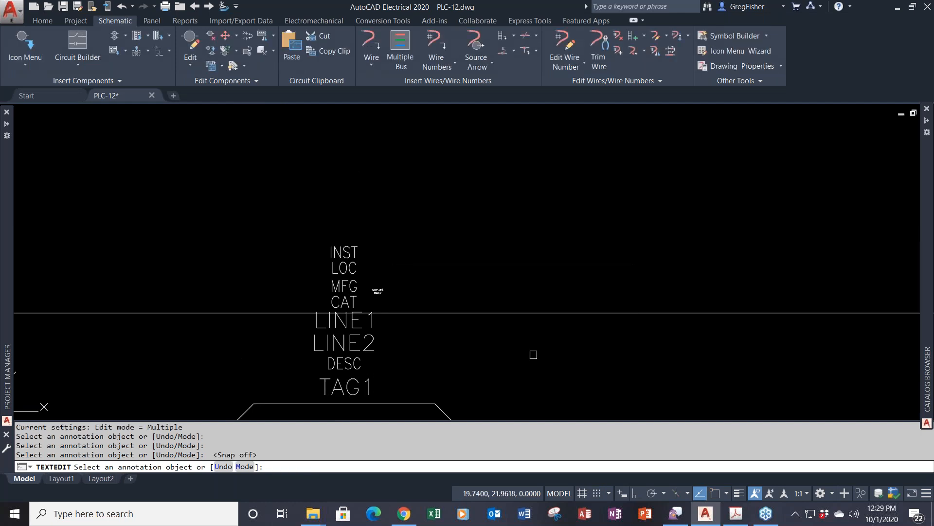
pyautogui.click(345, 321)
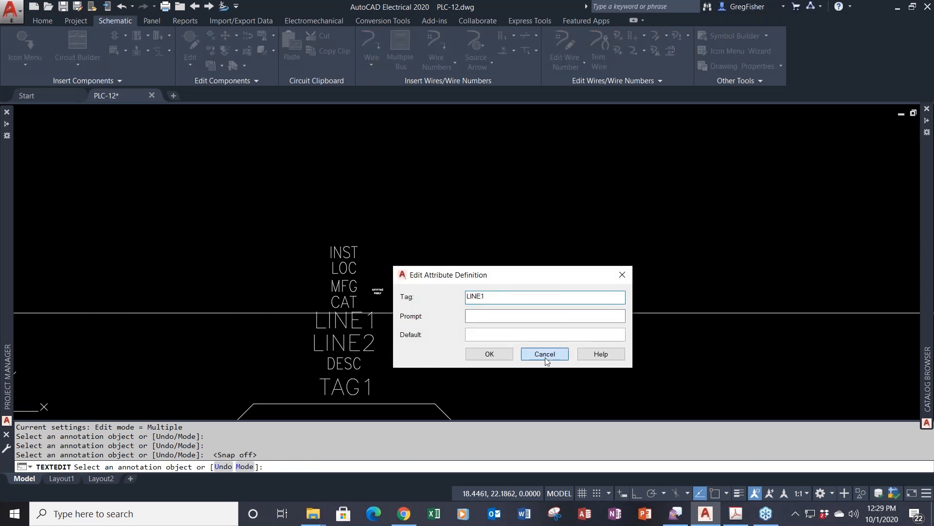
pyautogui.click(545, 357)
pyautogui.click(373, 344)
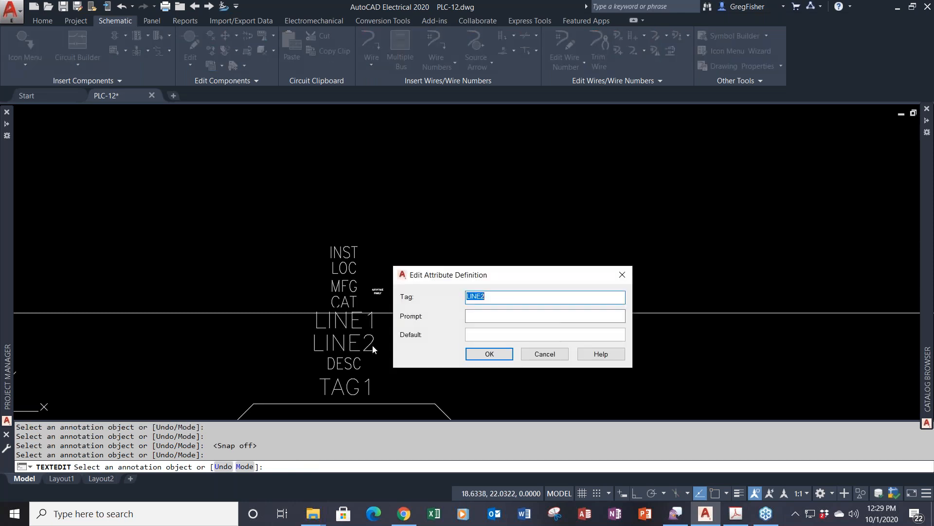
pyautogui.click(528, 357)
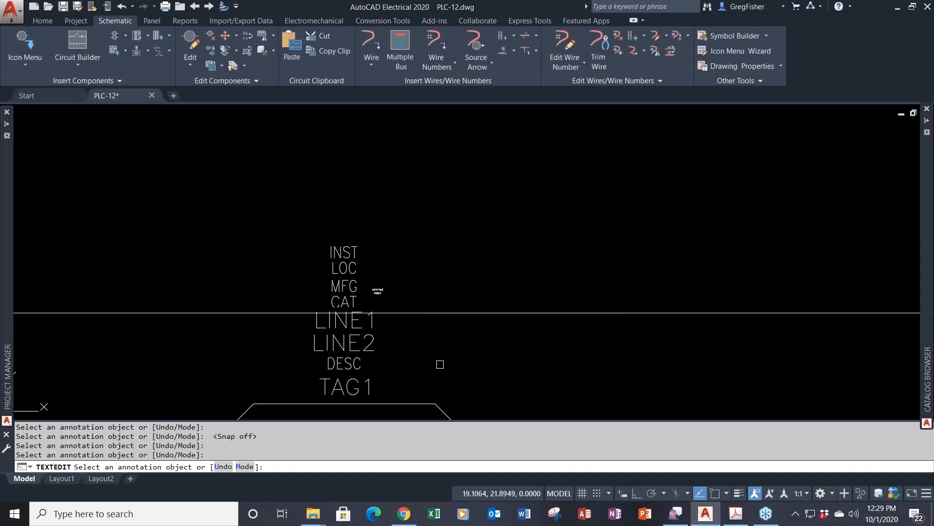
# - Change the DESC default to '8 INPUTS (24VDC)', removing the '6 OUTPUTS (AC/DC)' part
pyautogui.click(344, 364)
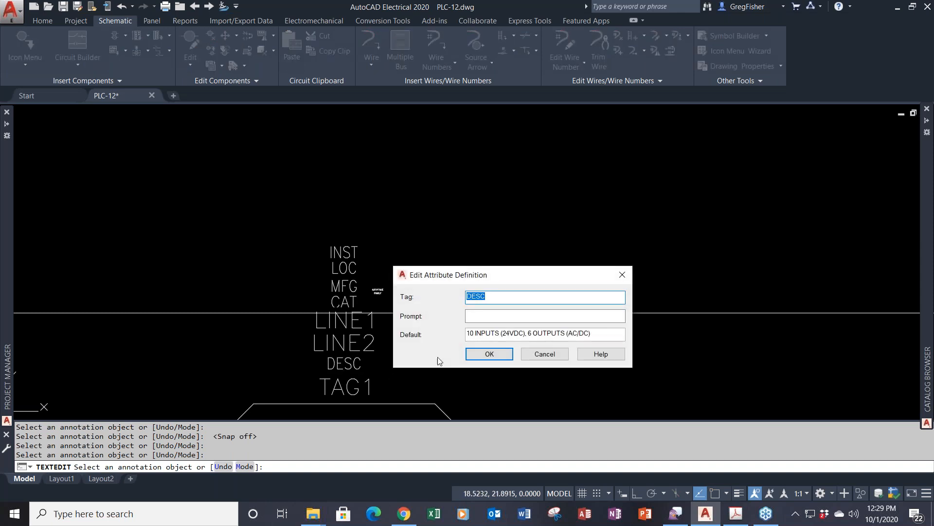
pyautogui.click(468, 335)
pyautogui.moveTo(468, 335); pyautogui.dragTo(473, 337)
pyautogui.write('8')
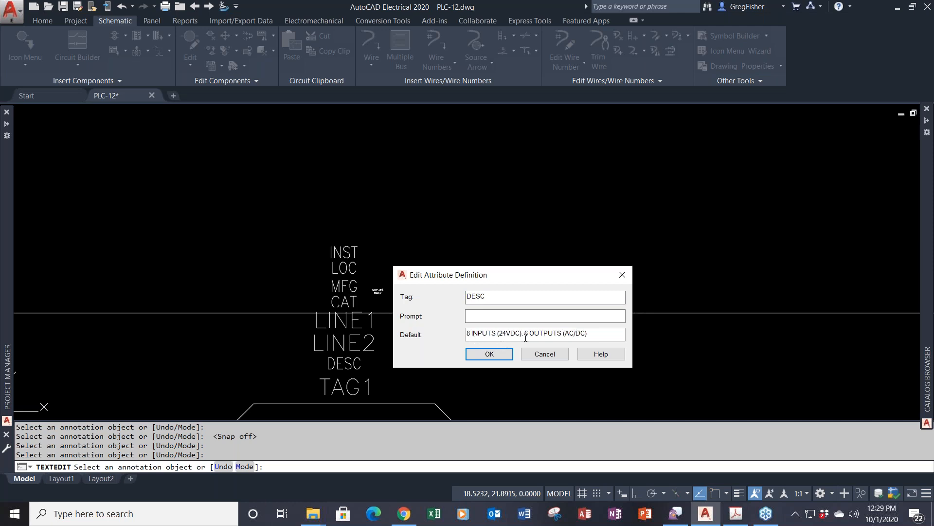
pyautogui.moveTo(524, 335); pyautogui.dragTo(612, 335)
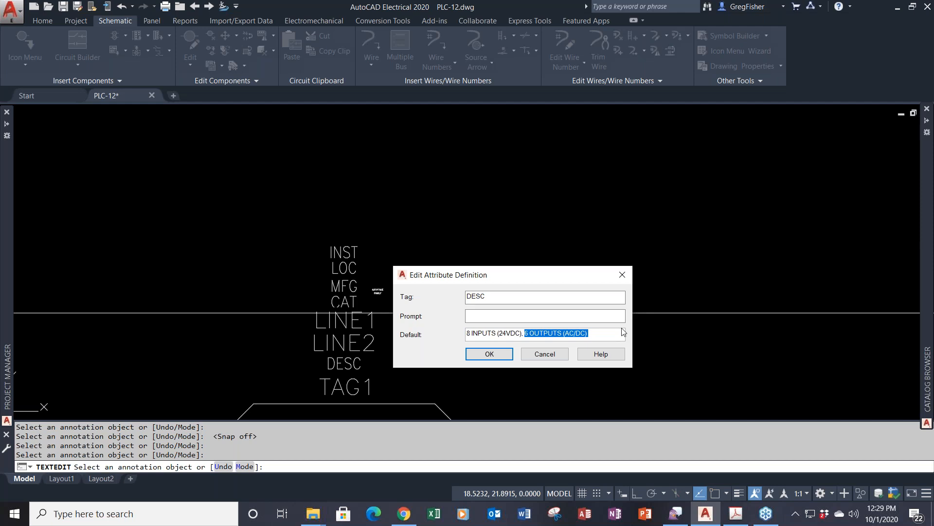
pyautogui.press('BackSpace')
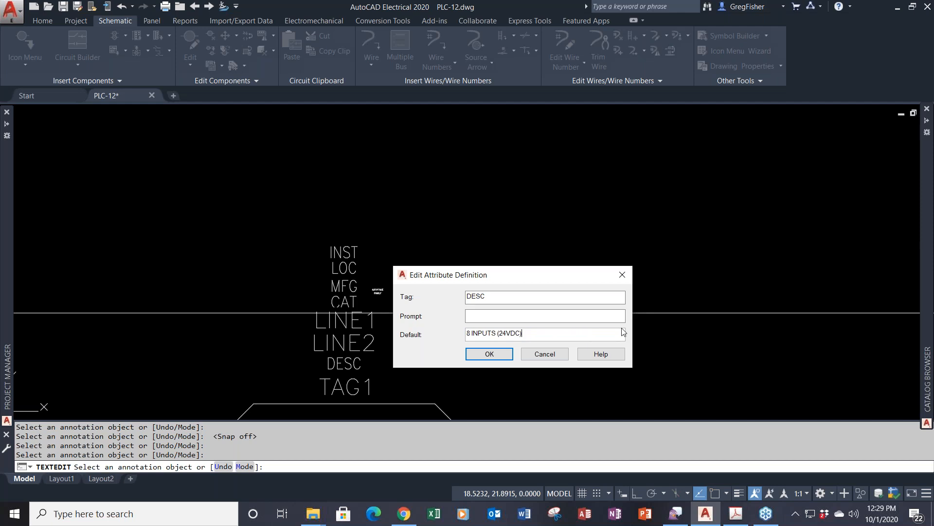
pyautogui.click(489, 352)
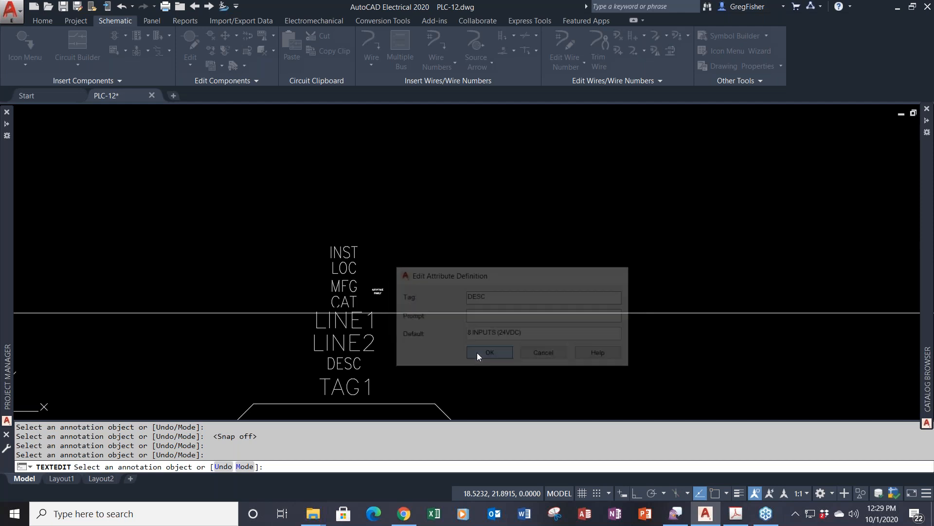
pyautogui.scroll(-4, 493, 354)
pyautogui.moveTo(647, 409)
pyautogui.mouseDown(button='middle')
pyautogui.moveTo(608, 372)
pyautogui.moveTo(474, 159)
pyautogui.mouseUp(button='middle')
# - End attribute editing and switch snap back on
pyautogui.moveTo(503, 215); pyautogui.dragTo(398, 216, button='middle')
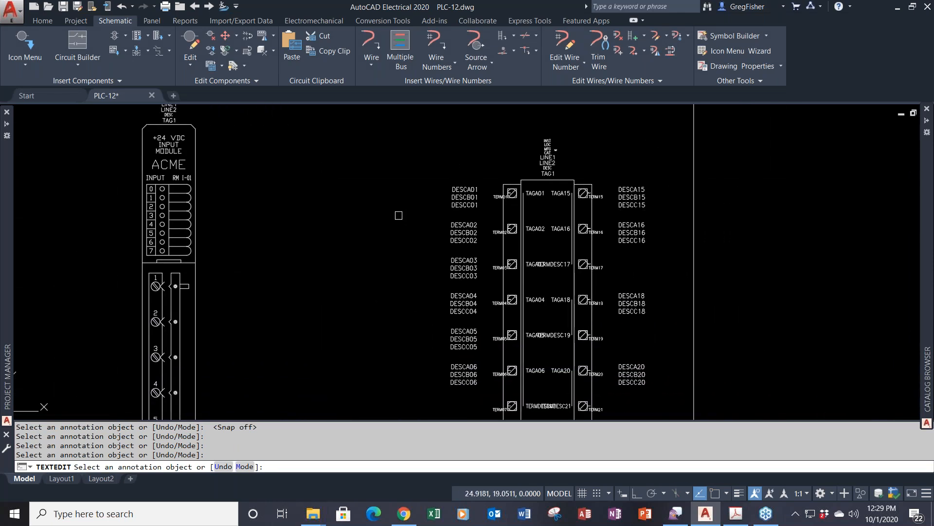
pyautogui.press('Escape')
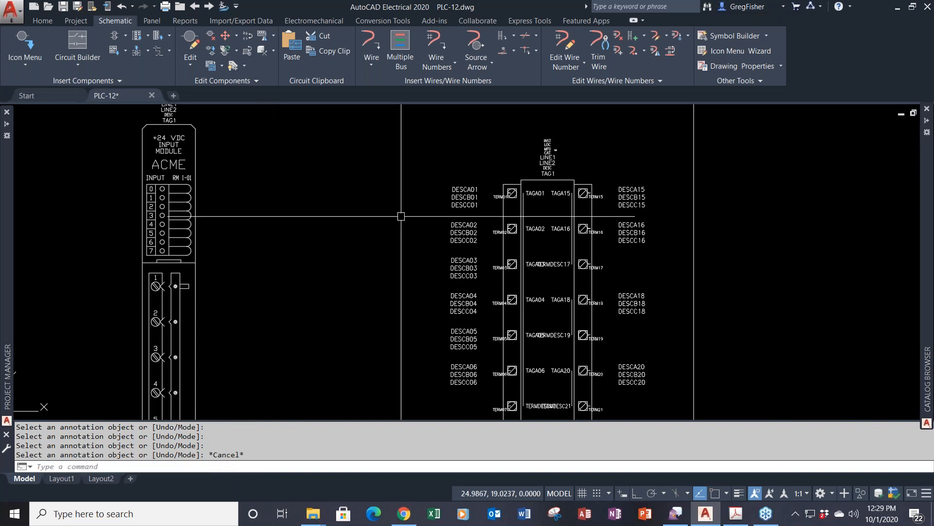
pyautogui.scroll(4, 547, 211)
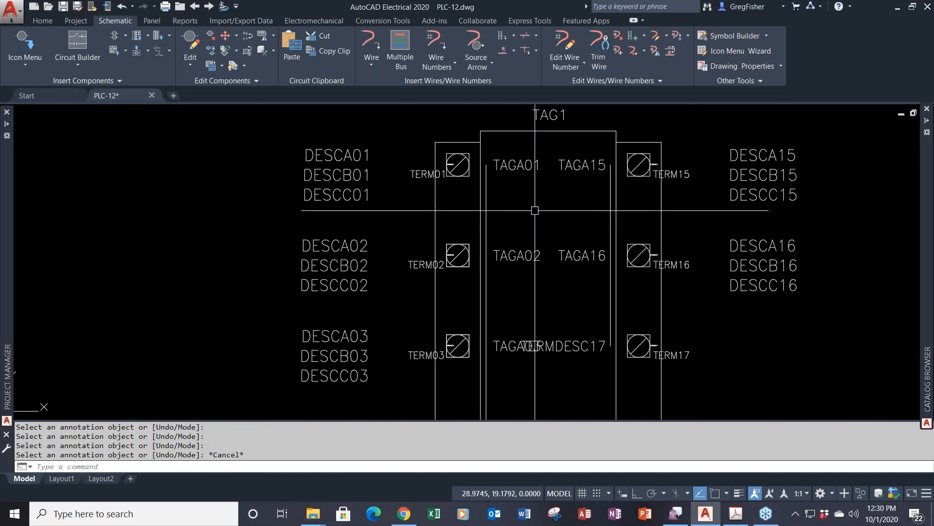
pyautogui.moveTo(534, 211); pyautogui.dragTo(529, 248, button='middle')
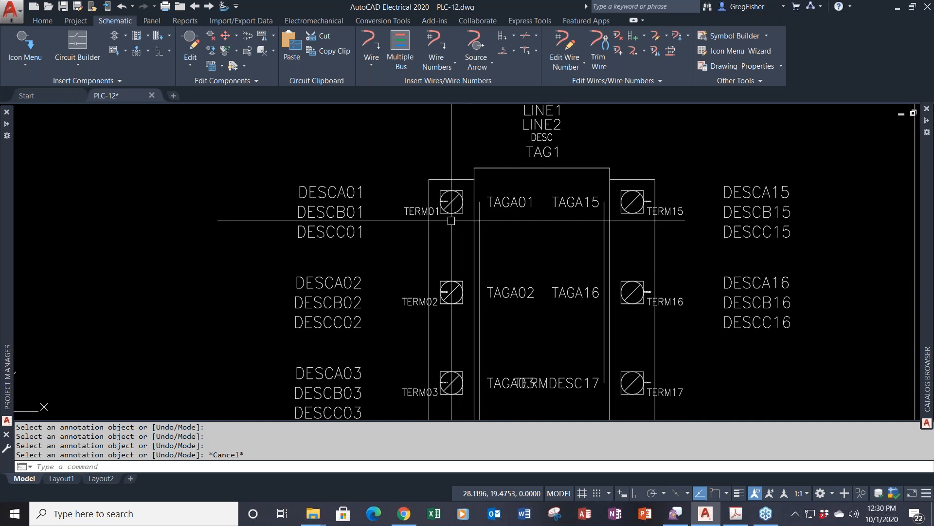
pyautogui.press('F9')
# - Zoom and pan to the terminal strip around TERM01–TERM04
pyautogui.scroll(5, 434, 199)
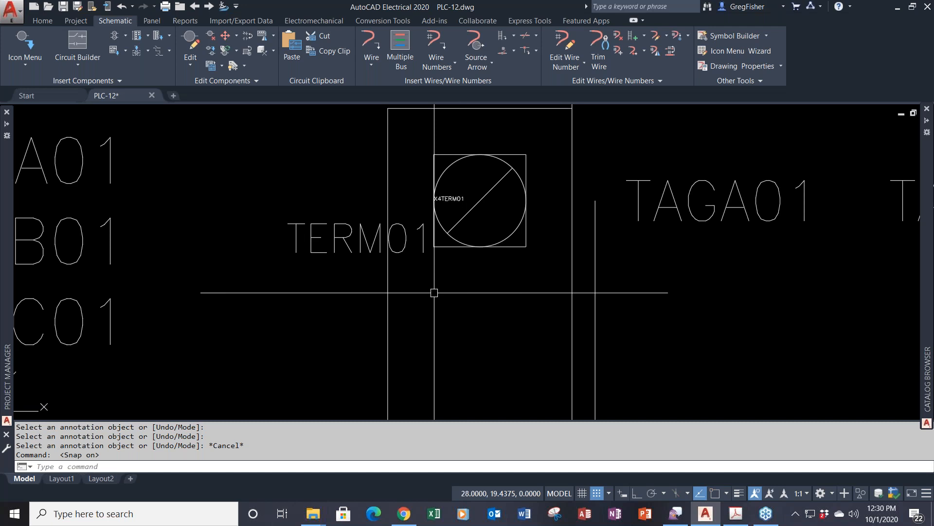
pyautogui.scroll(-2, 366, 246)
pyautogui.scroll(-2, 366, 246)
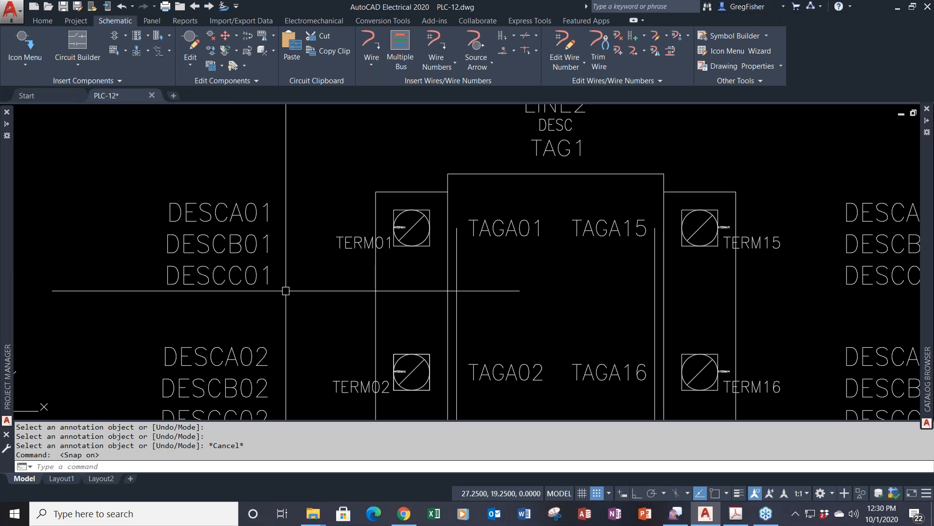
pyautogui.moveTo(286, 290); pyautogui.dragTo(284, 241, button='middle')
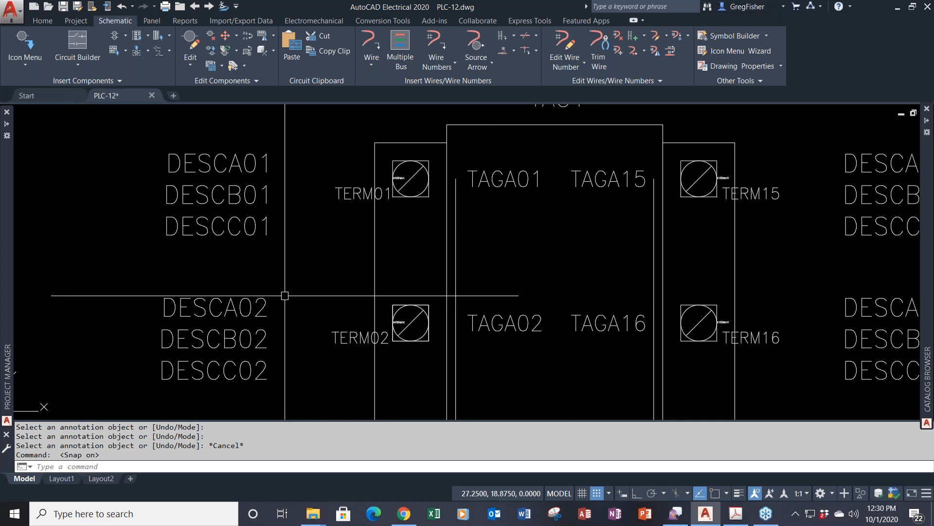
pyautogui.scroll(-2, 285, 304)
pyautogui.moveTo(341, 351); pyautogui.dragTo(339, 220, button='middle')
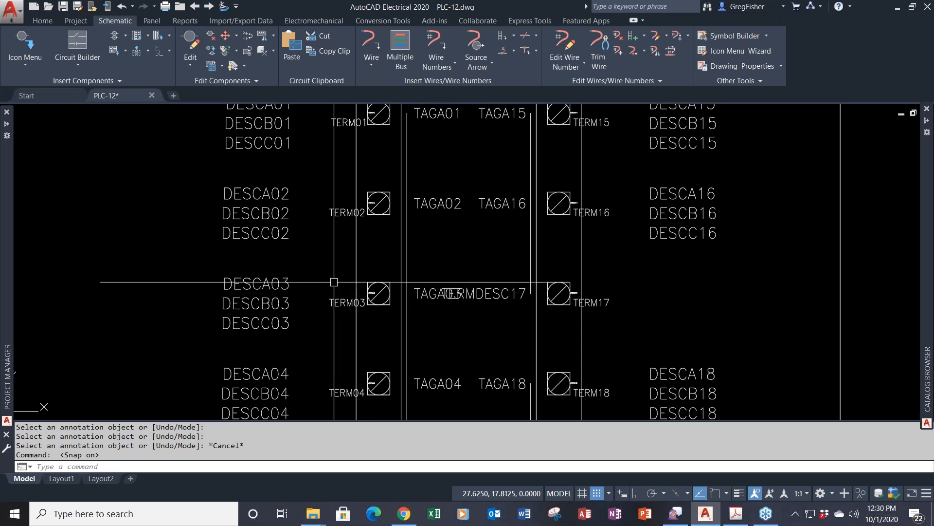
pyautogui.moveTo(339, 259); pyautogui.dragTo(357, 286, button='middle')
pyautogui.scroll(-2, 357, 285)
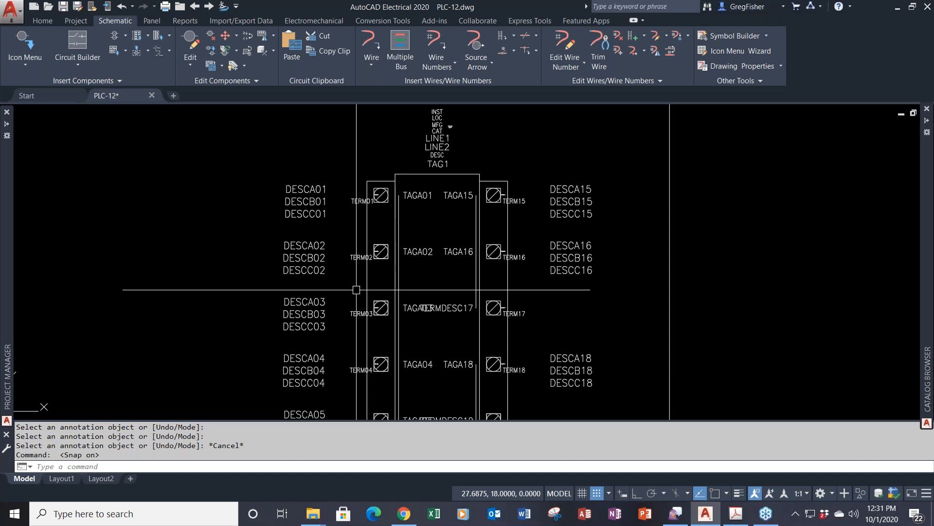
pyautogui.scroll(-4, 356, 290)
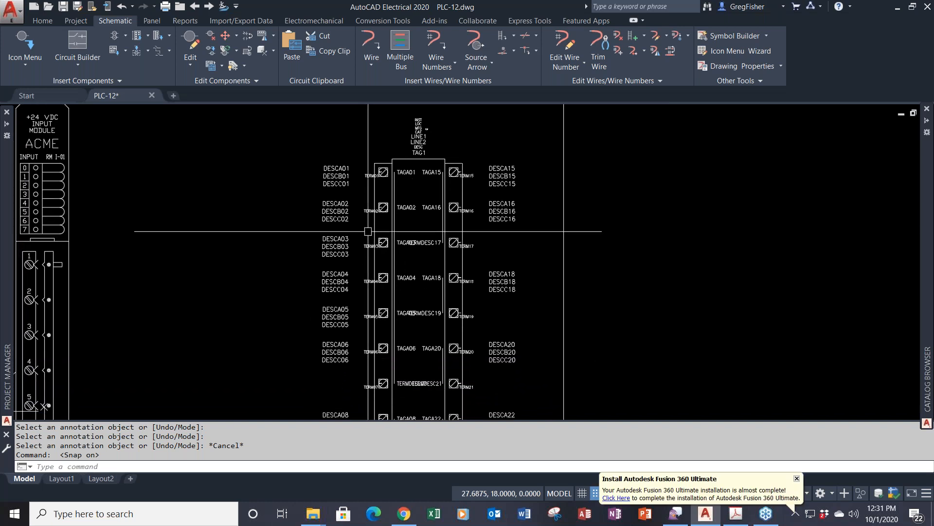
# - Start COPY and crossing-select the left DESC and TERM labels of rows 01–06
pyautogui.write('CO')
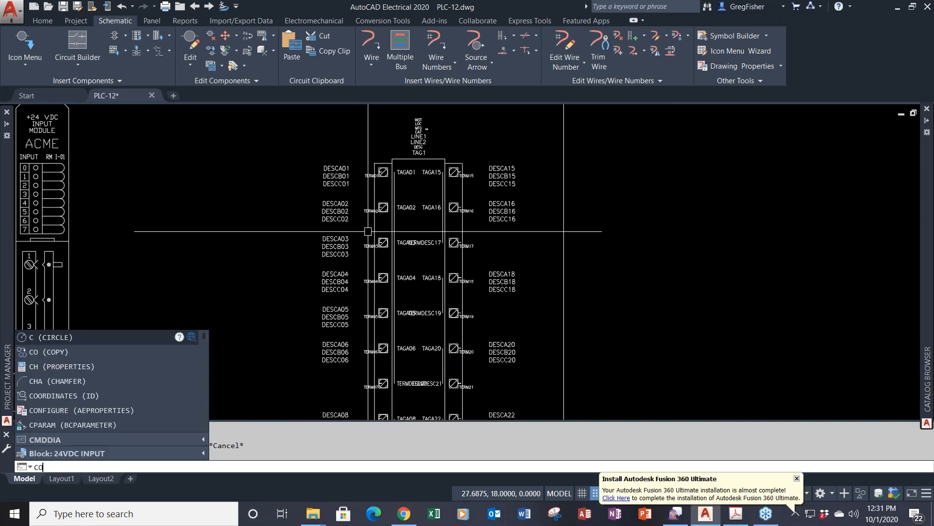
pyautogui.press('Return')
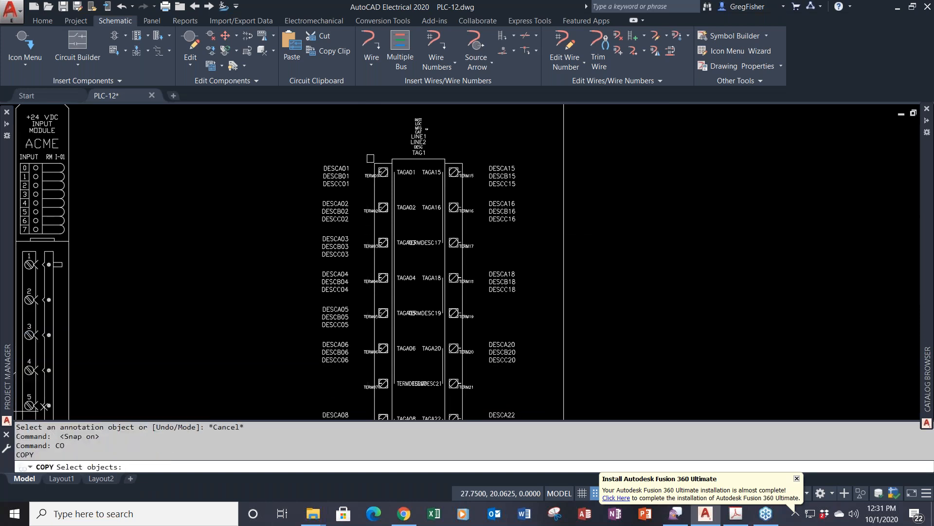
pyautogui.click(368, 157)
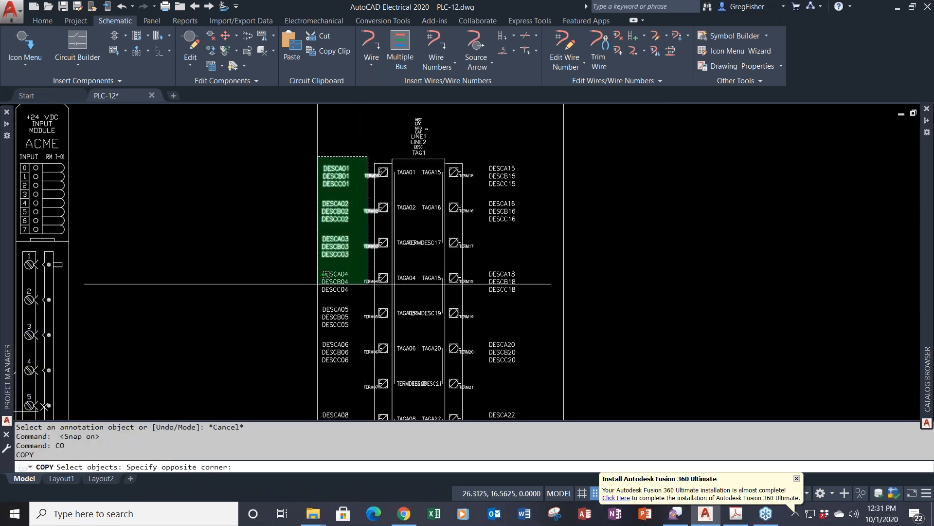
pyautogui.click(299, 368)
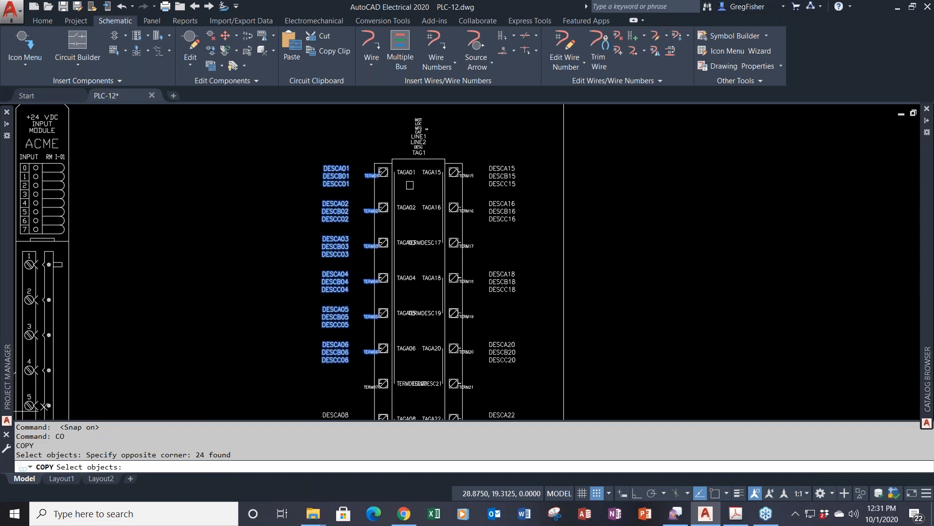
# - Add the TAGA01 through TAGA06 tag attributes to the copy selection
pyautogui.click(407, 177)
pyautogui.click(412, 187)
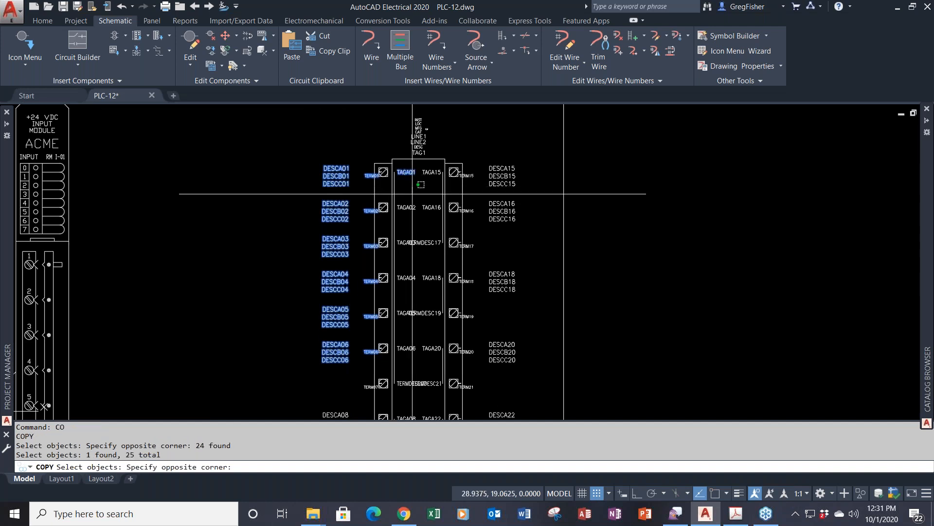
pyautogui.click(406, 227)
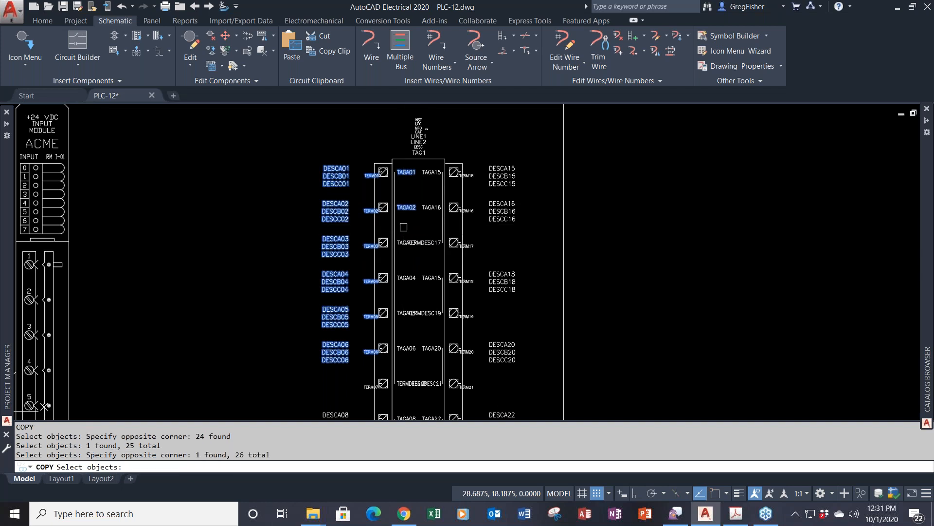
pyautogui.scroll(2, 400, 243)
pyautogui.scroll(2, 400, 243)
pyautogui.click(400, 239)
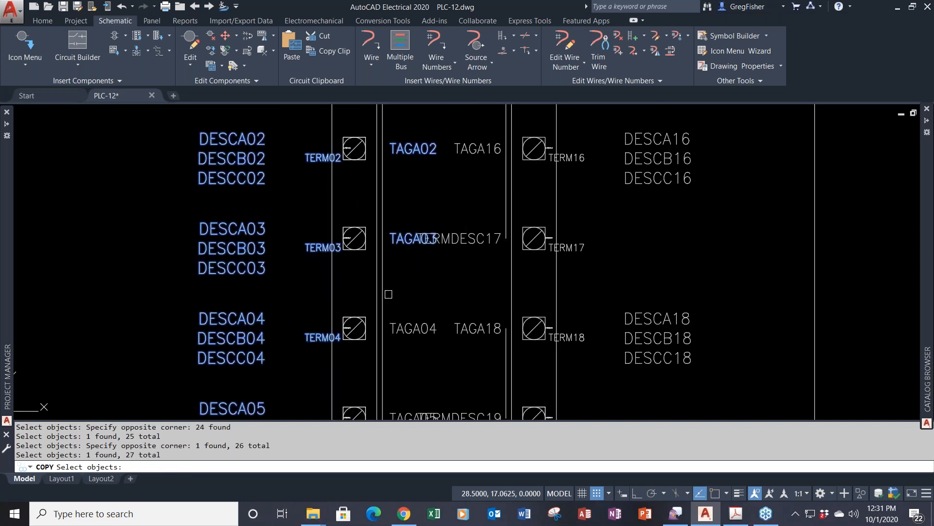
pyautogui.click(399, 323)
pyautogui.moveTo(399, 323); pyautogui.dragTo(410, 218, button='middle')
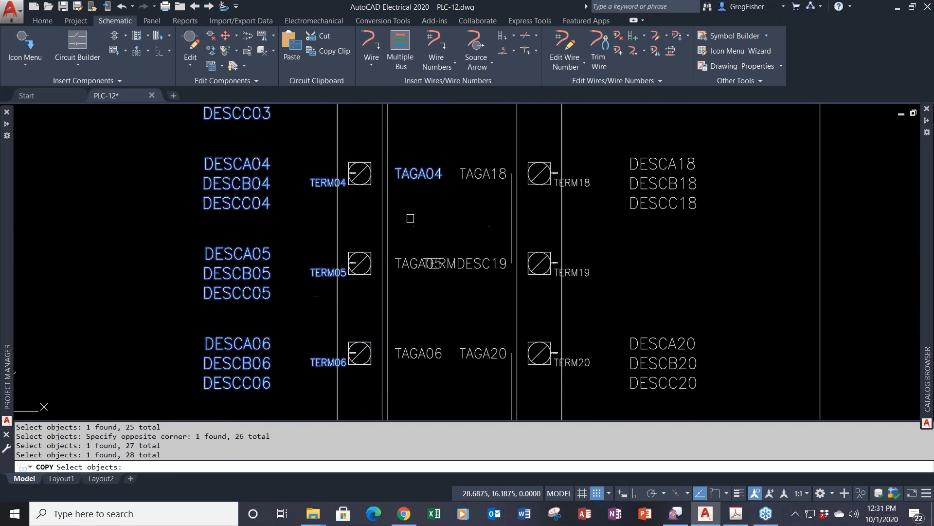
pyautogui.click(405, 258)
pyautogui.click(404, 350)
pyautogui.scroll(-2, 423, 207)
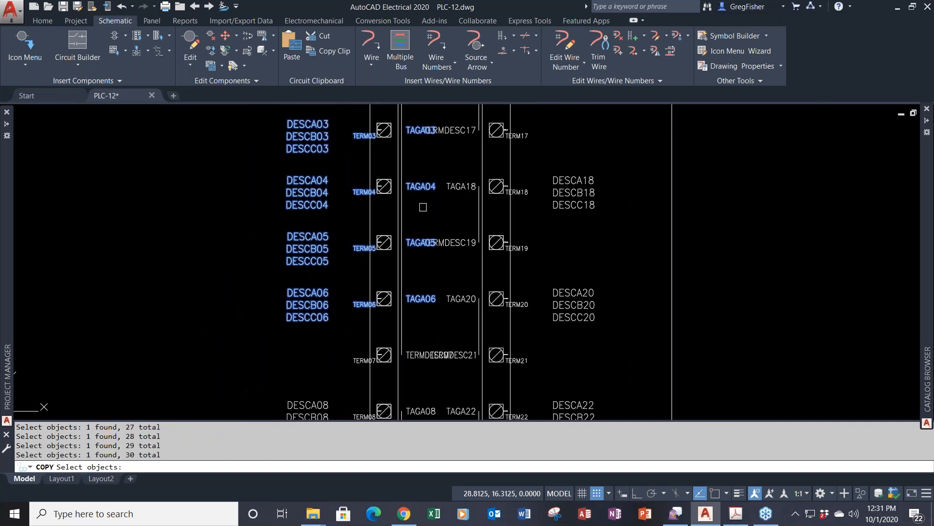
pyautogui.moveTo(423, 161); pyautogui.dragTo(454, 278, button='middle')
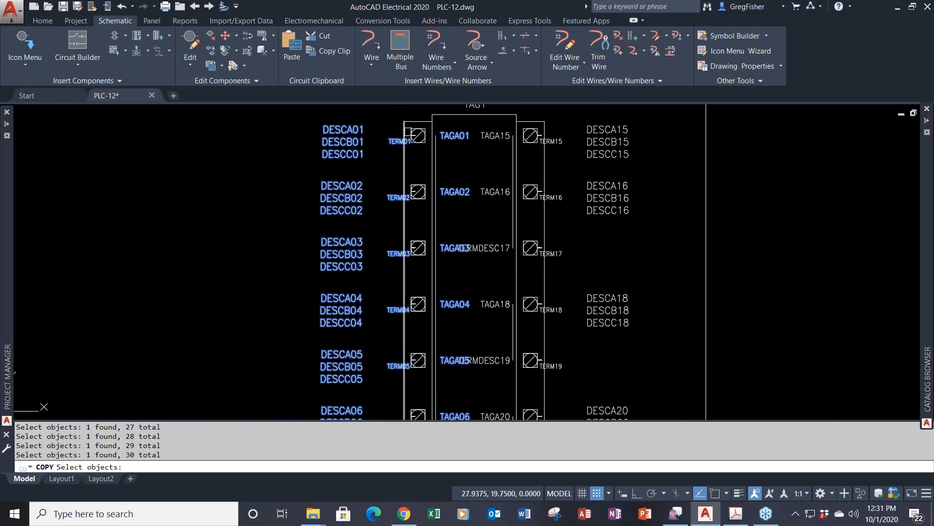
pyautogui.scroll(4, 409, 134)
# - Add the TERM01–TERM06 pin attributes to the selection, removing one stray object near TERM03
pyautogui.click(418, 138)
pyautogui.click(419, 281)
pyautogui.scroll(-2, 423, 326)
pyautogui.moveTo(424, 326); pyautogui.dragTo(416, 80, button='middle')
pyautogui.scroll(2, 414, 186)
pyautogui.click(417, 187)
pyautogui.click(419, 187)
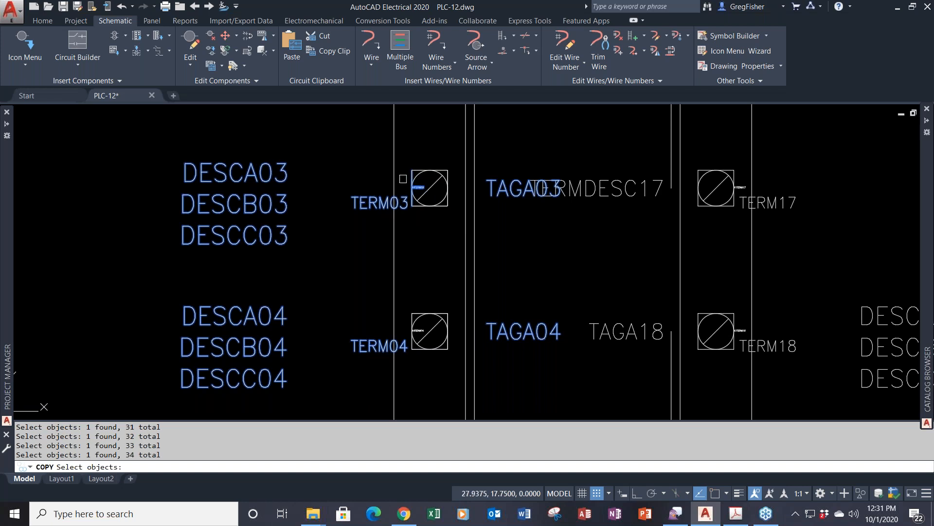
pyautogui.keyDown('shift'); pyautogui.click(413, 185); pyautogui.keyUp('shift')
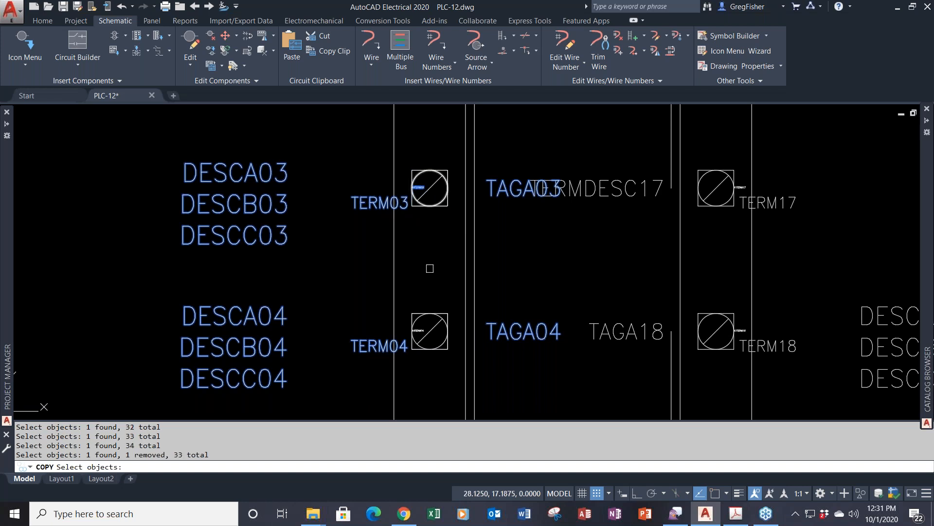
pyautogui.click(429, 323)
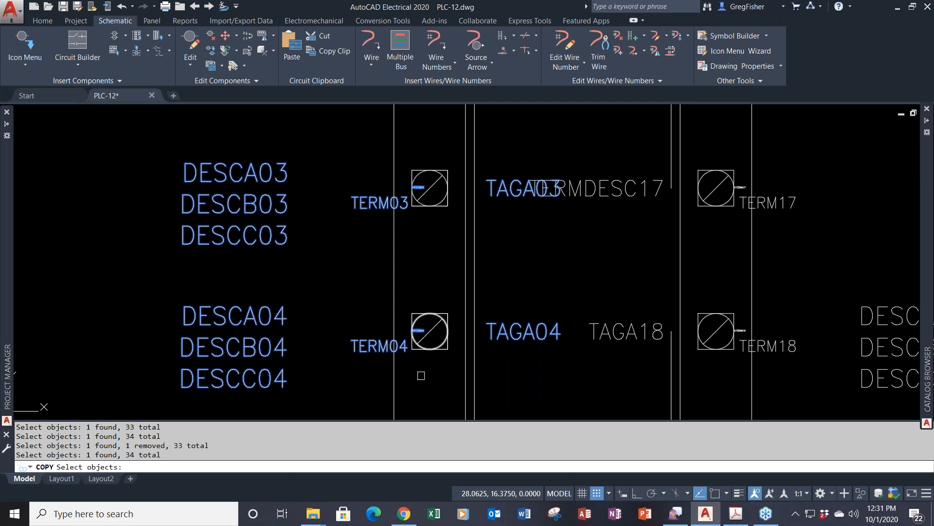
pyautogui.scroll(-2, 421, 373)
pyautogui.moveTo(422, 374); pyautogui.dragTo(411, 183, button='middle')
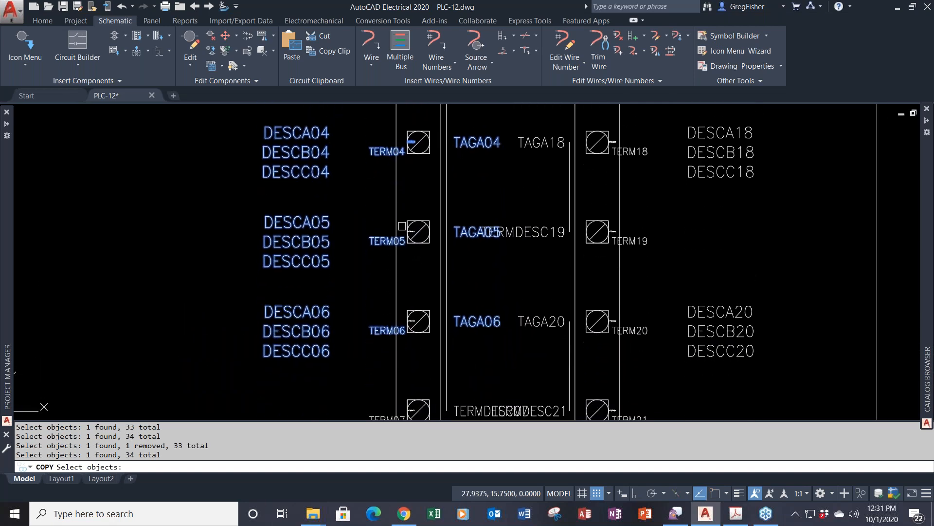
pyautogui.scroll(4, 399, 243)
pyautogui.click(425, 239)
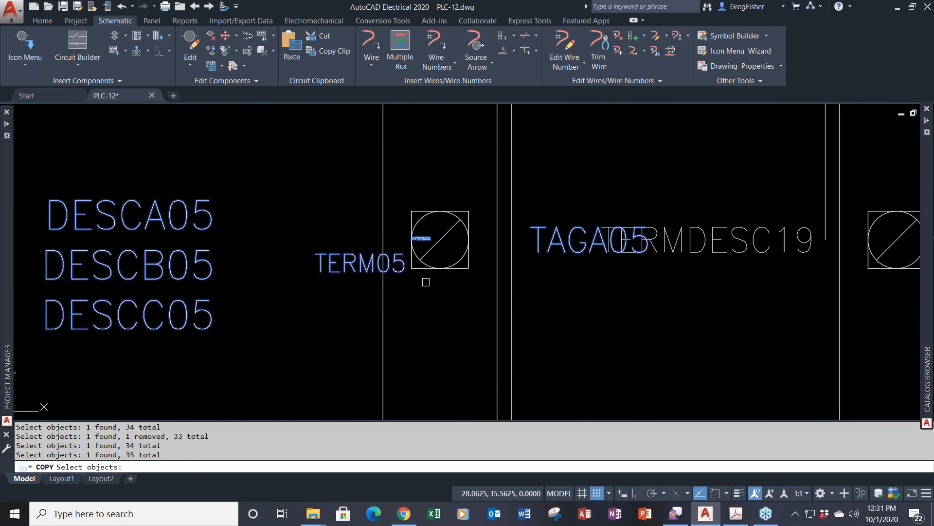
pyautogui.moveTo(430, 338); pyautogui.dragTo(431, 179, button='middle')
pyautogui.click(424, 306)
pyautogui.scroll(-4, 440, 210)
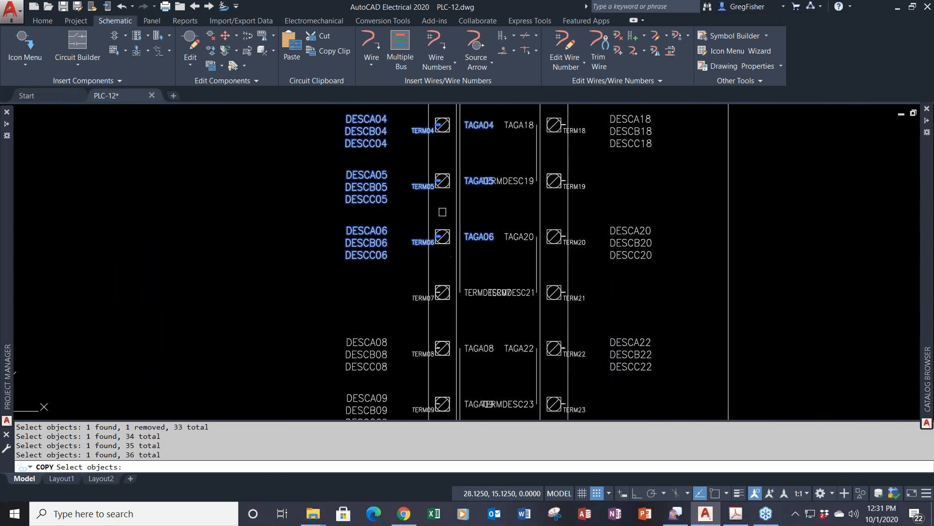
pyautogui.scroll(-5, 442, 211)
pyautogui.scroll(3, 470, 263)
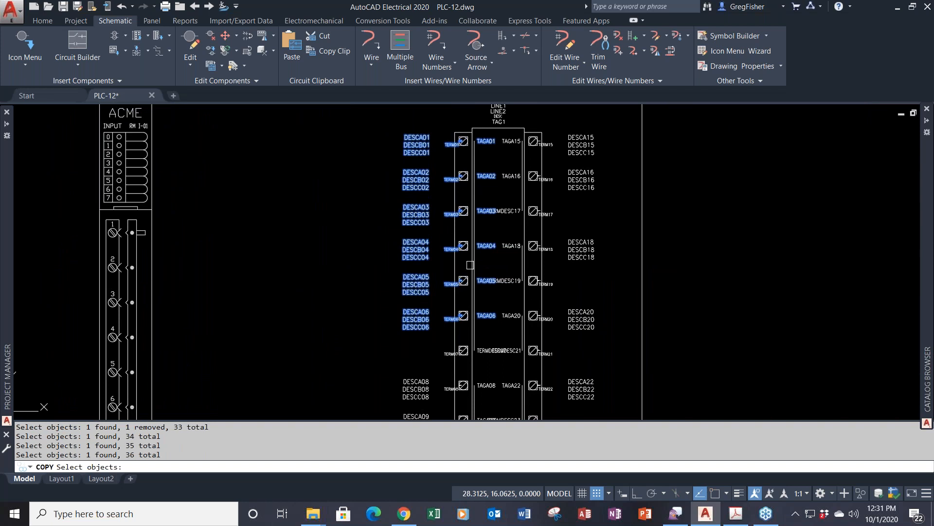
pyautogui.scroll(6, 461, 169)
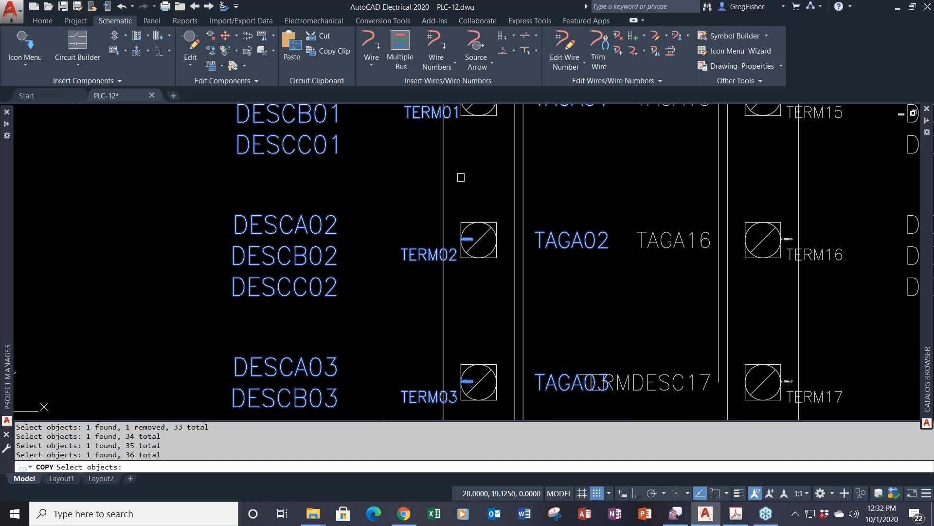
# - Copy the 36 selected pin labels from TERM01's connection point onto ACME input terminal 1
pyautogui.press('Return')
pyautogui.moveTo(455, 146); pyautogui.dragTo(454, 231, button='middle')
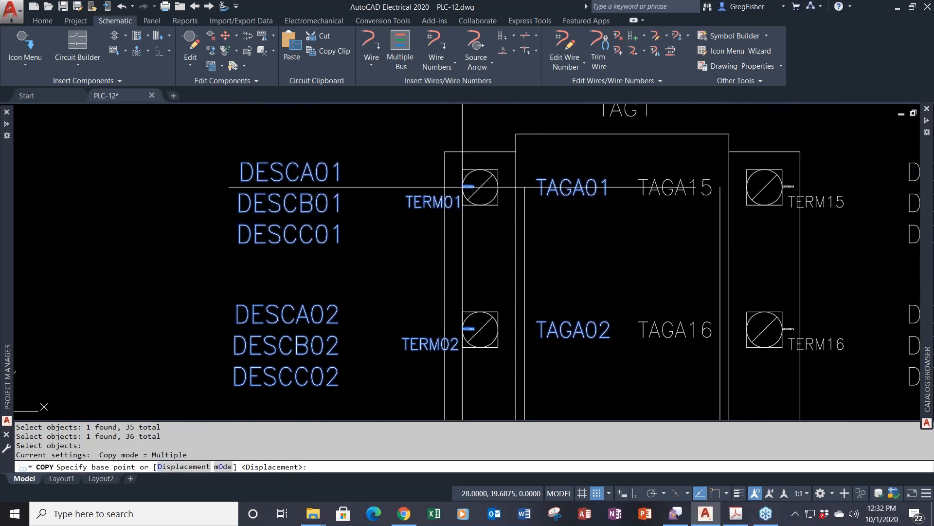
pyautogui.click(463, 187)
pyautogui.scroll(-6, 365, 223)
pyautogui.moveTo(295, 265); pyautogui.dragTo(641, 172, button='middle')
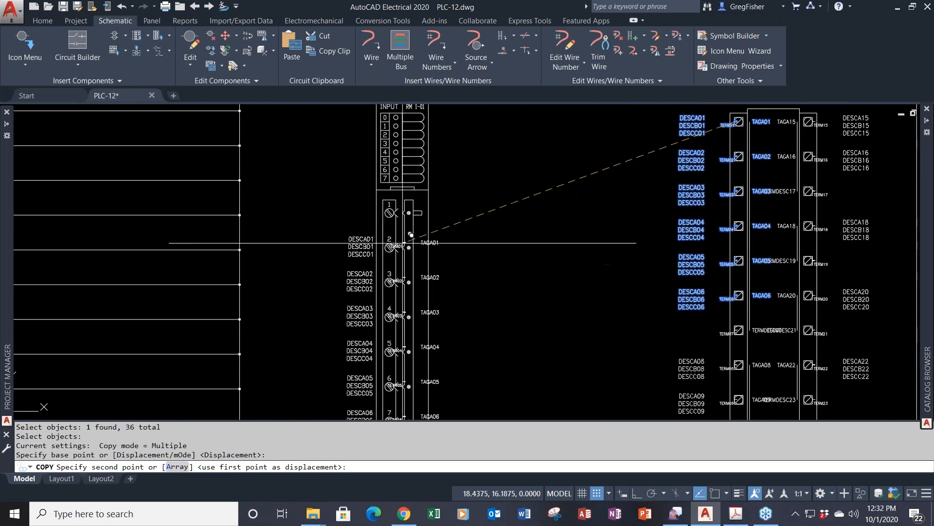
pyautogui.scroll(2, 385, 212)
pyautogui.scroll(2, 392, 212)
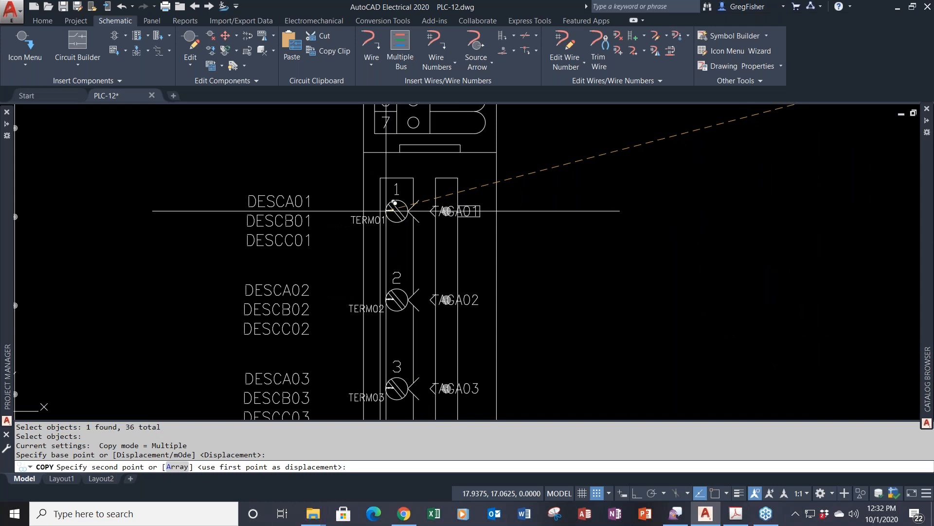
pyautogui.click(396, 203)
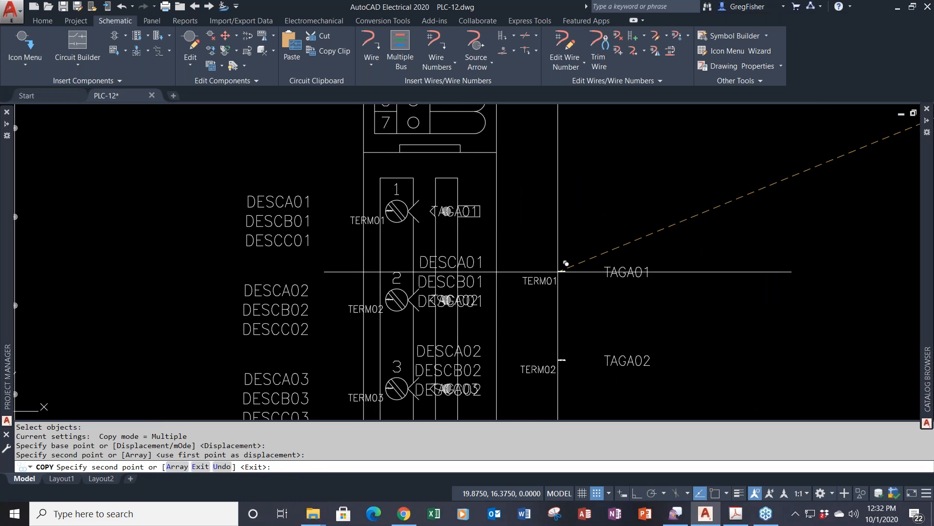
pyautogui.press('Return')
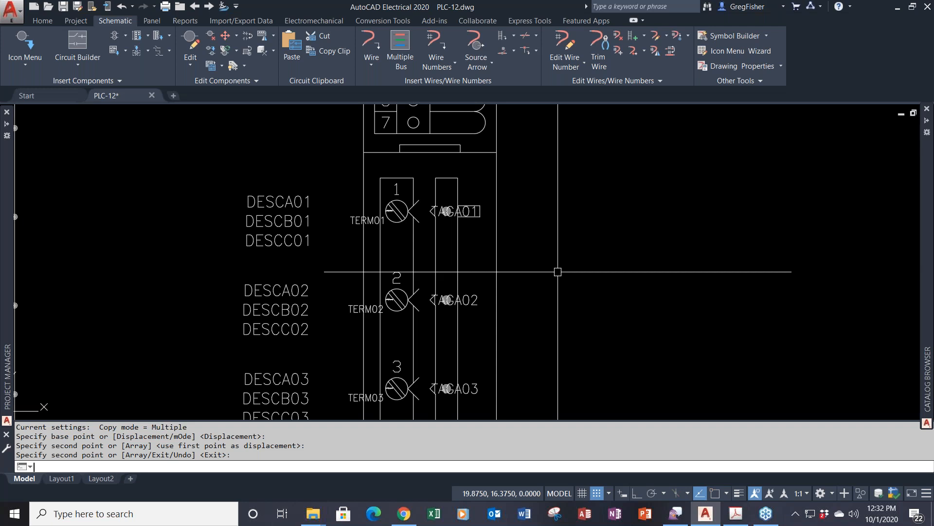
# - Select the six DESC description groups and set their justification to Left in Properties
pyautogui.scroll(-2, 557, 272)
pyautogui.moveTo(558, 272); pyautogui.dragTo(518, 176, button='middle')
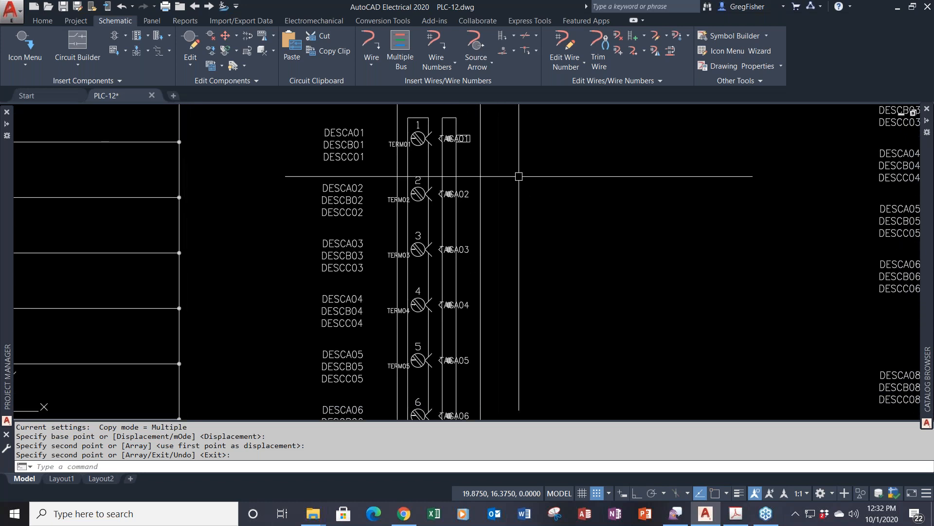
pyautogui.scroll(-2, 517, 175)
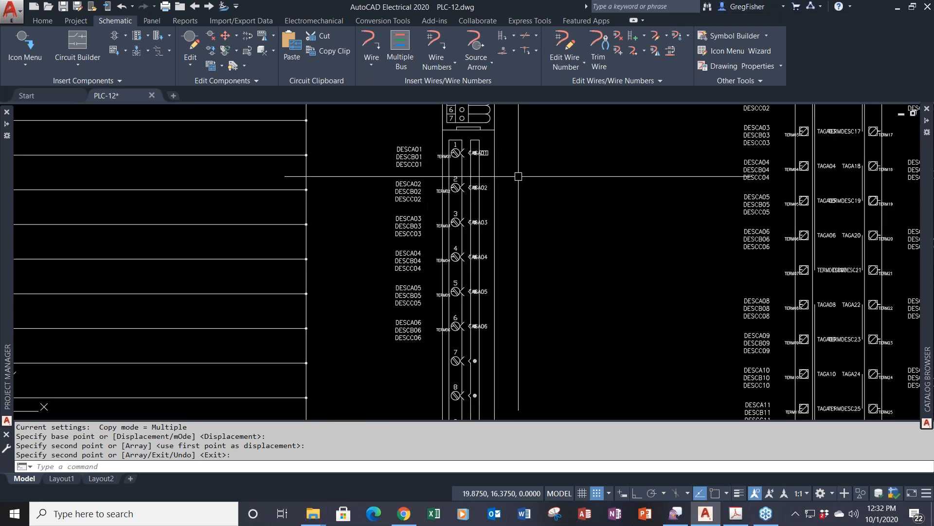
pyautogui.click(411, 130)
pyautogui.click(374, 363)
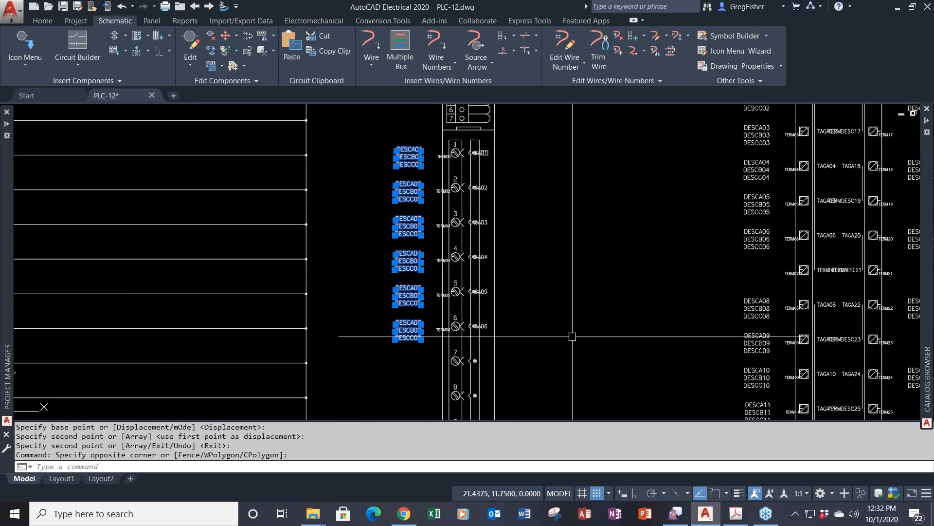
pyautogui.rightClick(593, 222)
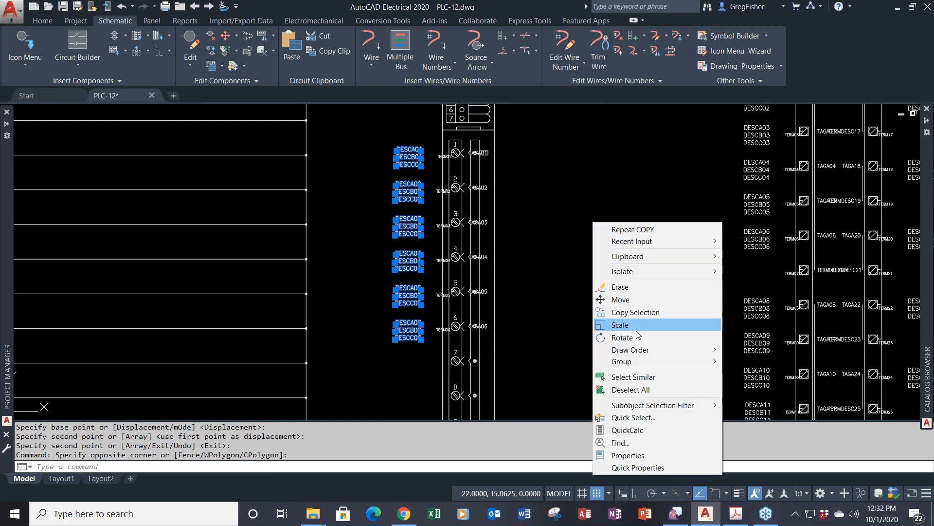
pyautogui.click(632, 455)
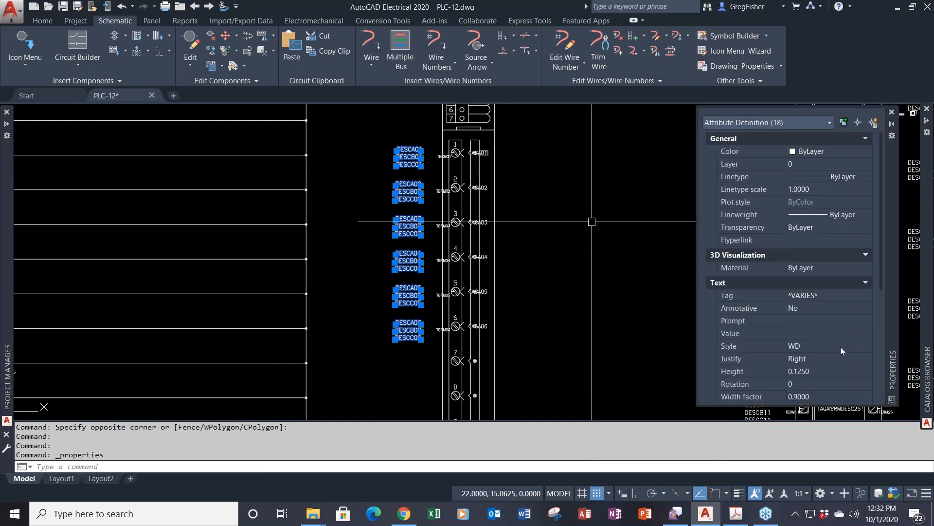
pyautogui.click(842, 358)
pyautogui.click(843, 358)
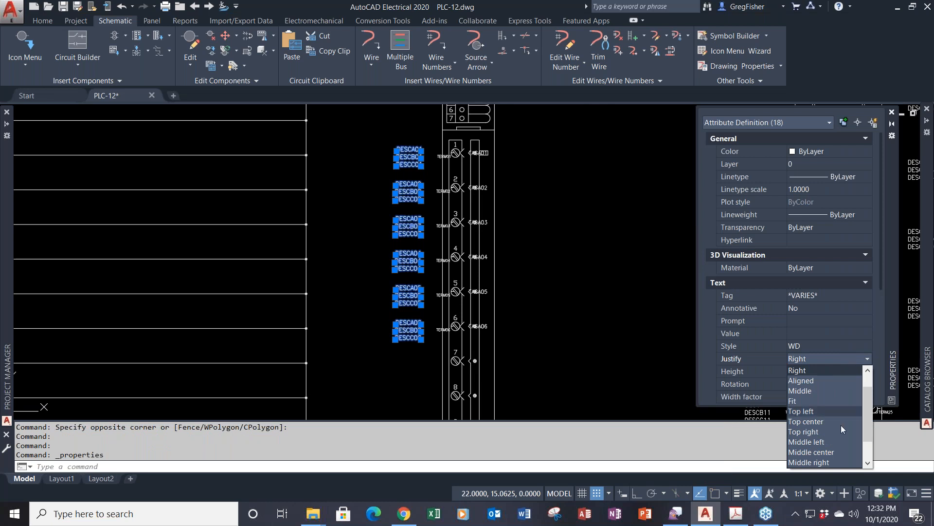
pyautogui.click(845, 373)
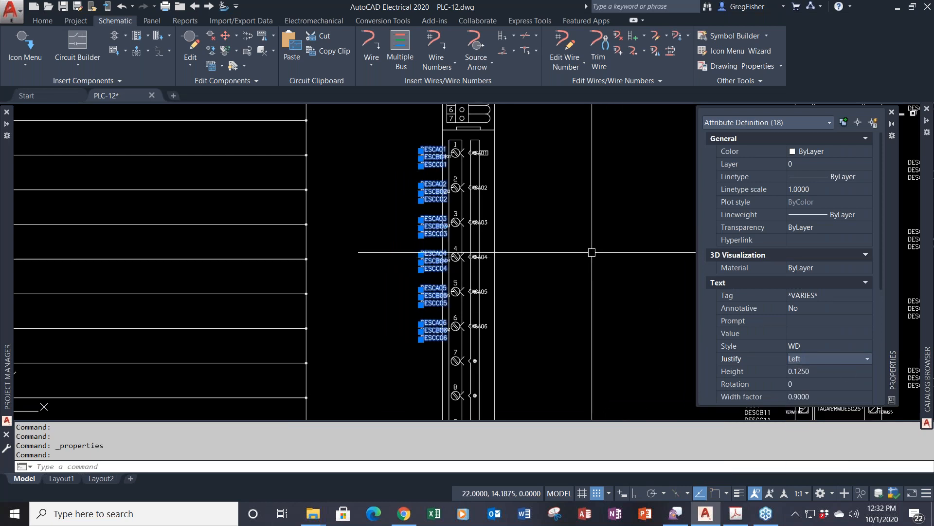
# - Move the description texts horizontally, with Ortho on, to the right of the terminals
pyautogui.write('M')
pyautogui.press('Return')
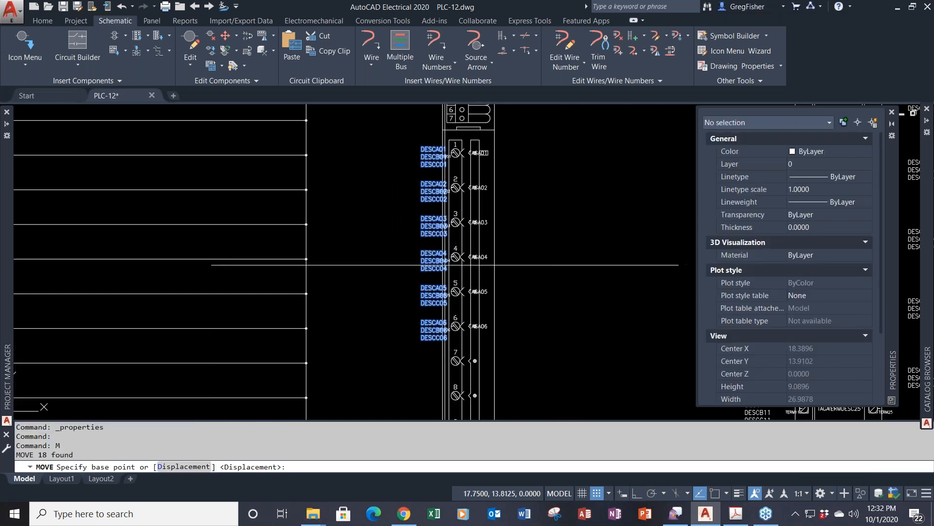
pyautogui.click(402, 261)
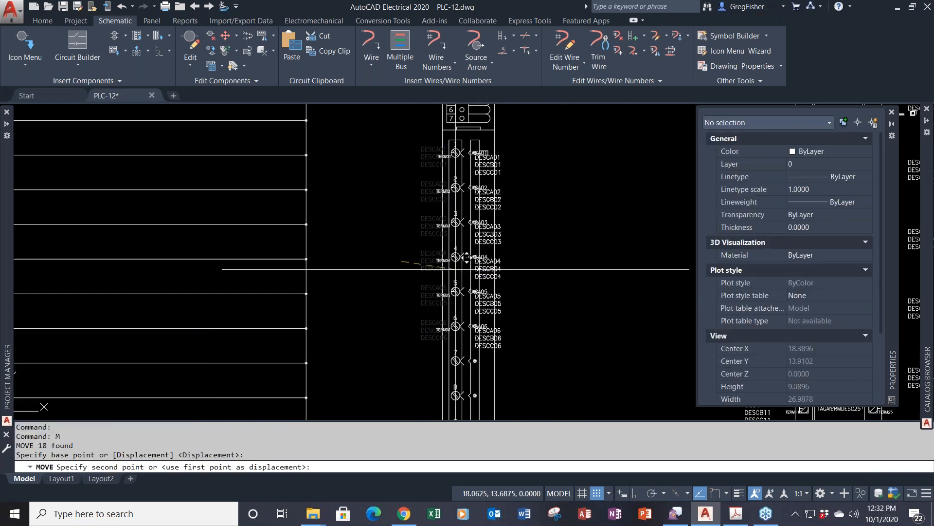
pyautogui.press('F8')
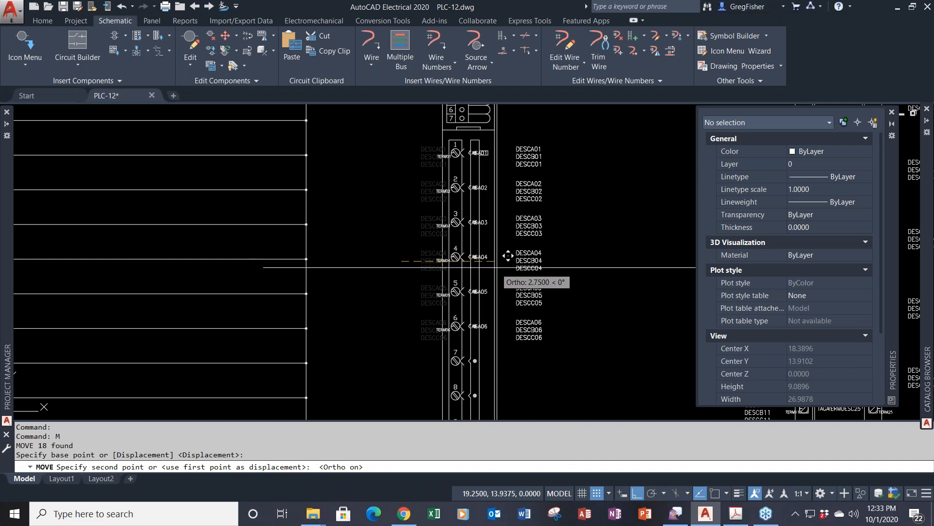
pyautogui.click(508, 266)
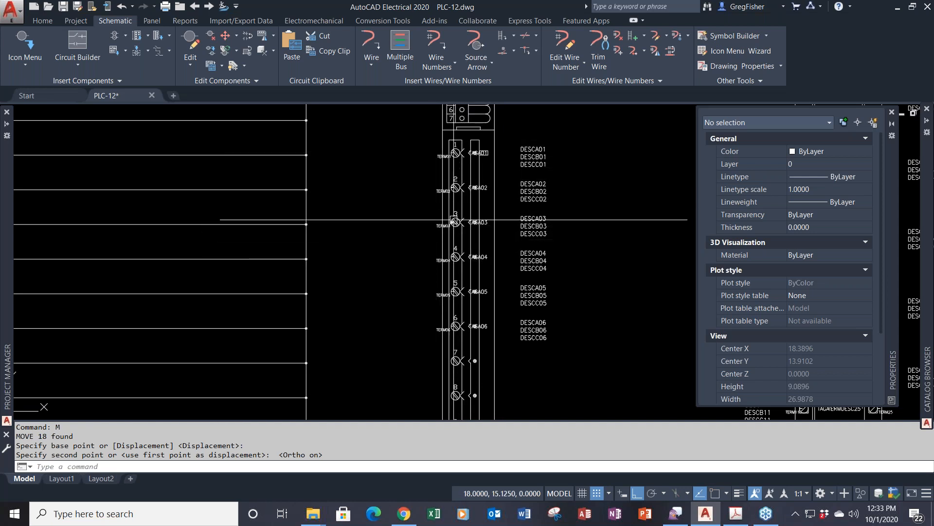
# - Give the TERM01, TERM02 and TERM03 pin attributes default values 1, 2 and 3
pyautogui.click(436, 151)
pyautogui.doubleClick(443, 156)
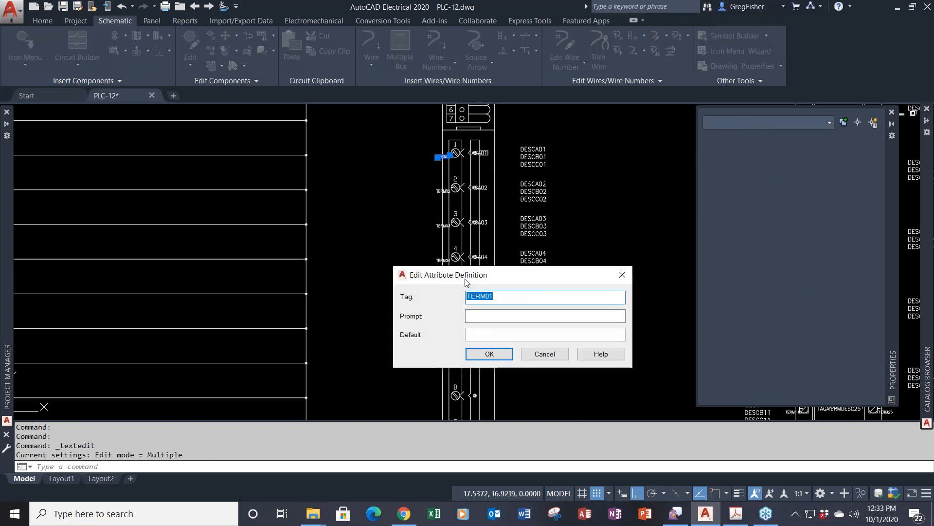
pyautogui.click(484, 335)
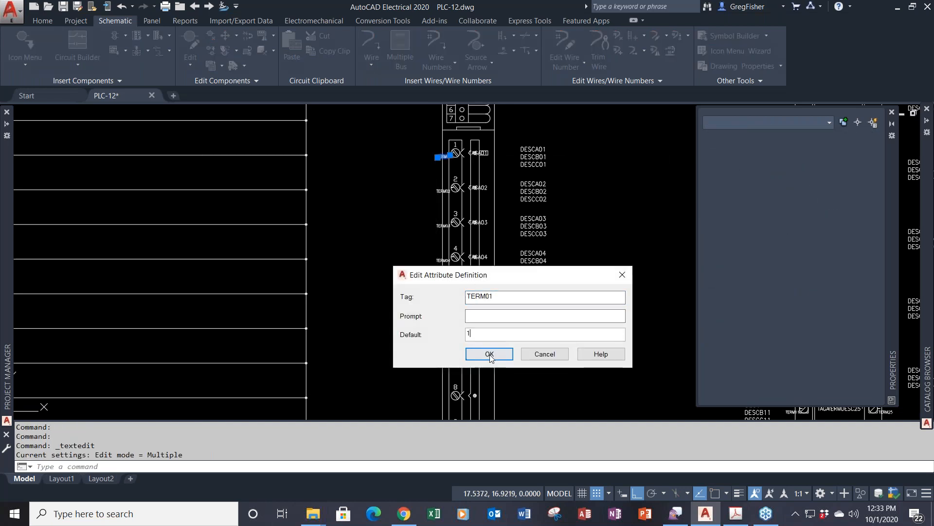
pyautogui.click(489, 353)
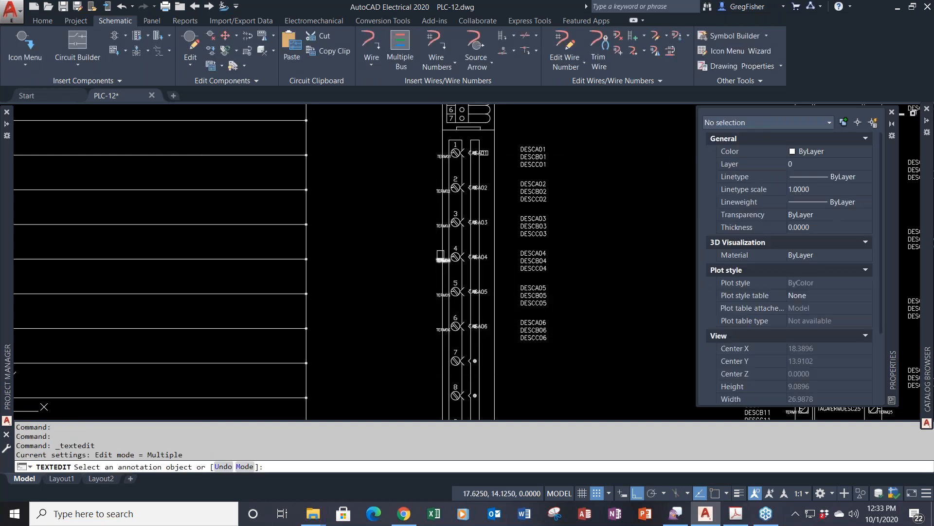
pyautogui.click(444, 190)
pyautogui.click(481, 333)
pyautogui.write('2')
pyautogui.click(489, 353)
pyautogui.click(443, 225)
pyautogui.click(482, 334)
pyautogui.write('3')
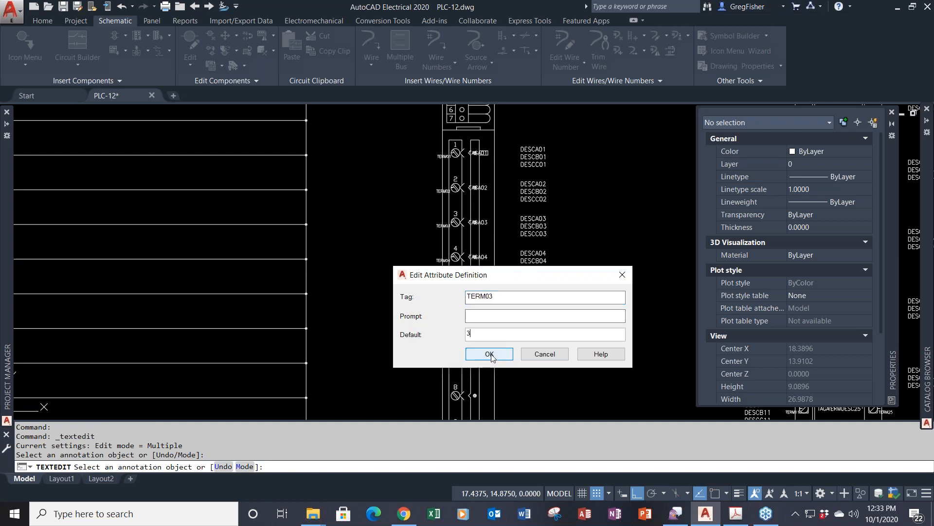
pyautogui.click(490, 354)
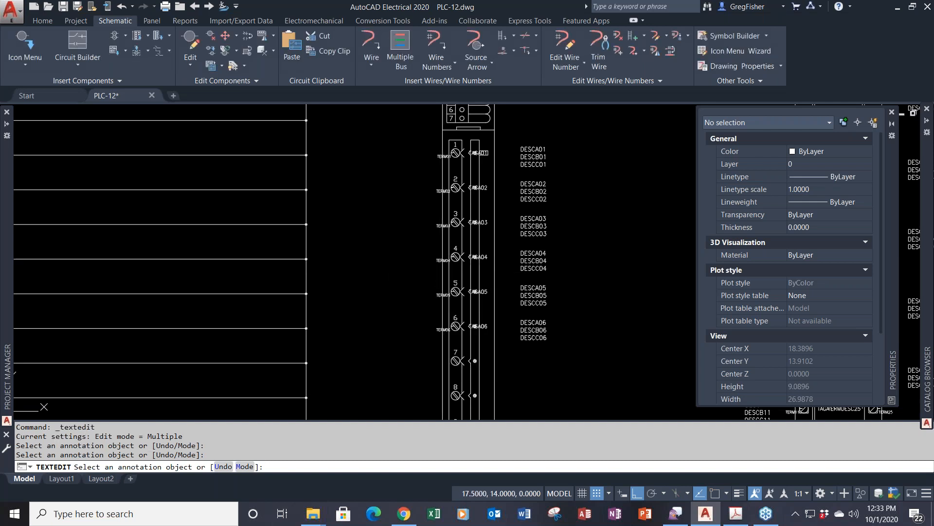
# - Give TERM04, TERM05 and TERM06 default values 4, 5 and 6, then end TEXTEDIT
pyautogui.click(434, 265)
pyautogui.click(489, 333)
pyautogui.write('4')
pyautogui.click(488, 354)
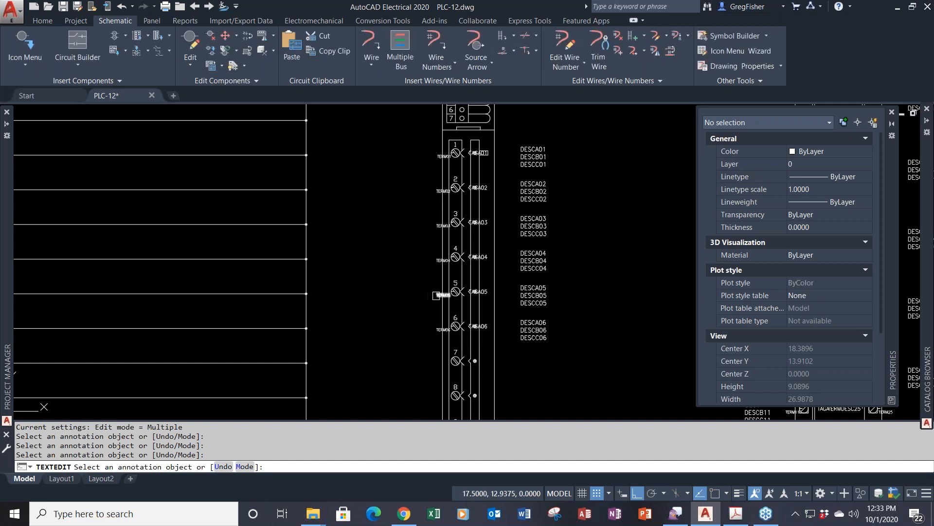
pyautogui.click(436, 295)
pyautogui.click(489, 334)
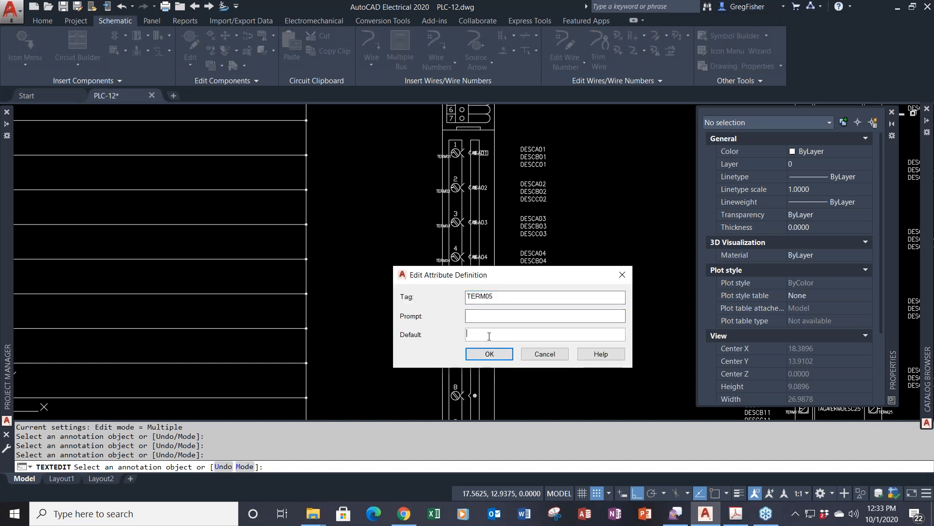
pyautogui.click(489, 353)
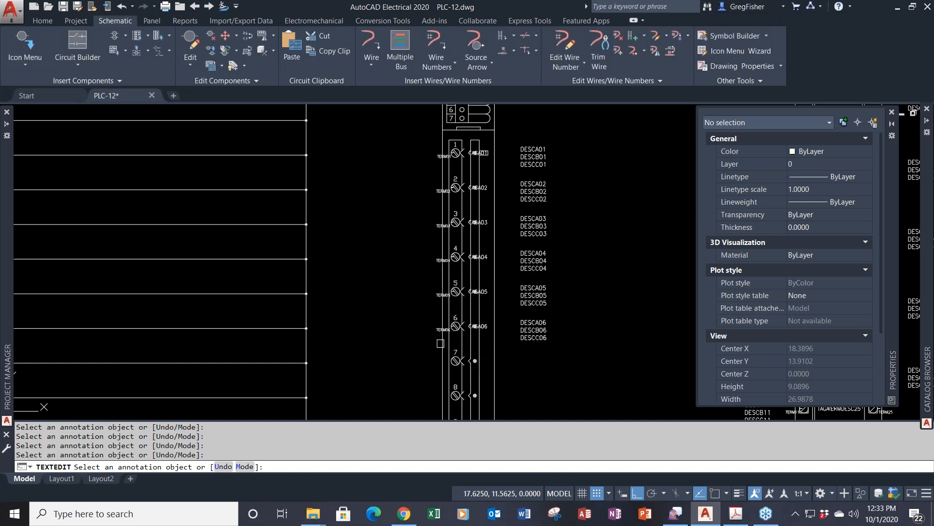
pyautogui.click(440, 329)
pyautogui.click(477, 336)
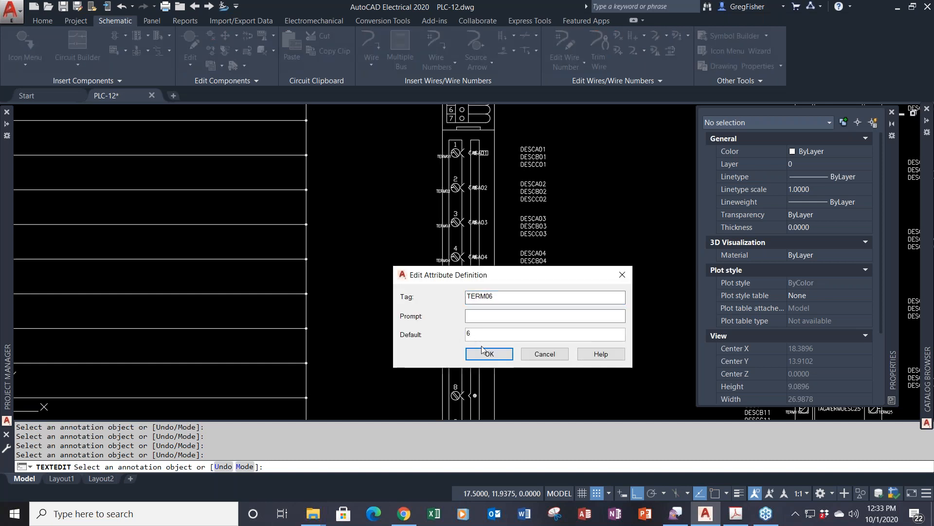
pyautogui.click(487, 353)
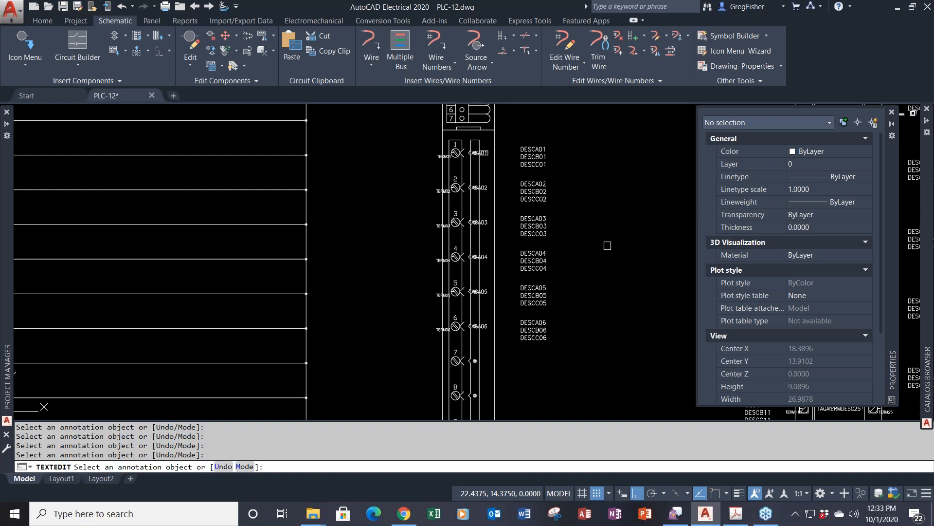
pyautogui.press('Escape')
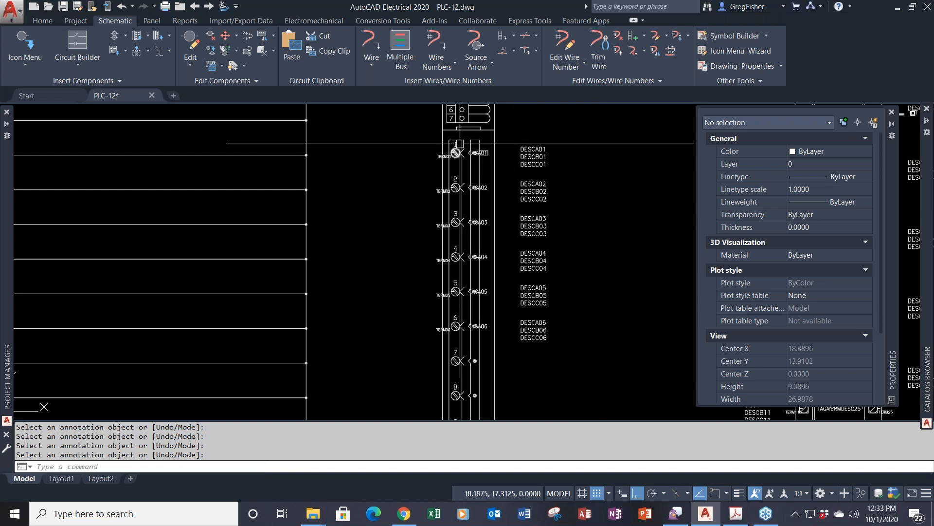
# - Select the loose terminal-number texts 1 through 6 above the module and erase them
pyautogui.scroll(2, 457, 144)
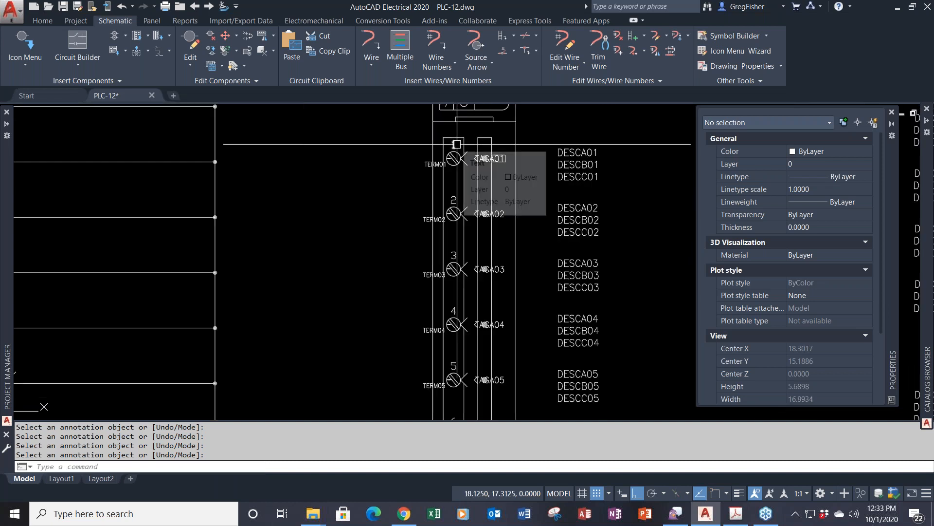
pyautogui.click(456, 144)
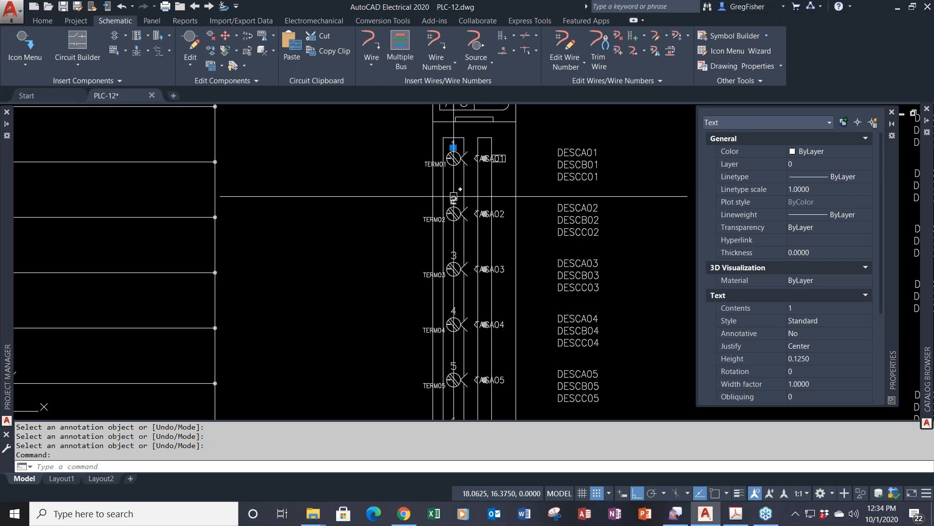
pyautogui.click(454, 199)
pyautogui.click(453, 255)
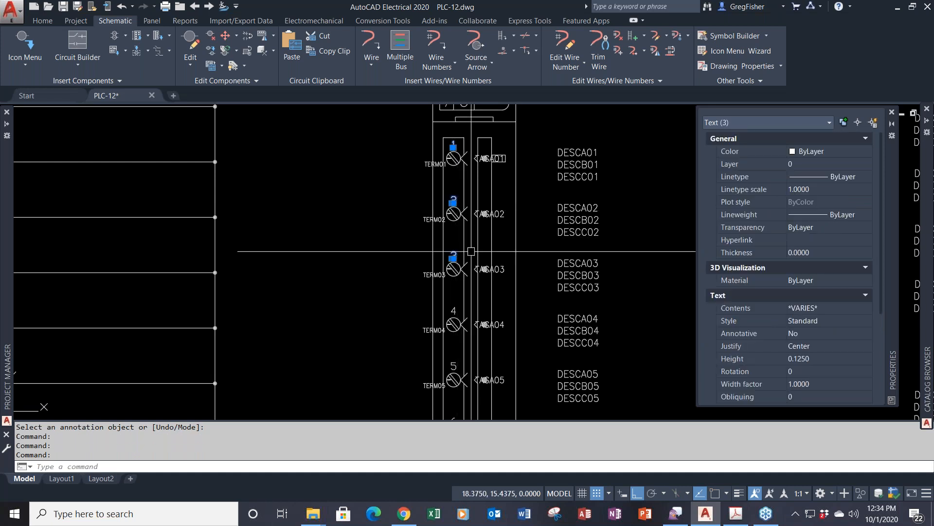
pyautogui.click(453, 310)
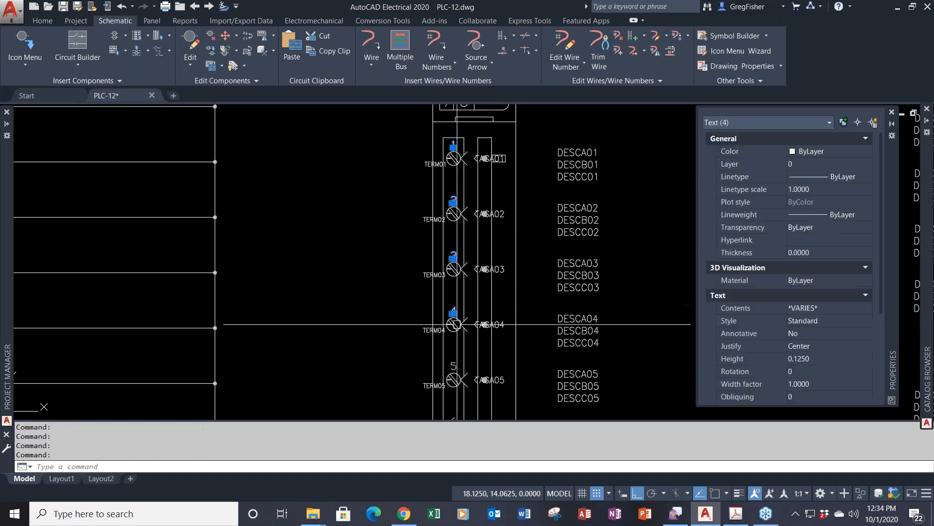
pyautogui.click(454, 365)
pyautogui.moveTo(453, 359); pyautogui.dragTo(453, 336, button='middle')
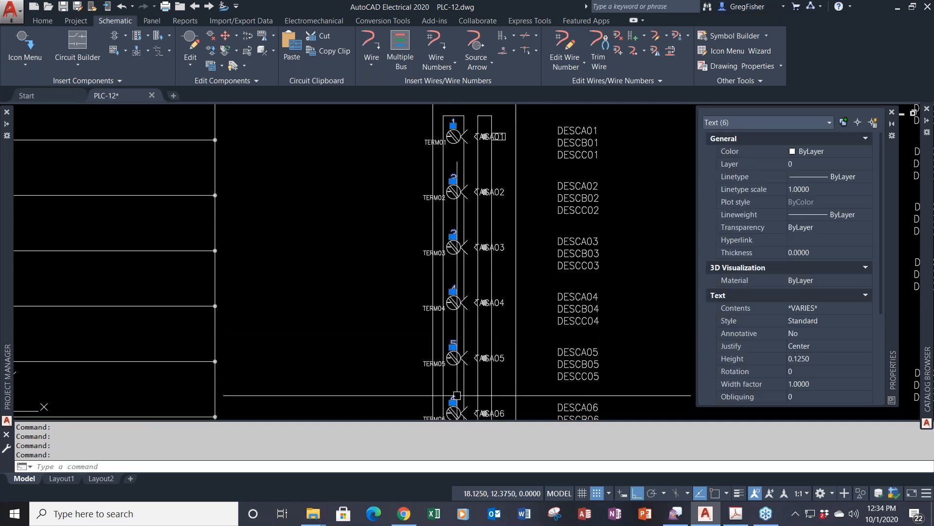
pyautogui.press('Delete')
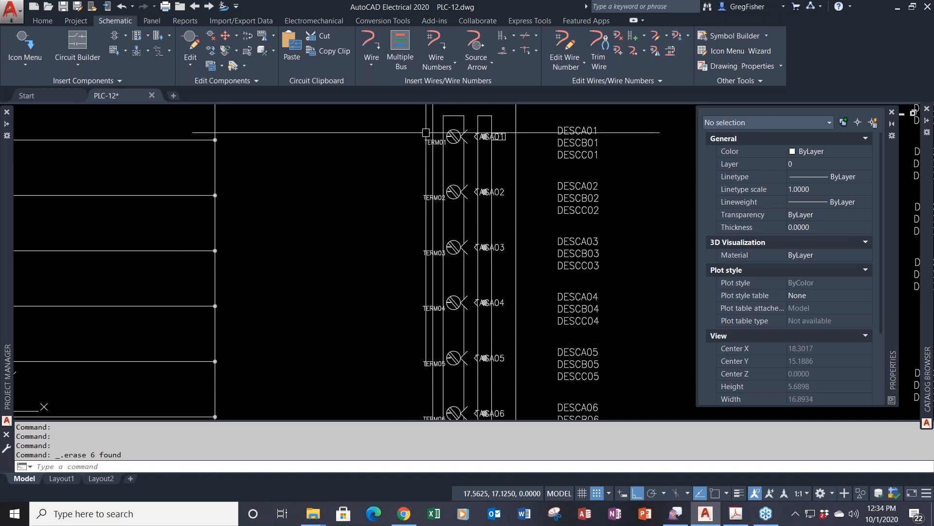
pyautogui.click(426, 132)
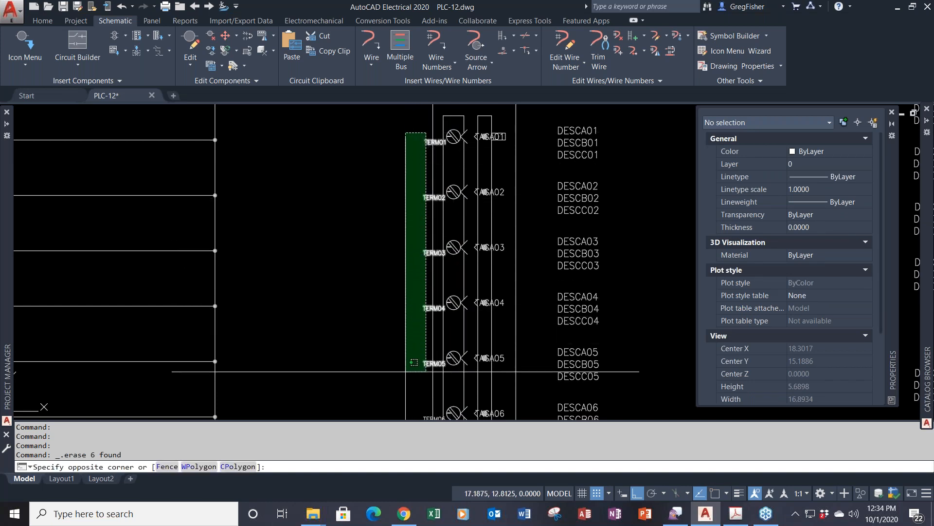
# - Set the six selected TERM attributes to Center justification and 0.125 text height in Properties
pyautogui.moveTo(408, 390); pyautogui.dragTo(404, 357, button='middle')
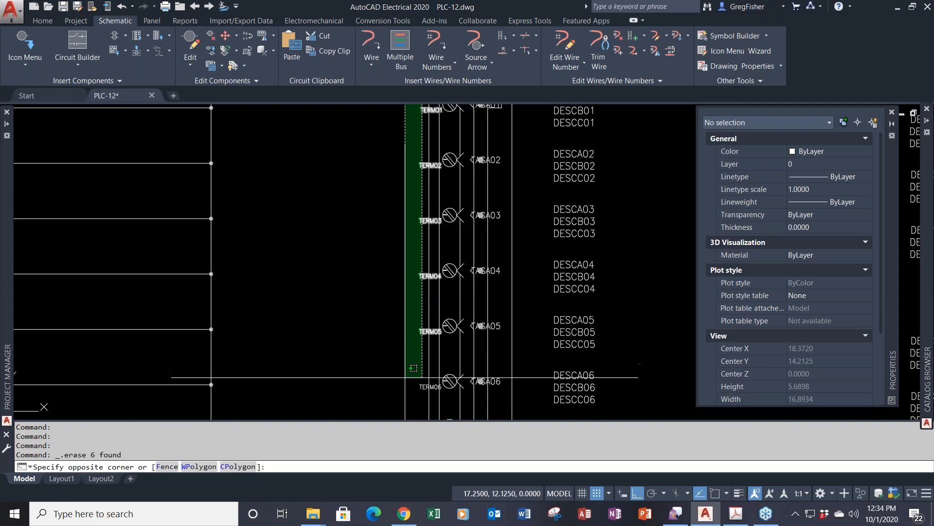
pyautogui.click(406, 377)
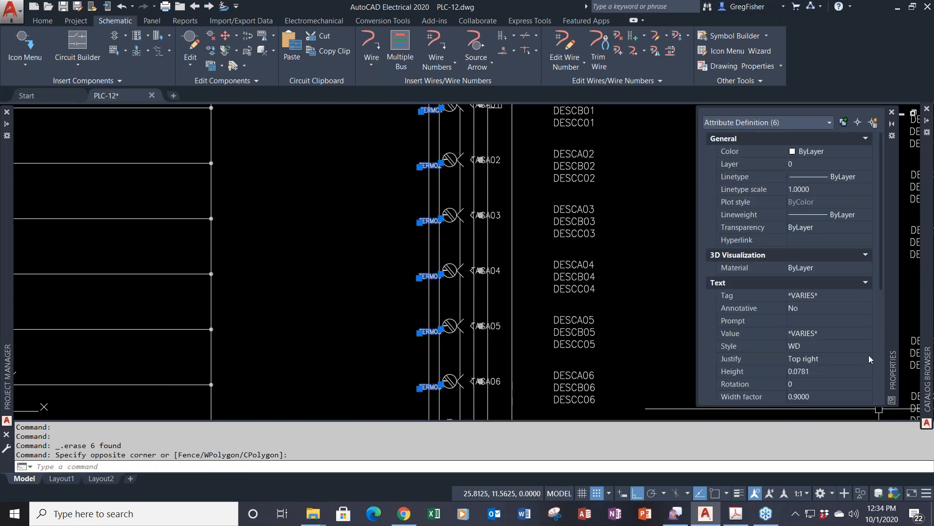
pyautogui.click(855, 360)
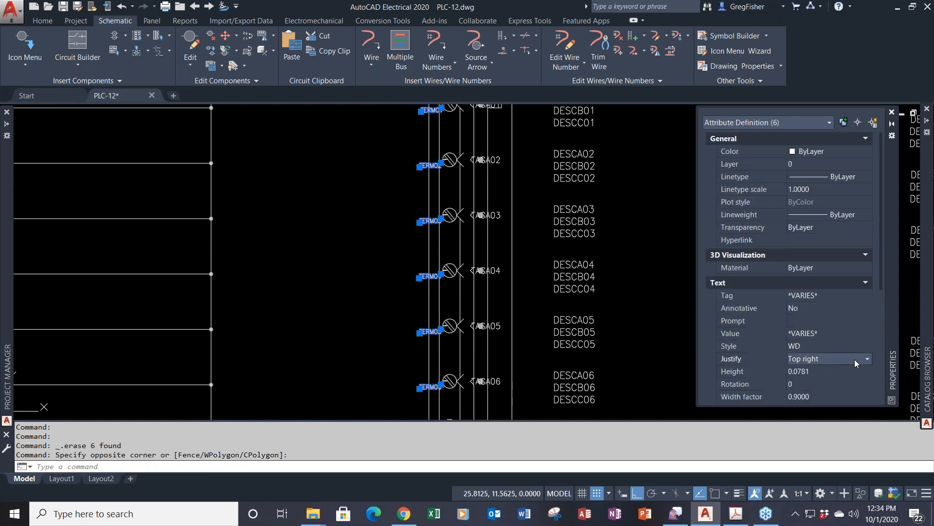
pyautogui.click(855, 359)
pyautogui.scroll(2, 848, 392)
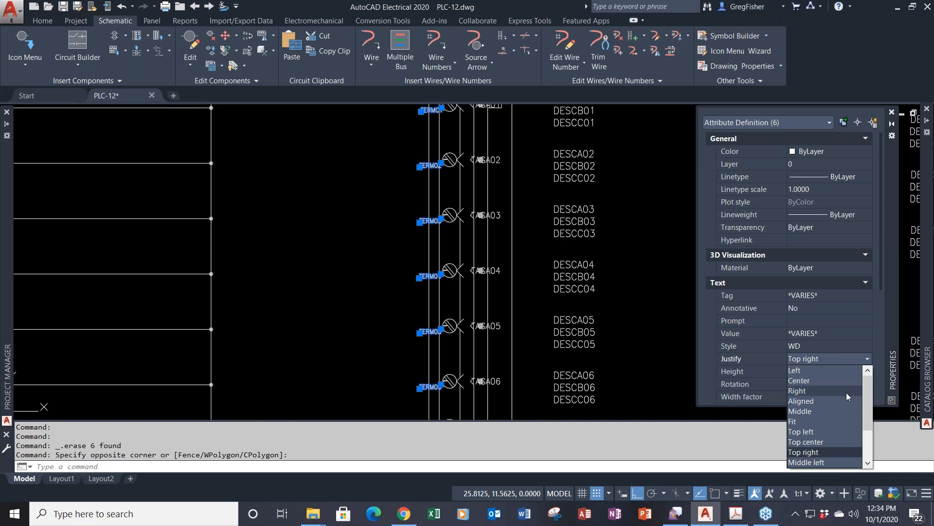
pyautogui.click(838, 383)
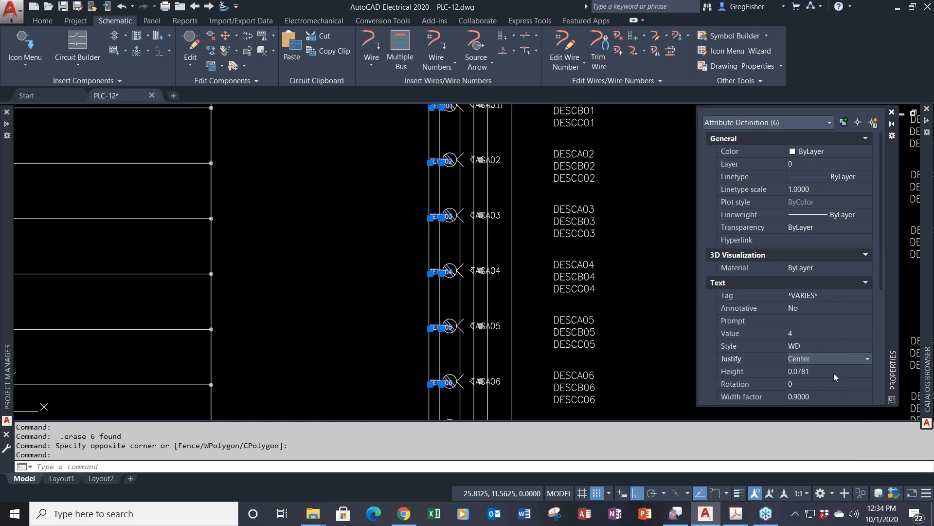
pyautogui.click(834, 372)
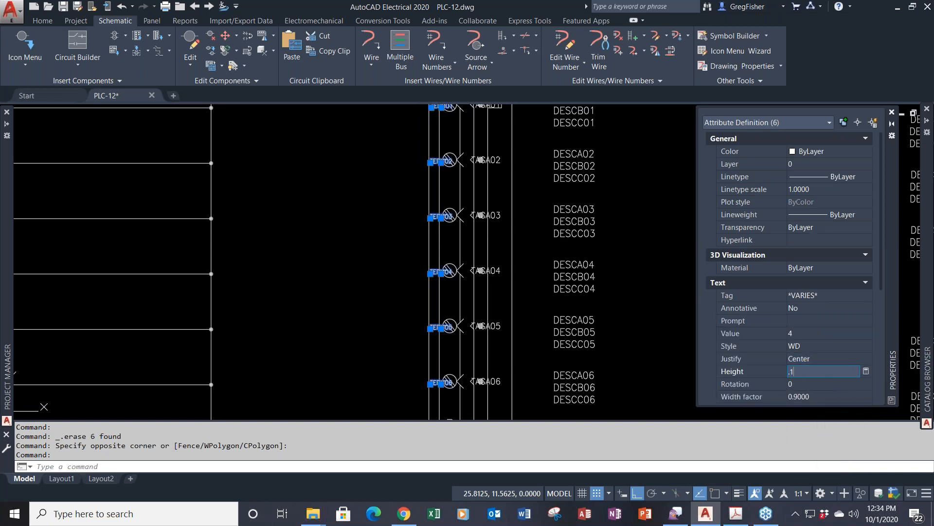
pyautogui.press('Tab')
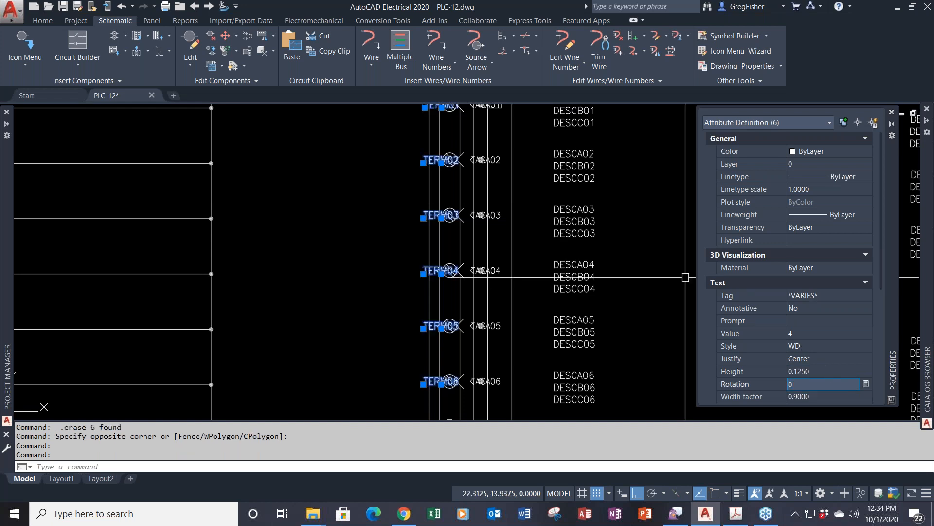
pyautogui.moveTo(640, 249); pyautogui.dragTo(622, 346, button='middle')
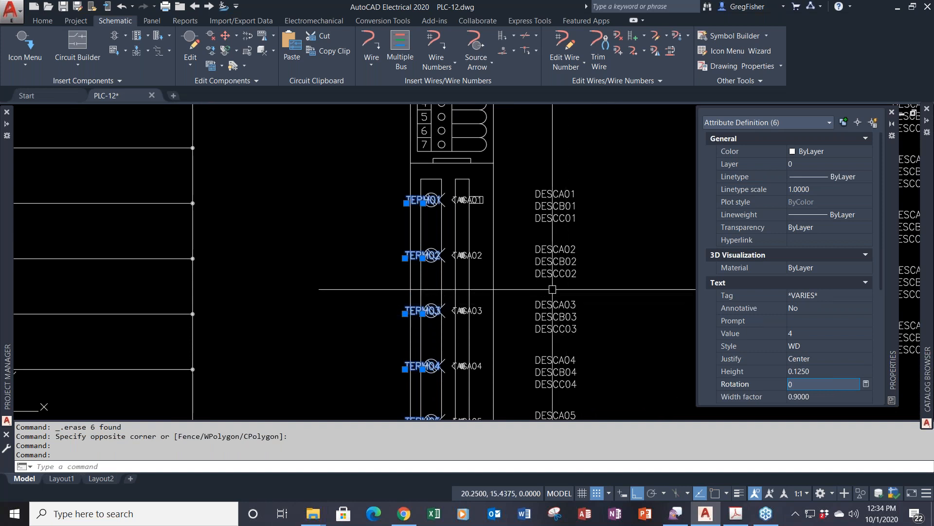
pyautogui.press('Return')
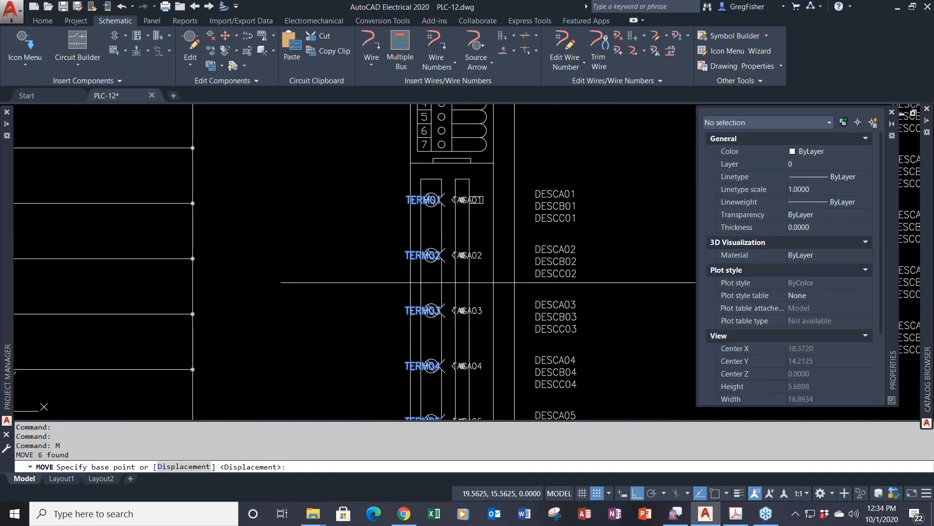
# - Move the TERM labels from TERM01's insertion point up above the terminal circles, Ortho off
pyautogui.keyDown('shift'); pyautogui.rightClick(432, 241); pyautogui.keyUp('shift')
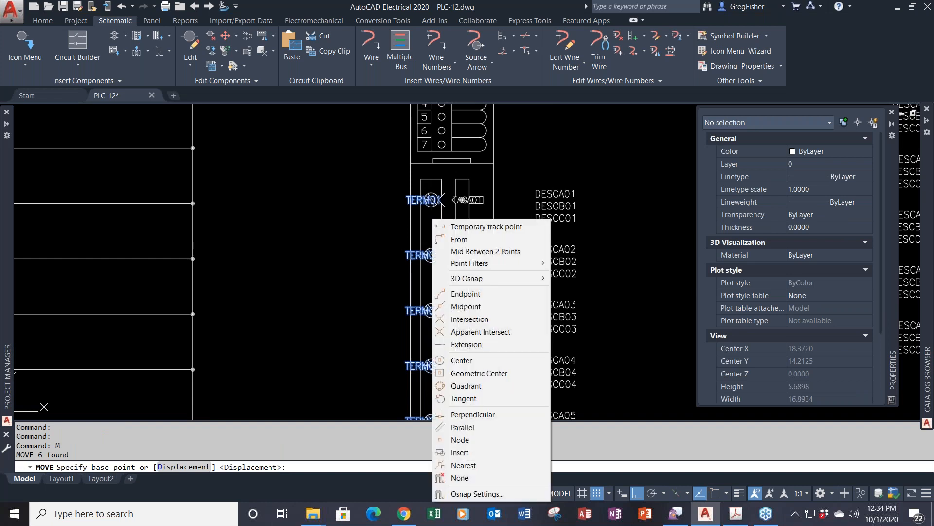
pyautogui.click(475, 452)
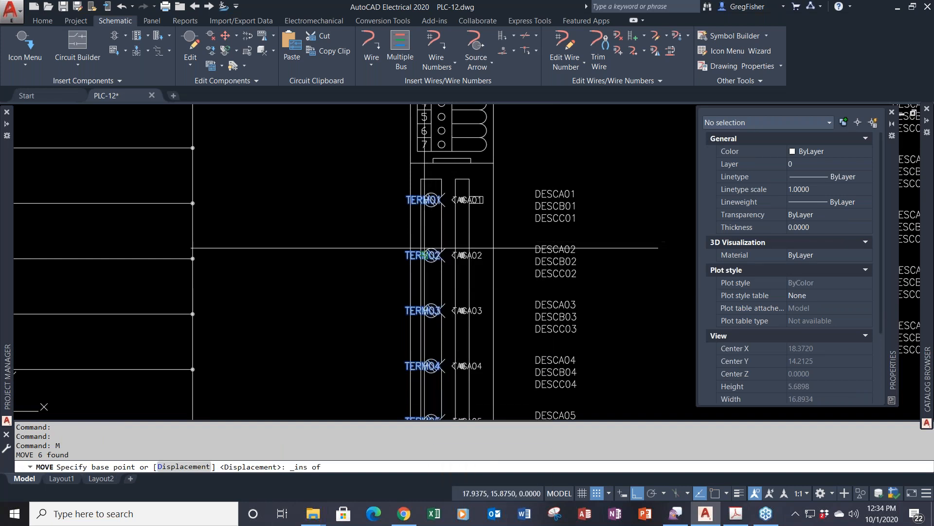
pyautogui.click(432, 203)
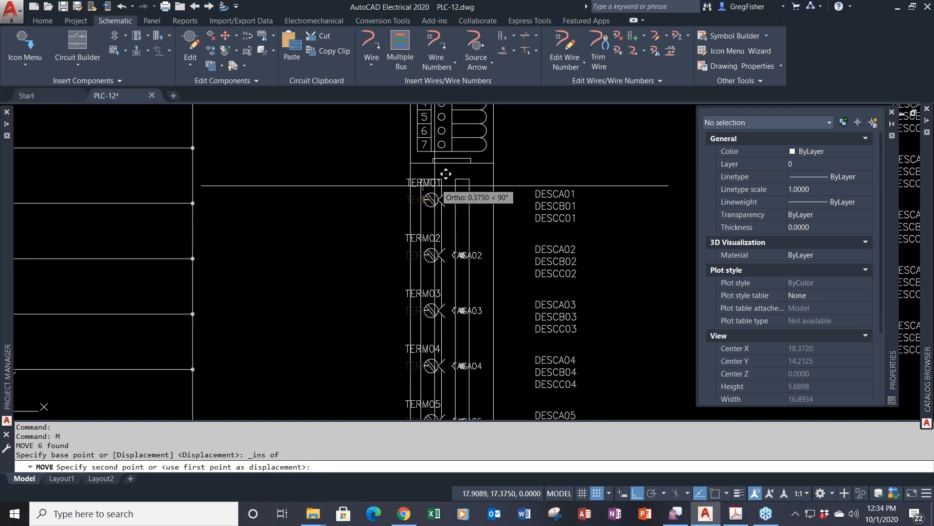
pyautogui.scroll(2, 445, 178)
pyautogui.press('F8')
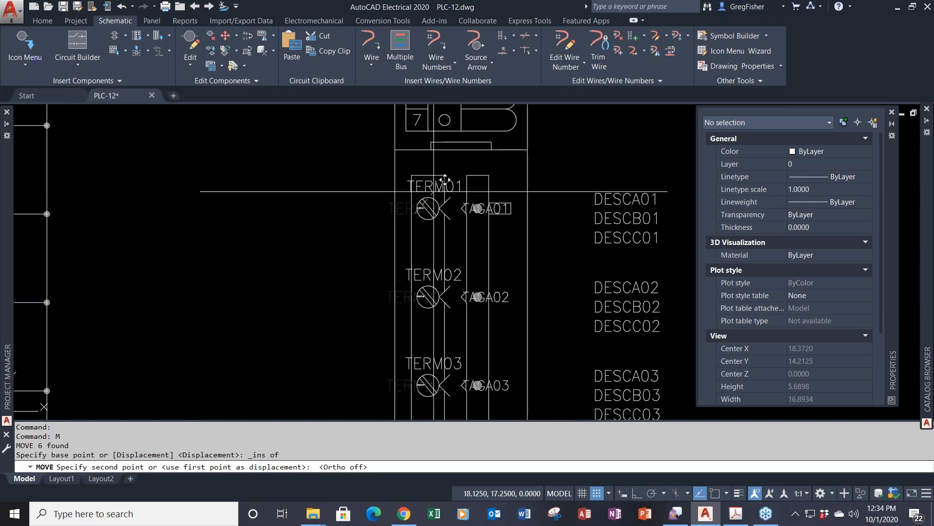
pyautogui.click(429, 190)
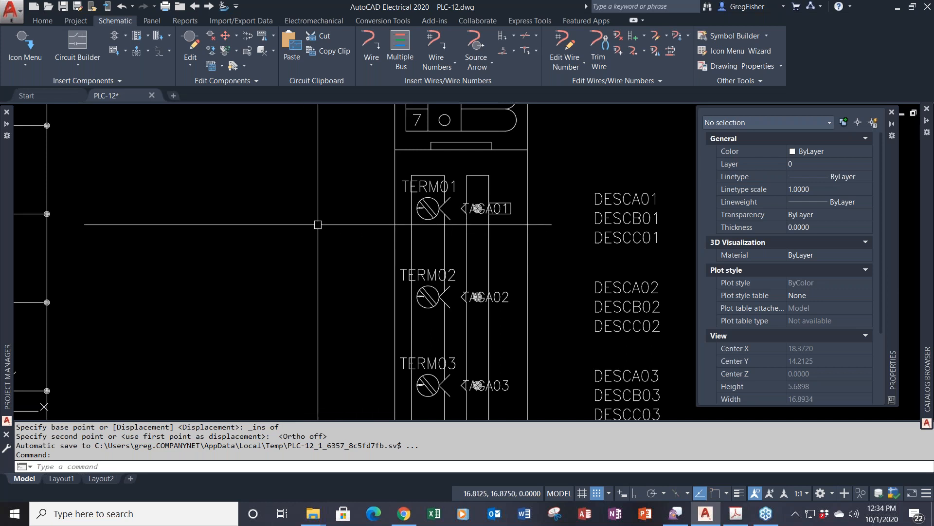
pyautogui.scroll(-2, 318, 224)
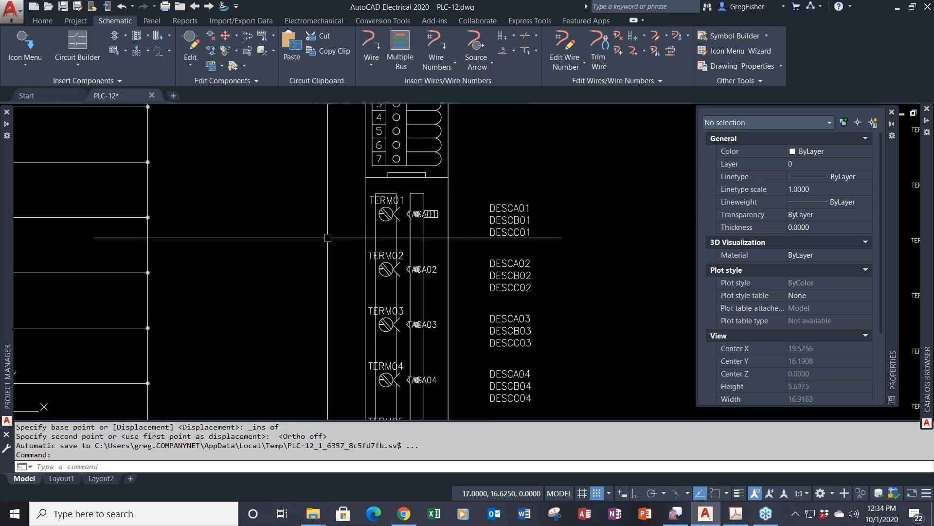
pyautogui.scroll(2, 327, 238)
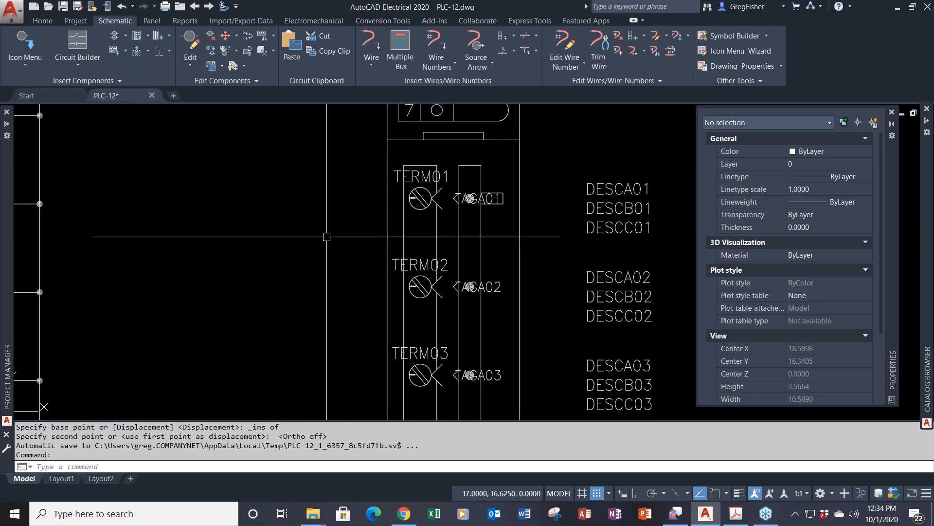
pyautogui.press('F9')
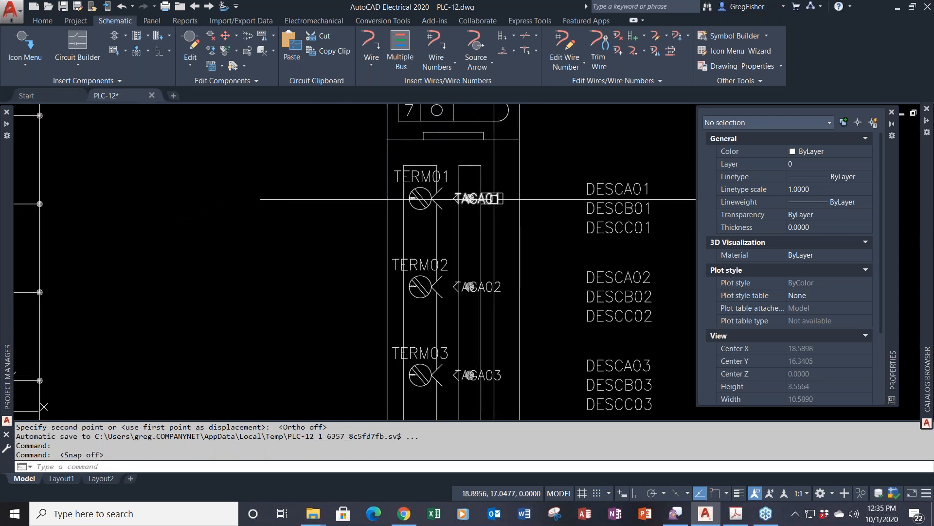
# - Select TAGA01 through TAGA06 and set their justification to Right in the Properties palette
pyautogui.click(497, 198)
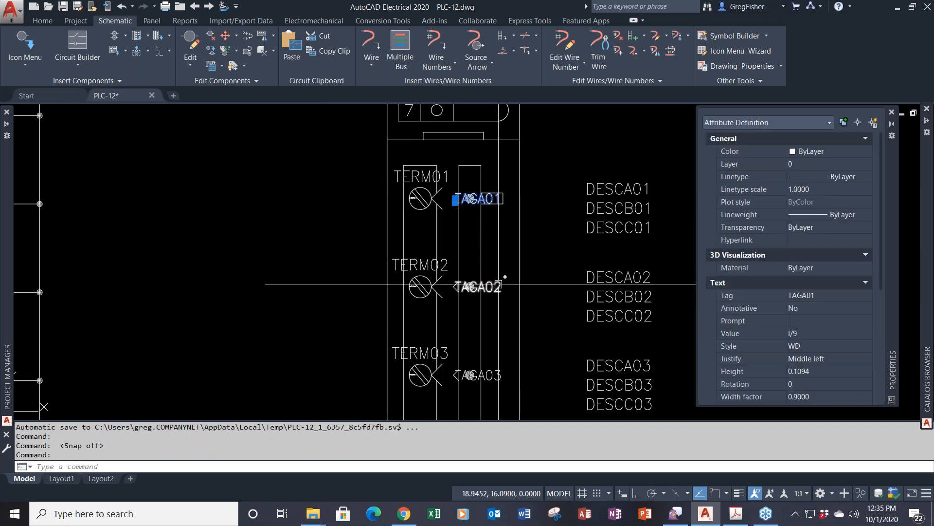
pyautogui.click(487, 286)
pyautogui.click(477, 374)
pyautogui.scroll(-2, 506, 343)
pyautogui.scroll(-2, 506, 343)
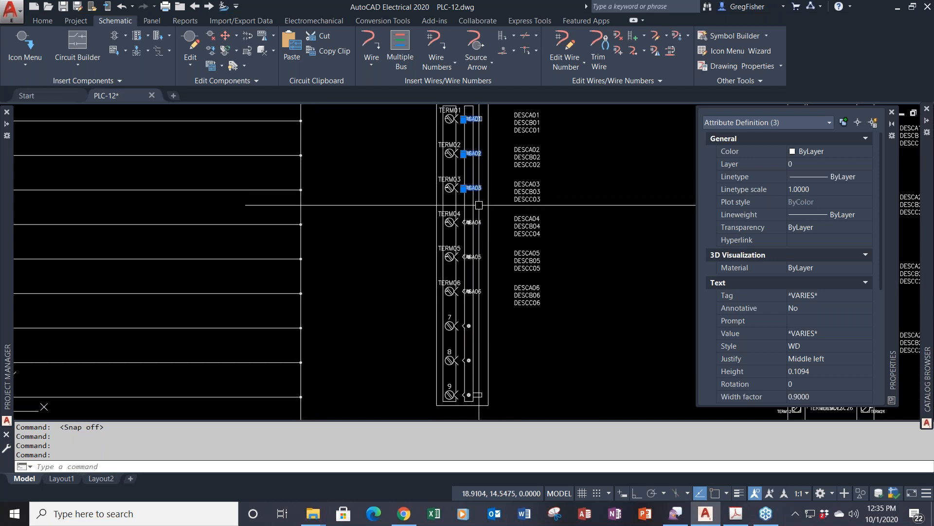
pyautogui.click(479, 205)
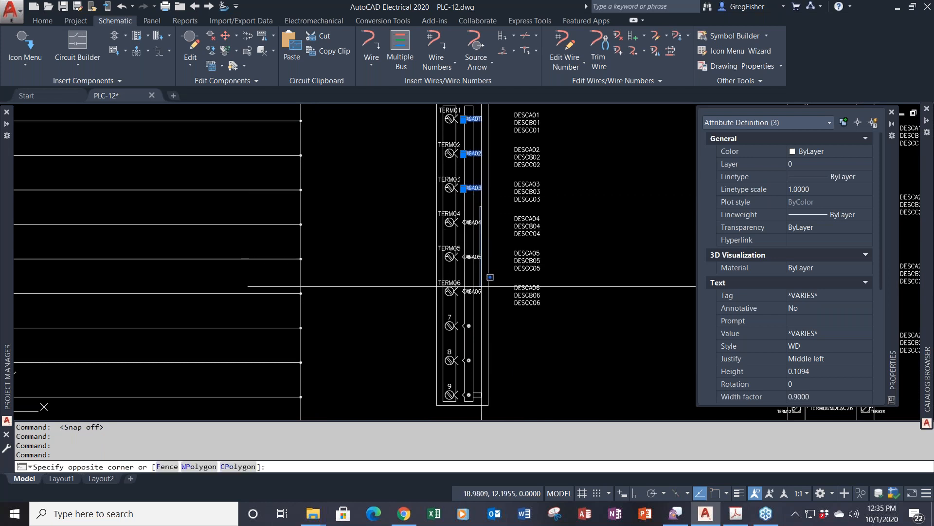
pyautogui.click(476, 296)
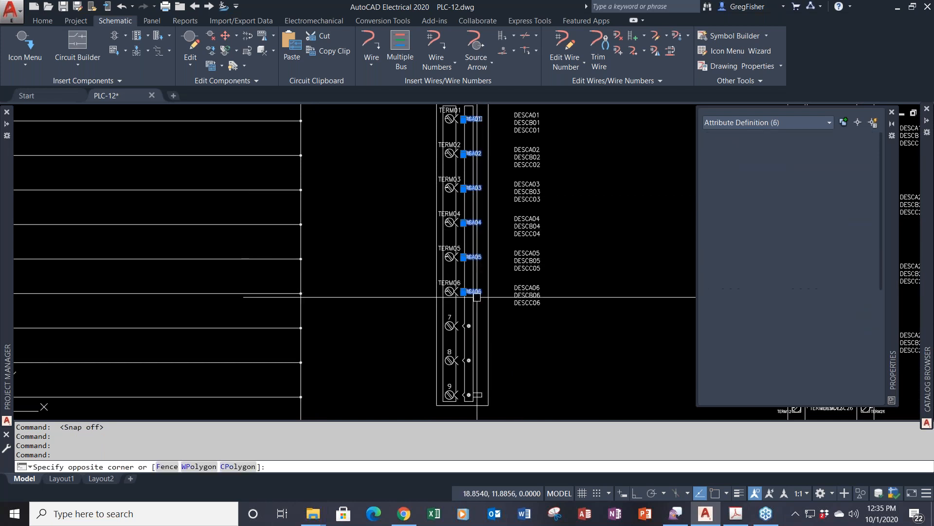
pyautogui.scroll(2, 459, 160)
pyautogui.scroll(2, 459, 160)
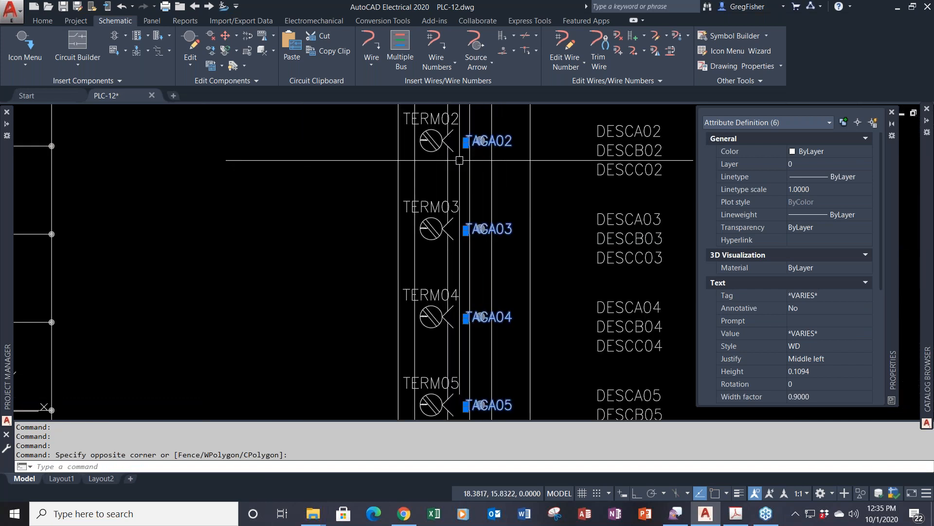
pyautogui.click(849, 361)
pyautogui.click(849, 360)
pyautogui.scroll(1, 856, 390)
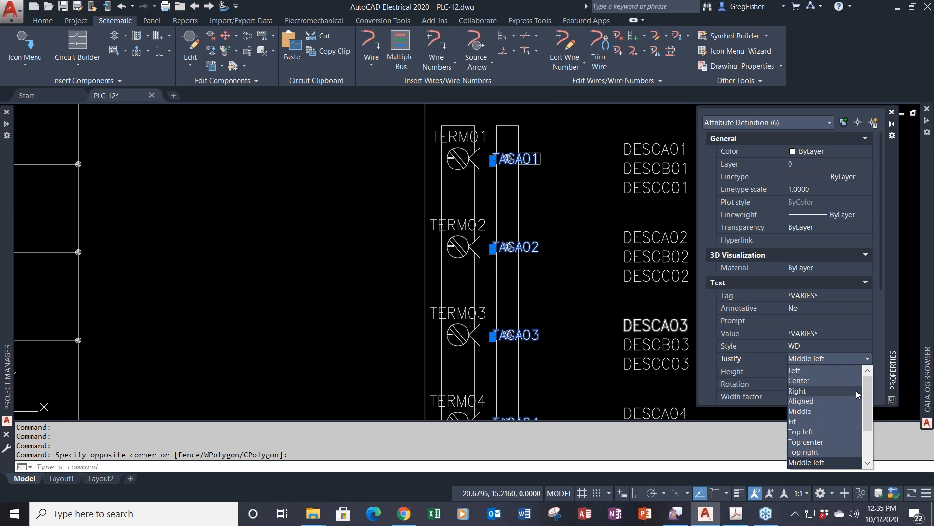
pyautogui.click(827, 391)
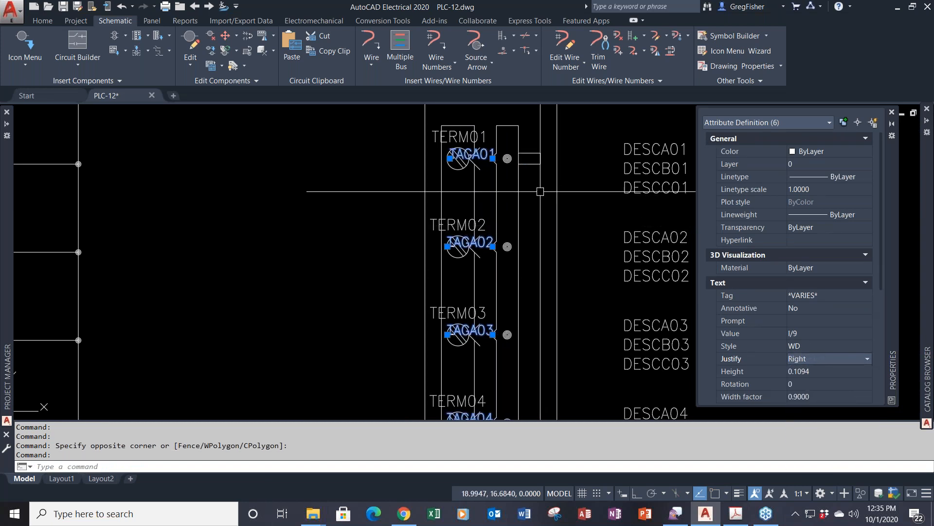
# - Move the six TAGA labels from their insertion point to the left of the terminals, grid snap on
pyautogui.write('M')
pyautogui.press('Return')
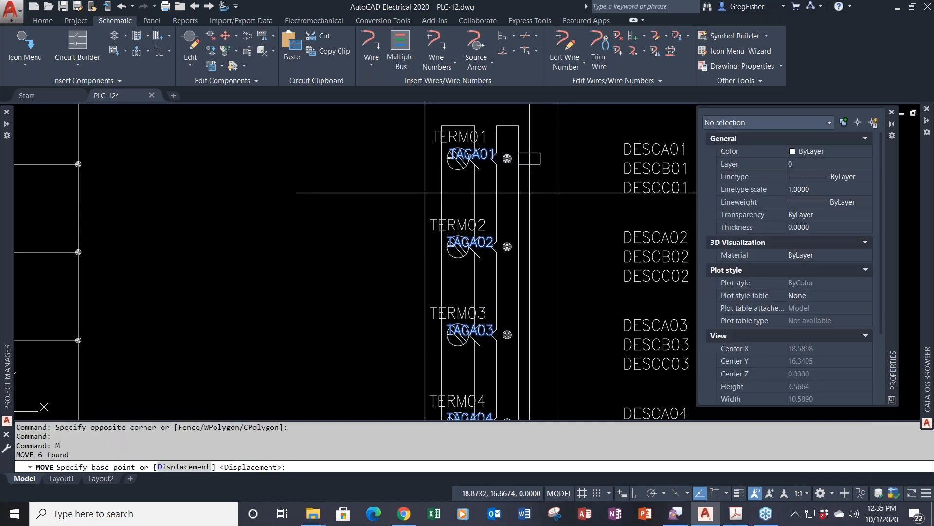
pyautogui.keyDown('shift'); pyautogui.rightClick(529, 193); pyautogui.keyUp('shift')
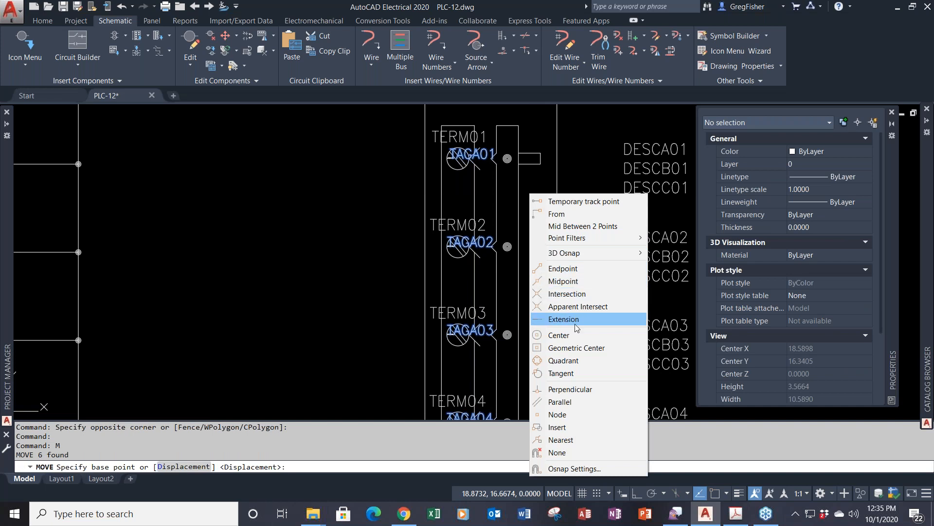
pyautogui.click(583, 424)
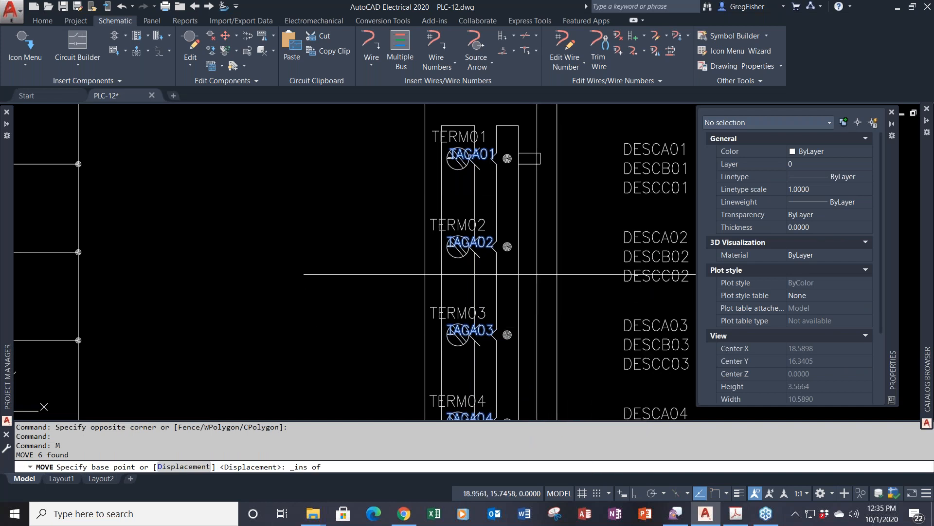
pyautogui.click(497, 156)
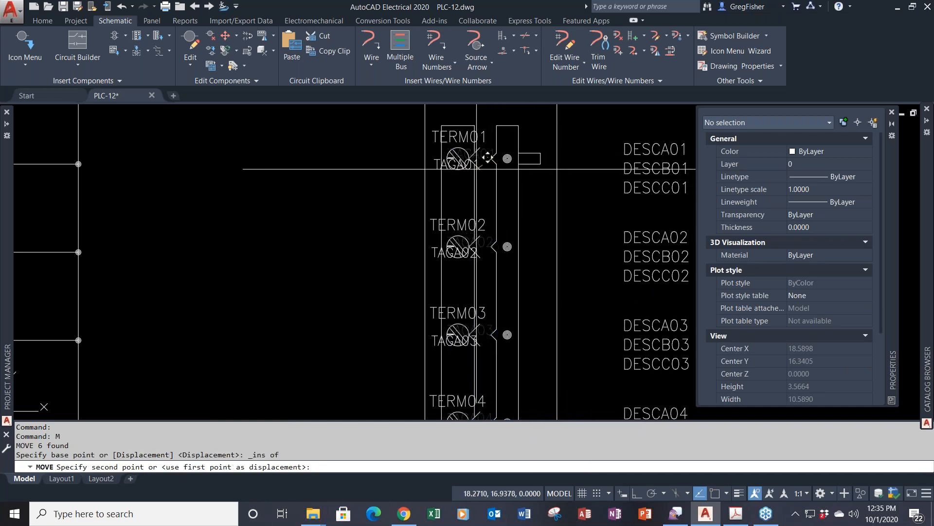
pyautogui.press('F9')
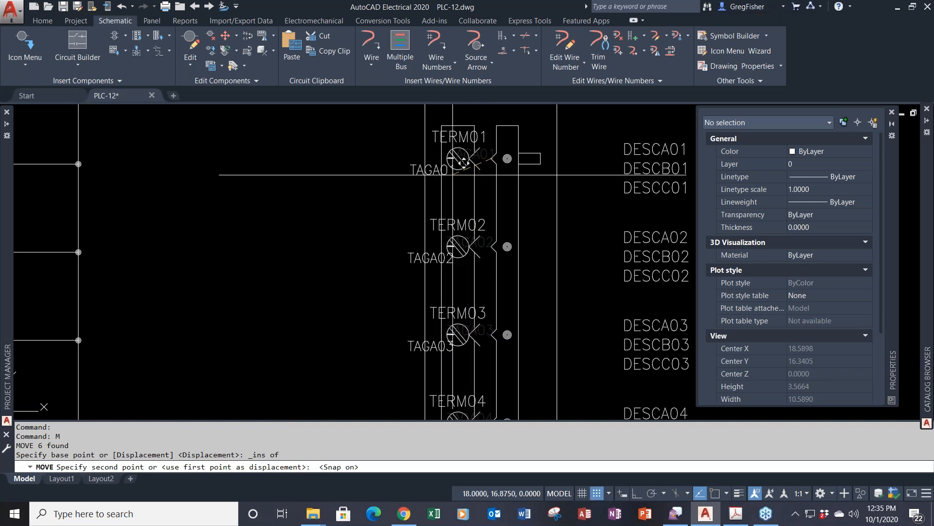
pyautogui.click(433, 164)
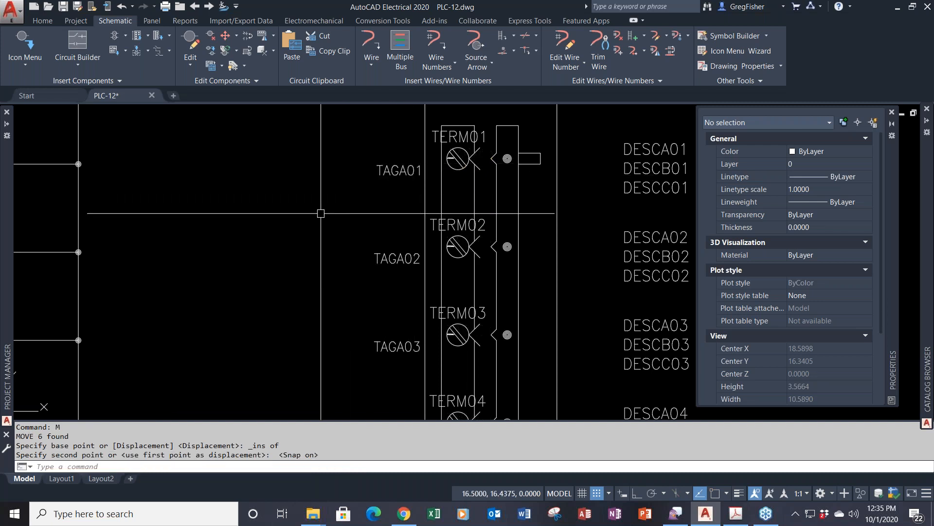
pyautogui.scroll(-5, 320, 212)
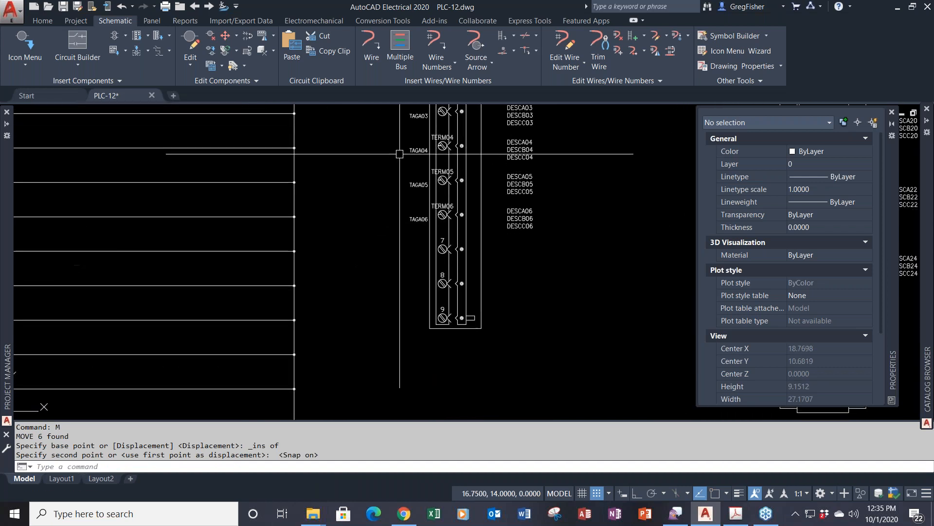
pyautogui.scroll(2, 405, 238)
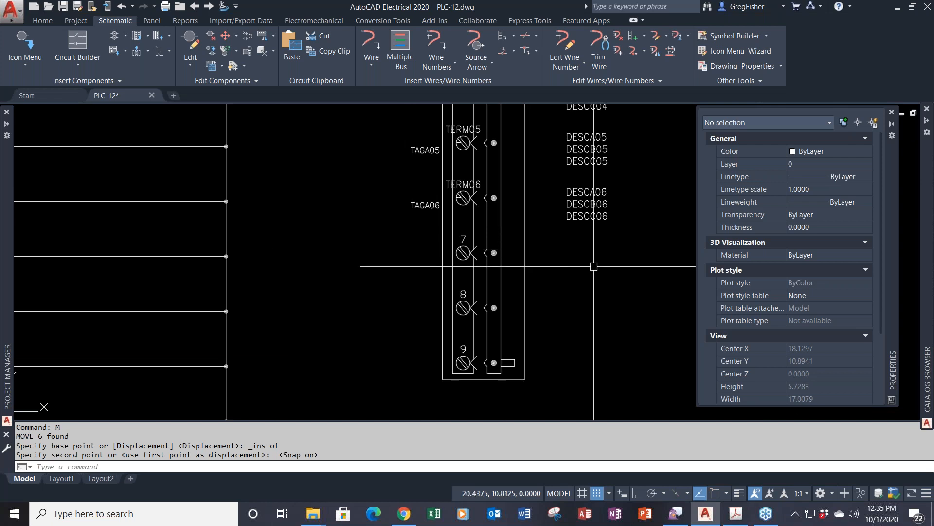
# - Erase the stray 7 and 8 number labels
pyautogui.click(467, 236)
pyautogui.click(463, 291)
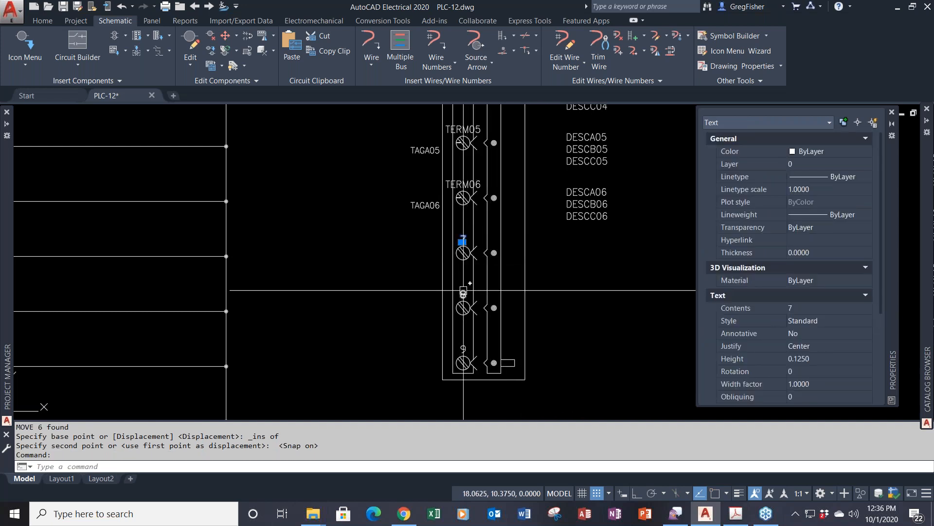
pyautogui.press('Delete')
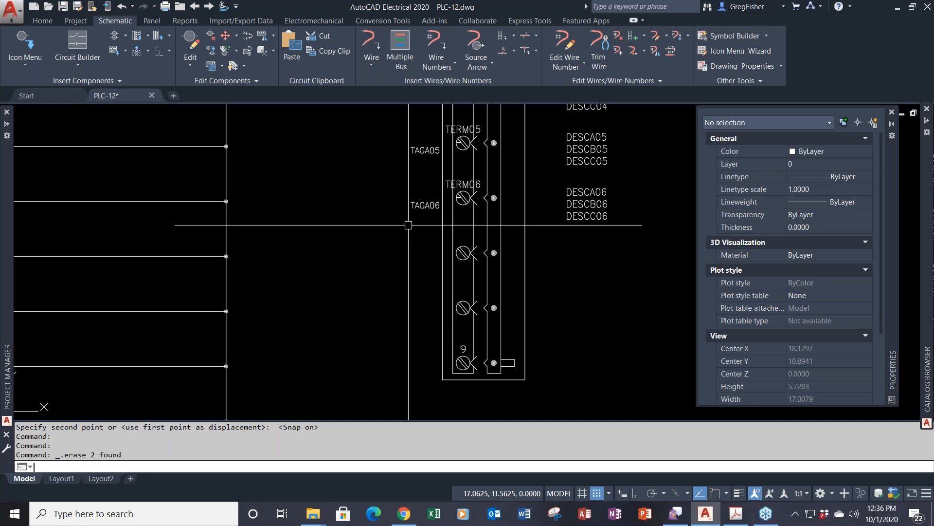
# - Copy TAGA06, TERM06, X4TERM06 and DESCA06–DESCC06 from terminal 6 onto the seventh and eighth rungs
pyautogui.press('Return')
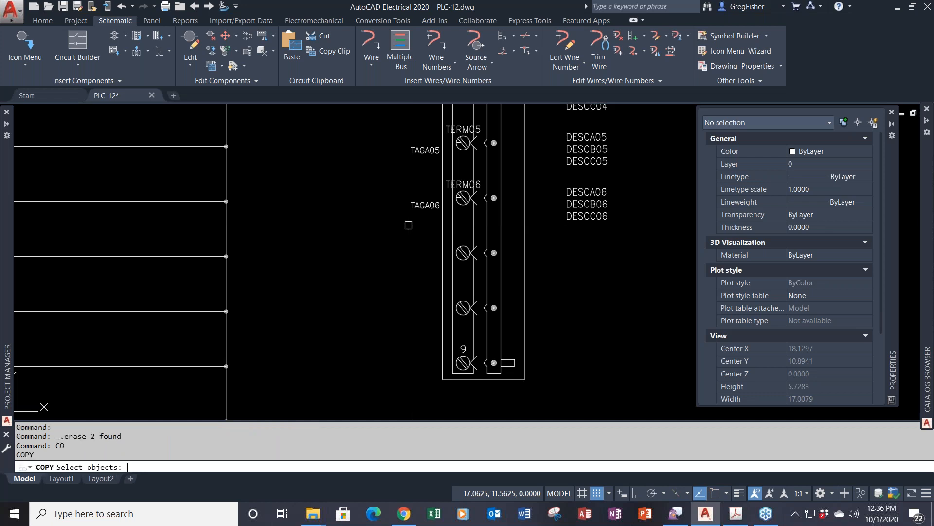
pyautogui.click(425, 204)
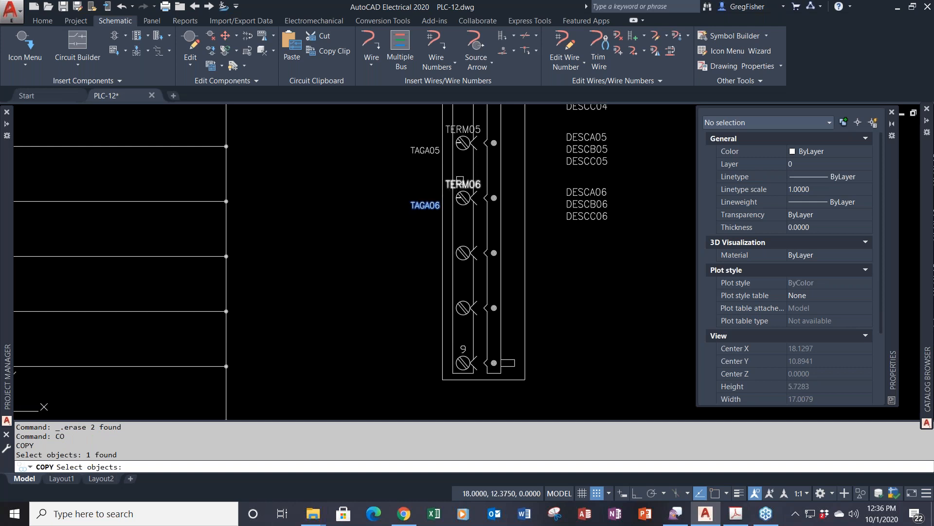
pyautogui.click(460, 183)
pyautogui.scroll(6, 459, 197)
pyautogui.click(459, 201)
pyautogui.scroll(-4, 459, 201)
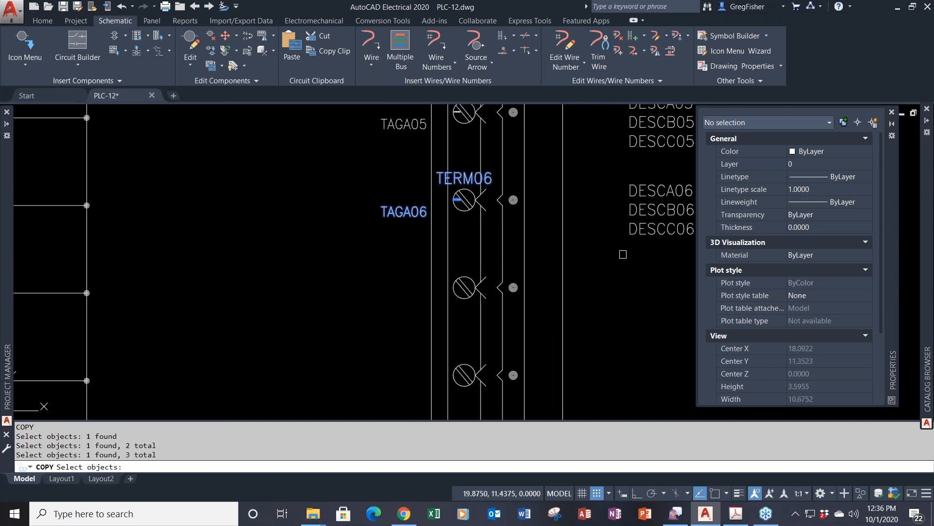
pyautogui.click(679, 249)
pyautogui.click(623, 178)
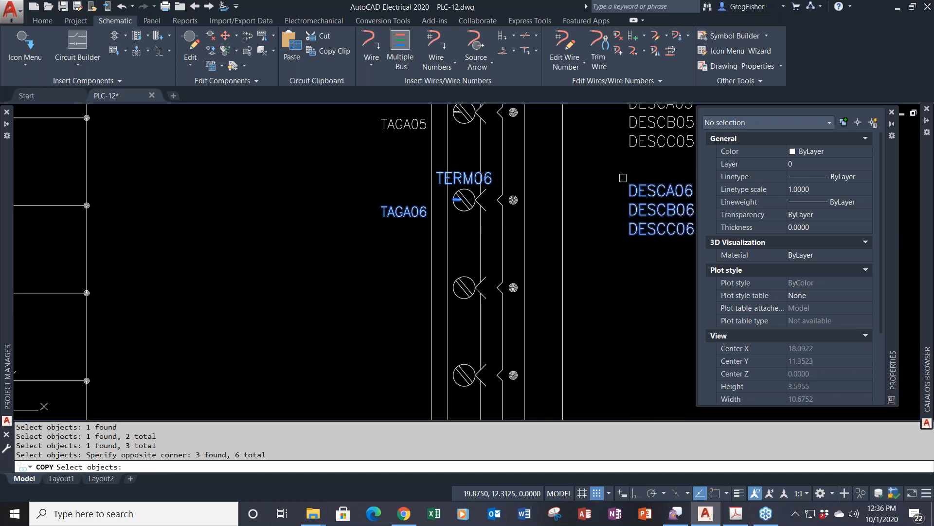
pyautogui.press('Return')
pyautogui.scroll(-2, 568, 249)
pyautogui.scroll(2, 568, 249)
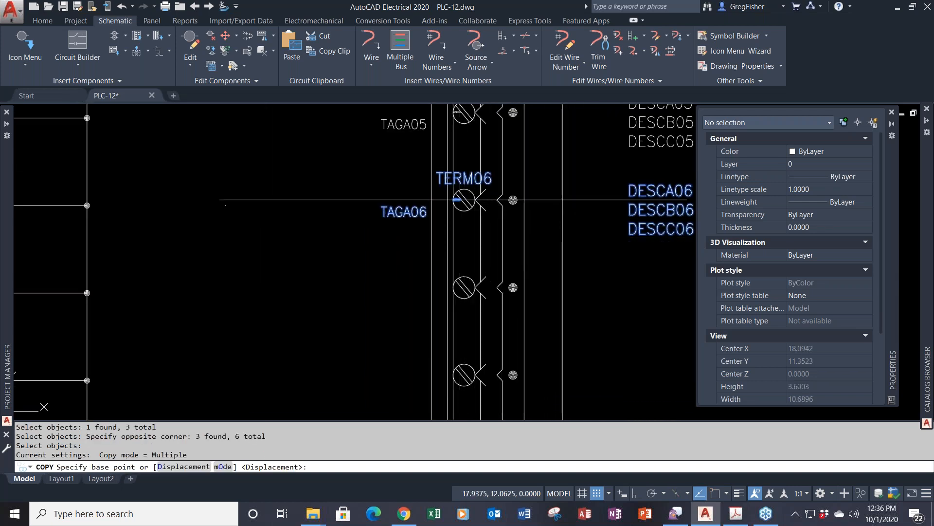
pyautogui.click(458, 200)
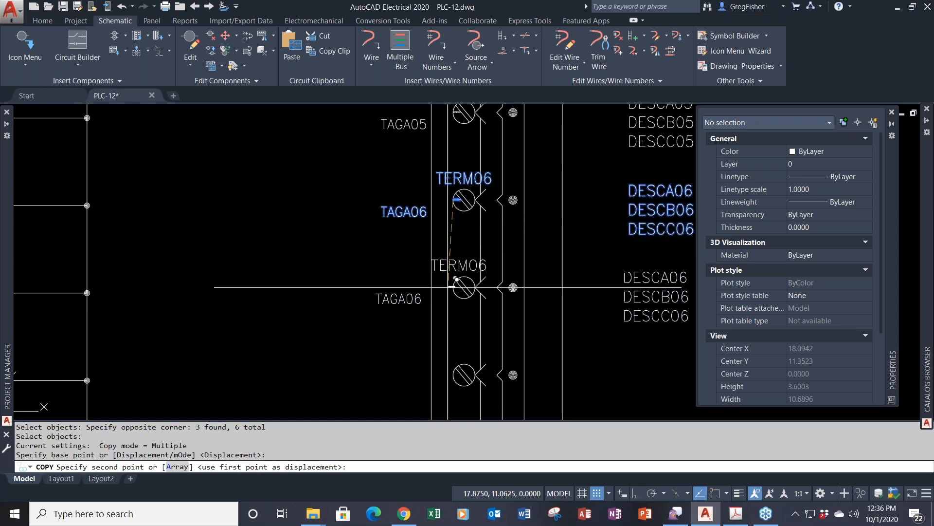
pyautogui.click(458, 287)
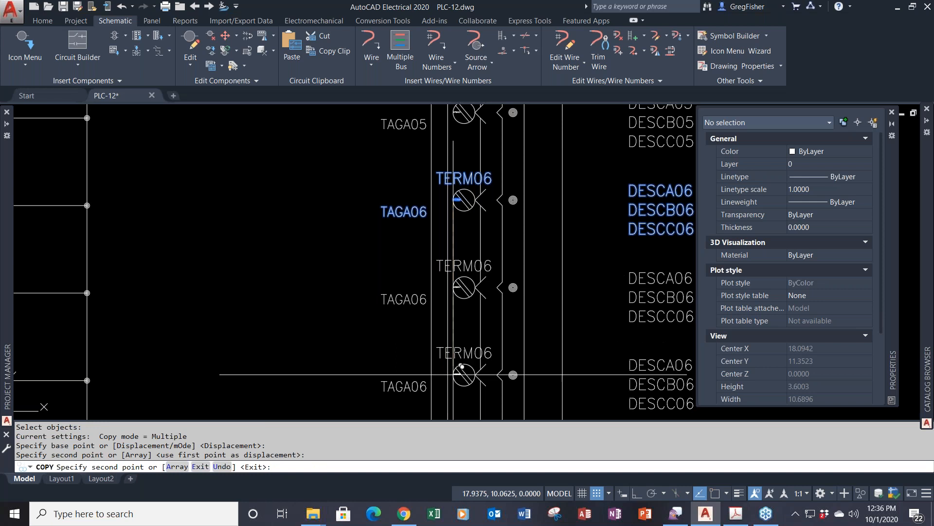
pyautogui.click(457, 374)
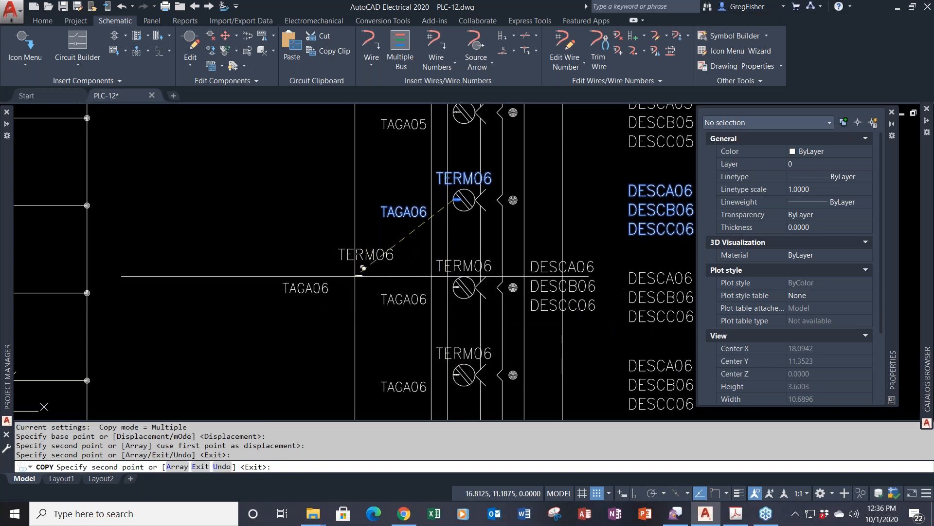
pyautogui.press('Return')
pyautogui.moveTo(355, 276); pyautogui.dragTo(325, 243, button='middle')
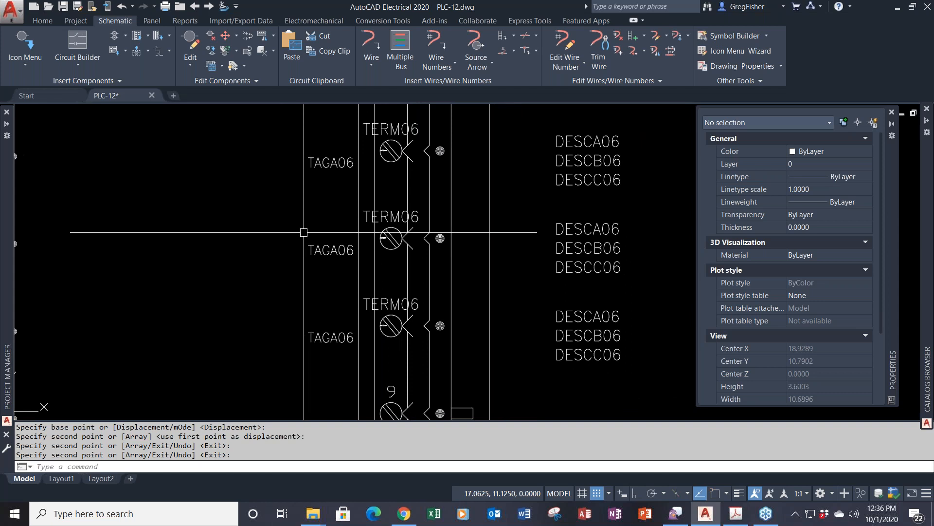
# - Rename the copied tags to TAGA07, TERM07 and X4TERM07
pyautogui.doubleClick(326, 246)
pyautogui.moveTo(489, 298); pyautogui.dragTo(503, 296)
pyautogui.write('7')
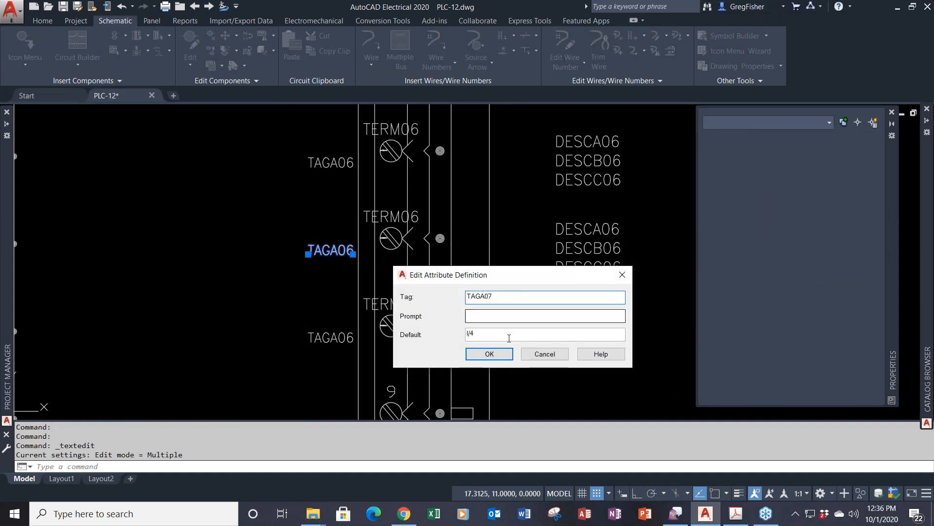
pyautogui.click(505, 355)
pyautogui.click(390, 227)
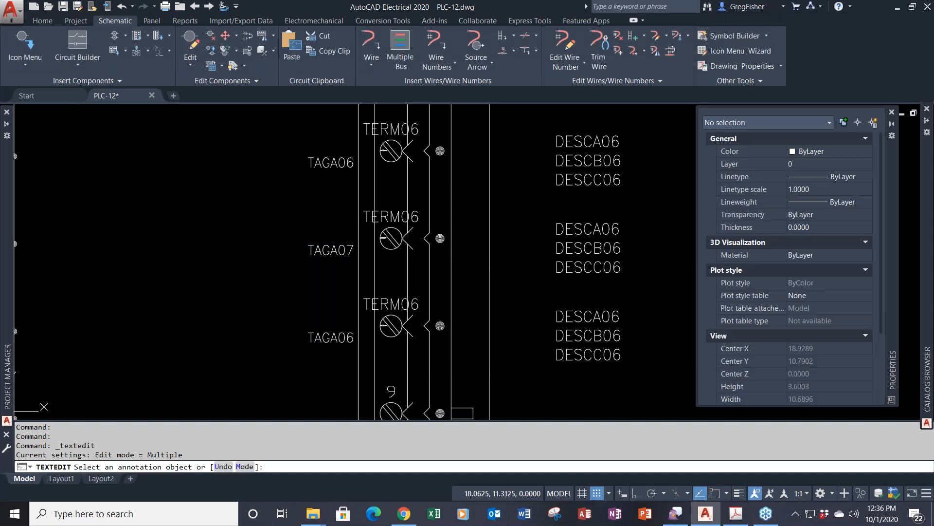
pyautogui.moveTo(489, 297); pyautogui.dragTo(514, 298)
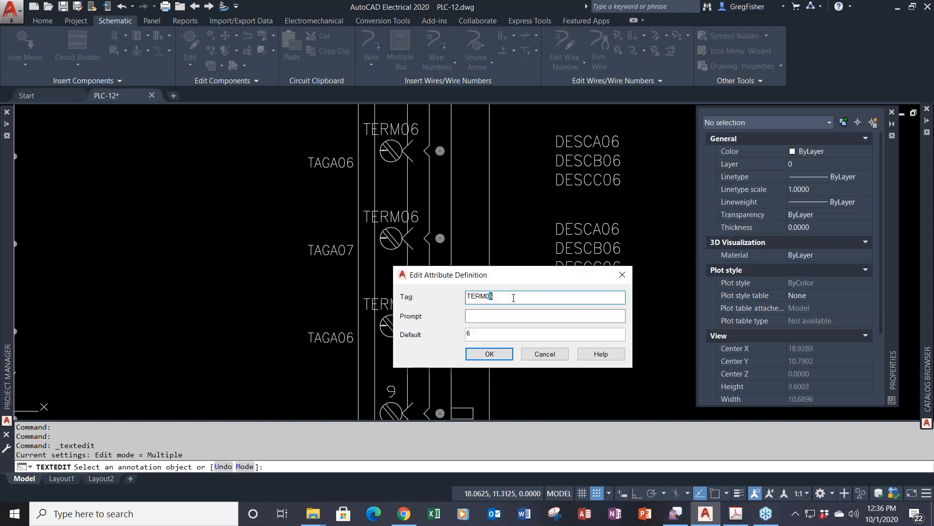
pyautogui.write('7')
pyautogui.click(486, 335)
pyautogui.click(473, 349)
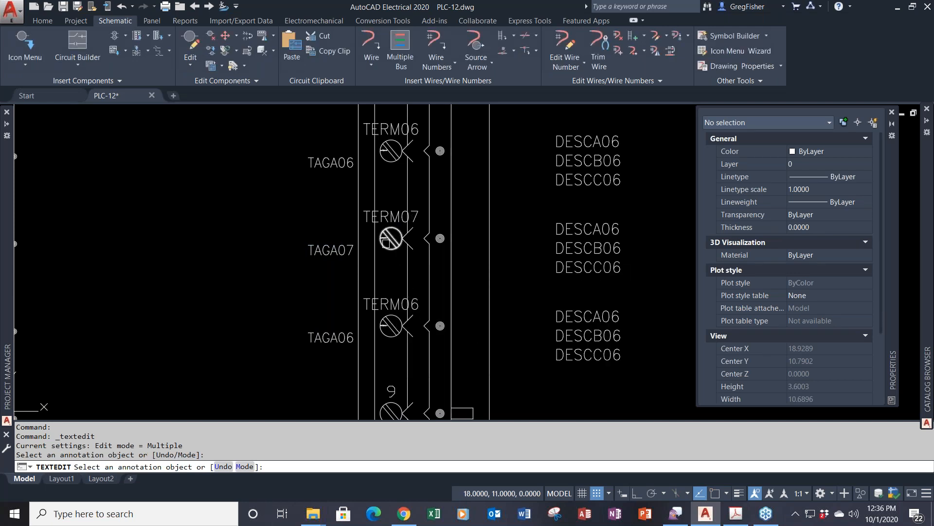
pyautogui.click(398, 252)
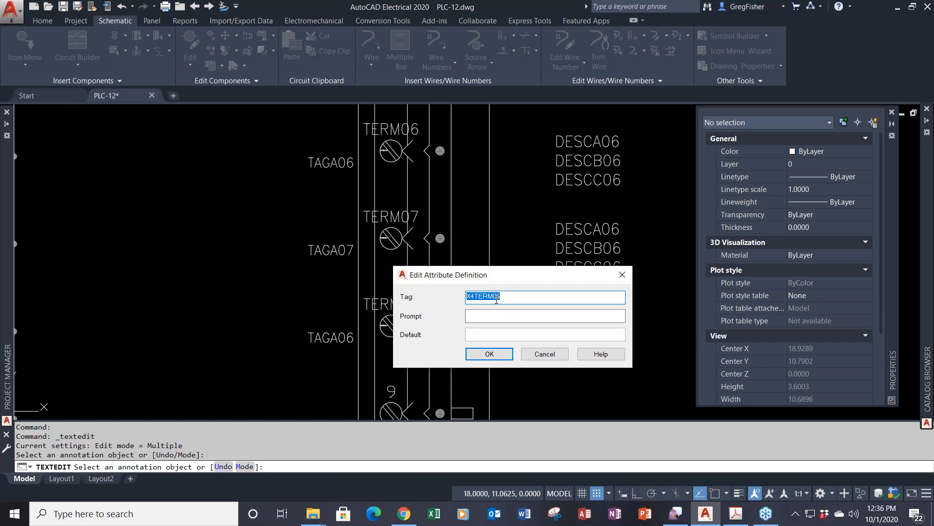
pyautogui.moveTo(497, 297); pyautogui.dragTo(533, 305)
pyautogui.write('7')
pyautogui.click(489, 354)
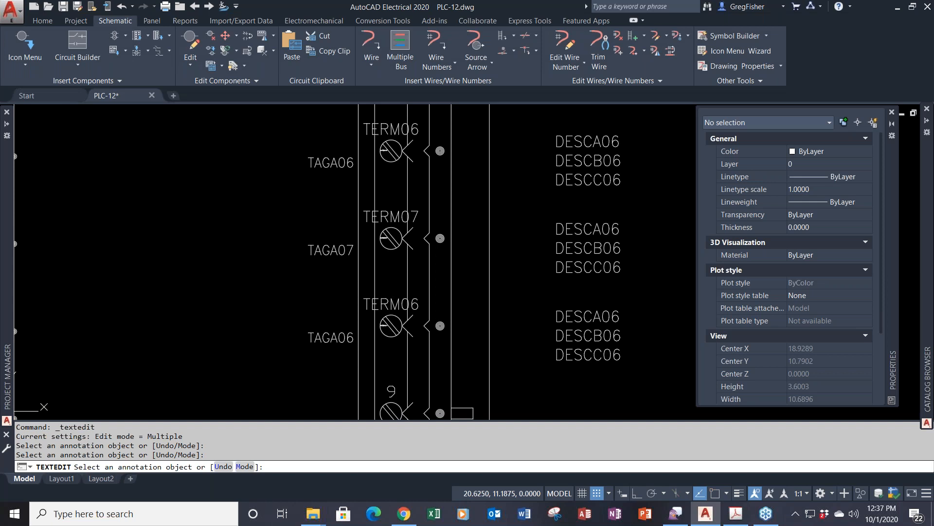
# - Rename the copied description tags to DESCA07, DESCB07 and DESCC07
pyautogui.click(627, 227)
pyautogui.click(508, 296)
pyautogui.press('BackSpace')
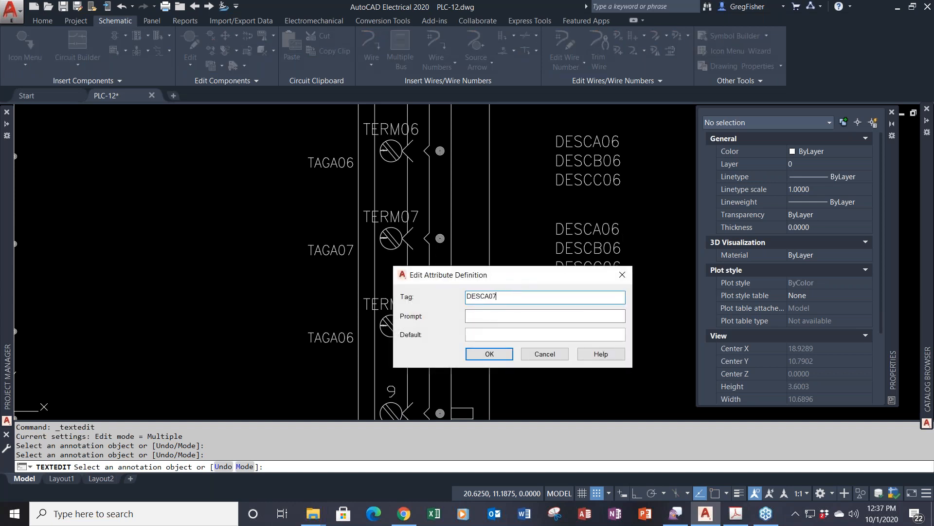
pyautogui.click(489, 354)
pyautogui.click(605, 254)
pyautogui.click(506, 298)
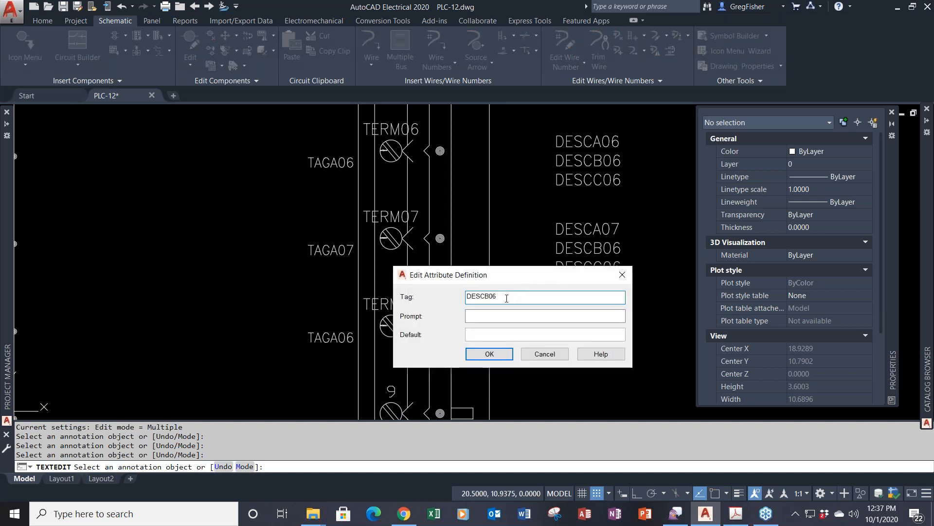
pyautogui.write('7')
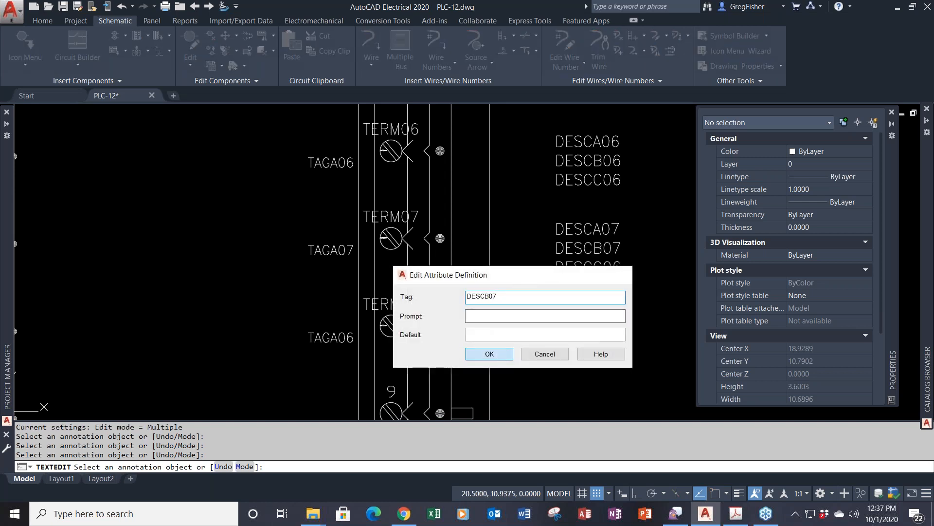
pyautogui.click(489, 354)
pyautogui.click(626, 271)
pyautogui.click(514, 295)
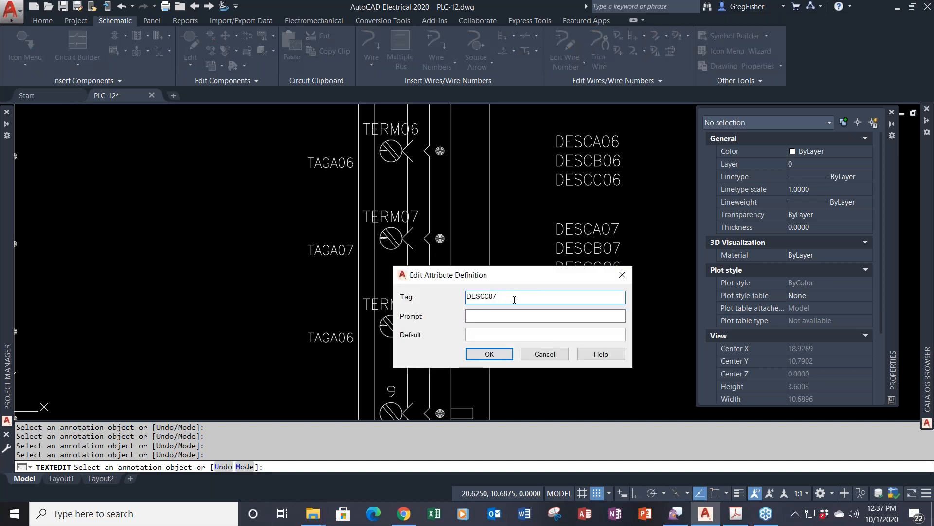
pyautogui.write('7')
pyautogui.click(489, 354)
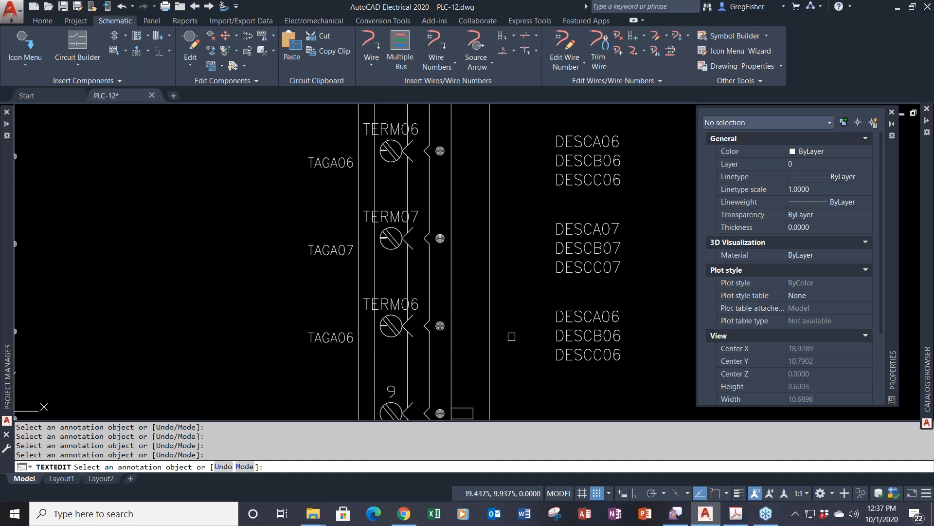
pyautogui.moveTo(325, 385); pyautogui.dragTo(328, 326, button='middle')
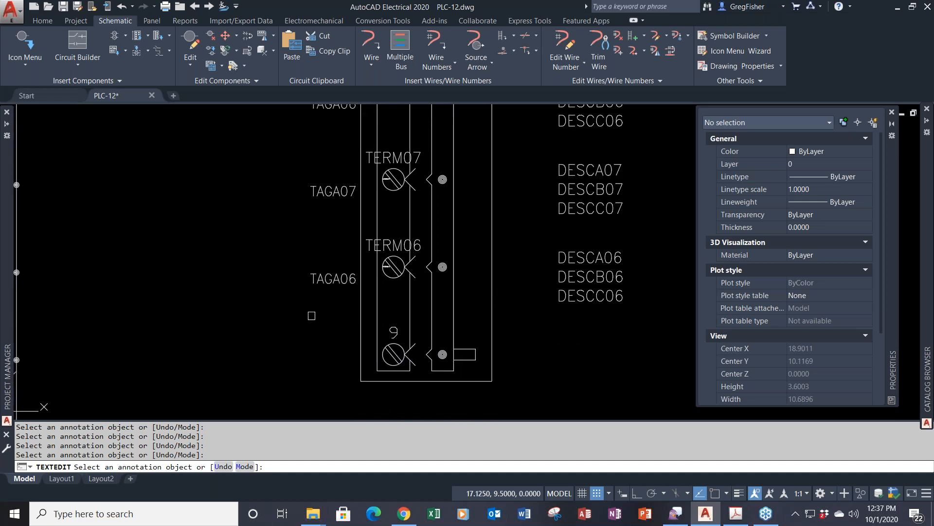
# - Rename TAGA06 to TAGA08, and TERM06 to TERM08 with default value 8
pyautogui.click(328, 282)
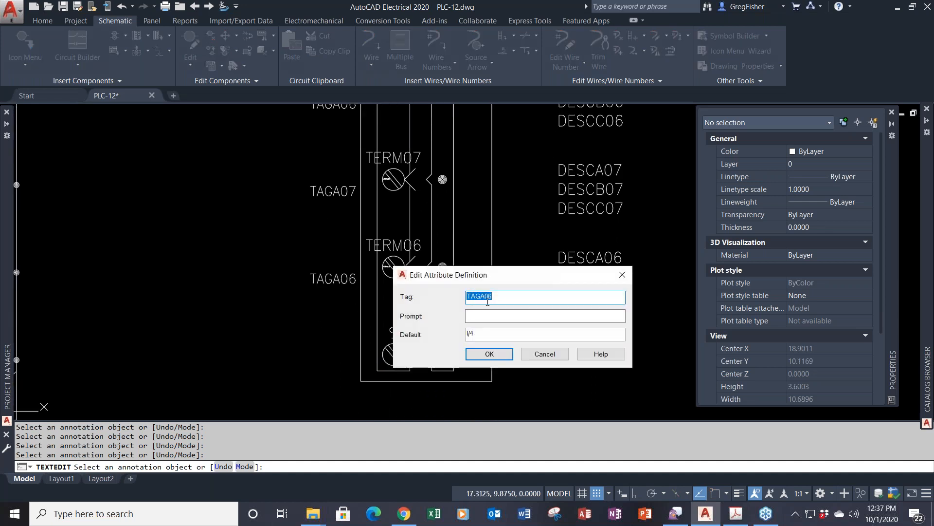
pyautogui.moveTo(488, 299); pyautogui.dragTo(493, 299)
pyautogui.write('8')
pyautogui.click(490, 354)
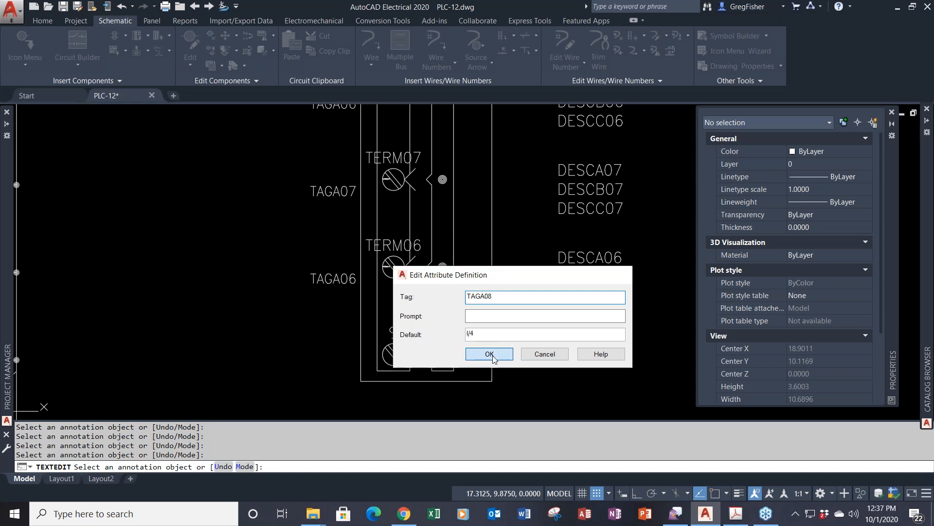
pyautogui.click(393, 244)
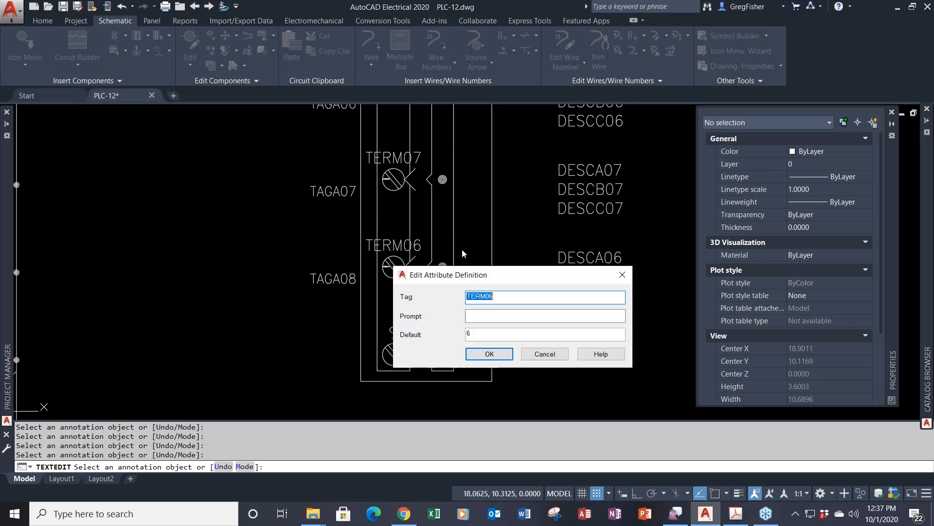
pyautogui.moveTo(491, 298); pyautogui.dragTo(511, 298)
pyautogui.write('8')
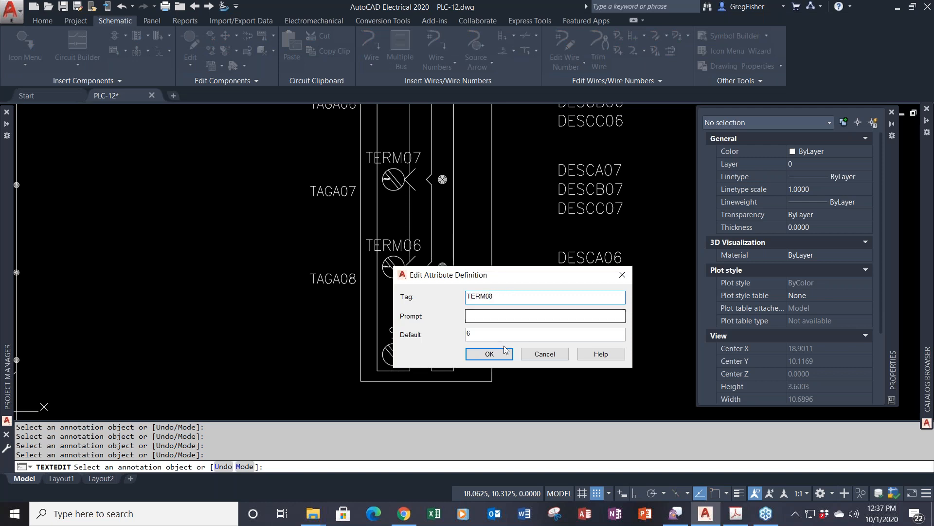
pyautogui.doubleClick(470, 334)
pyautogui.write('8')
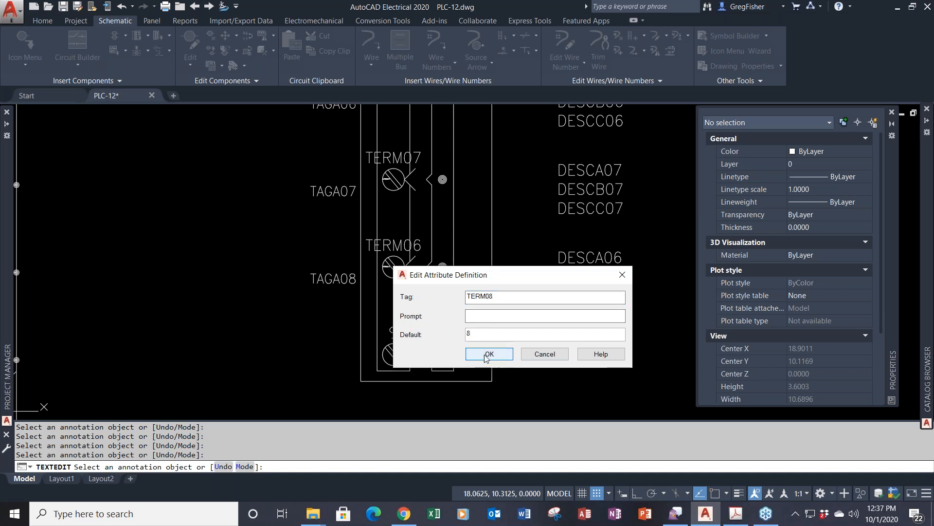
pyautogui.click(488, 353)
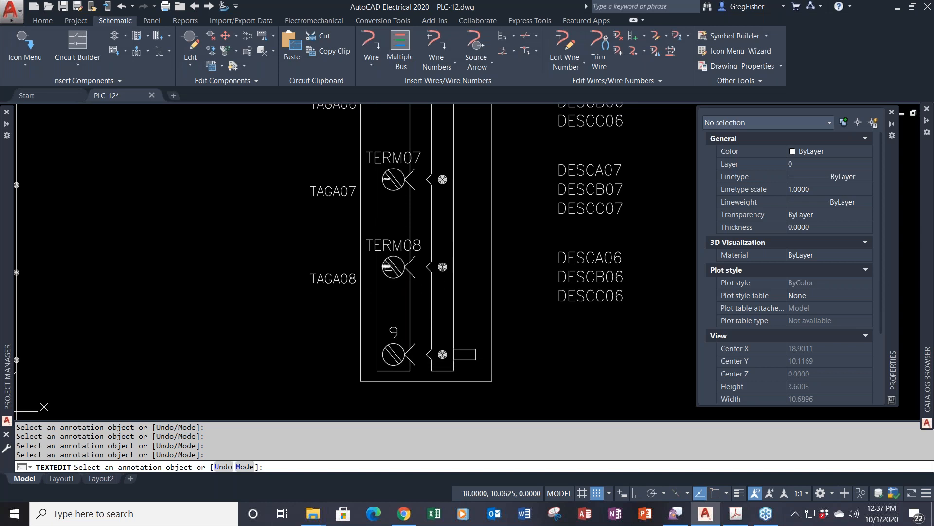
# - Change the connection attribute tag X4TERM06 to X4TERM09
pyautogui.click(412, 281)
pyautogui.moveTo(496, 297); pyautogui.dragTo(515, 296)
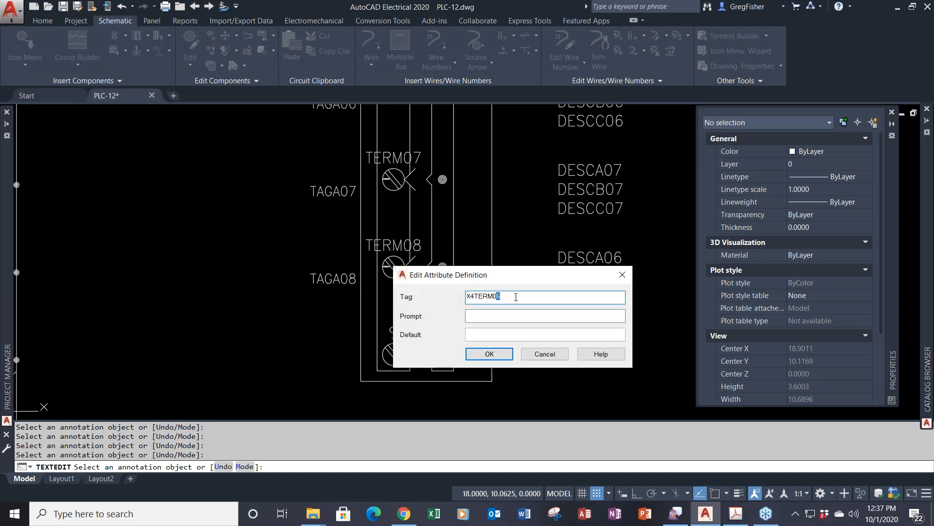
pyautogui.write('9')
pyautogui.click(489, 354)
# - Rename DESCA06, DESCB06 and DESCC06 to DESCA08, DESCB08 and DESCC08
pyautogui.click(605, 257)
pyautogui.moveTo(493, 297); pyautogui.dragTo(503, 297)
pyautogui.click(501, 355)
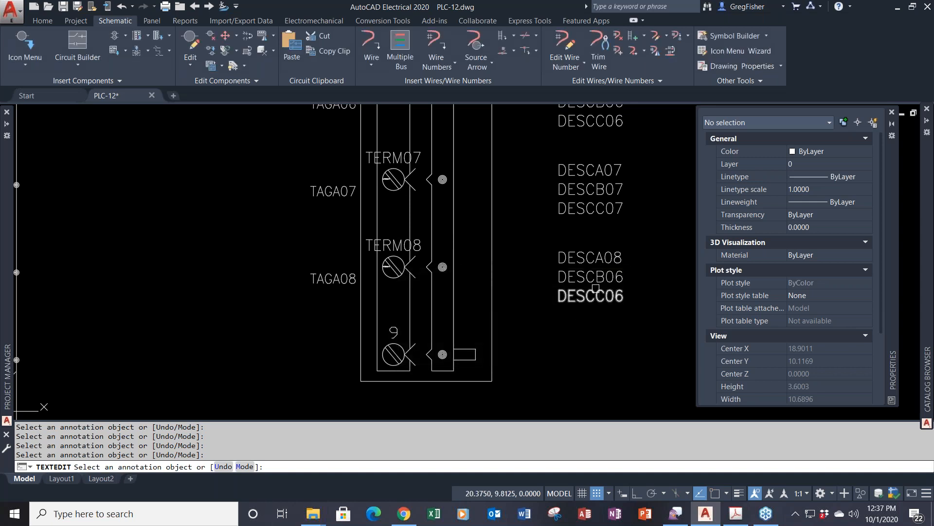
pyautogui.click(591, 276)
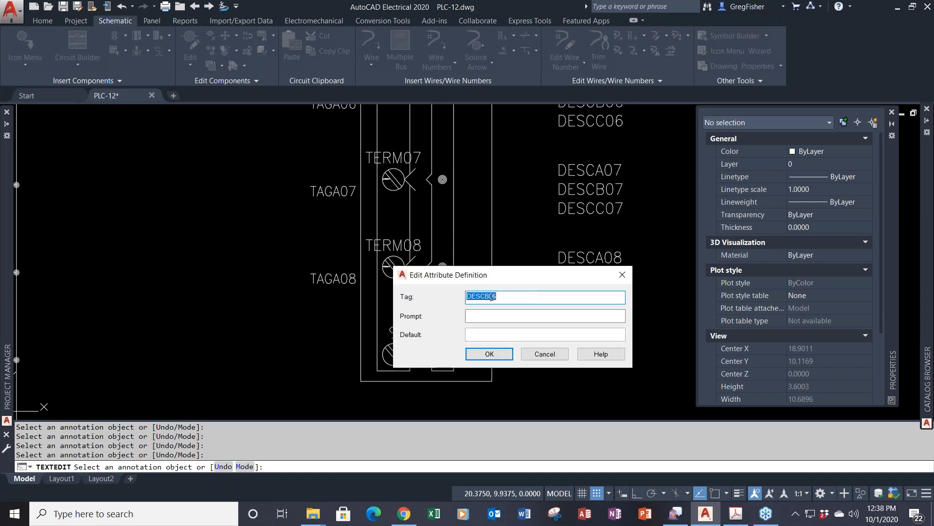
pyautogui.moveTo(493, 297); pyautogui.dragTo(497, 296)
pyautogui.write('8')
pyautogui.click(489, 353)
pyautogui.click(590, 295)
pyautogui.moveTo(494, 297); pyautogui.dragTo(519, 298)
pyautogui.write('8')
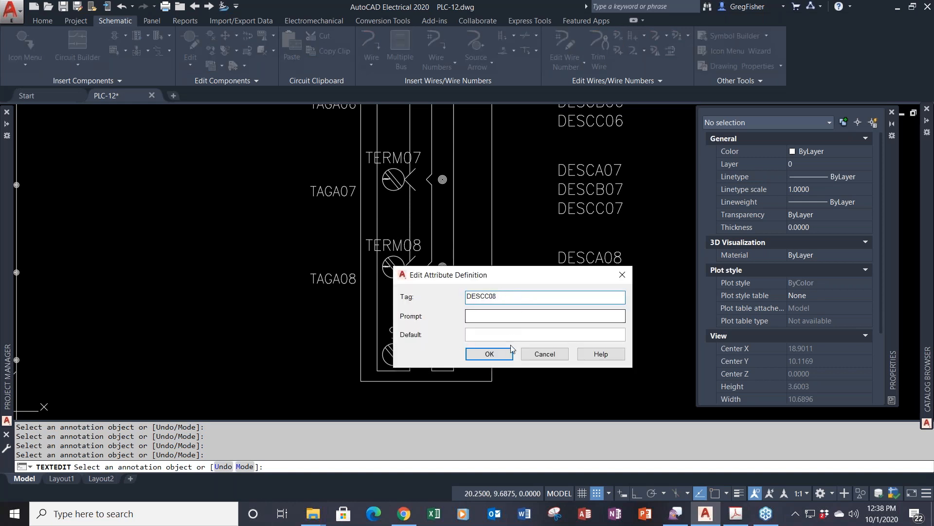
pyautogui.click(509, 353)
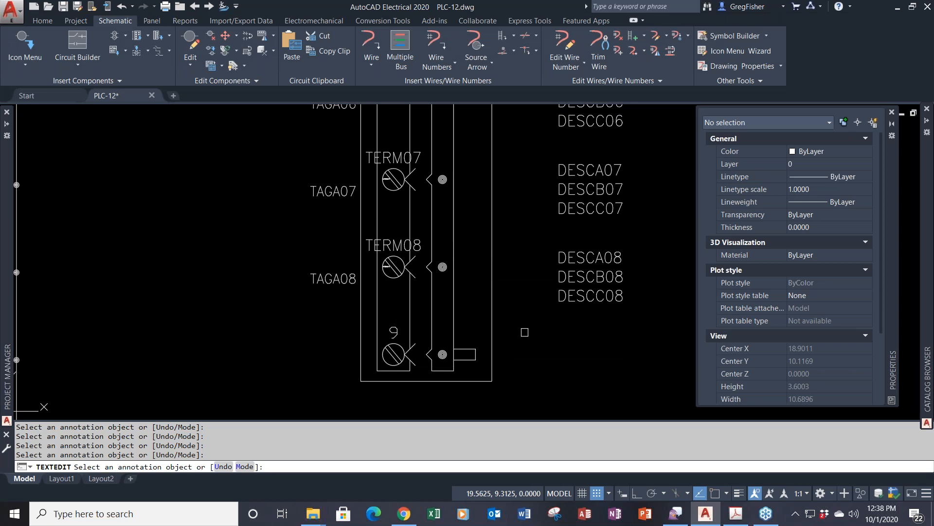
pyautogui.press('Escape')
pyautogui.scroll(-2, 523, 328)
# - Clear the I/ default values of TAGA01 through TAGA04, leaving them blank
pyautogui.scroll(-1, 292, 182)
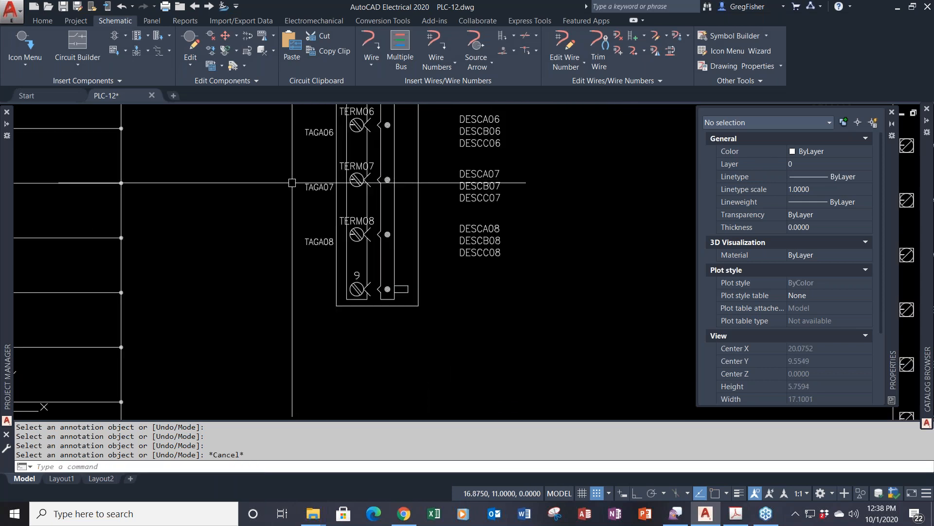
pyautogui.moveTo(292, 189); pyautogui.dragTo(344, 305, button='middle')
pyautogui.scroll(-2, 347, 222)
pyautogui.moveTo(347, 222); pyautogui.dragTo(387, 307, button='middle')
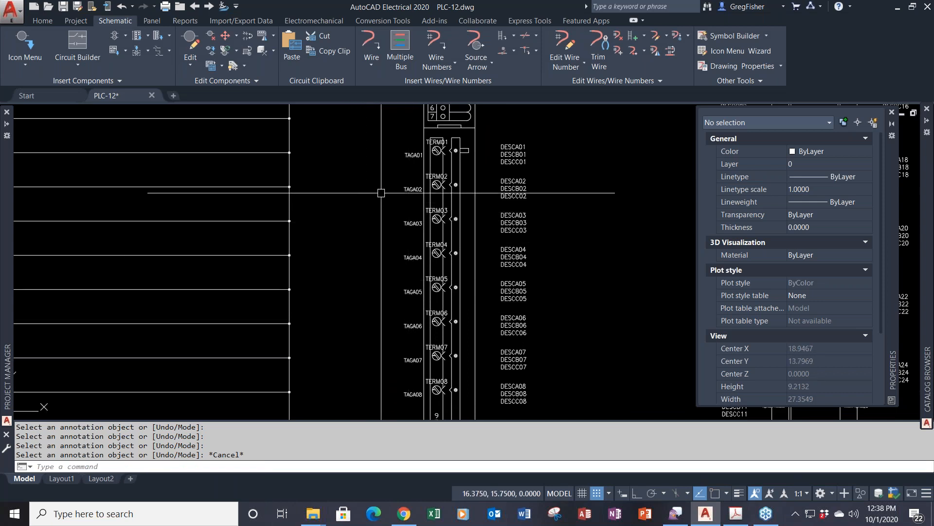
pyautogui.doubleClick(413, 155)
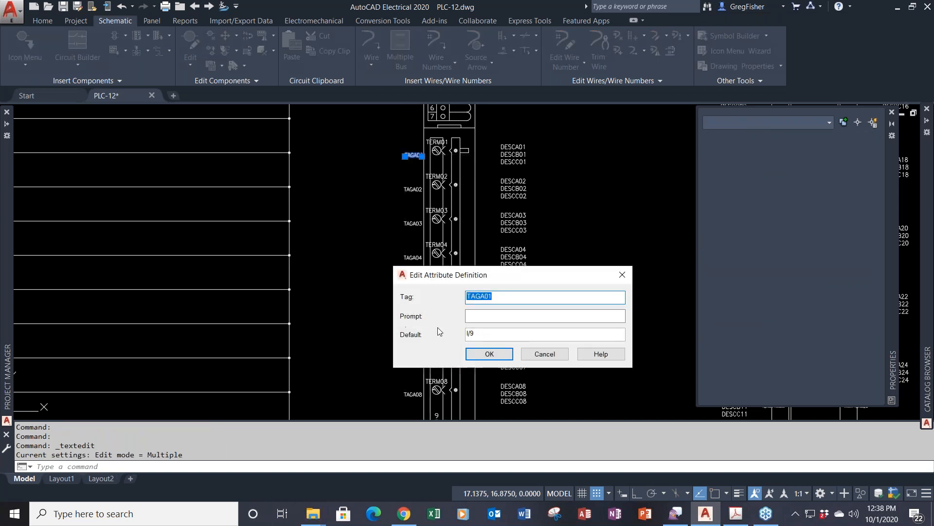
pyautogui.press('Tab')
pyautogui.press('Tab')
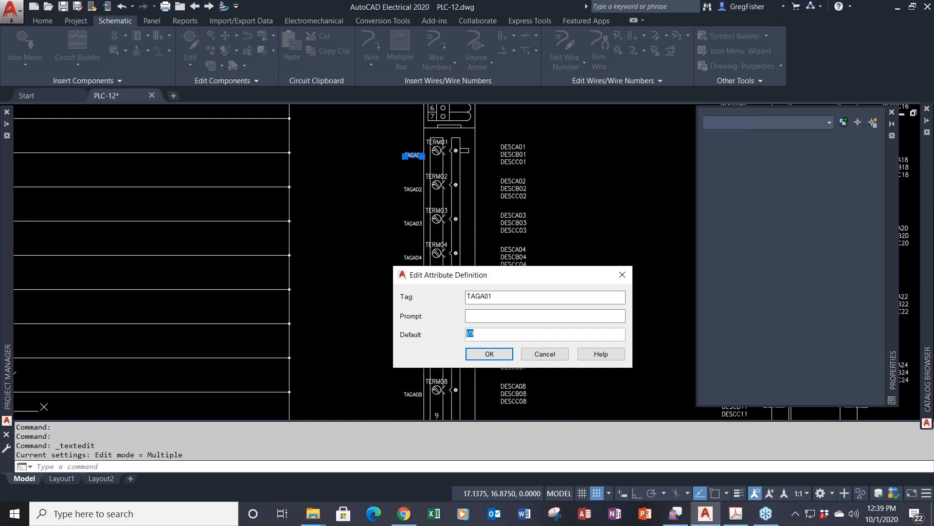
pyautogui.press('BackSpace')
pyautogui.click(478, 356)
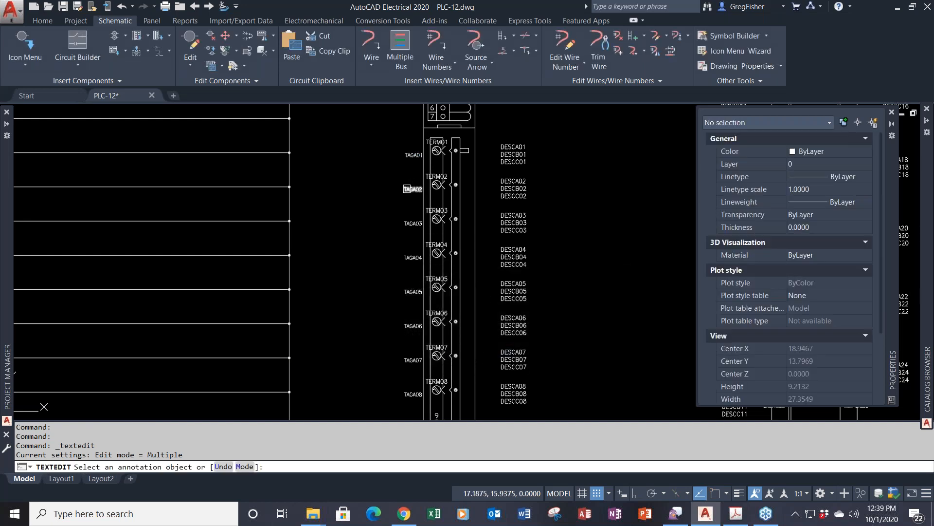
pyautogui.click(412, 189)
pyautogui.press('Tab')
pyautogui.press('Tab')
pyautogui.press('BackSpace')
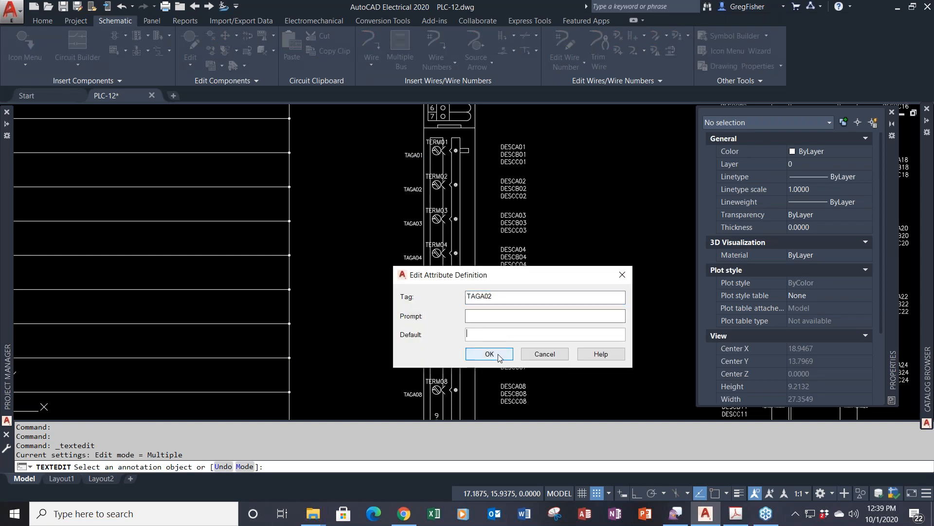
pyautogui.click(489, 354)
pyautogui.click(408, 223)
pyautogui.press('Tab')
pyautogui.press('Tab')
pyautogui.press('BackSpace')
pyautogui.click(471, 354)
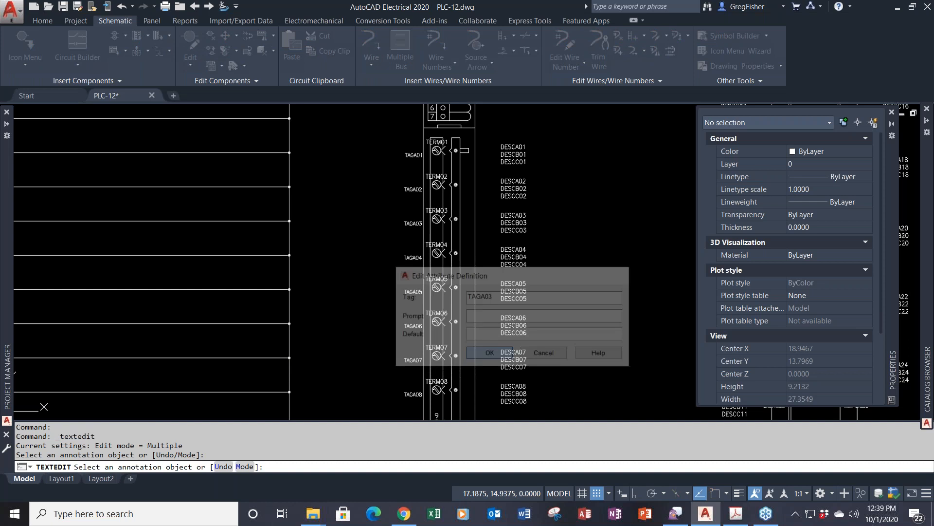
pyautogui.click(412, 257)
pyautogui.press('Tab')
pyautogui.press('Tab')
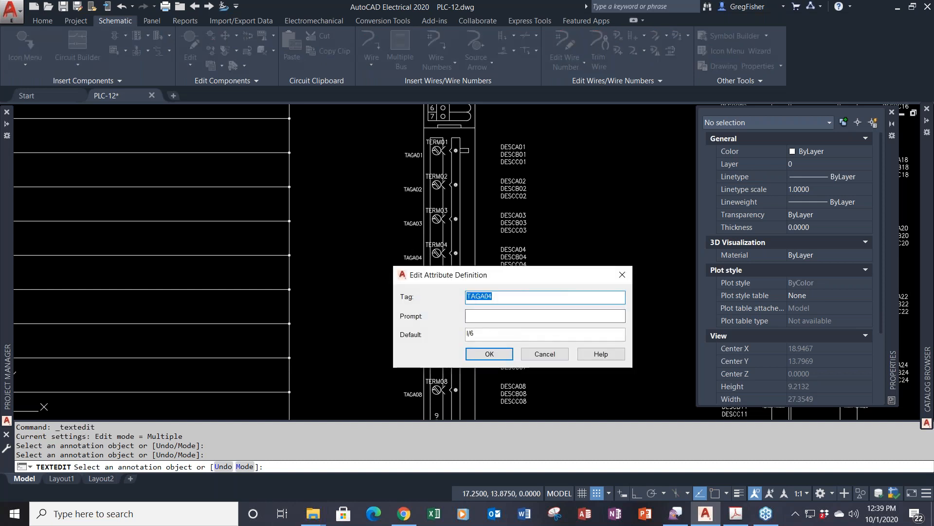
pyautogui.press('BackSpace')
pyautogui.click(490, 354)
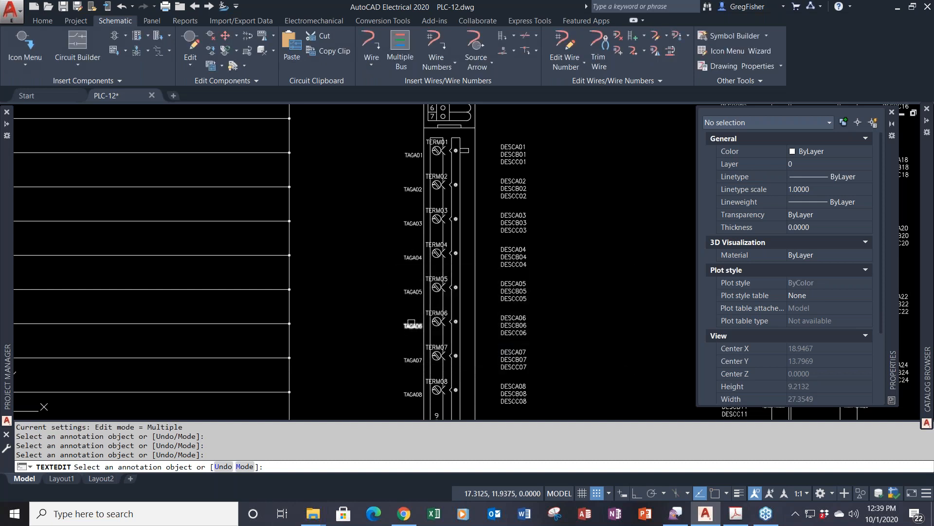
# - Clear the default values of TAGA05 through TAGA08, leaving them blank
pyautogui.click(413, 291)
pyautogui.press('Tab')
pyautogui.press('Tab')
pyautogui.press('BackSpace')
pyautogui.click(500, 353)
pyautogui.click(419, 331)
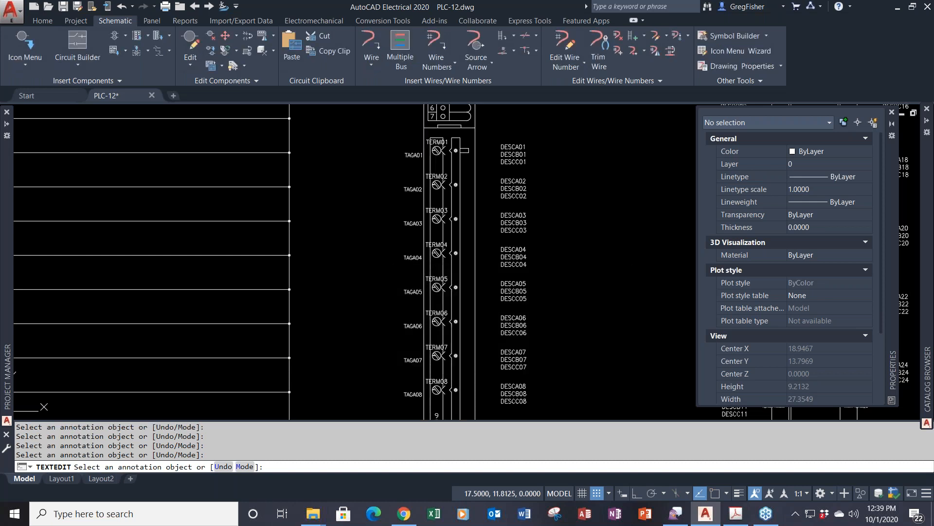
pyautogui.press('Tab')
pyautogui.press('Tab')
pyautogui.press('BackSpace')
pyautogui.click(488, 353)
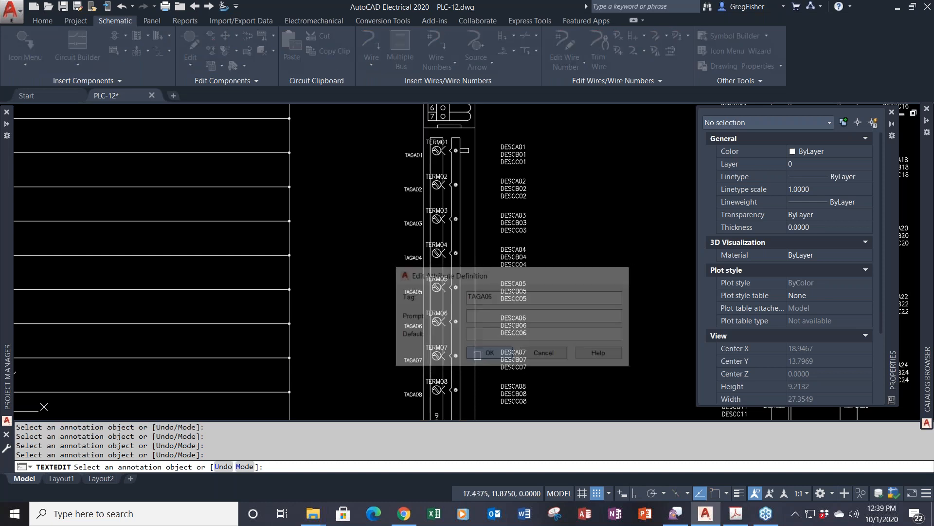
pyautogui.click(413, 360)
pyautogui.press('Tab')
pyautogui.press('Tab')
pyautogui.press('BackSpace')
pyautogui.click(484, 355)
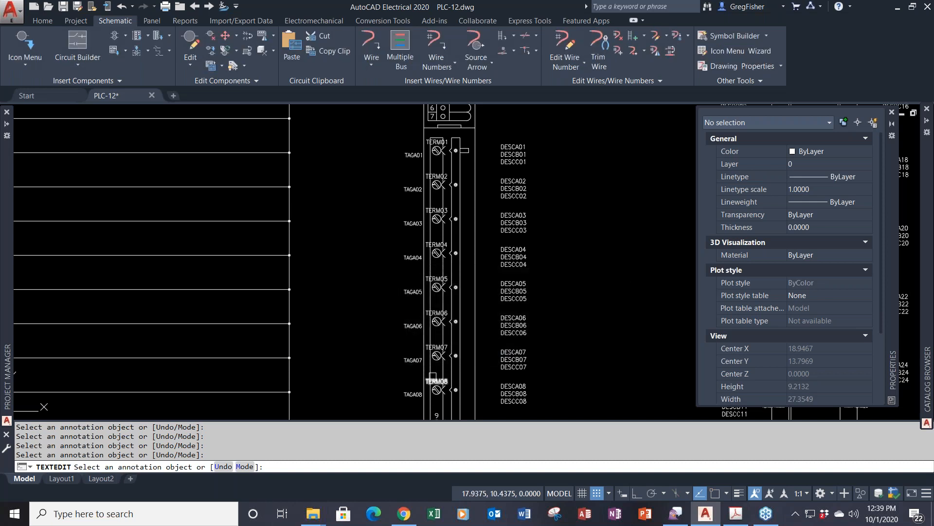
pyautogui.click(413, 394)
pyautogui.press('Tab')
pyautogui.press('Tab')
pyautogui.press('BackSpace')
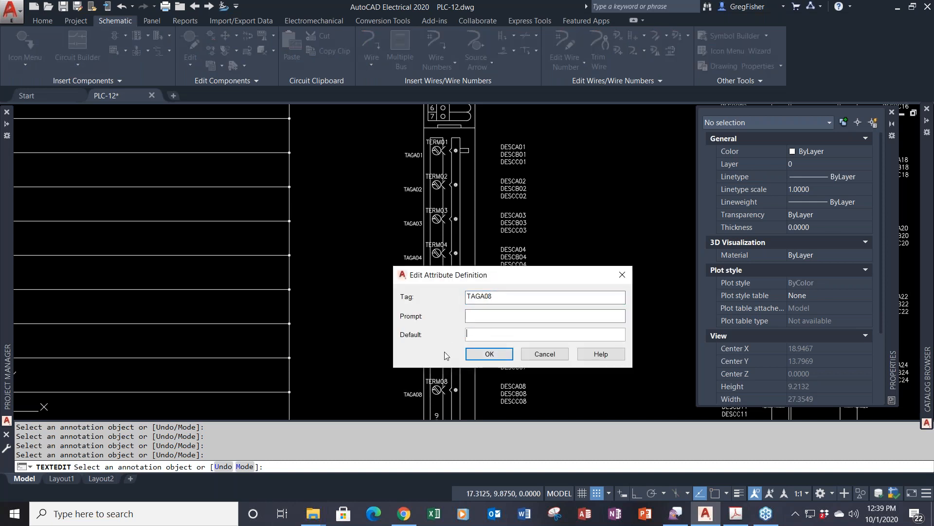
pyautogui.click(488, 354)
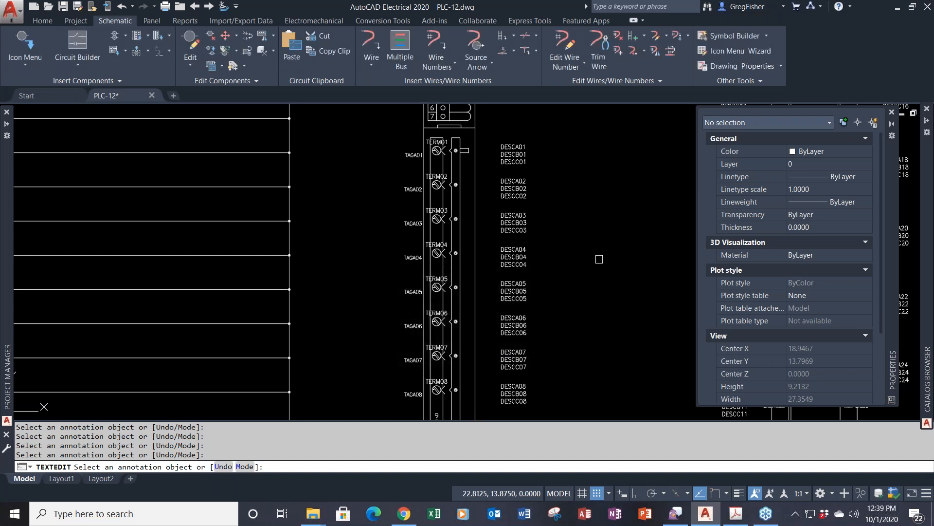
pyautogui.press('Escape')
# - Erase the four header text lines, including +24 VDC INPUT MODULE and ACME
pyautogui.scroll(-3, 595, 235)
pyautogui.moveTo(595, 236); pyautogui.dragTo(507, 278, button='middle')
pyautogui.scroll(-3, 538, 263)
pyautogui.scroll(3, 538, 263)
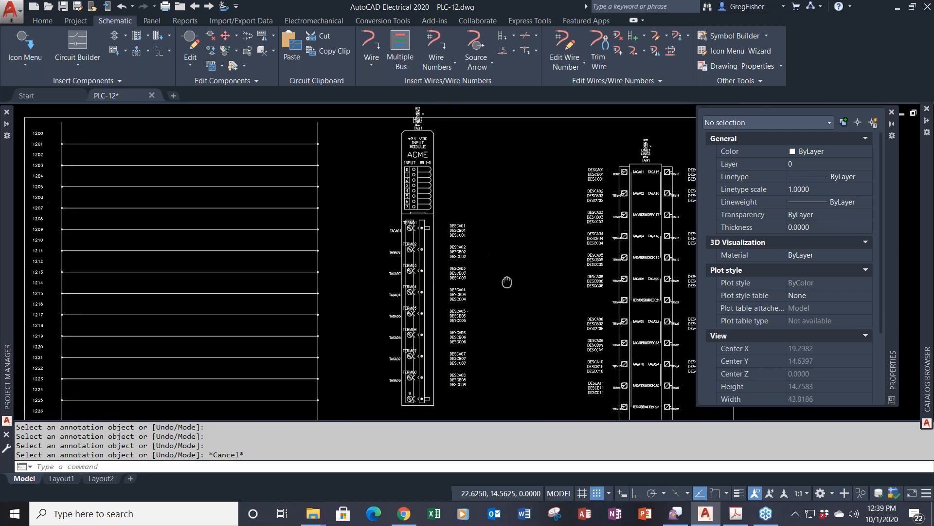
pyautogui.scroll(5, 413, 119)
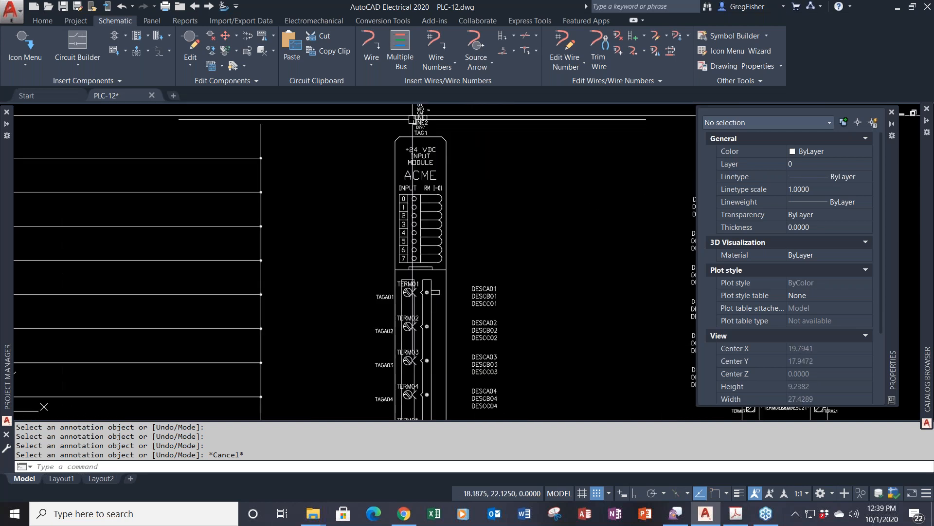
pyautogui.moveTo(413, 117); pyautogui.dragTo(413, 189, button='middle')
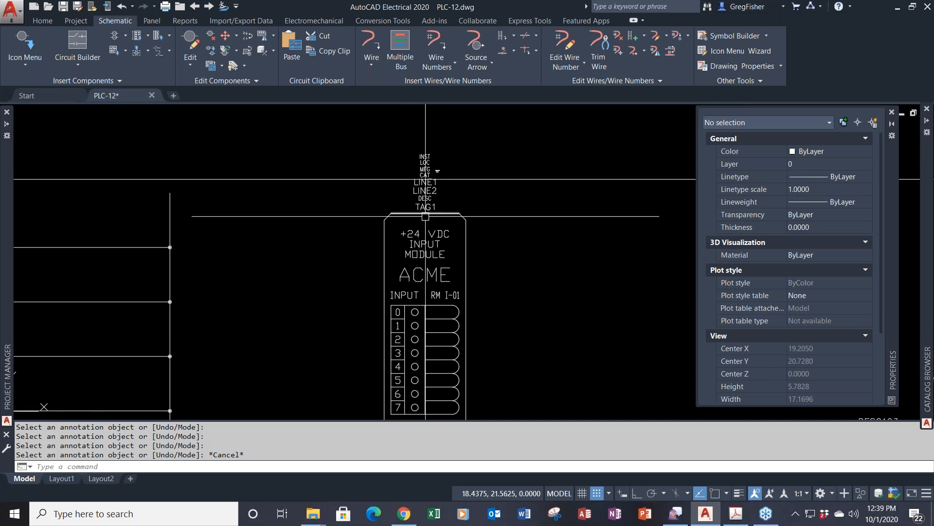
pyautogui.click(434, 217)
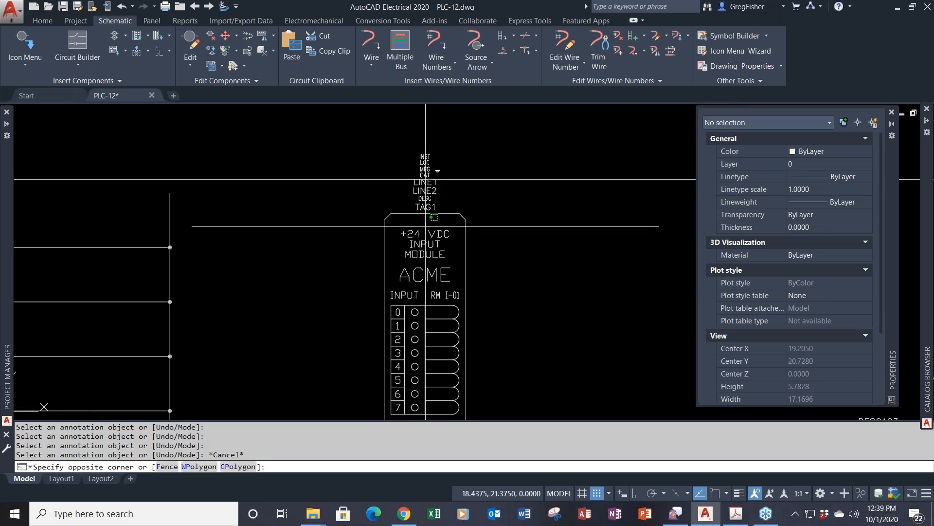
pyautogui.click(405, 270)
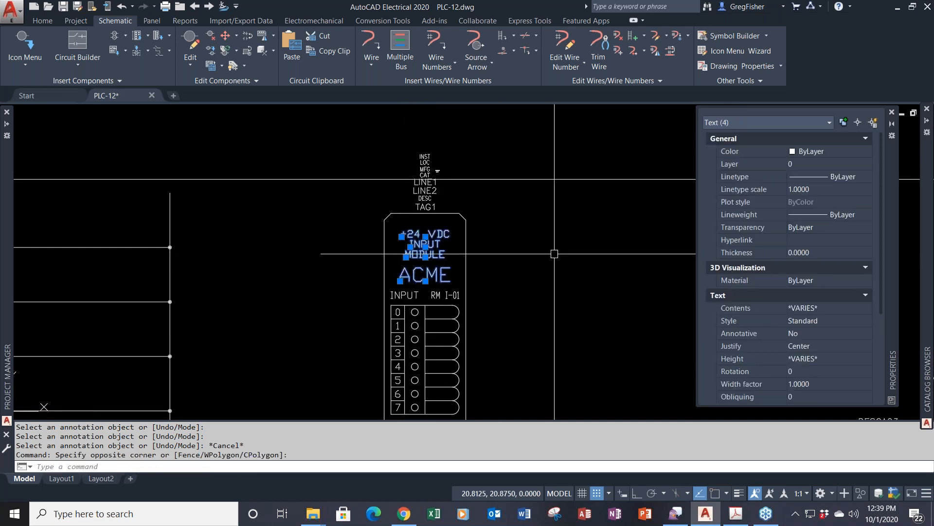
pyautogui.press('Delete')
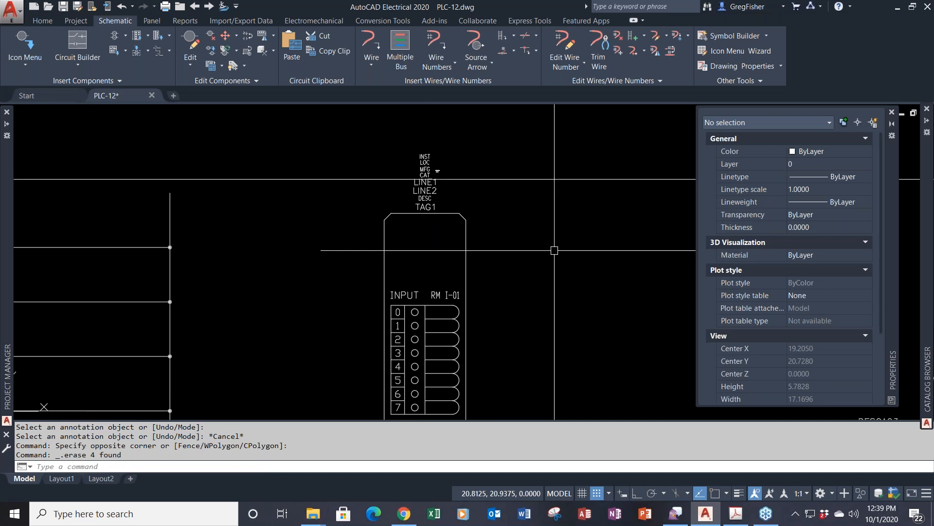
# - Move the ten attribute texts straight down into the top of the module
pyautogui.write('M')
pyautogui.press('Return')
pyautogui.click(401, 141)
pyautogui.click(449, 223)
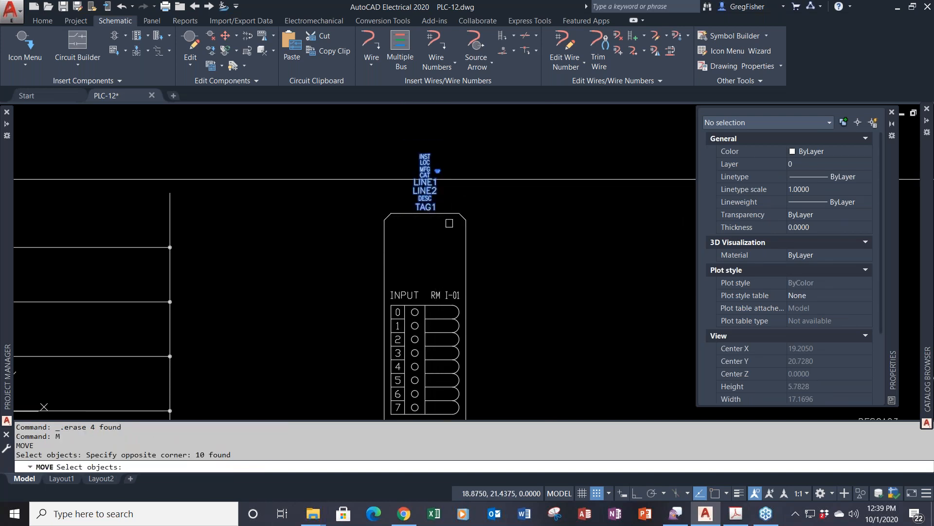
pyautogui.press('Return')
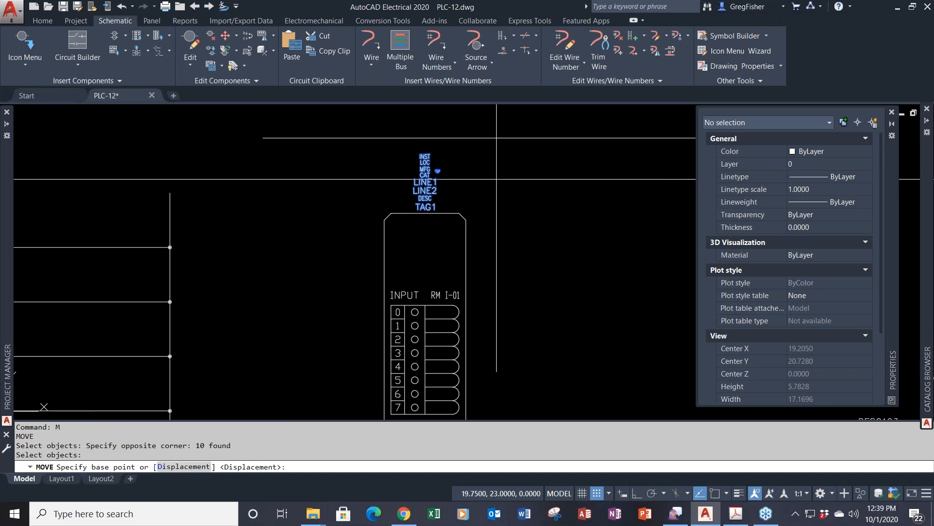
pyautogui.click(496, 138)
pyautogui.press('F8')
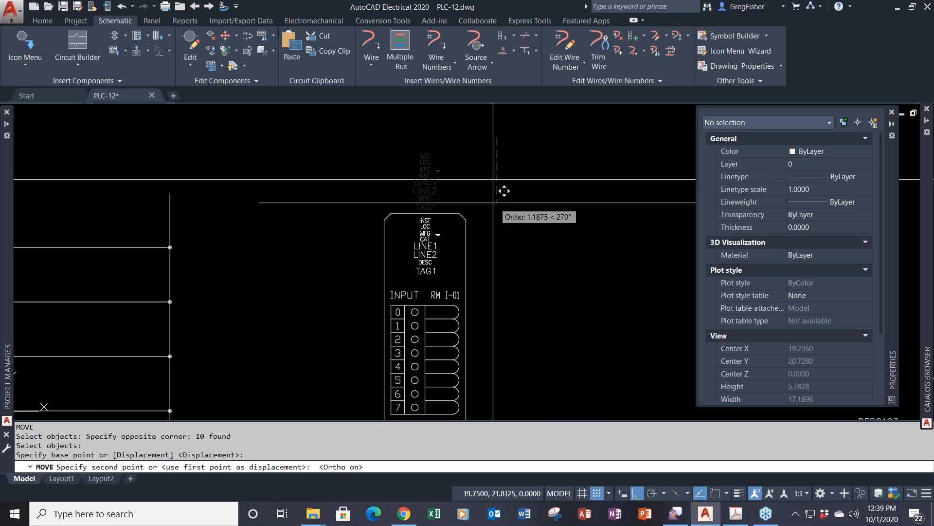
pyautogui.click(499, 210)
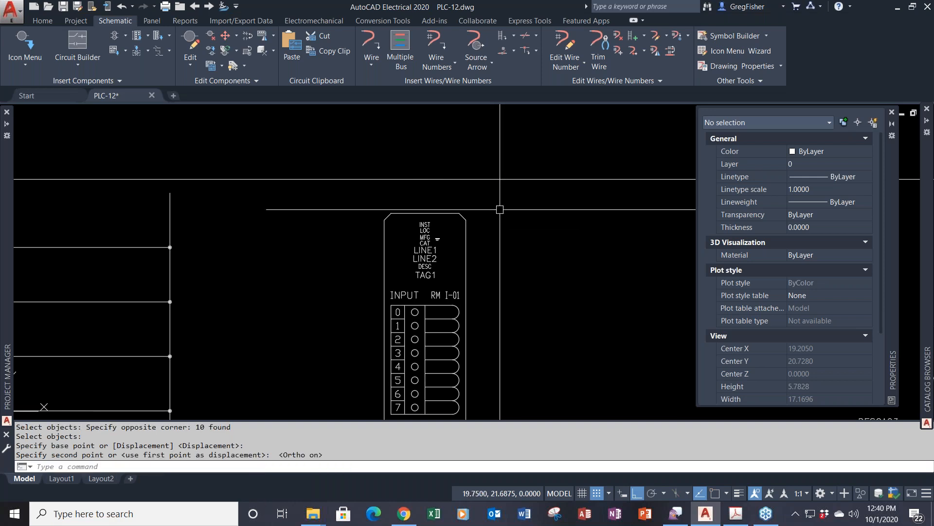
# - Start Symbol Builder and window-select all 200 objects of the PLC module
pyautogui.middleClick(545, 237)
pyautogui.middleClick(544, 238)
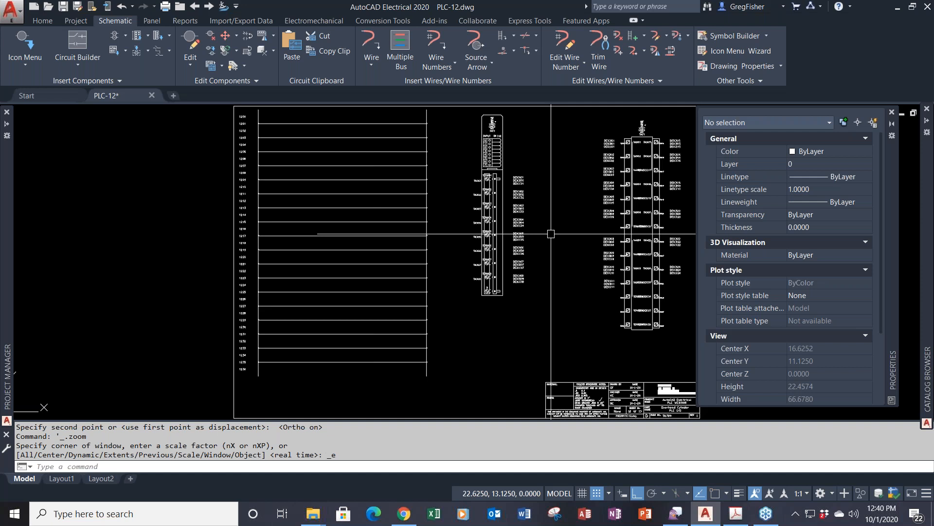
pyautogui.click(891, 112)
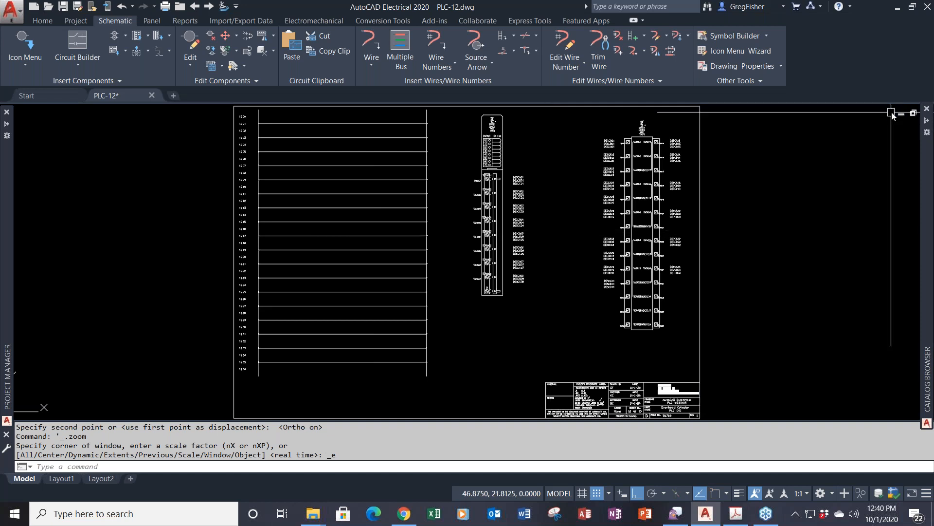
pyautogui.click(729, 39)
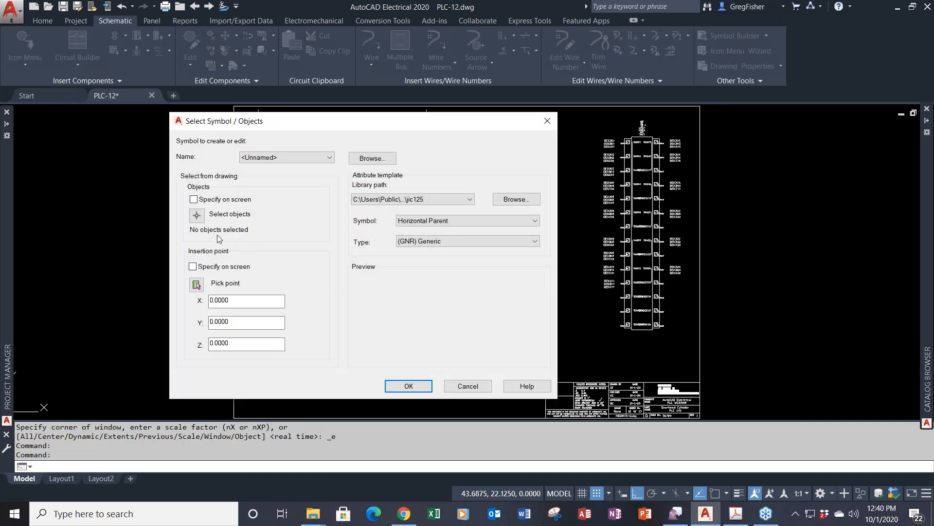
pyautogui.click(197, 215)
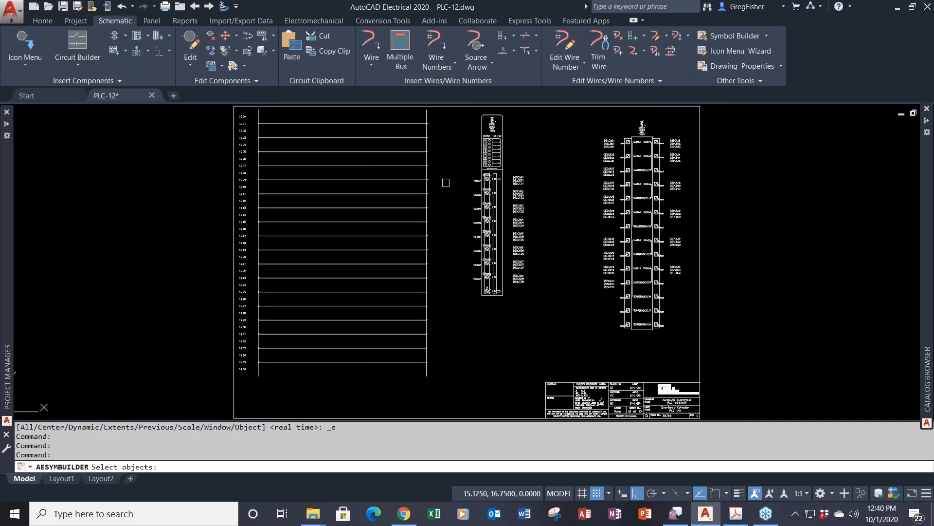
pyautogui.write('W')
pyautogui.press('Return')
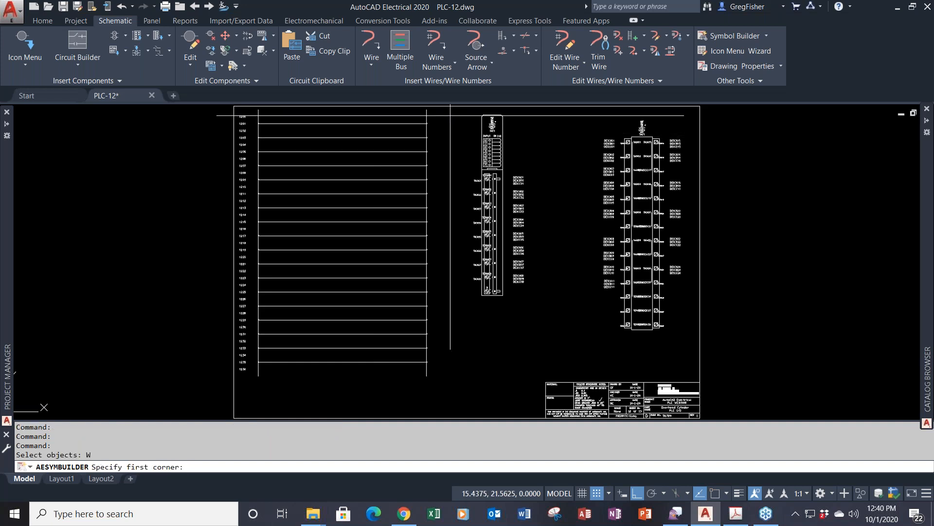
pyautogui.click(441, 111)
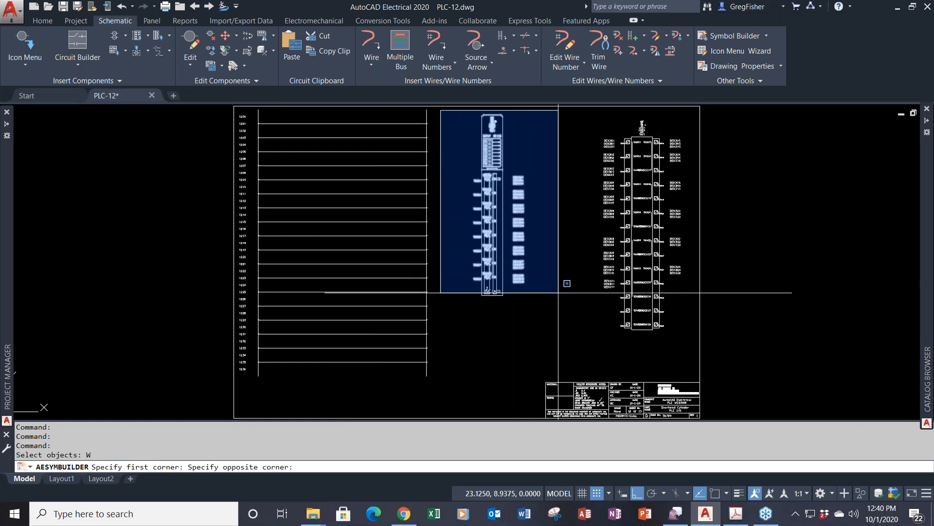
pyautogui.click(559, 322)
pyautogui.press('Return')
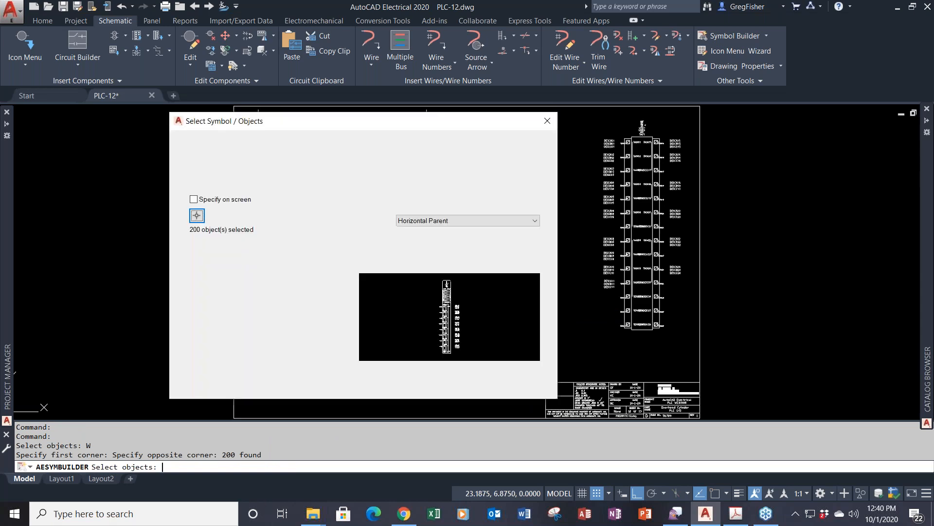
# - Set the insertion point at TERM01, keeping Horizontal Parent and (GNR) Generic
pyautogui.click(196, 286)
pyautogui.scroll(5, 476, 174)
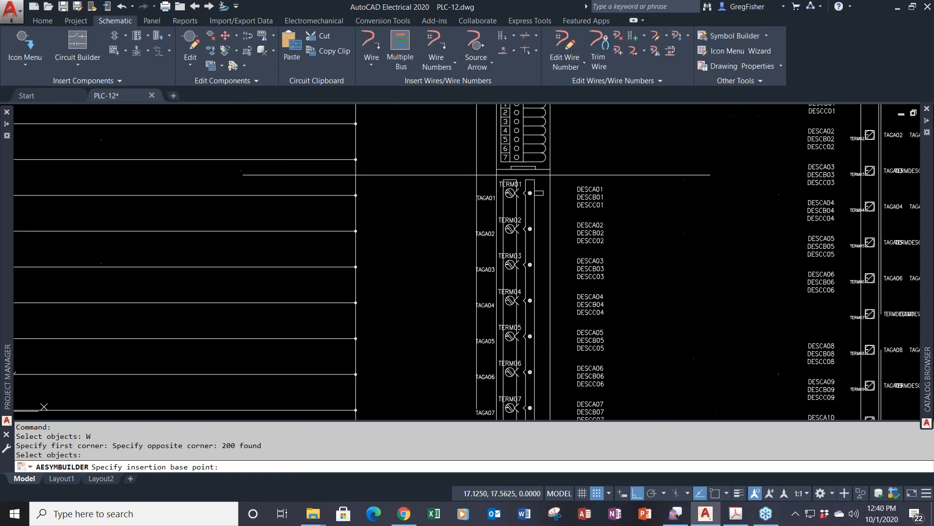
pyautogui.scroll(2, 476, 174)
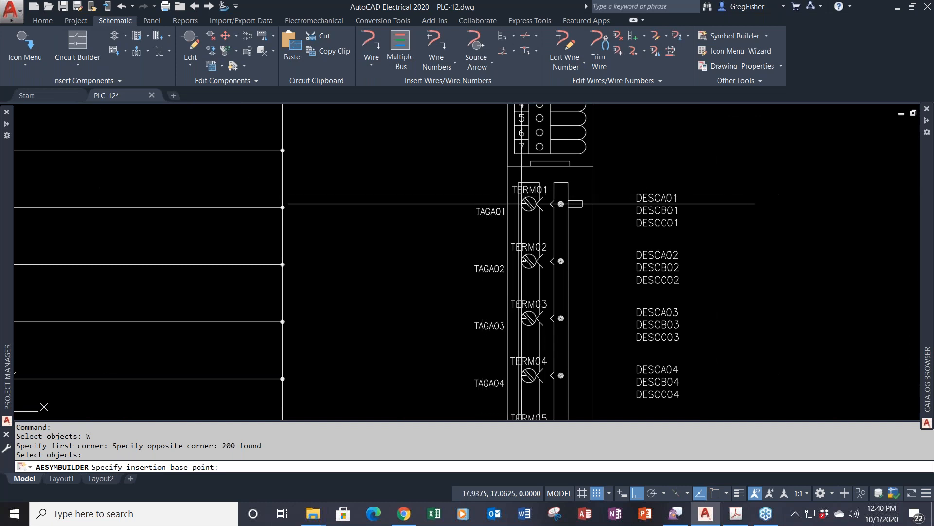
pyautogui.click(520, 203)
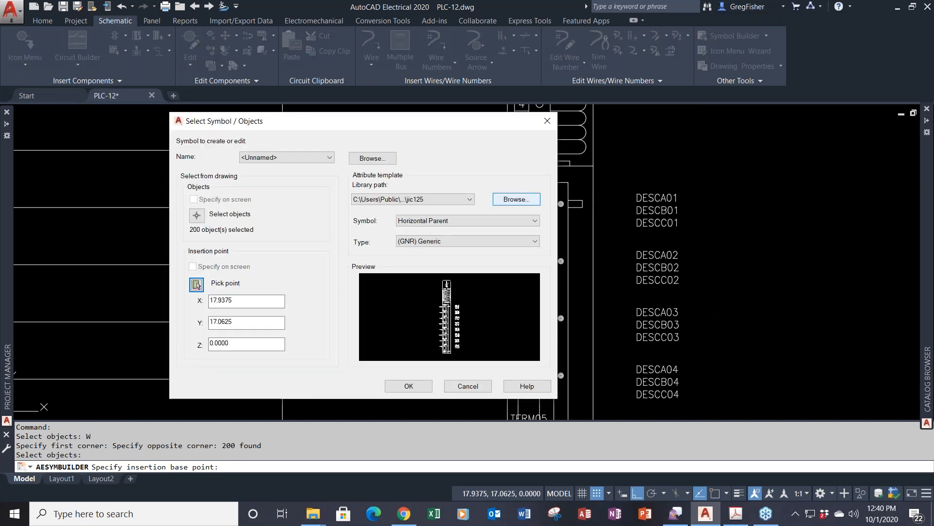
pyautogui.click(512, 221)
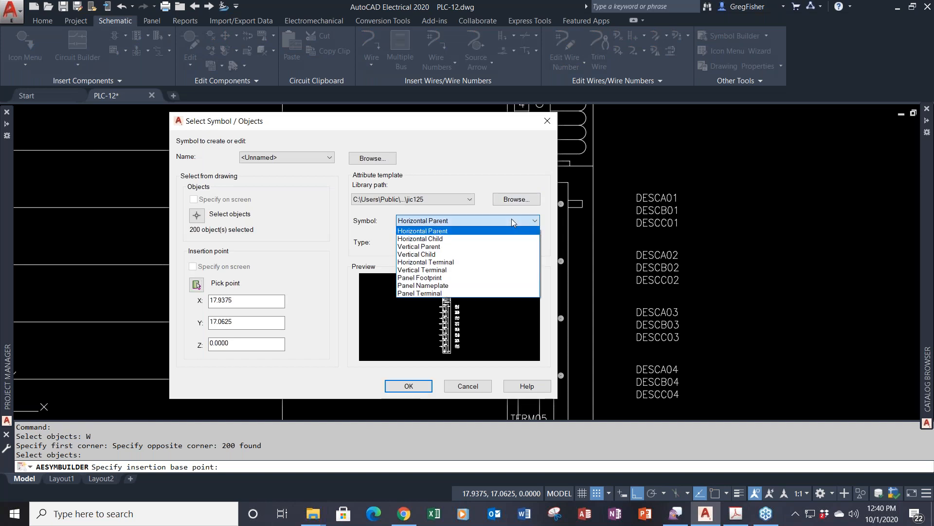
pyautogui.click(512, 222)
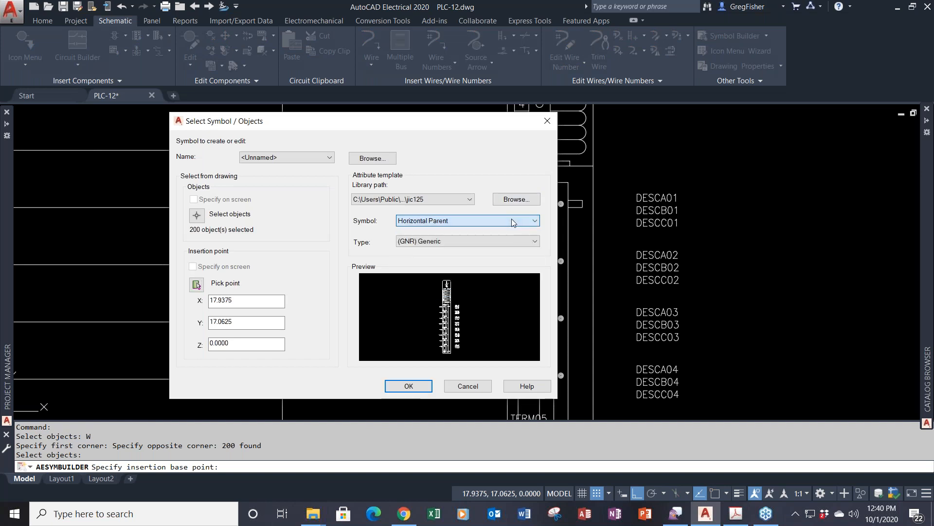
pyautogui.click(536, 242)
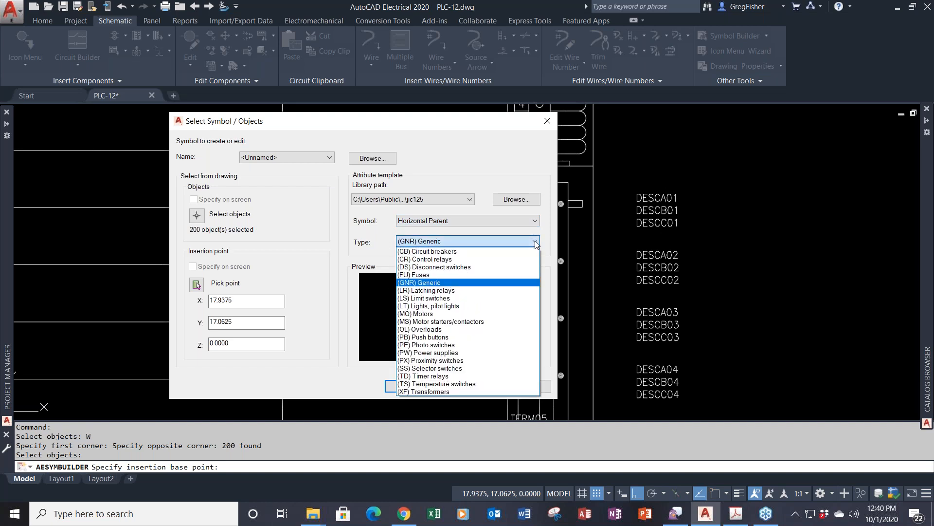
pyautogui.click(536, 242)
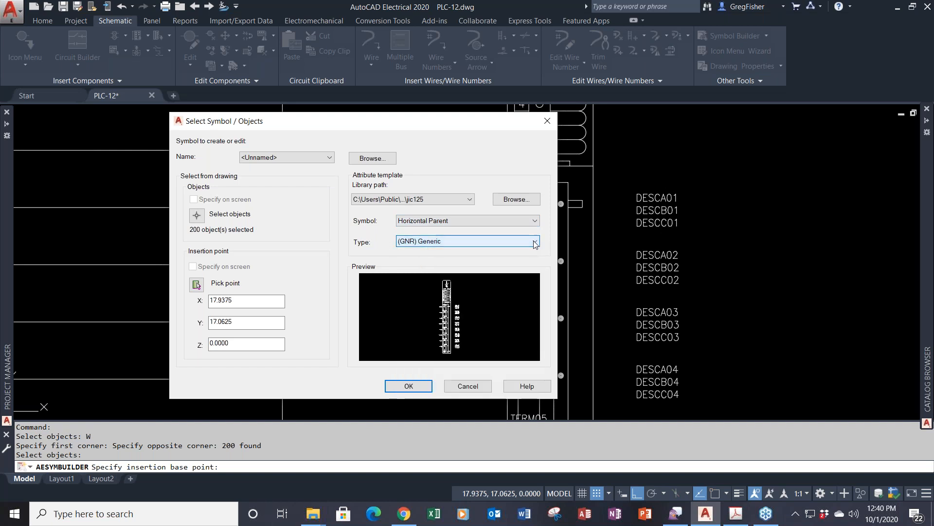
pyautogui.click(426, 387)
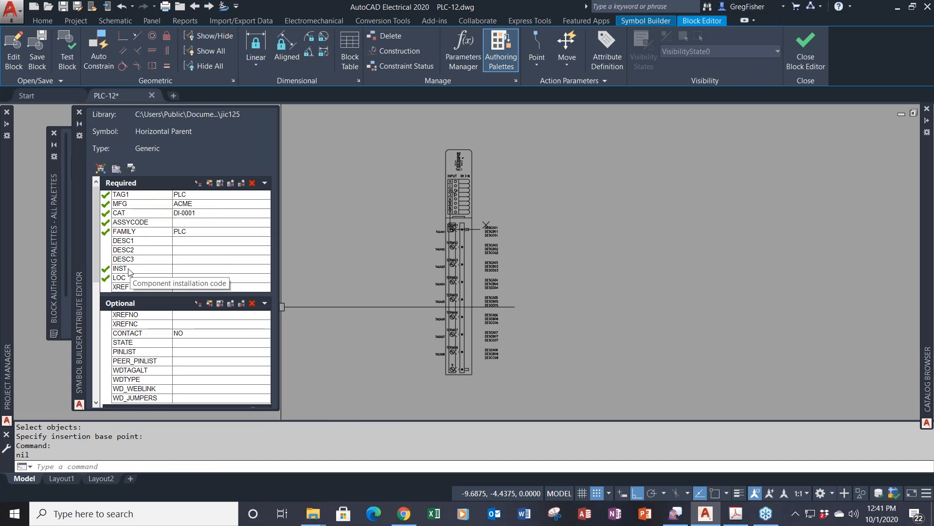
pyautogui.moveTo(95, 256); pyautogui.dragTo(95, 369)
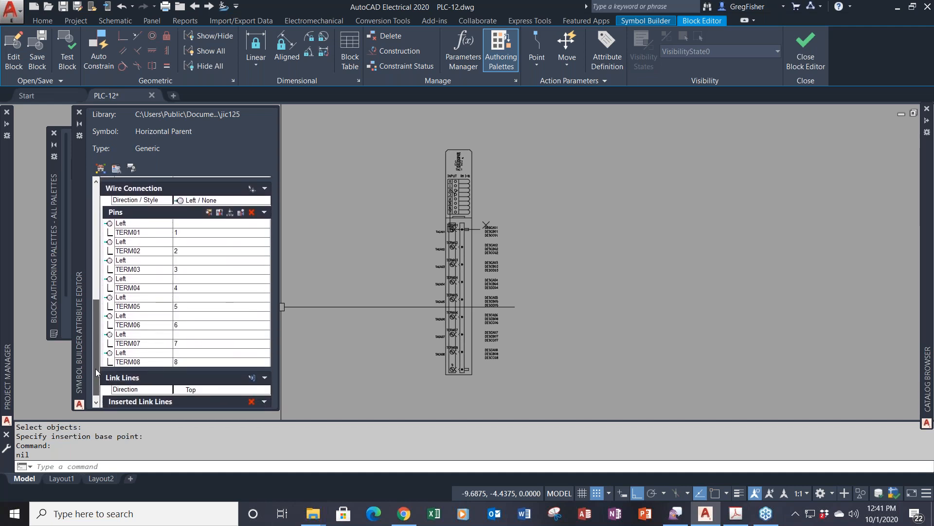
pyautogui.moveTo(95, 369); pyautogui.dragTo(96, 381)
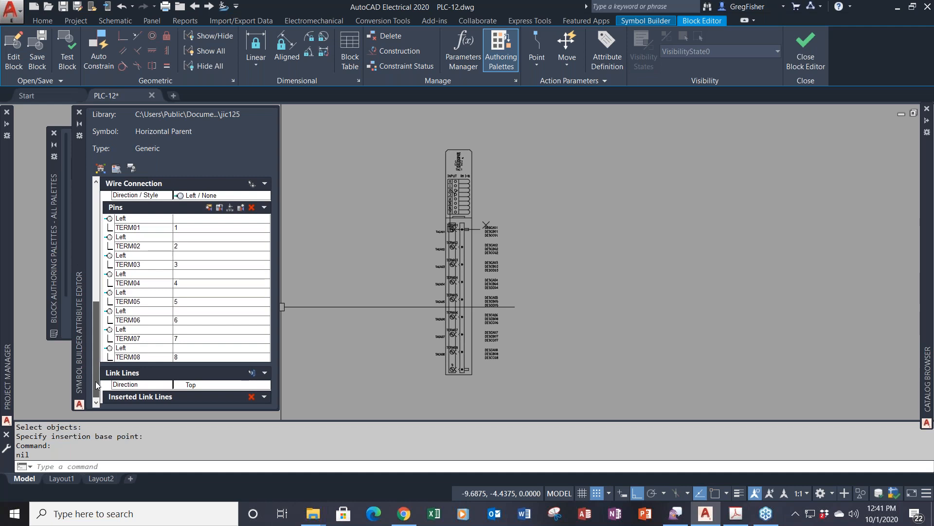
pyautogui.moveTo(95, 381); pyautogui.dragTo(95, 340)
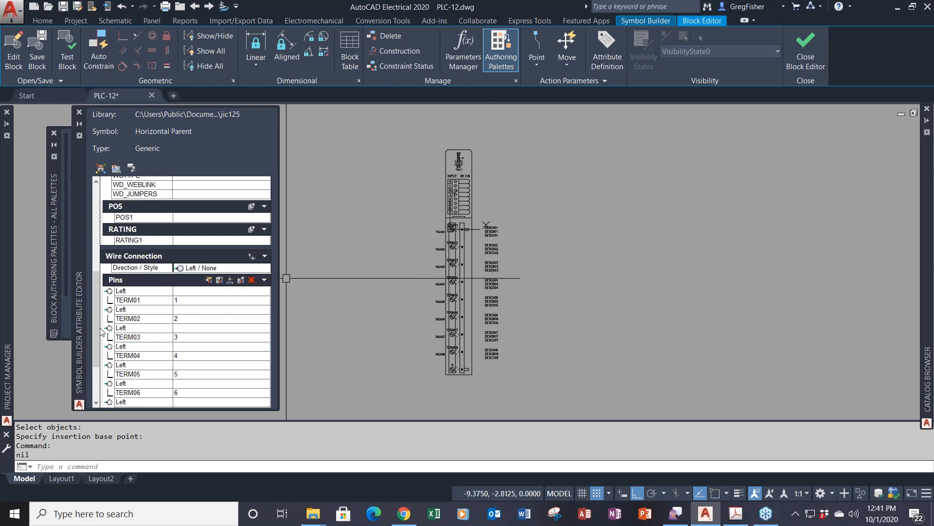
pyautogui.moveTo(98, 332); pyautogui.dragTo(90, 364)
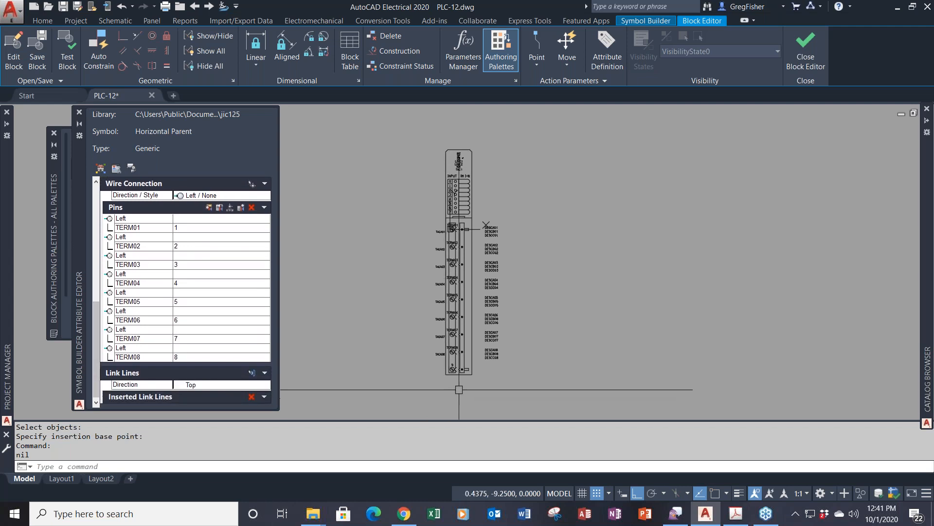
pyautogui.scroll(6, 448, 376)
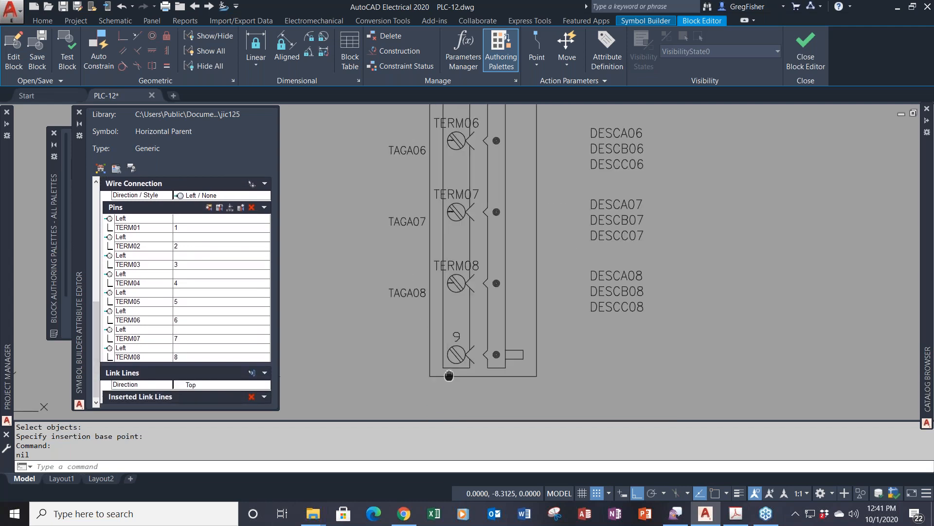
pyautogui.moveTo(448, 376); pyautogui.dragTo(492, 340, button='middle')
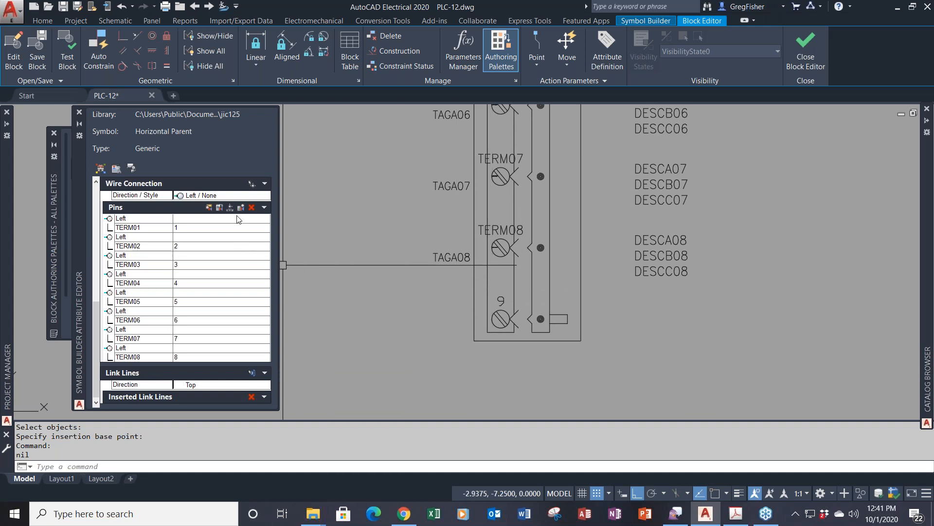
# - Place a Left-facing TERM09 wire connection pin on the ninth terminal
pyautogui.click(234, 195)
pyautogui.click(233, 195)
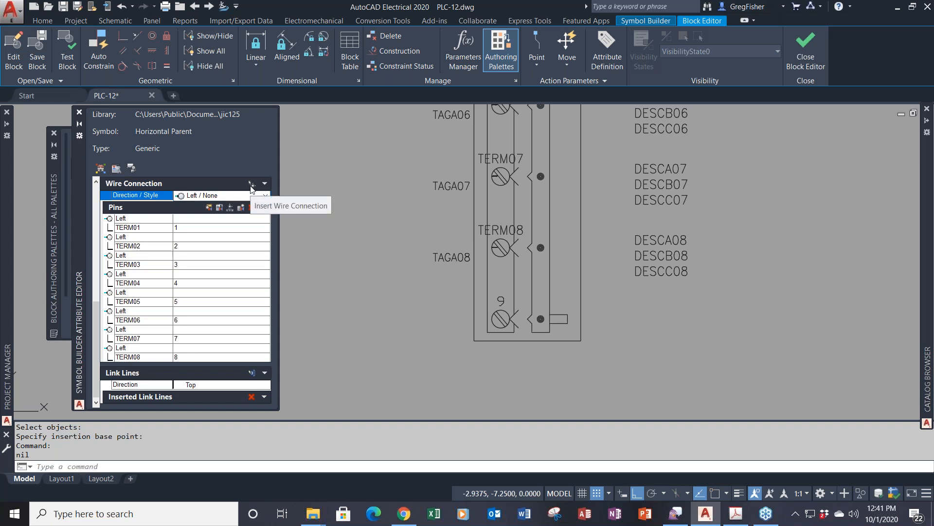
pyautogui.click(252, 184)
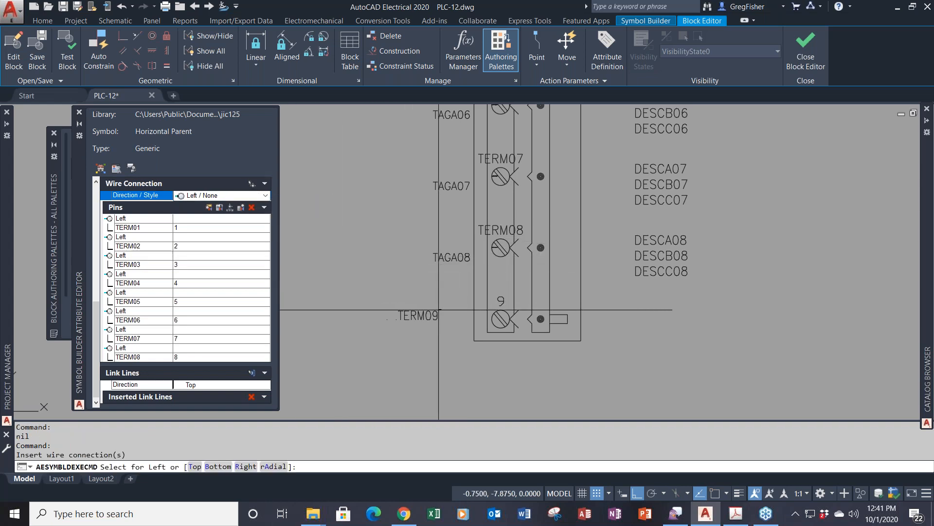
pyautogui.click(492, 319)
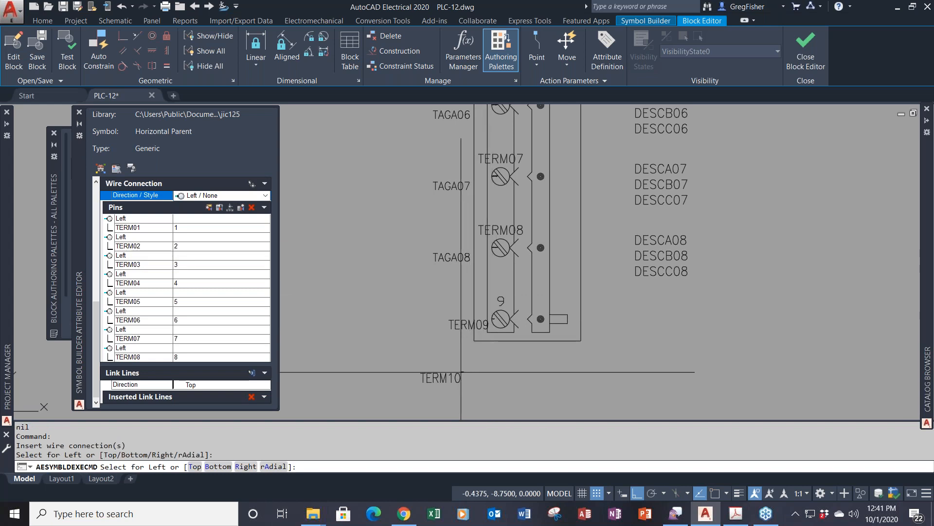
pyautogui.press('Return')
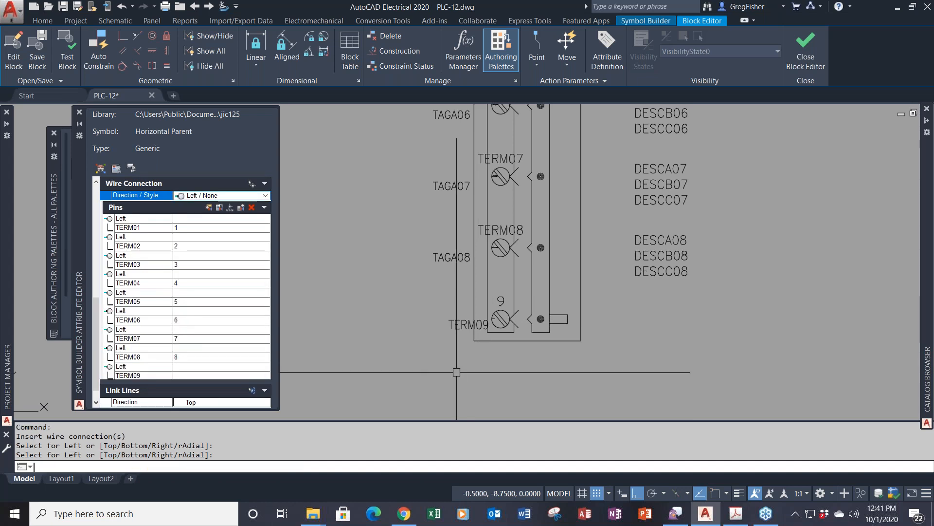
# - Give the TERM09 attribute the default value COM
pyautogui.click(497, 301)
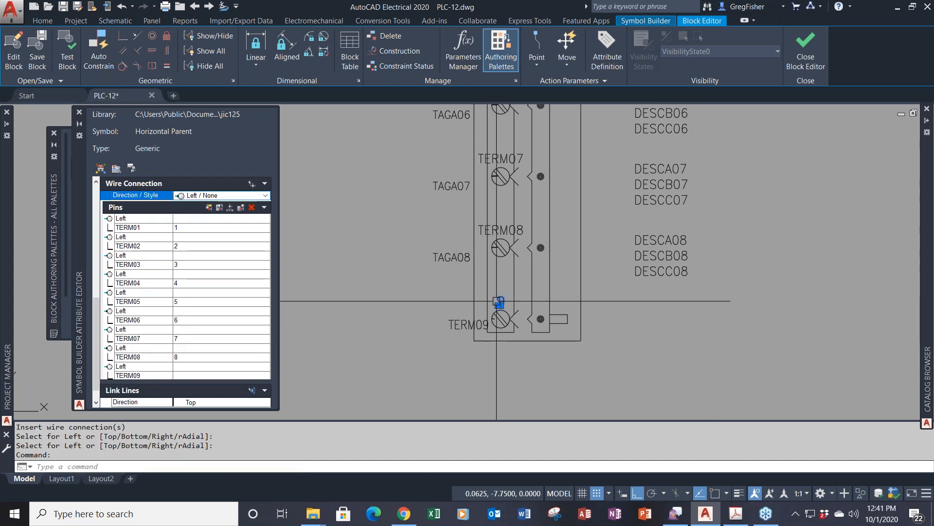
pyautogui.doubleClick(467, 325)
pyautogui.click(468, 336)
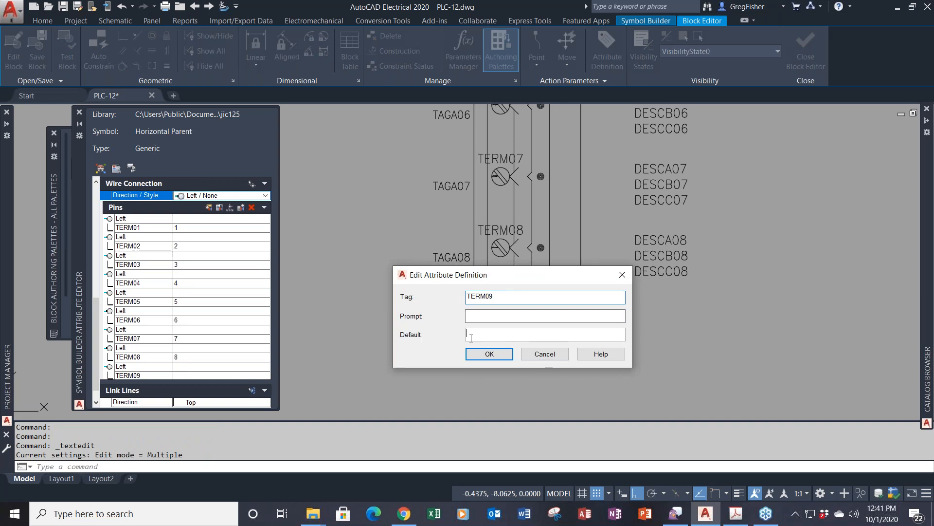
pyautogui.write('9')
pyautogui.press('BackSpace')
pyautogui.write('COM')
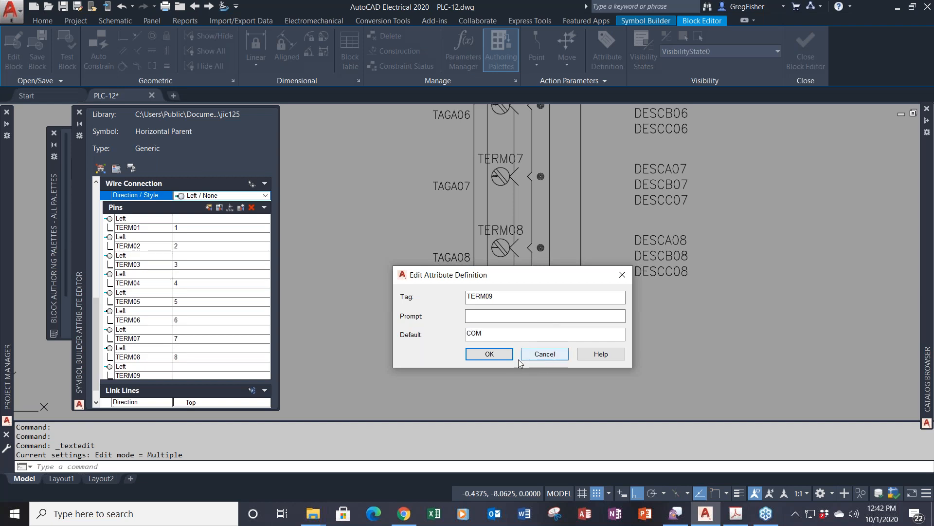
pyautogui.click(501, 354)
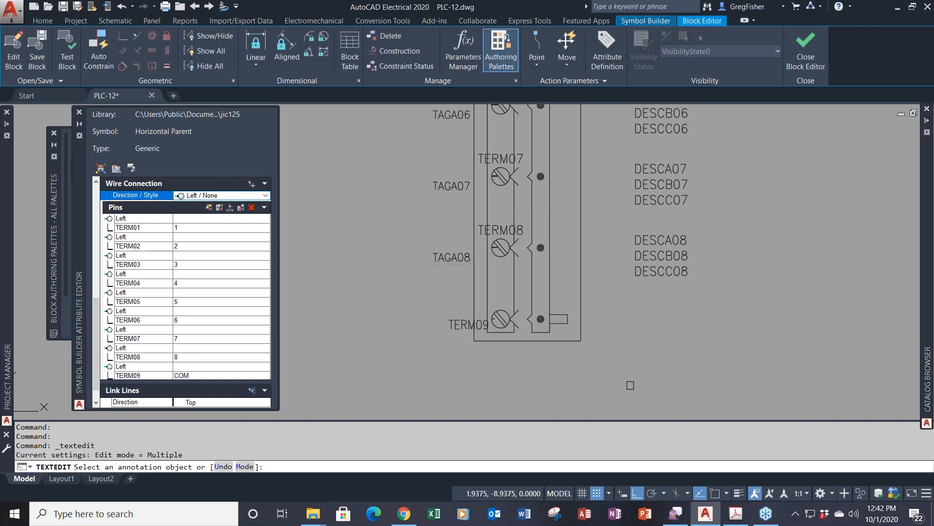
# - Set the TERM09 label's justification to Center in Properties
pyautogui.rightClick(684, 319)
pyautogui.click(699, 328)
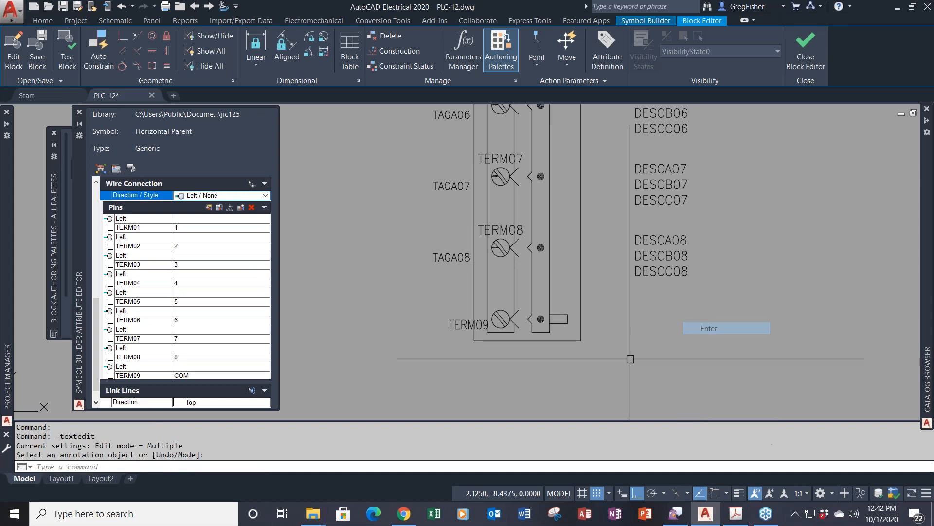
pyautogui.click(468, 324)
pyautogui.rightClick(653, 340)
pyautogui.click(686, 322)
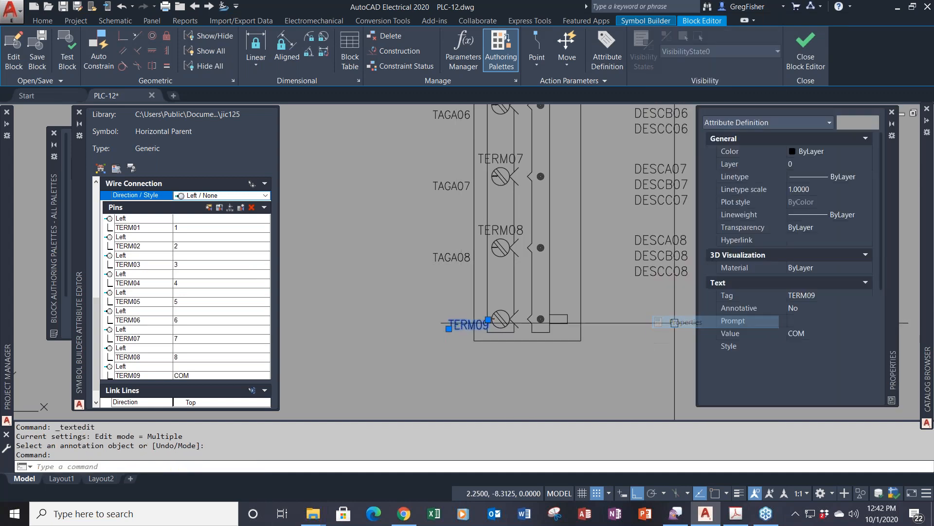
pyautogui.click(834, 360)
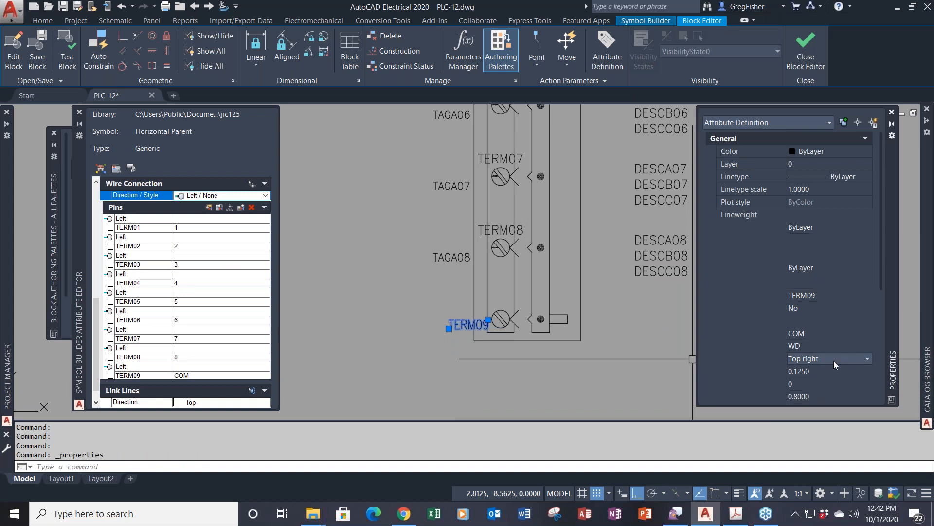
pyautogui.scroll(2, 825, 387)
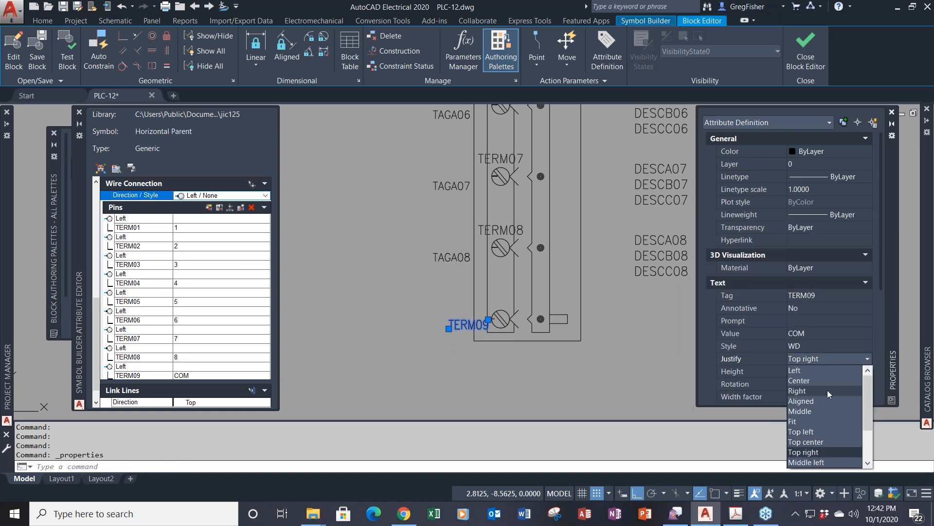
pyautogui.click(826, 383)
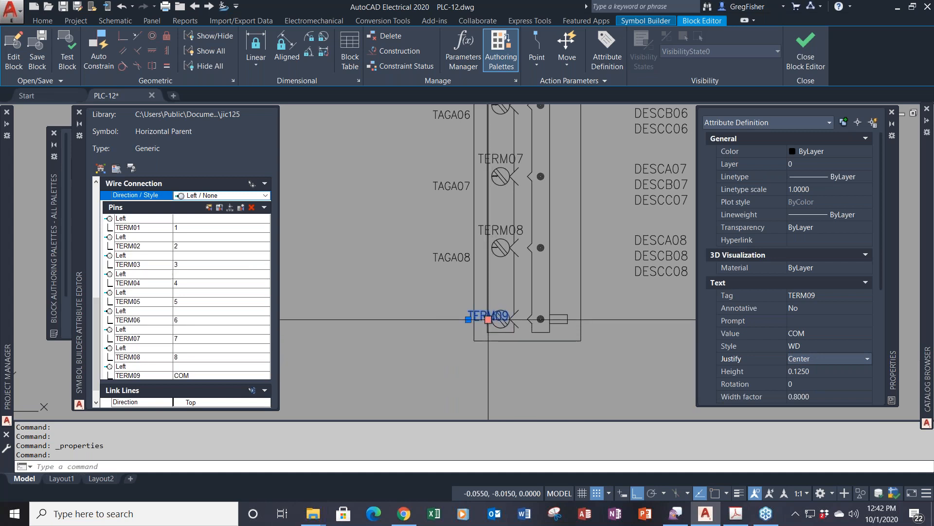
# - Move the TERM09 label above its terminal symbol and close Properties
pyautogui.click(488, 319)
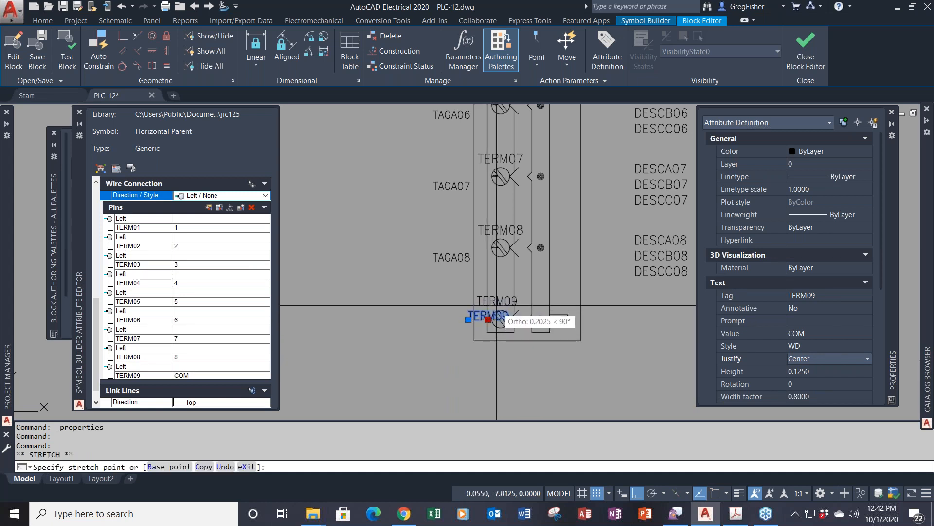
pyautogui.press('F8')
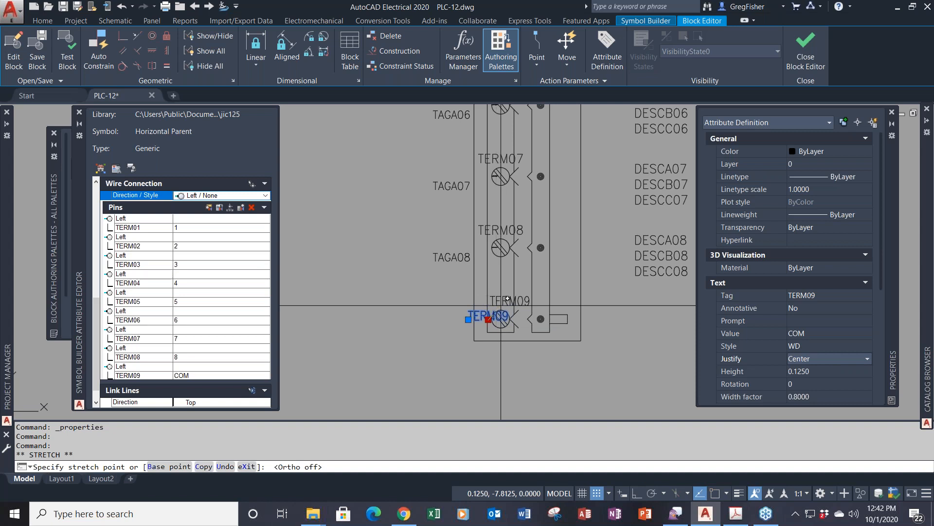
pyautogui.click(501, 304)
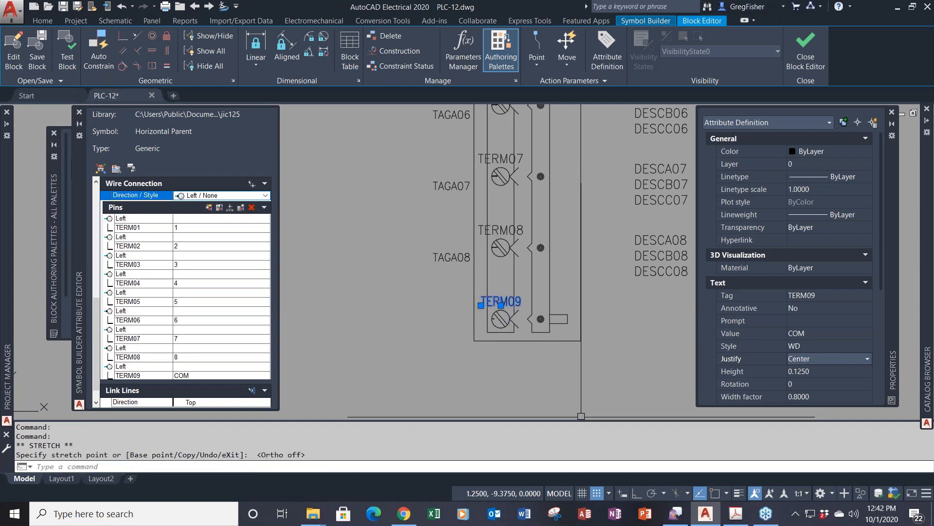
pyautogui.press('Escape')
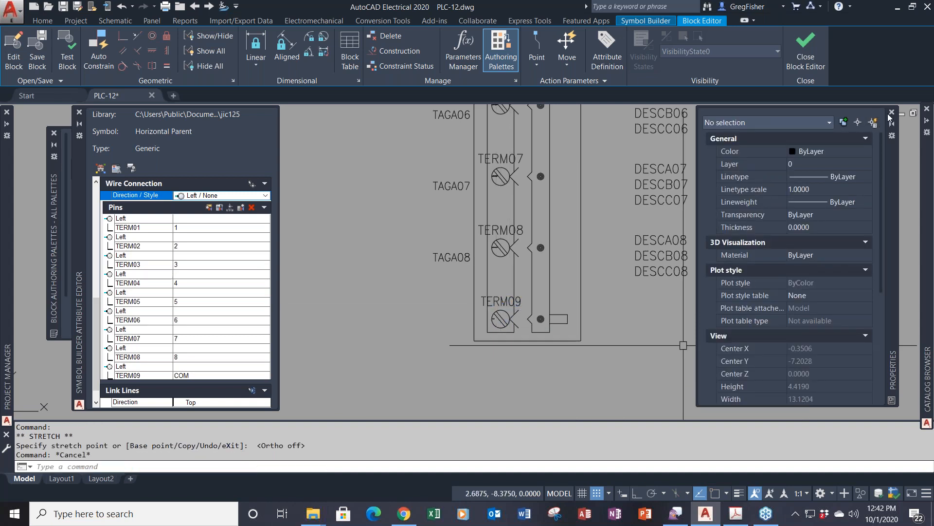
pyautogui.click(891, 113)
pyautogui.scroll(-2, 403, 229)
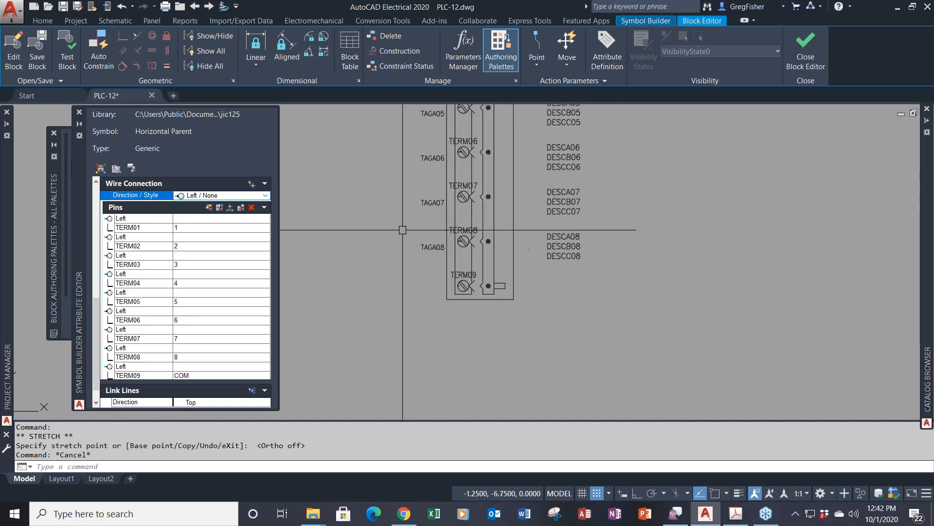
pyautogui.scroll(-2, 403, 230)
pyautogui.moveTo(394, 193); pyautogui.dragTo(442, 352, button='middle')
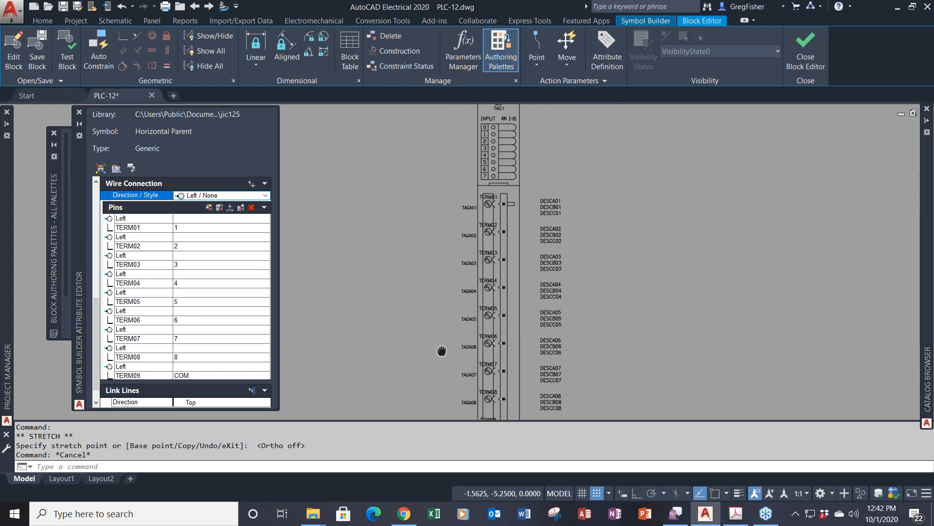
pyautogui.scroll(-2, 438, 308)
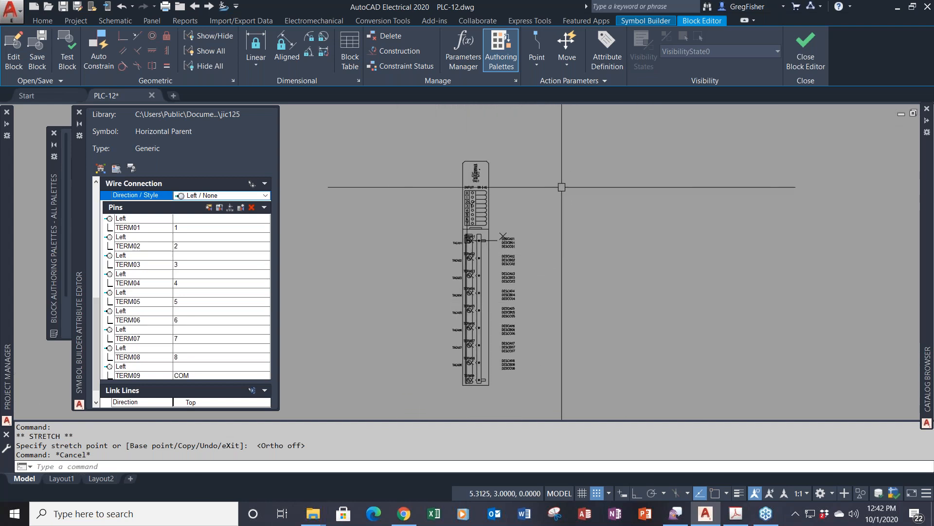
# - Finish the symbol with Done to bring up the Save Symbol dialog
pyautogui.click(626, 20)
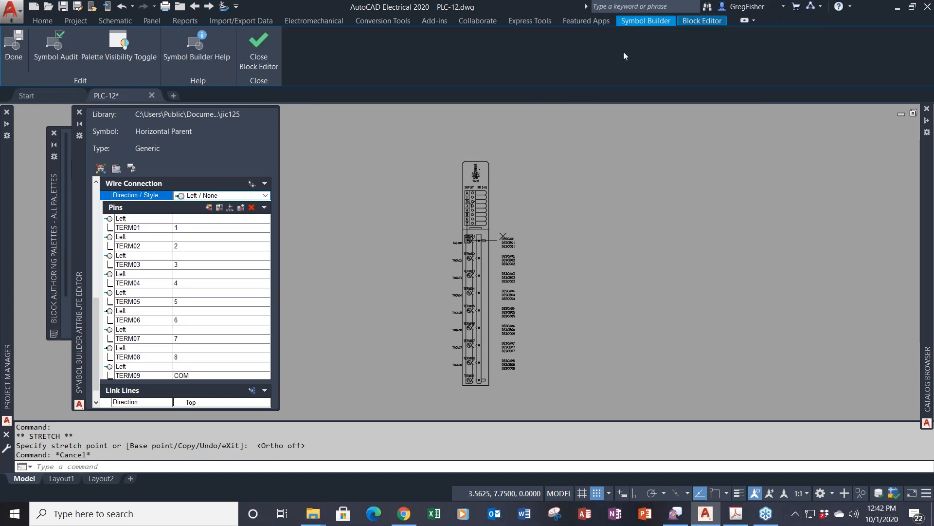
pyautogui.click(13, 46)
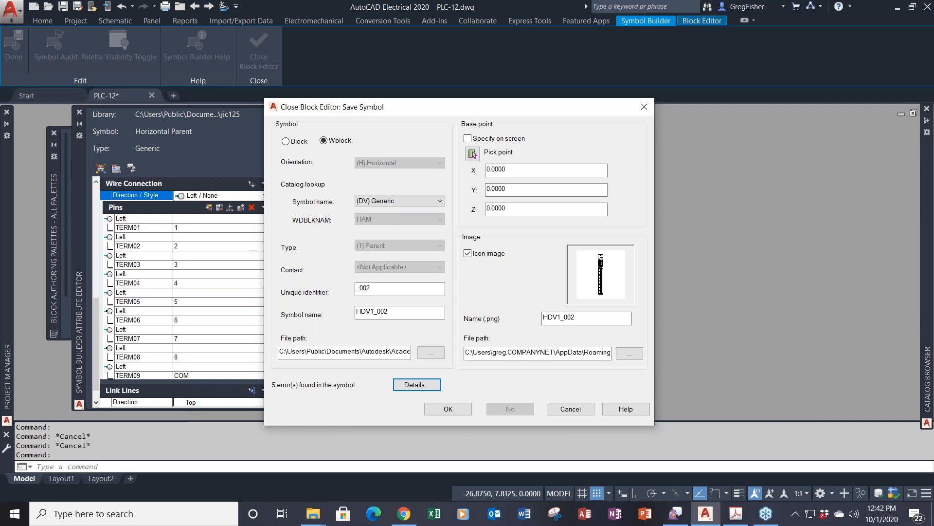
pyautogui.hotkey('alt', 'Tab')
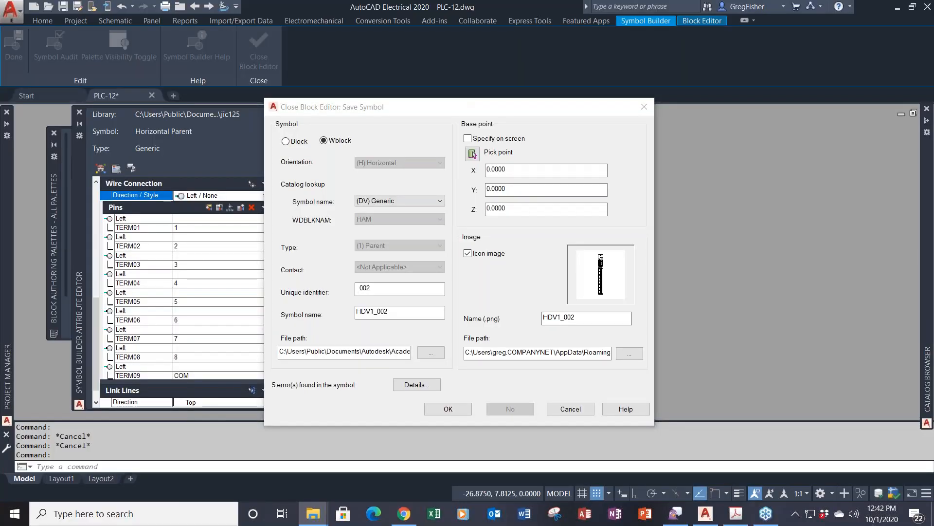
# - Change the symbol name to PLCIO-DI-0001_3
pyautogui.click(407, 315)
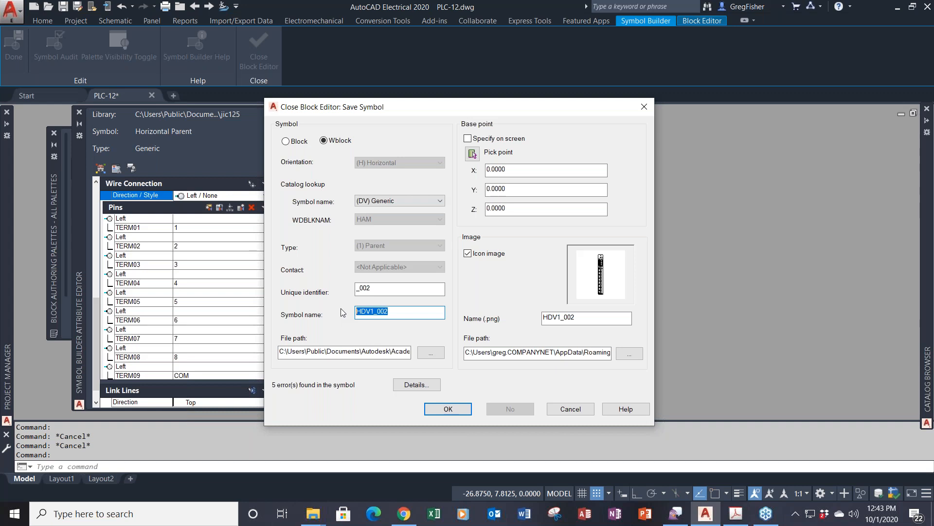
pyautogui.write('PLCIO')
pyautogui.write('-DI-0001')
pyautogui.write('_3')
pyautogui.click(428, 293)
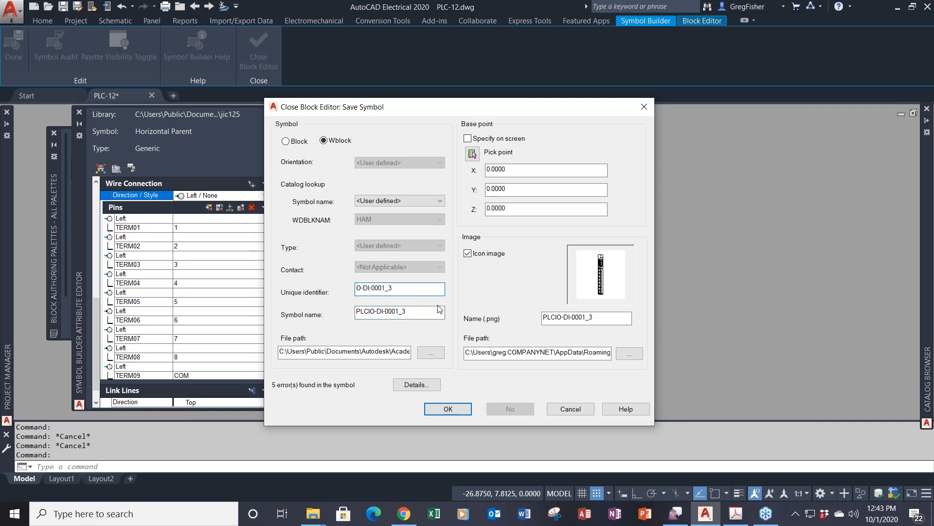
pyautogui.moveTo(441, 309); pyautogui.dragTo(354, 315)
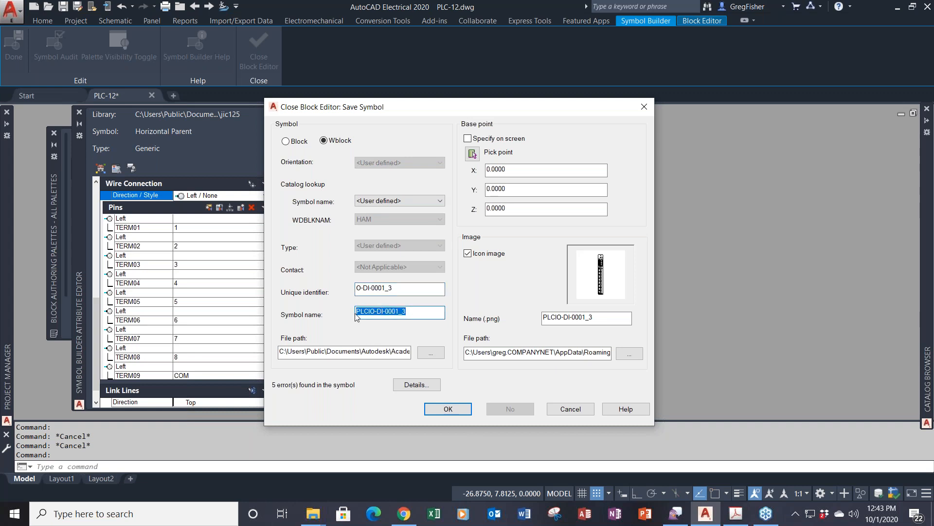
pyautogui.click(358, 311)
pyautogui.moveTo(358, 311); pyautogui.dragTo(375, 312)
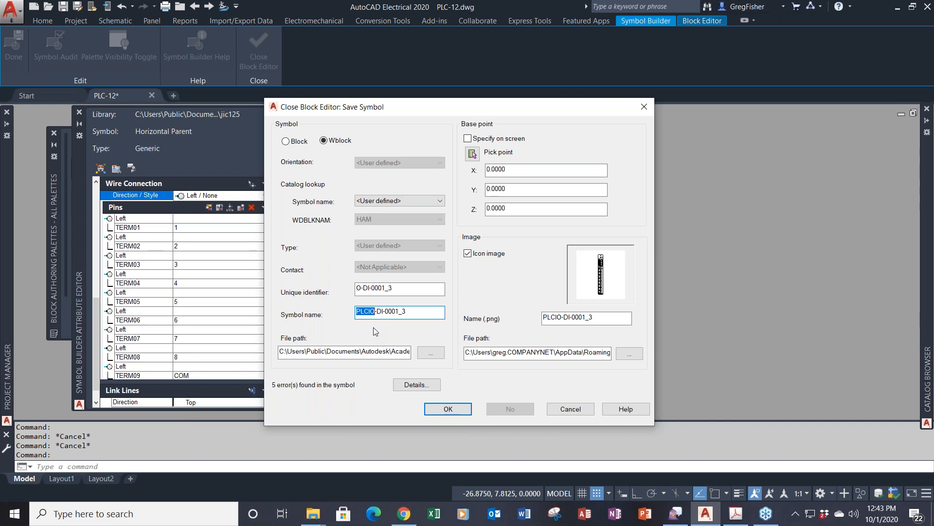
# - Set the symbol file path to the C:\1_PLC folder
pyautogui.click(368, 353)
pyautogui.click(431, 353)
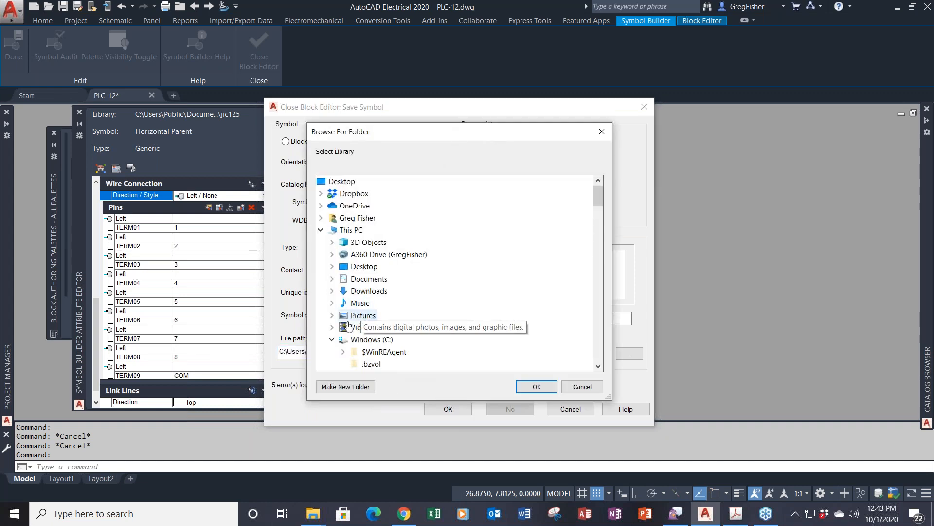
pyautogui.scroll(-2, 372, 331)
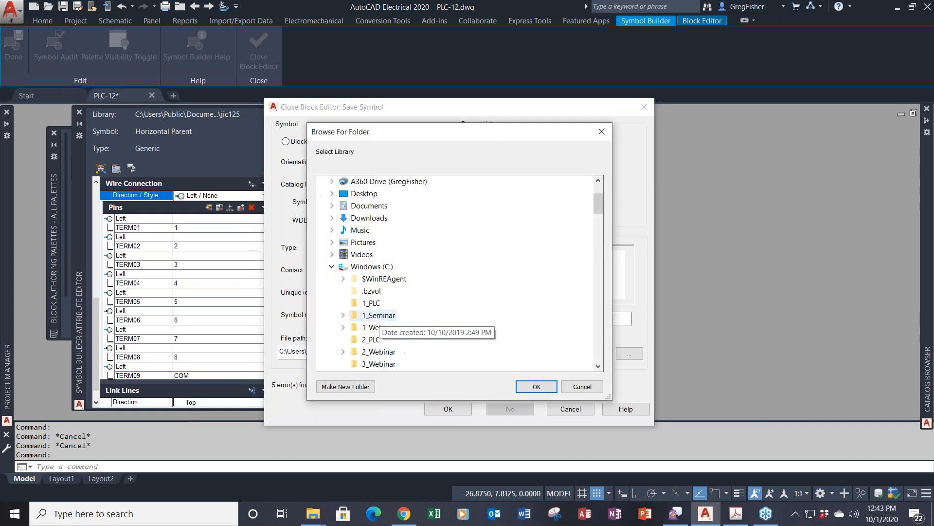
pyautogui.click(373, 303)
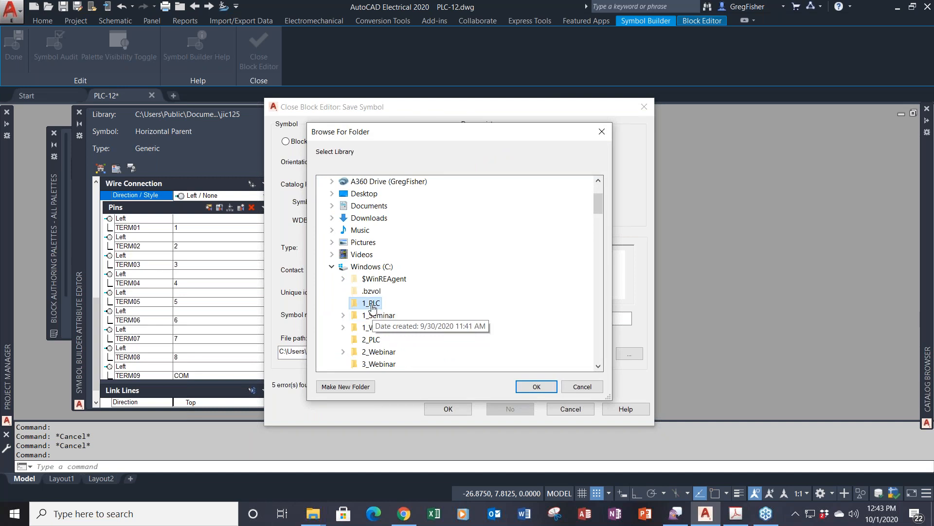
pyautogui.click(536, 386)
# - Copy C:\1_PLC into the icon image path and open the symbol's audit details
pyautogui.moveTo(314, 355); pyautogui.dragTo(276, 359)
pyautogui.hotkey('ctrl', 'c')
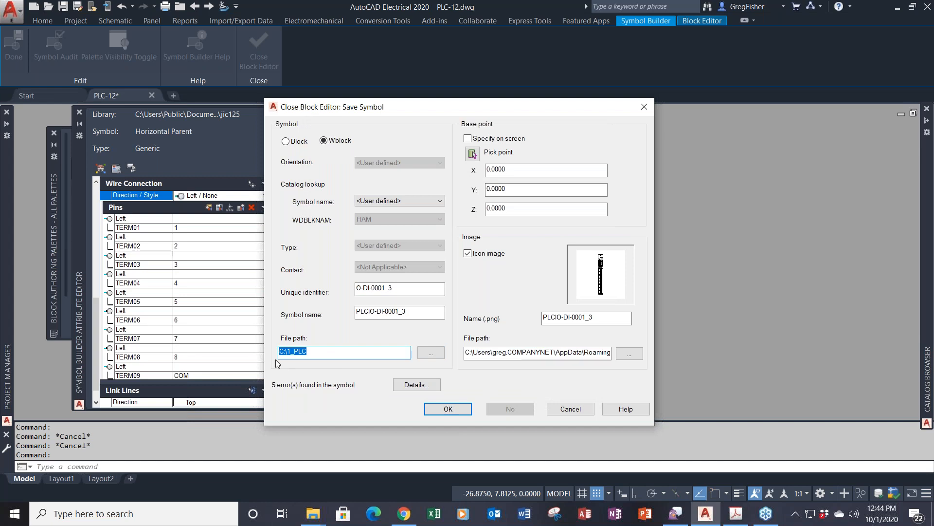
pyautogui.press('Tab')
pyautogui.press('Tab')
pyautogui.press('Tab')
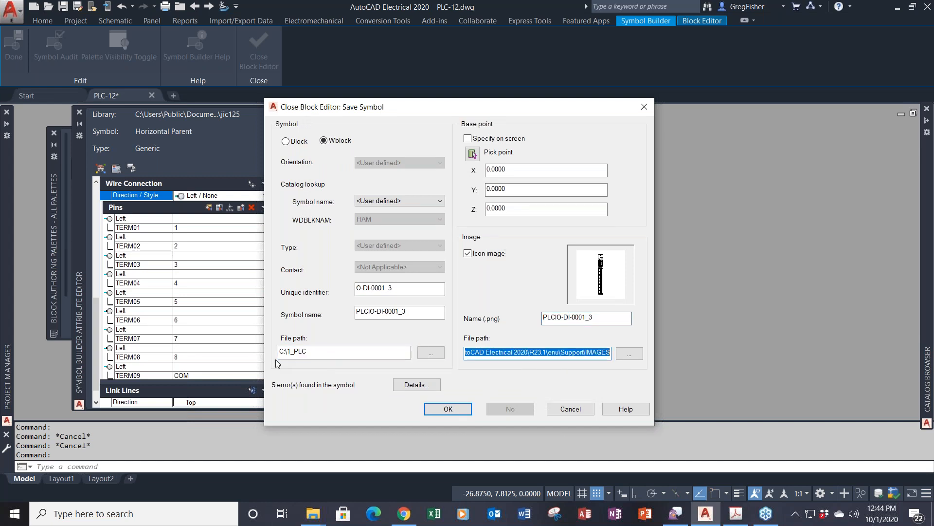
pyautogui.hotkey('ctrl', 'v')
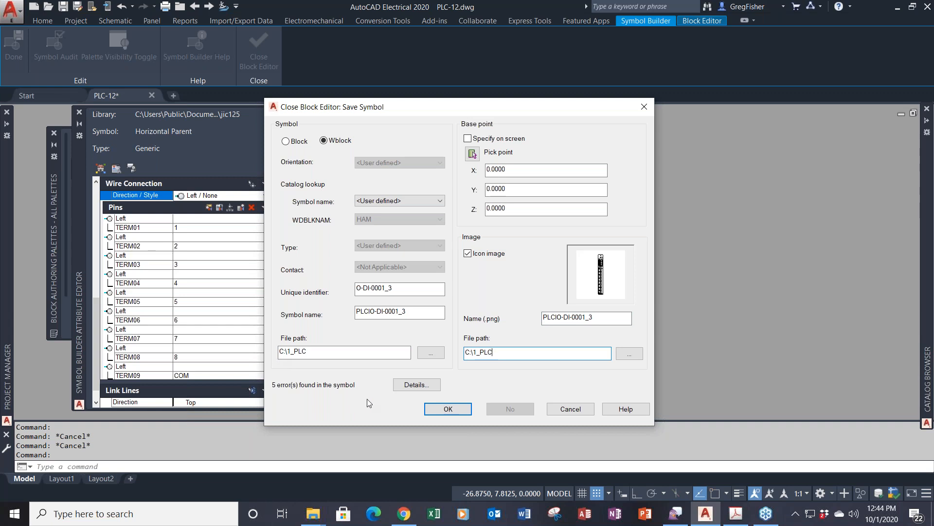
pyautogui.click(411, 389)
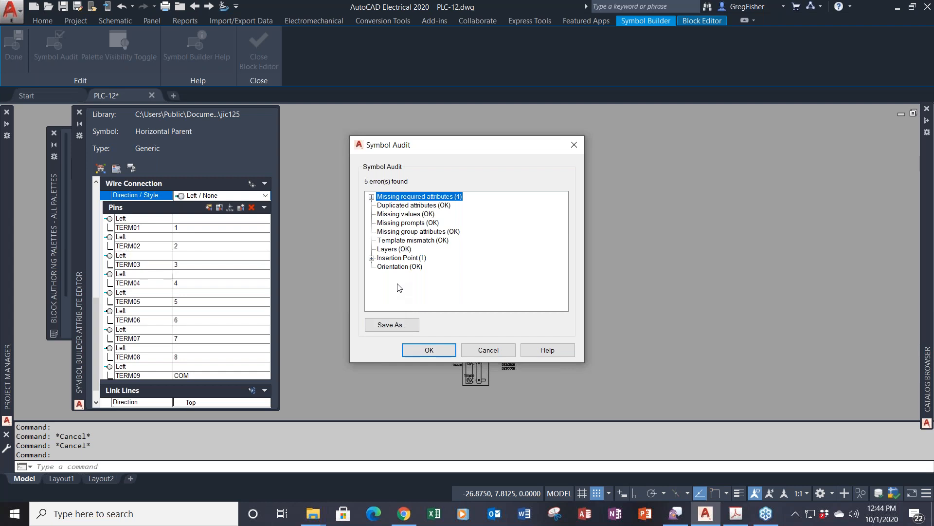
# - Review the missing-attribute and insertion-point errors, then close Symbol Audit
pyautogui.click(372, 197)
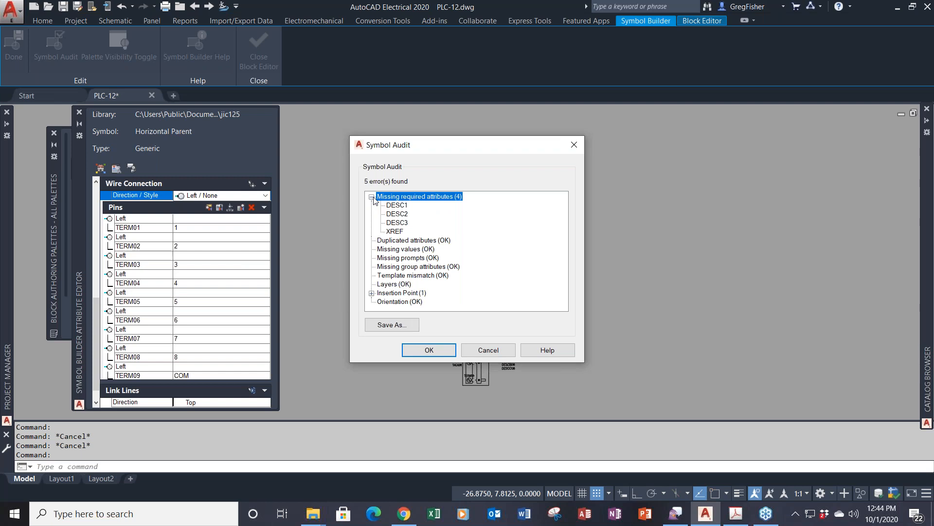
pyautogui.click(371, 197)
pyautogui.click(372, 258)
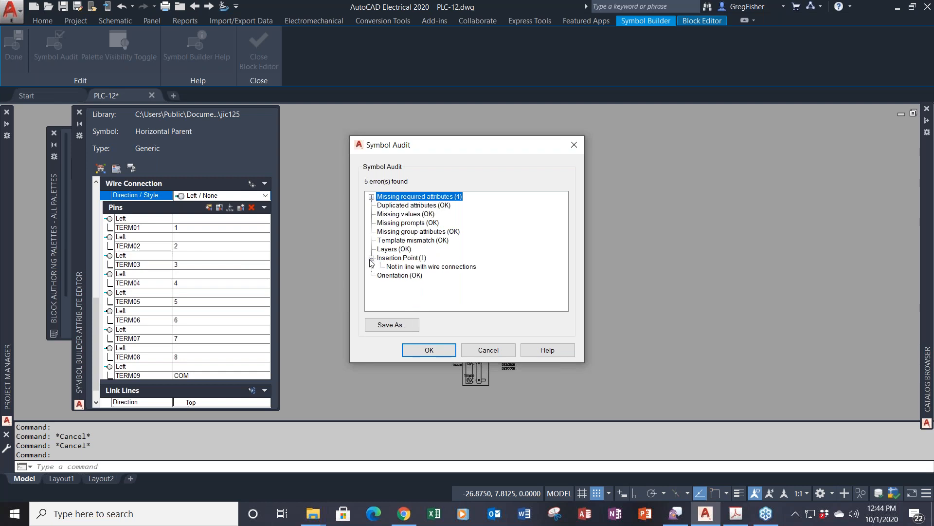
pyautogui.click(371, 259)
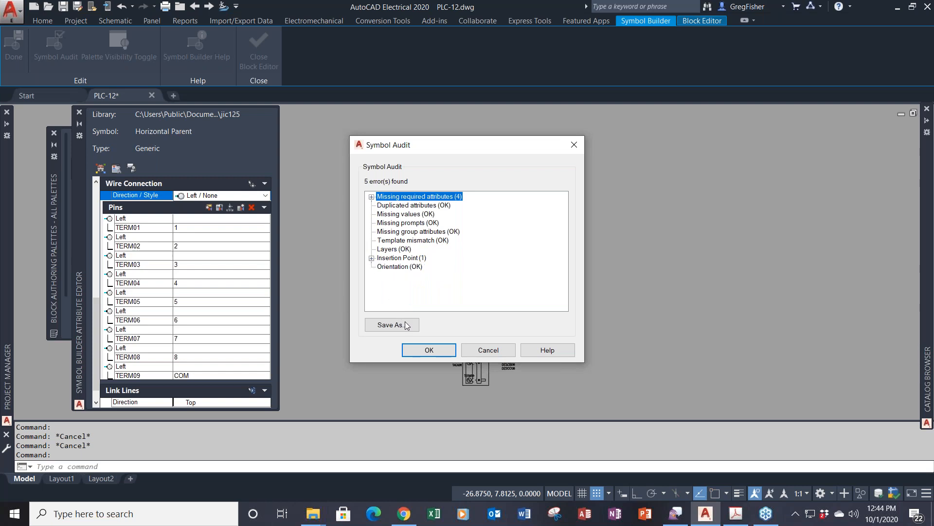
pyautogui.click(421, 350)
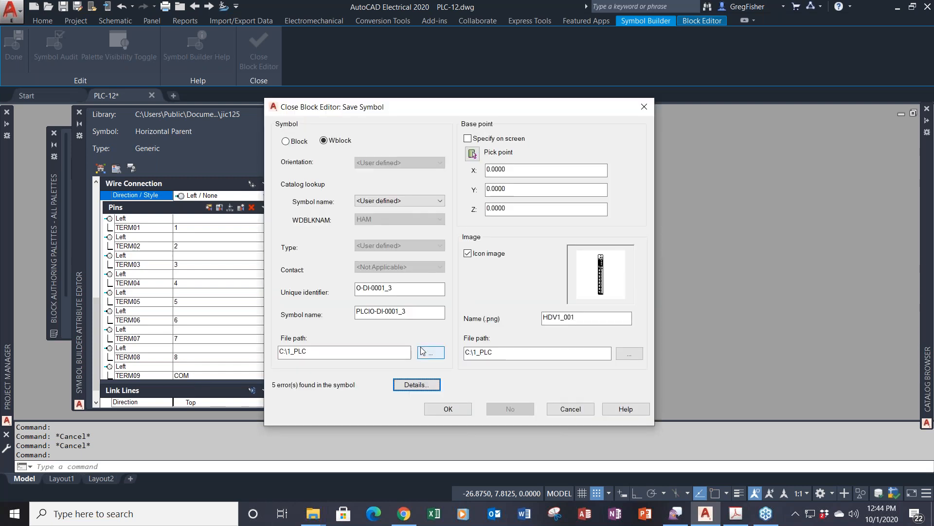
# - Save the symbol with icon name PLCIO-DI-0001_3, overwriting the existing symbol file
pyautogui.click(448, 409)
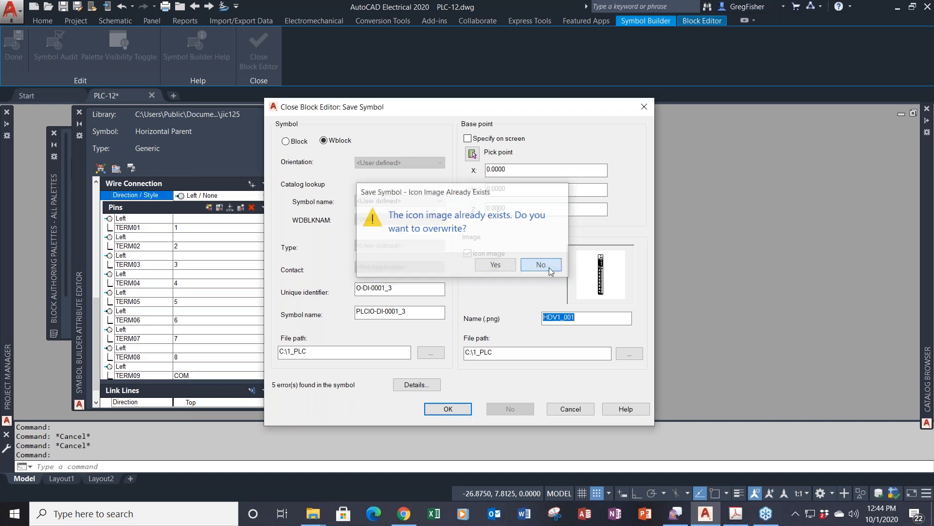
pyautogui.click(541, 265)
pyautogui.moveTo(407, 312); pyautogui.dragTo(334, 310)
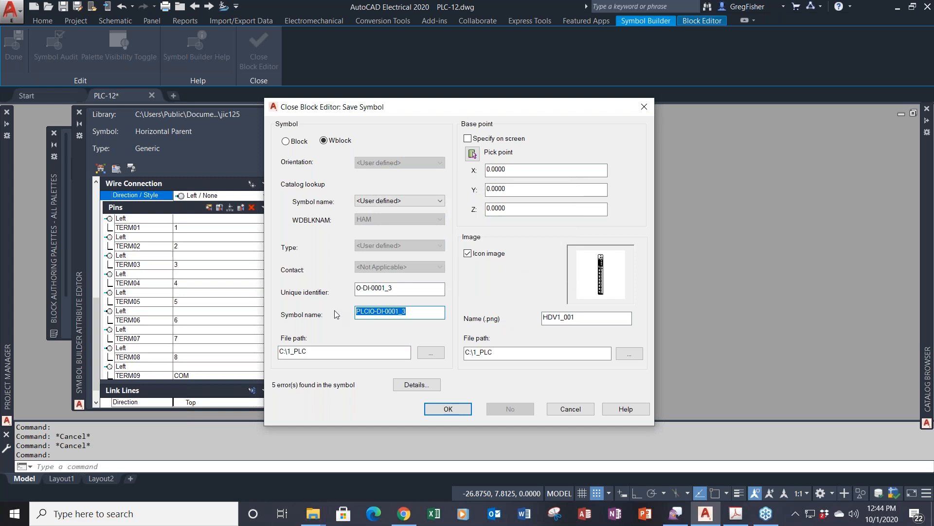
pyautogui.moveTo(603, 319); pyautogui.dragTo(506, 333)
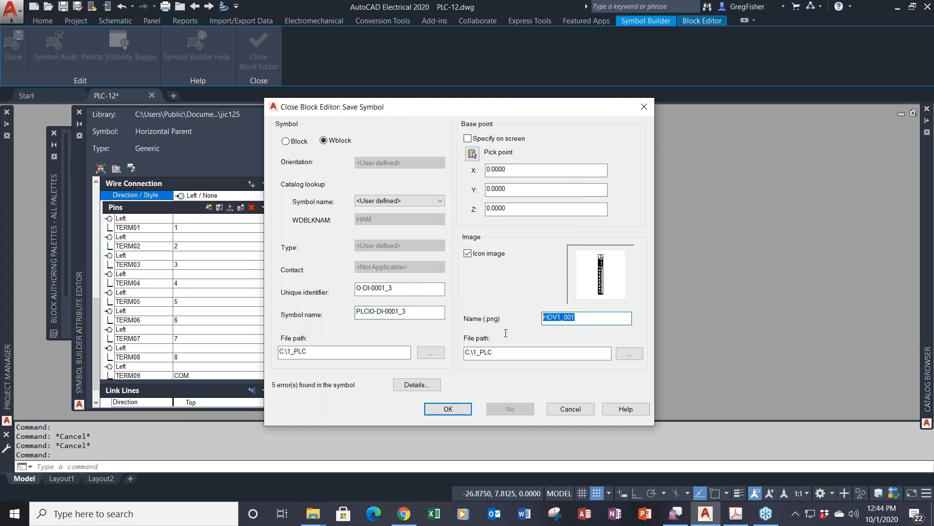
pyautogui.write('PLCIO-DI-0001_3')
pyautogui.click(513, 354)
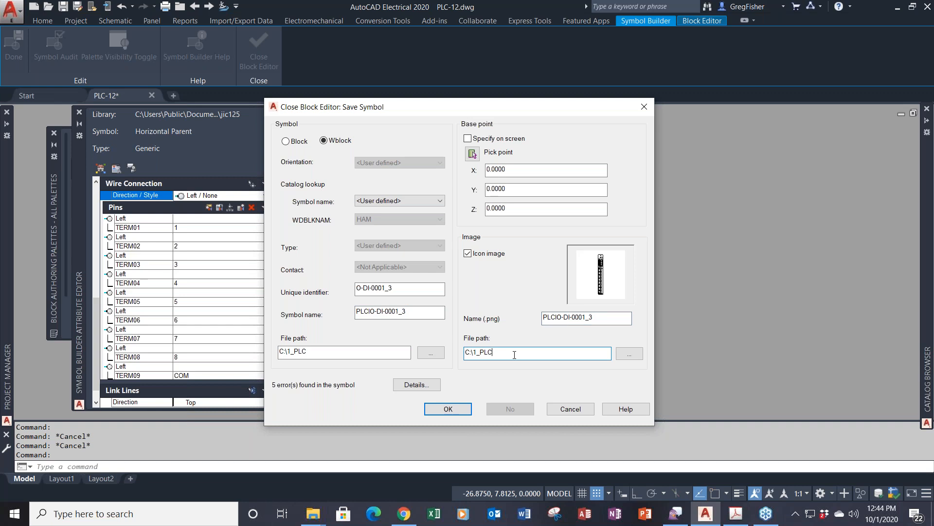
pyautogui.click(460, 408)
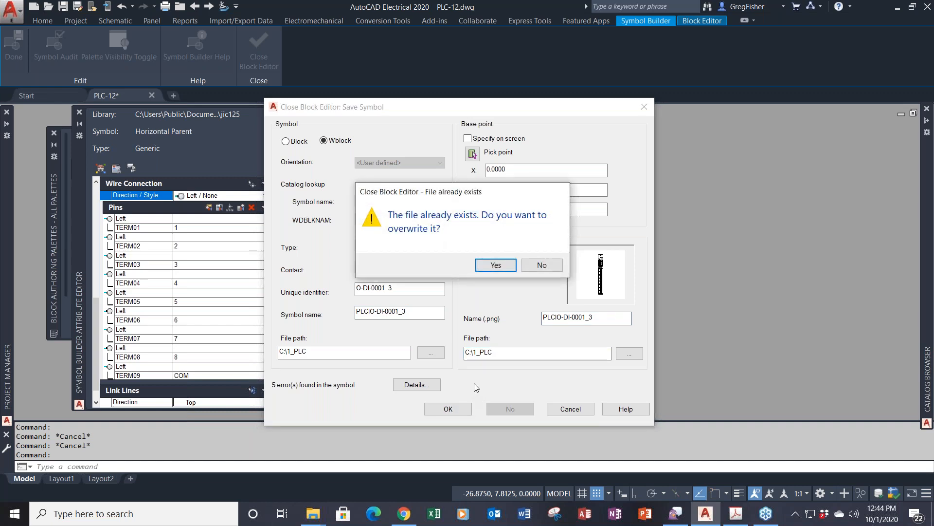
pyautogui.click(494, 266)
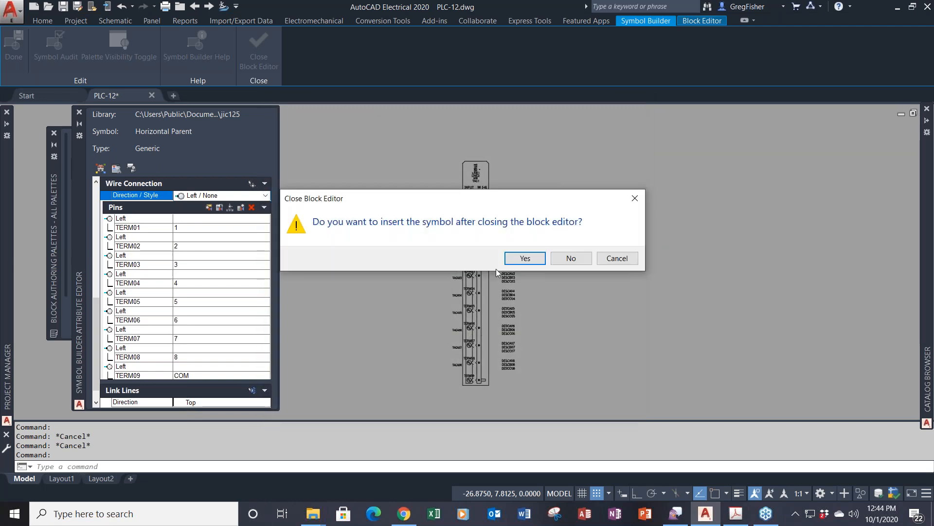
# - Insert the saved PLCIO-DI-0001_3 symbol onto the left ladder rungs of PLC-12
pyautogui.click(525, 258)
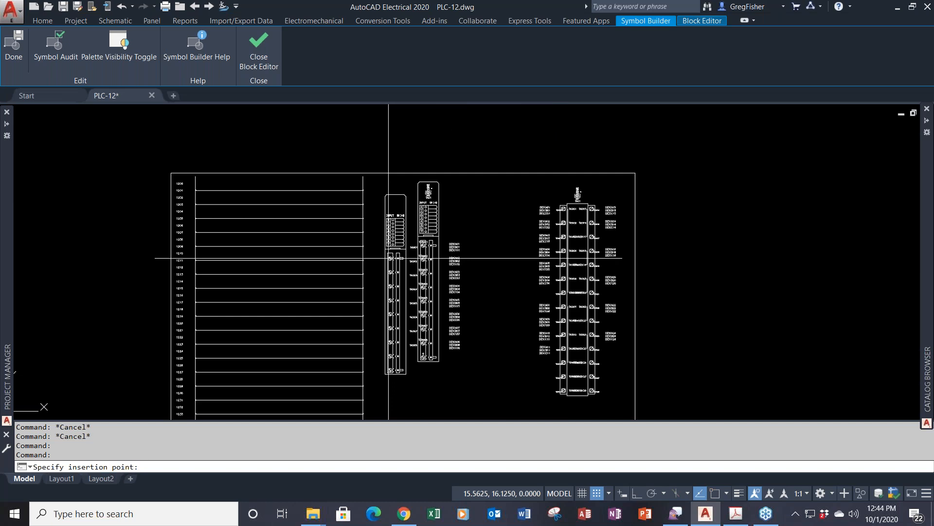
pyautogui.moveTo(389, 258); pyautogui.dragTo(485, 259, button='middle')
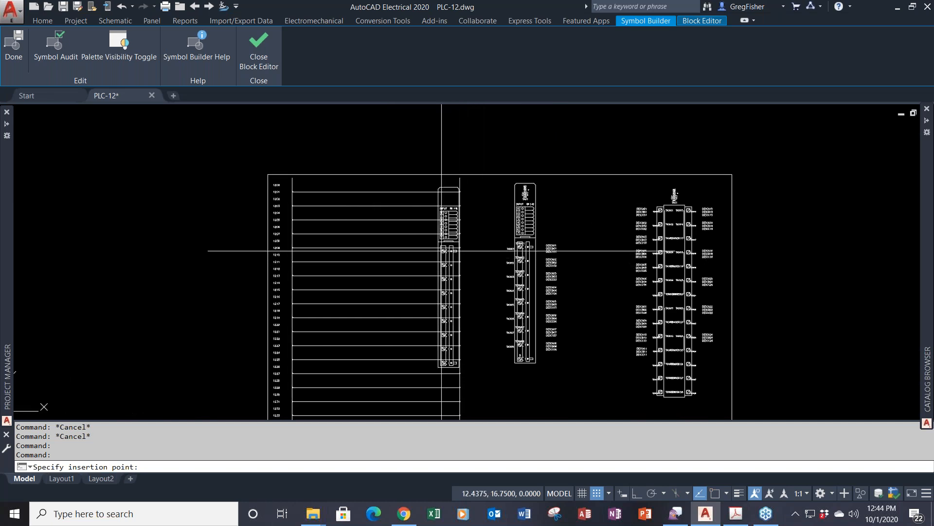
pyautogui.scroll(2, 436, 247)
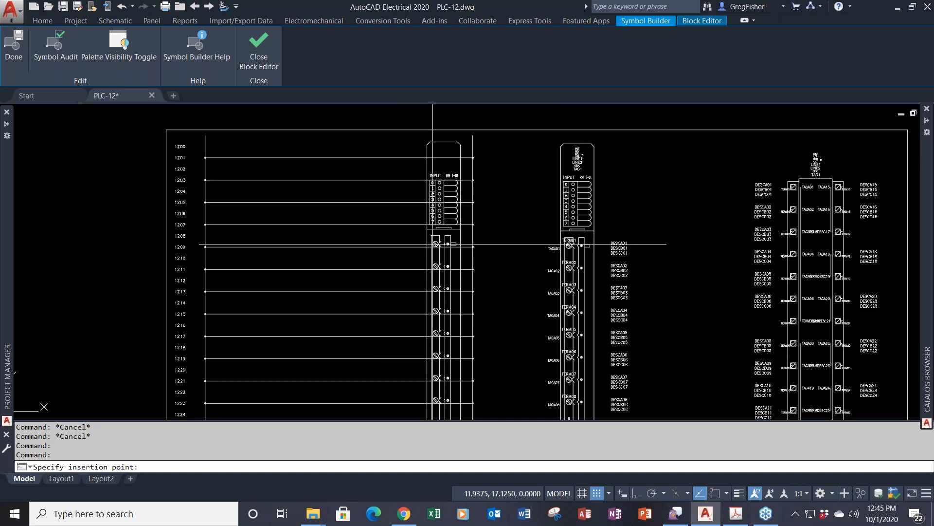
pyautogui.scroll(7, 455, 245)
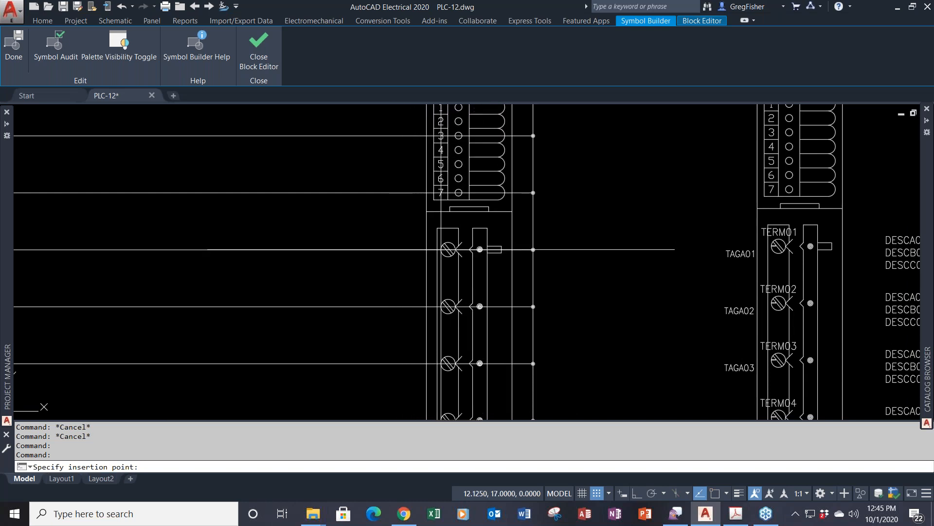
pyautogui.click(441, 249)
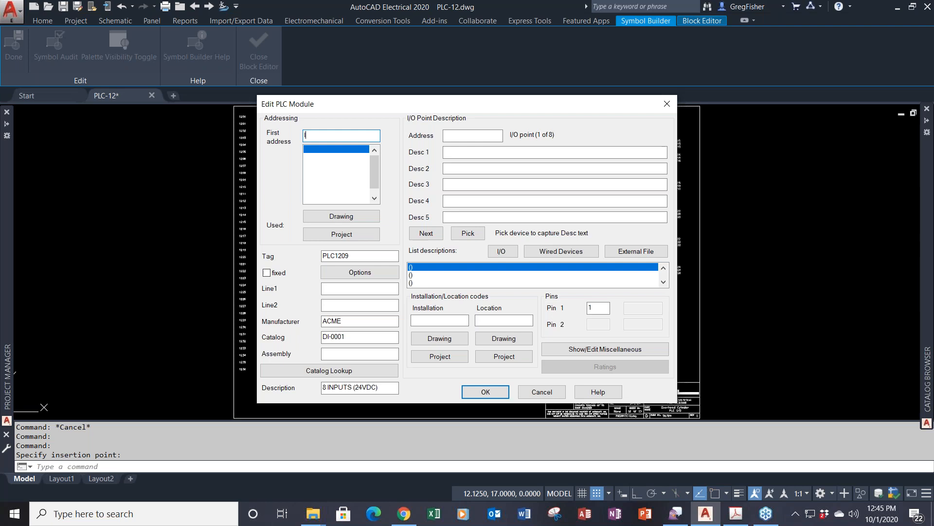
# - Start the module's I/O addresses at 101 with decimal numbering
pyautogui.write('101')
pyautogui.press('Tab')
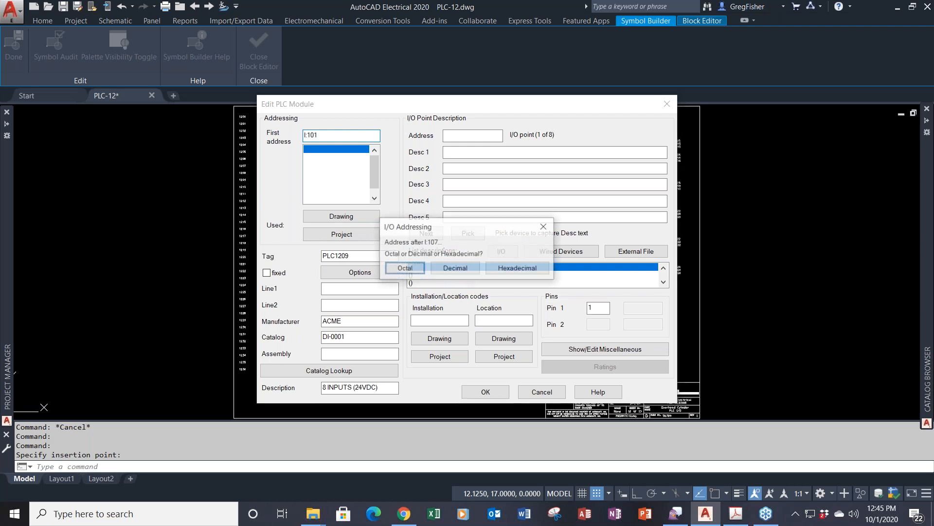
pyautogui.click(447, 269)
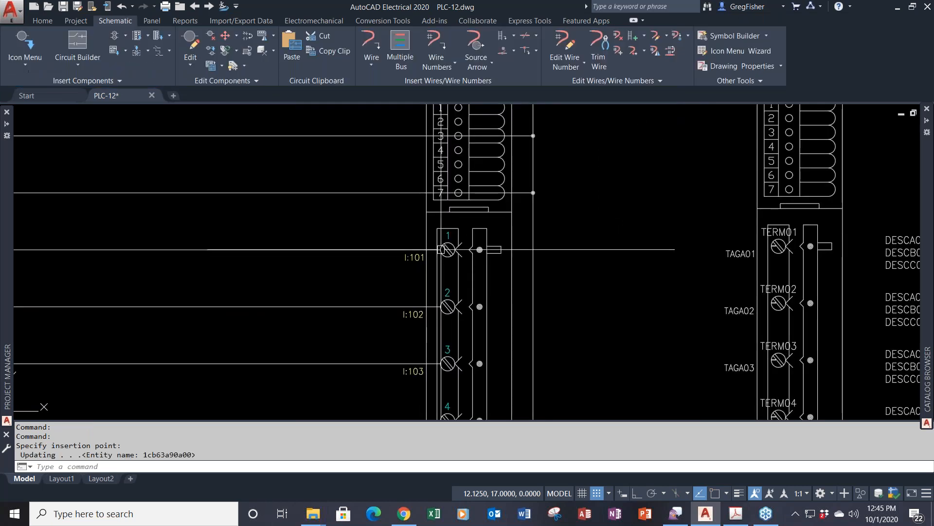
# - Label the module 24VDC INPUT MODULE and set its location to MCAB5
pyautogui.rightClick(472, 236)
pyautogui.click(475, 204)
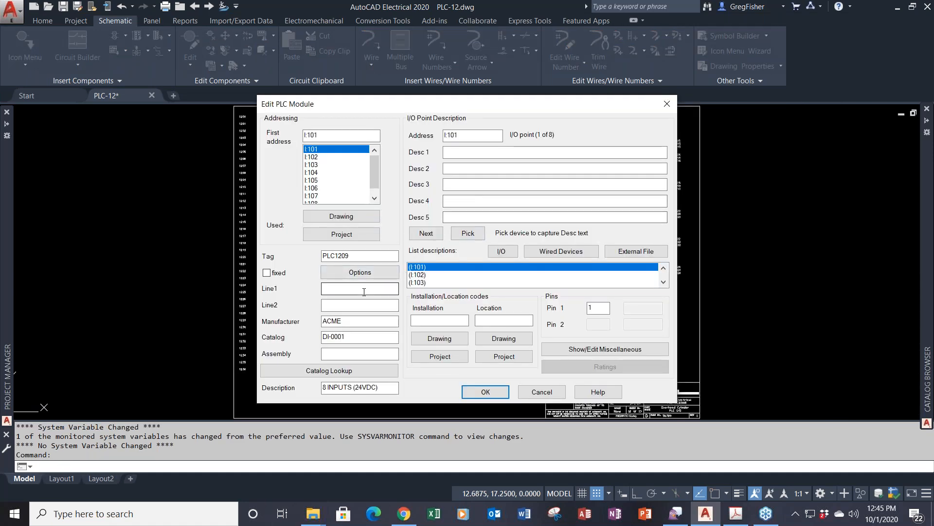
pyautogui.click(342, 292)
pyautogui.write('2')
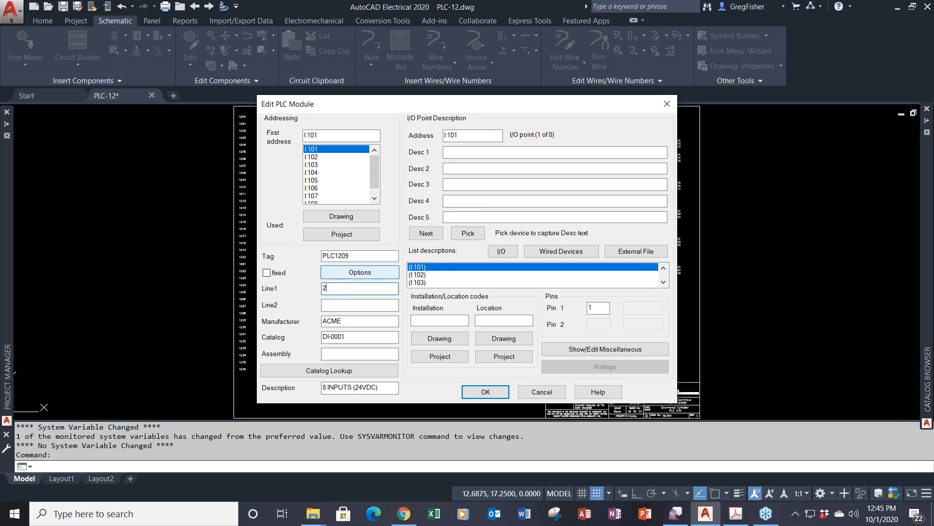
pyautogui.write('4VDC INPUT')
pyautogui.press('Tab')
pyautogui.write('MODULE')
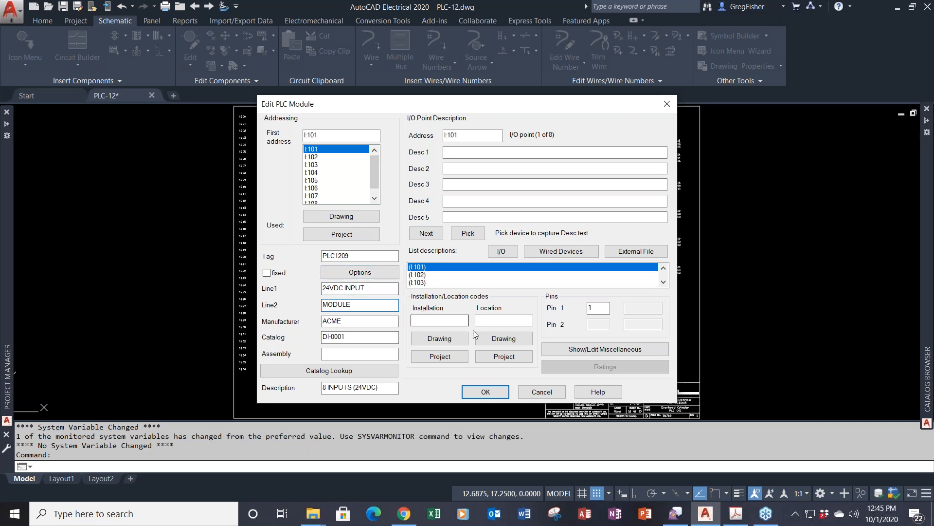
pyautogui.click(505, 357)
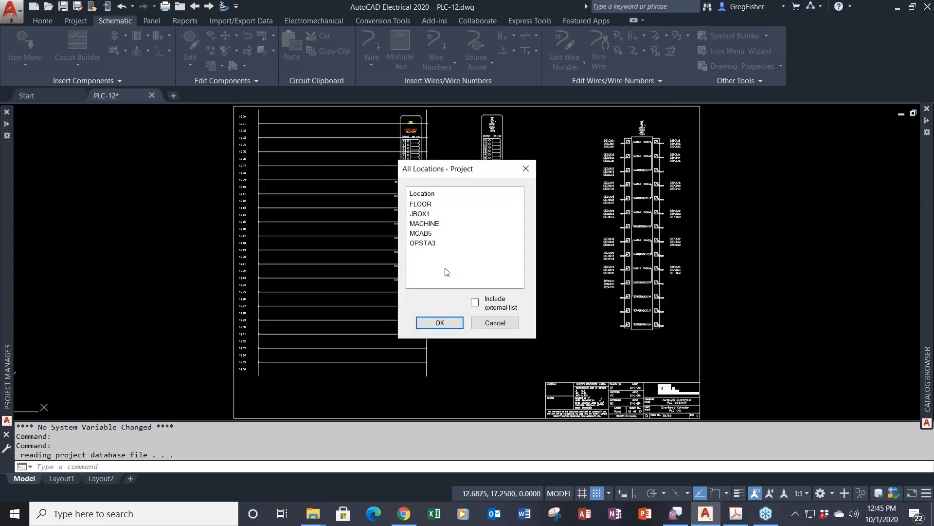
pyautogui.click(431, 234)
pyautogui.click(440, 323)
# - Describe the first input point as MASTER CONTROL RELAY and confirm the module edits
pyautogui.click(456, 153)
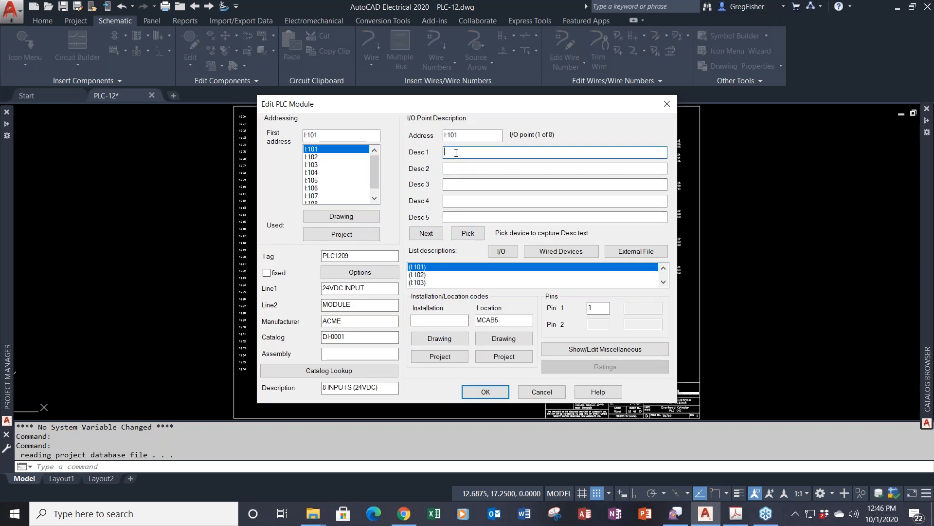
pyautogui.write('MASTER')
pyautogui.press('Tab')
pyautogui.write('CONTROL')
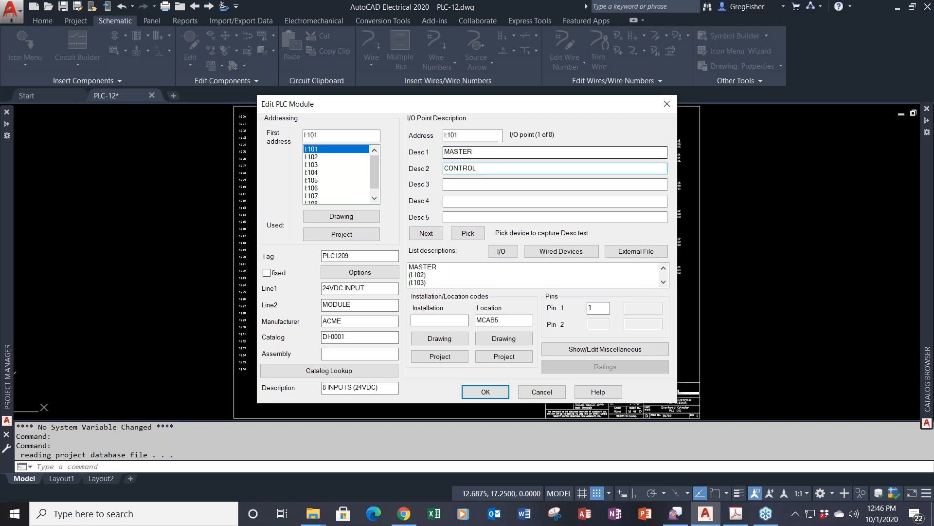
pyautogui.press('Tab')
pyautogui.write('RELAY')
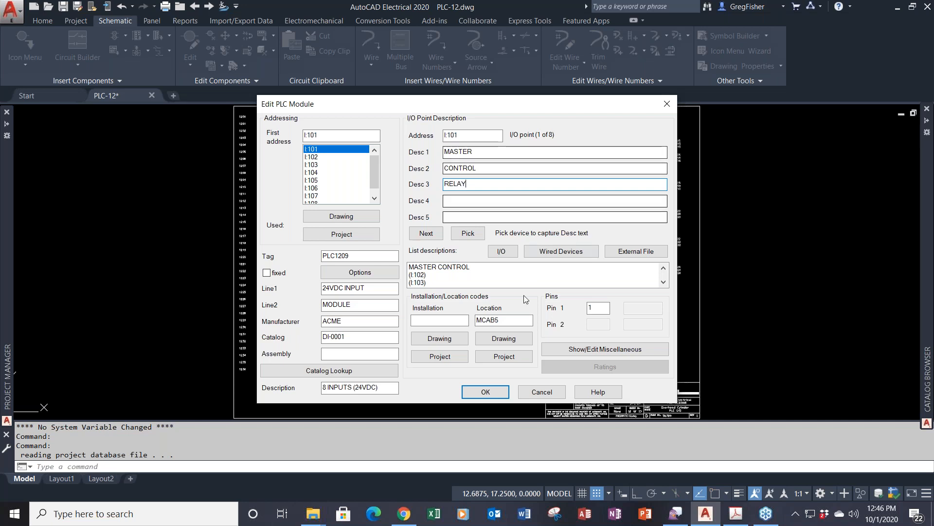
pyautogui.click(486, 391)
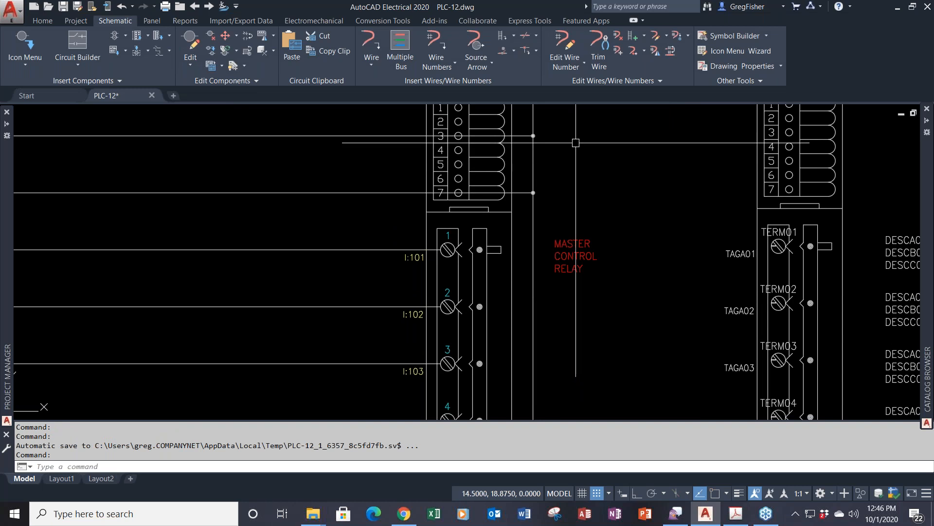
# - Trim the wires on rungs 1203, 1205, 1207 and 1201 crossing the module top
pyautogui.scroll(-2, 575, 143)
pyautogui.scroll(-2, 575, 143)
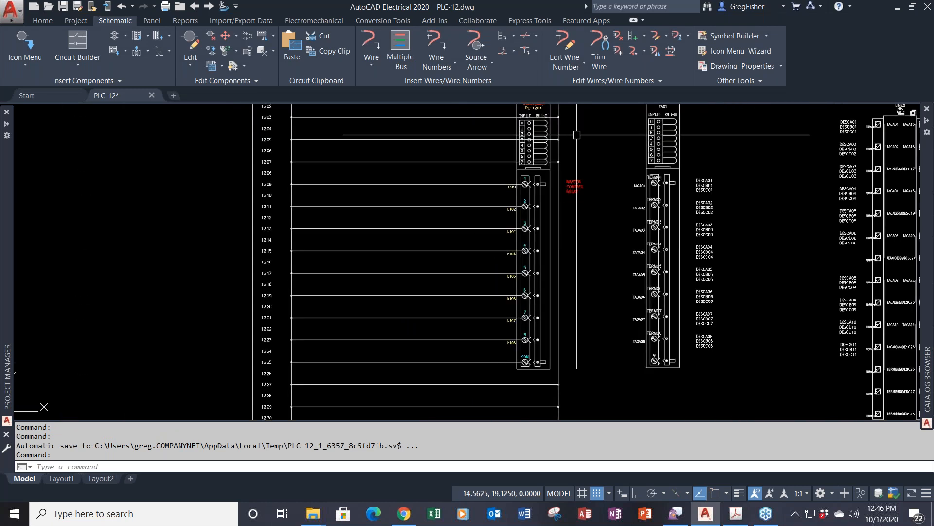
pyautogui.click(599, 63)
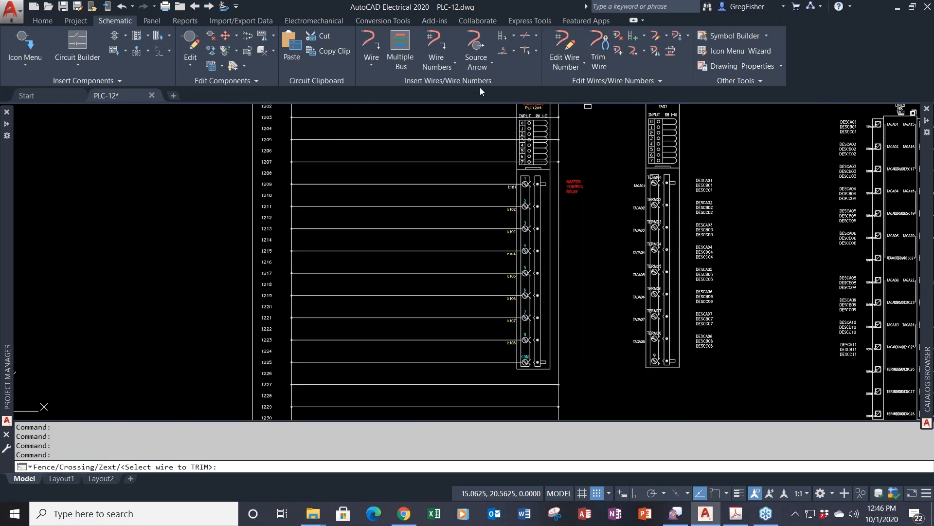
pyautogui.click(455, 118)
pyautogui.click(456, 139)
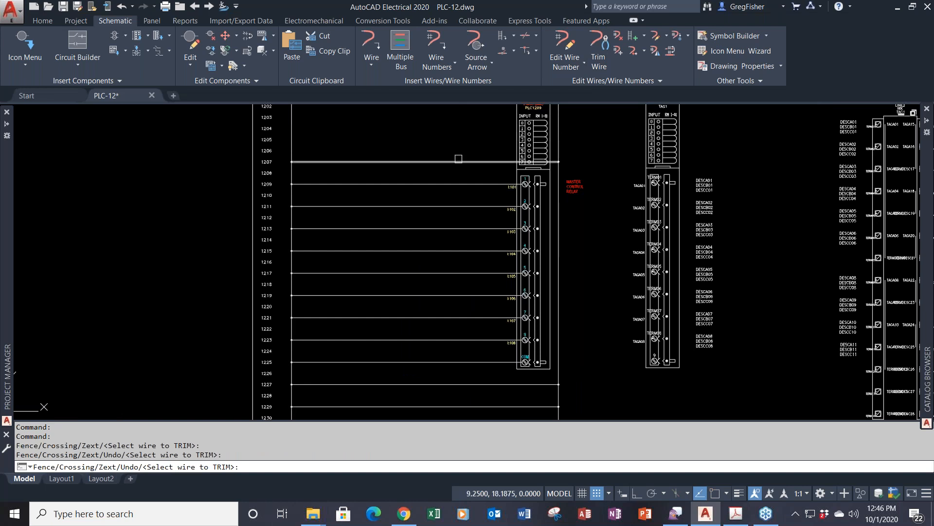
pyautogui.click(455, 161)
pyautogui.moveTo(455, 162); pyautogui.dragTo(420, 259, button='middle')
pyautogui.click(418, 194)
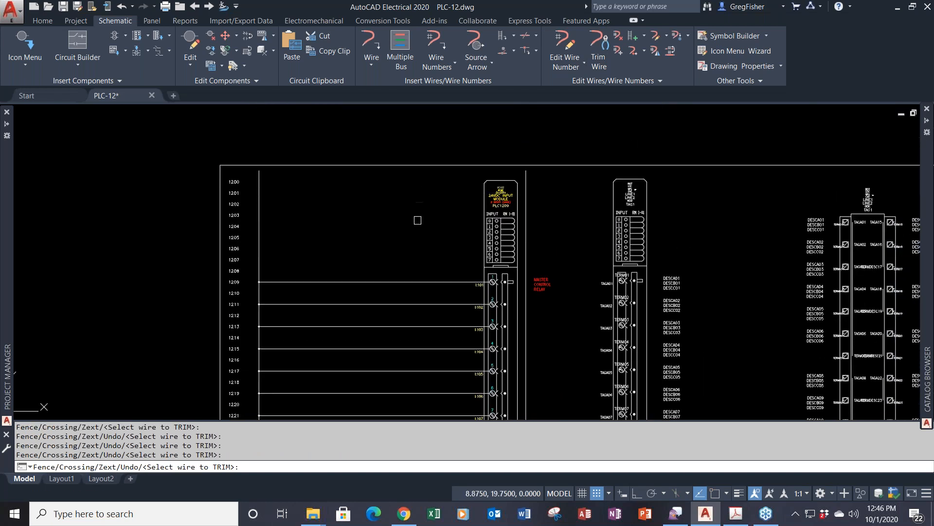
pyautogui.scroll(-2, 417, 217)
pyautogui.moveTo(417, 217); pyautogui.dragTo(411, 188, button='middle')
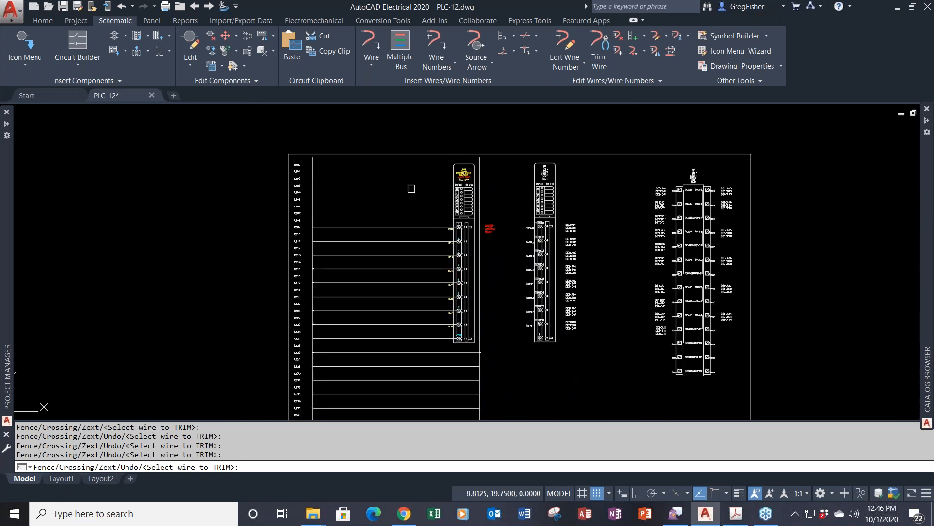
pyautogui.press('Escape')
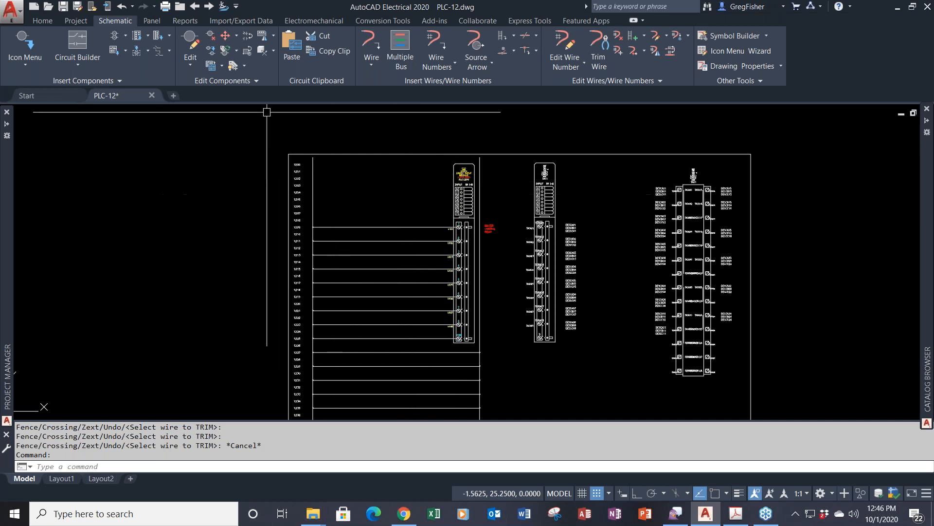
pyautogui.click(148, 35)
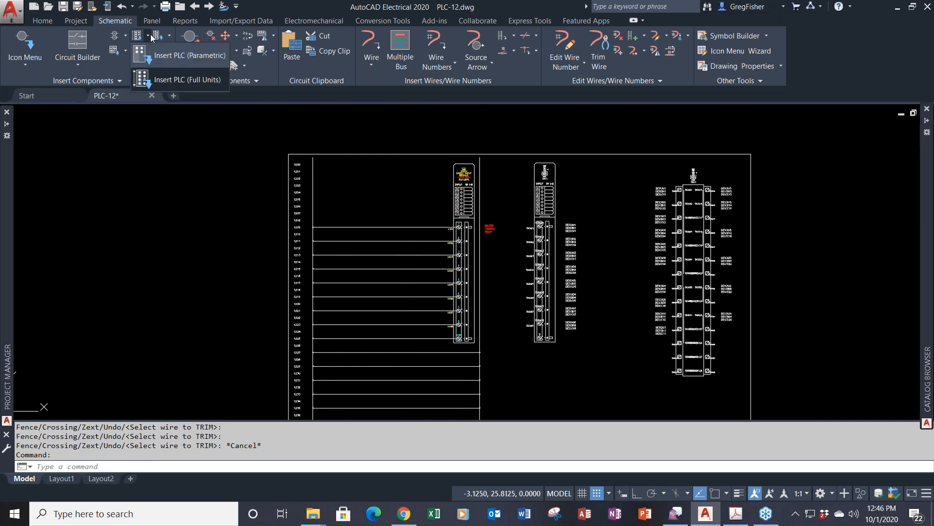
pyautogui.click(151, 35)
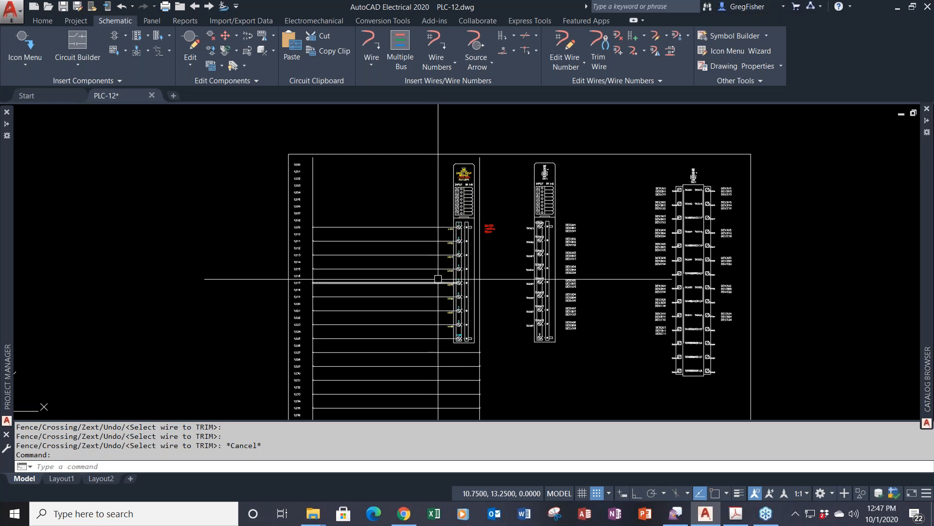
# - Erase only the right terminal strip, undoing an accidental deletion of both strips
pyautogui.middleClick(502, 312)
pyautogui.middleClick(502, 312)
pyautogui.moveTo(502, 313)
pyautogui.mouseDown(button='middle')
pyautogui.moveTo(402, 332)
pyautogui.moveTo(402, 343)
pyautogui.mouseUp(button='middle')
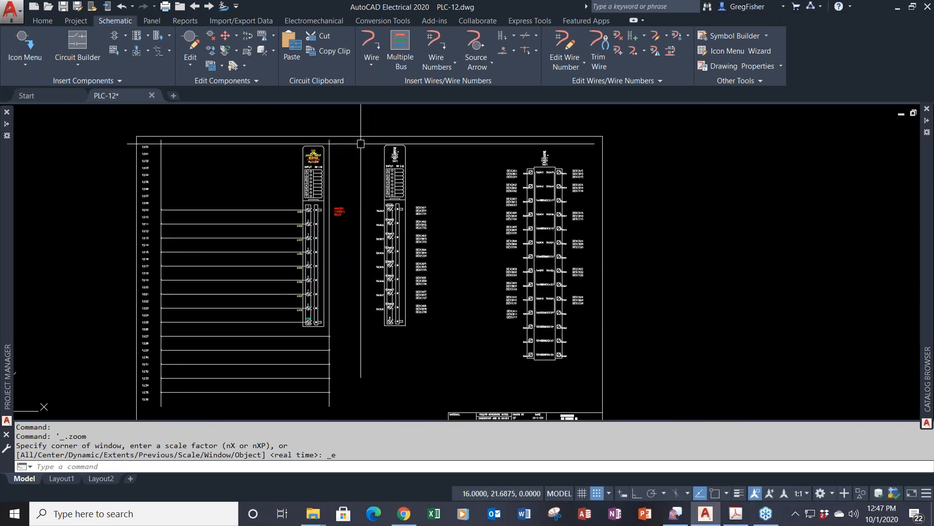
pyautogui.click(360, 126)
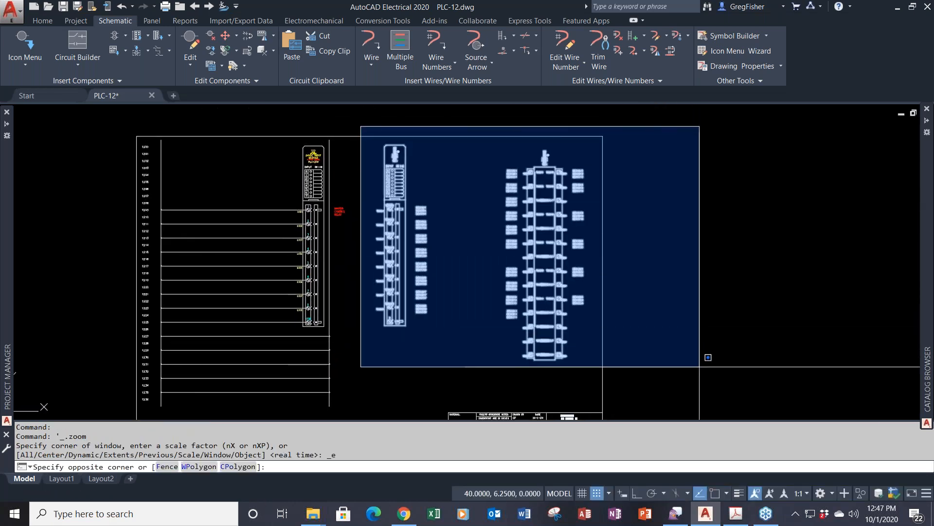
pyautogui.click(701, 376)
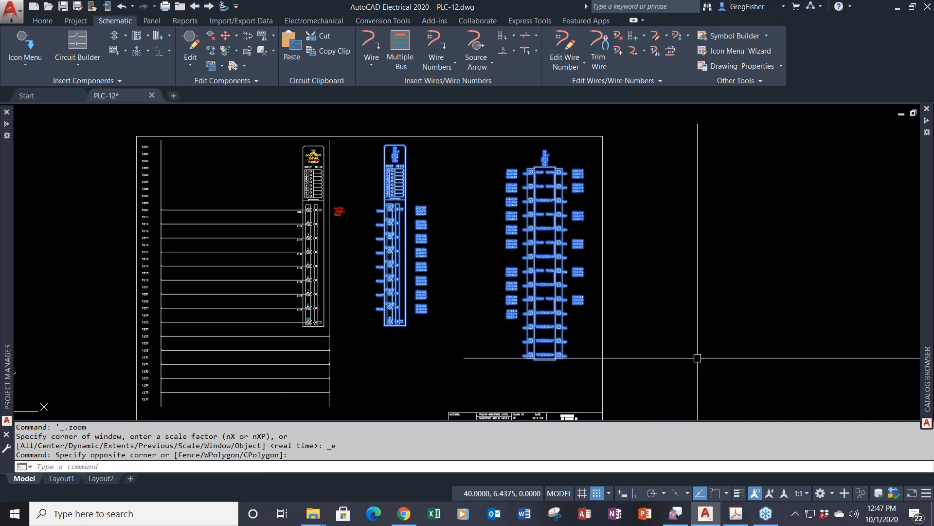
pyautogui.press('Delete')
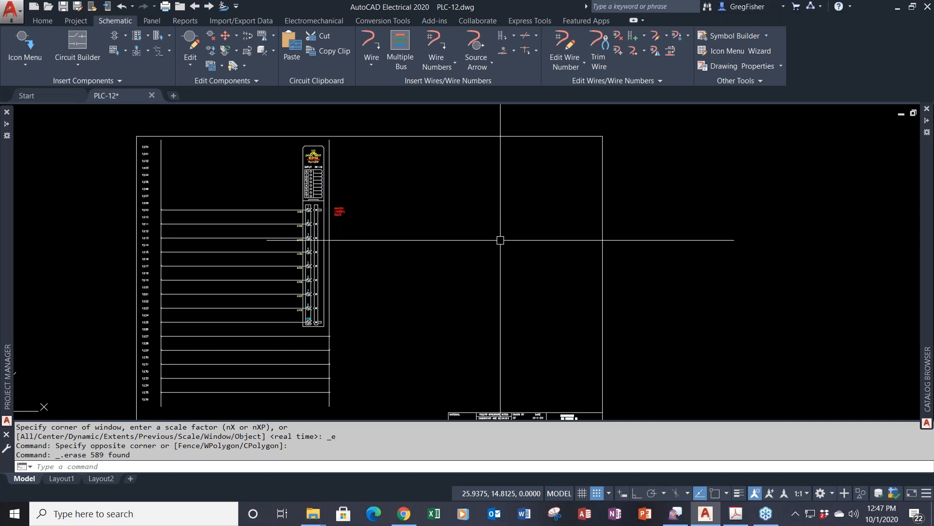
pyautogui.write('u')
pyautogui.press('Return')
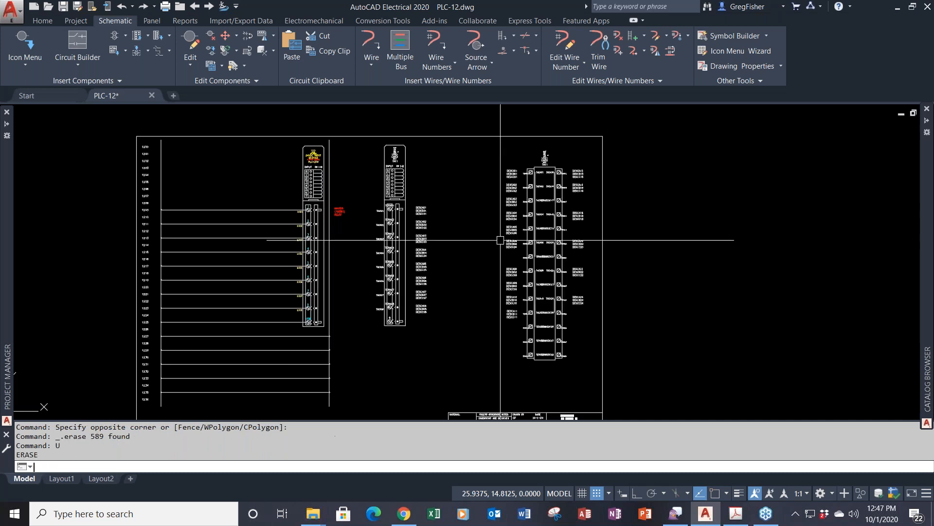
pyautogui.click(473, 119)
pyautogui.click(676, 368)
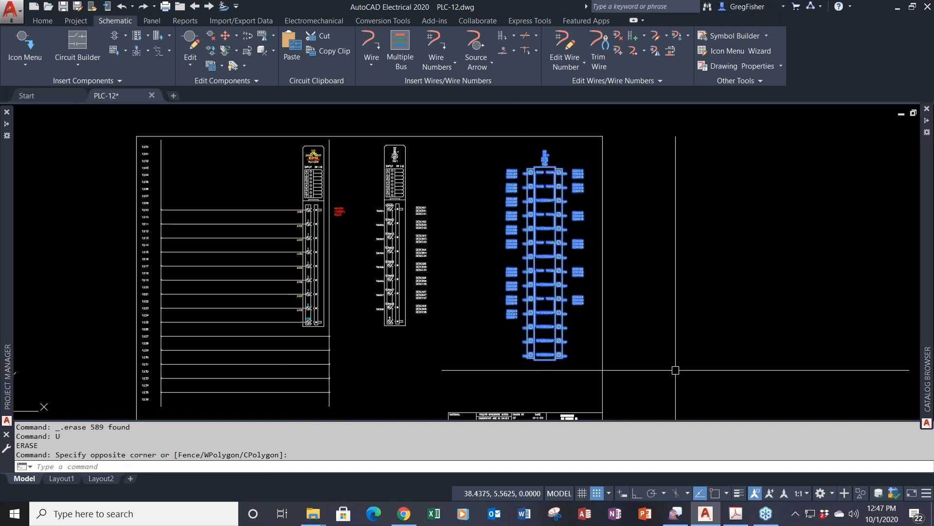
pyautogui.press('Delete')
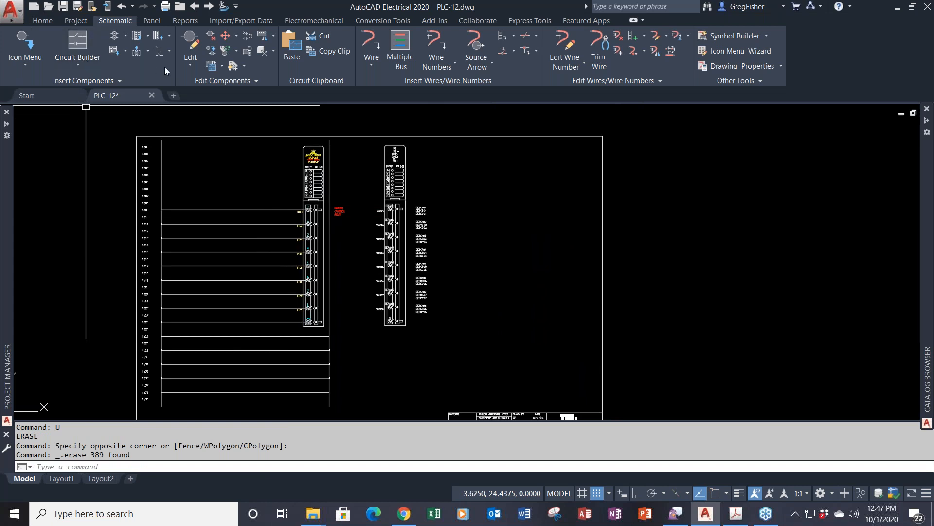
pyautogui.click(40, 21)
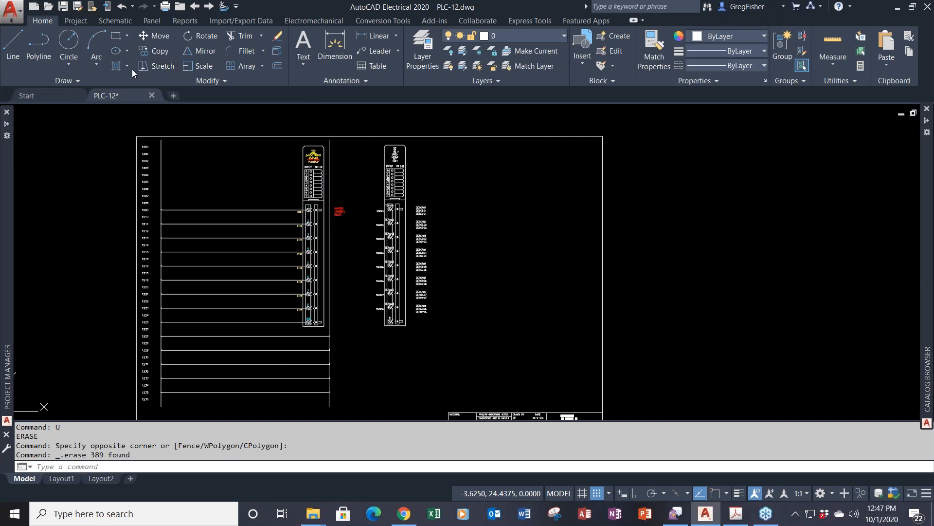
# - Draw a tall rectangle to the right of the second PLC module
pyautogui.click(116, 39)
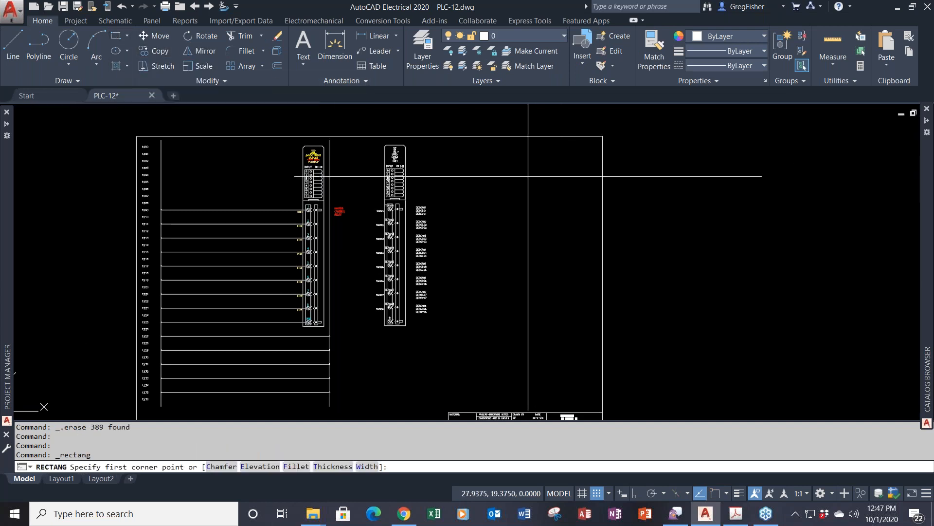
pyautogui.click(490, 145)
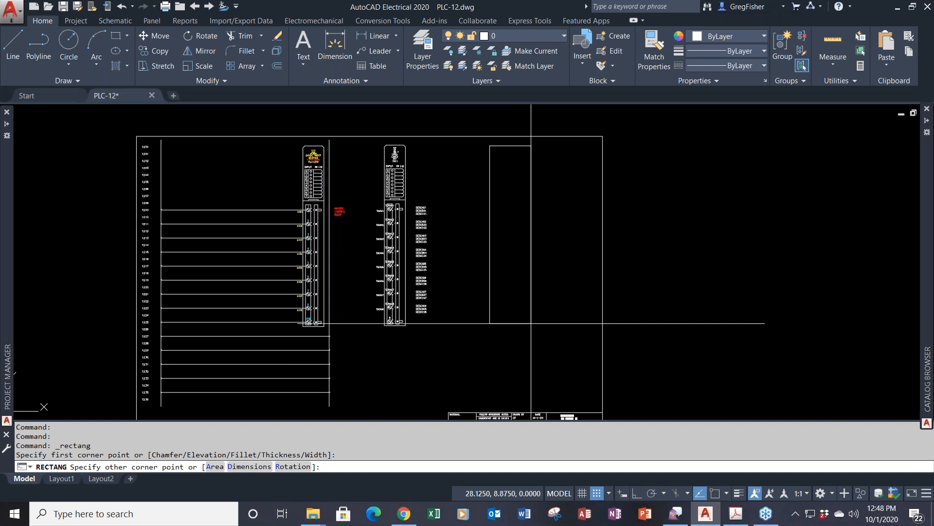
pyautogui.click(531, 323)
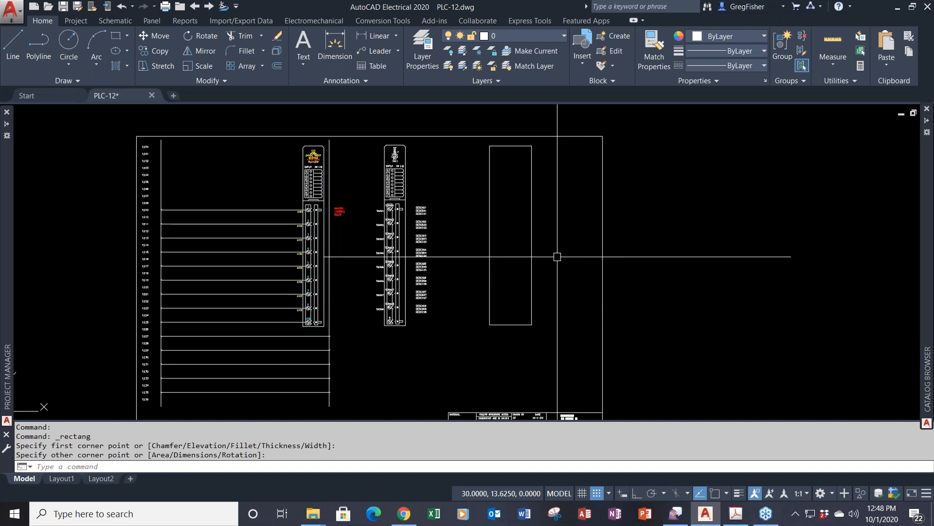
pyautogui.scroll(4, 382, 155)
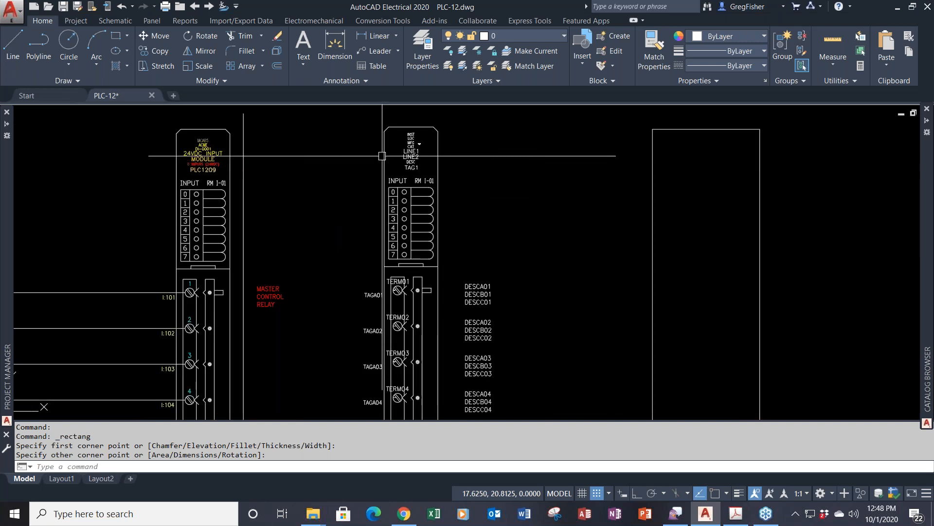
pyautogui.moveTo(382, 156); pyautogui.dragTo(385, 178, button='middle')
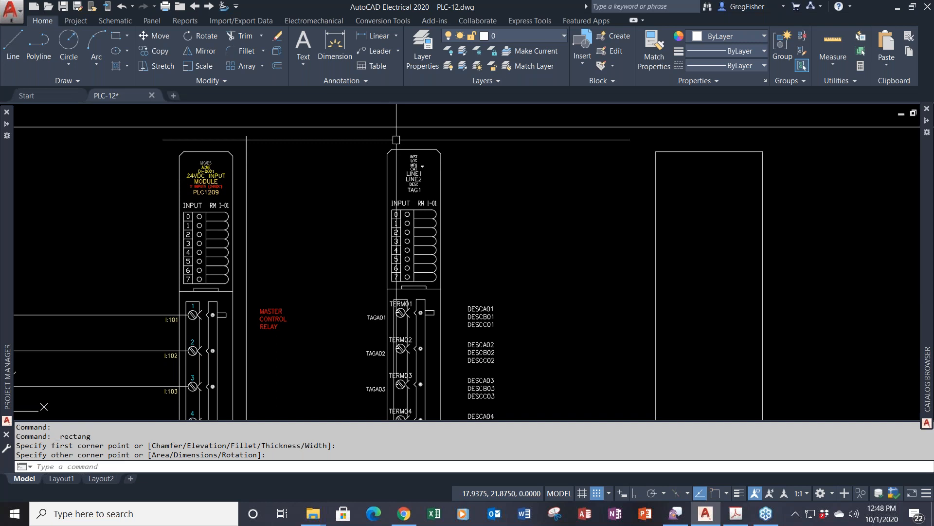
# - Copy the second module's header text (TAG1, LINE1, LINE2) into the new rectangle
pyautogui.write('co')
pyautogui.press('Return')
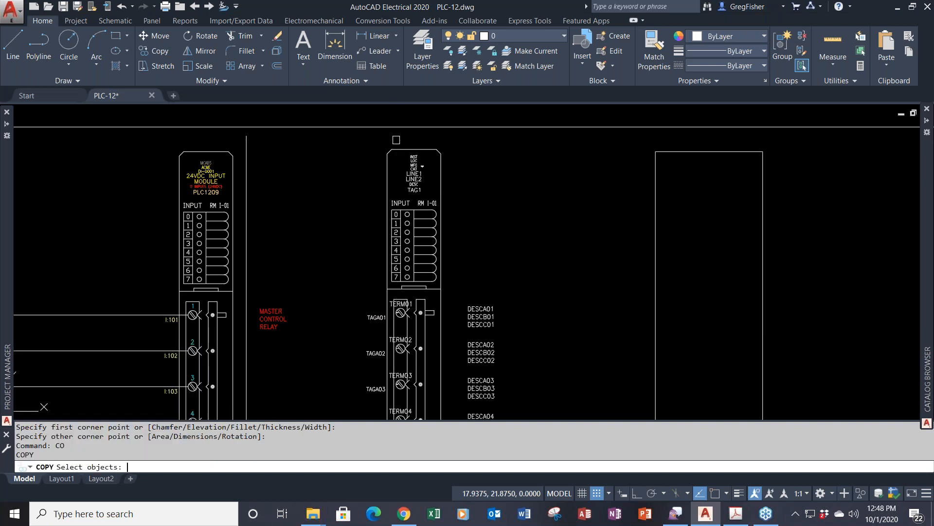
pyautogui.click(396, 140)
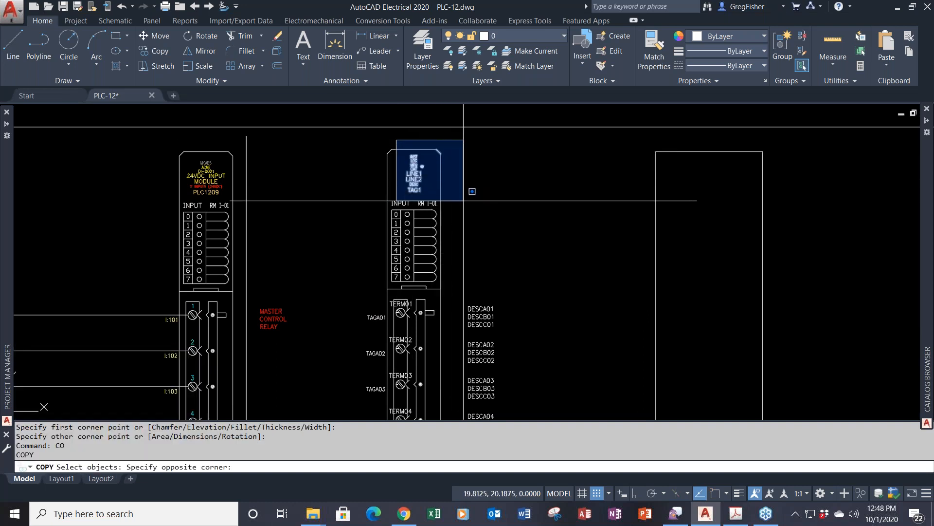
pyautogui.click(464, 200)
pyautogui.press('Return')
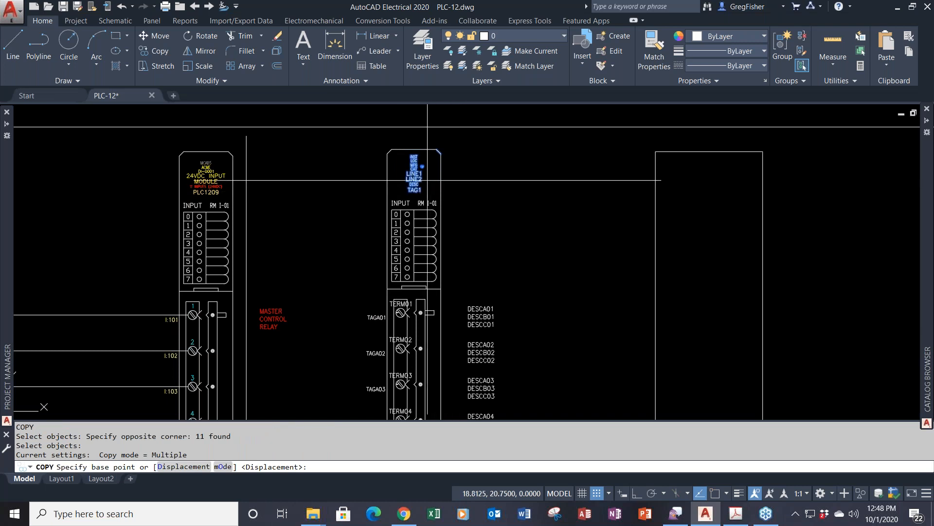
pyautogui.click(413, 177)
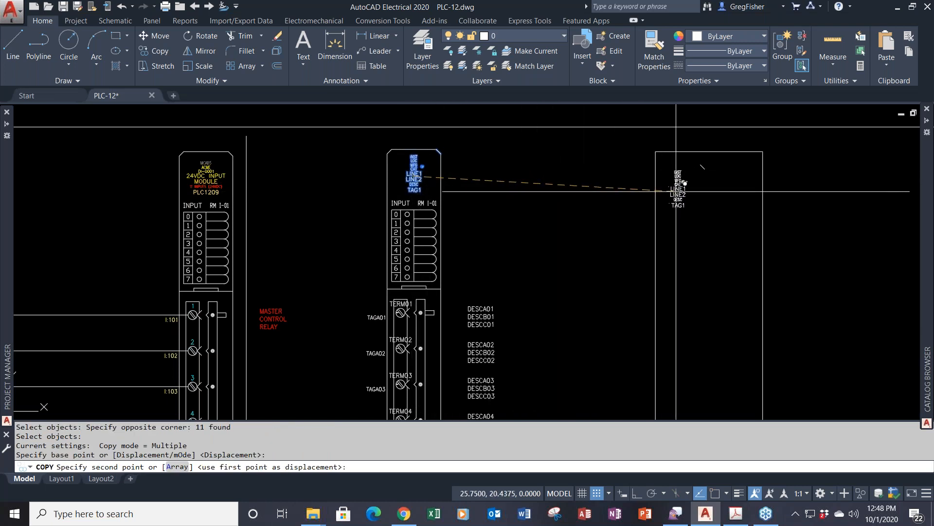
pyautogui.press('F8')
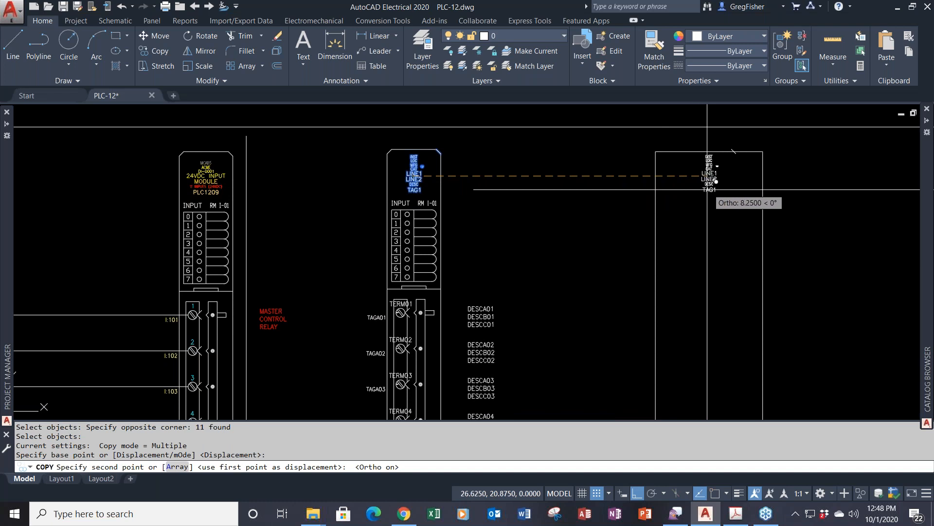
pyautogui.click(707, 189)
pyautogui.press('Escape')
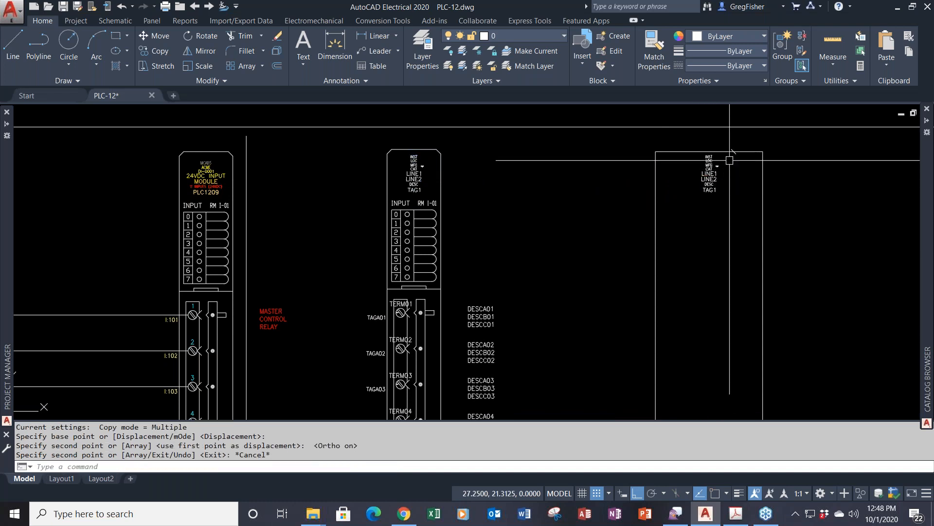
# - Delete the stray mark near the rectangle's top corner
pyautogui.click(730, 147)
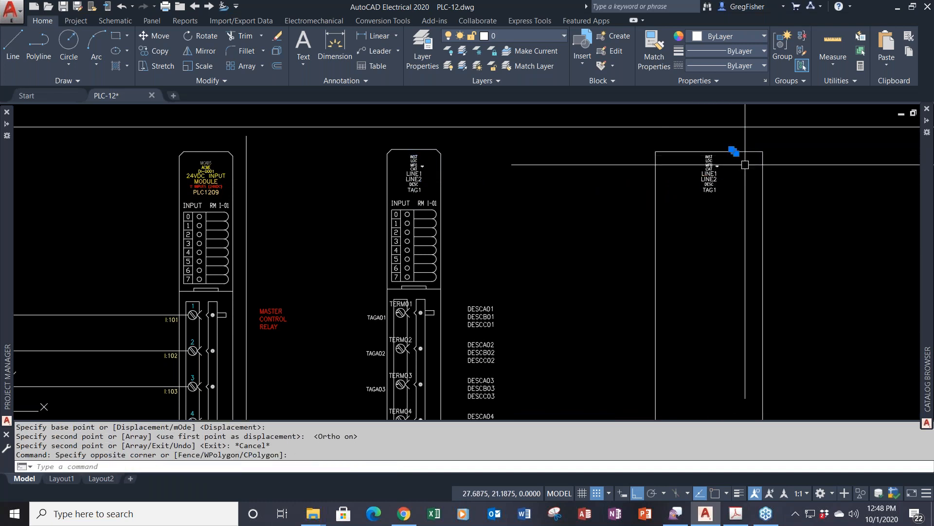
pyautogui.click(745, 164)
pyautogui.press('Delete')
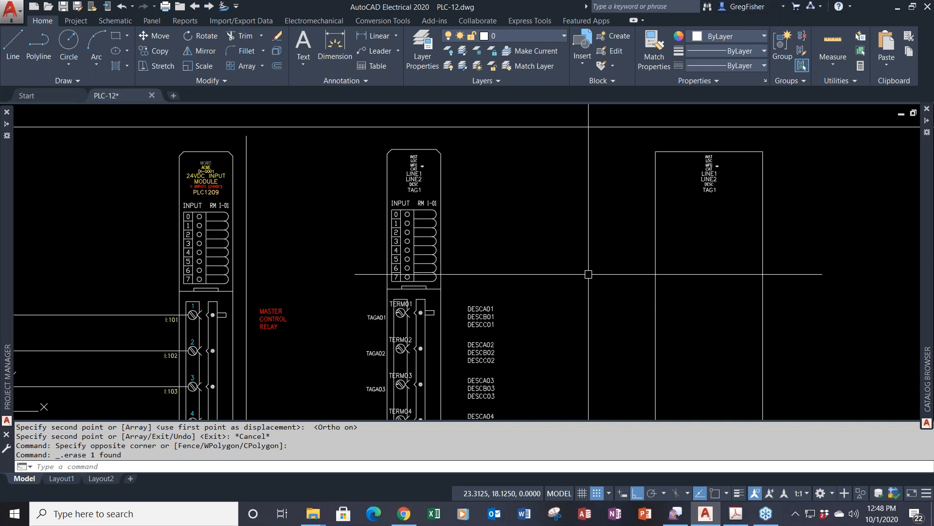
pyautogui.scroll(-2, 588, 271)
pyautogui.moveTo(563, 270); pyautogui.dragTo(397, 201, button='middle')
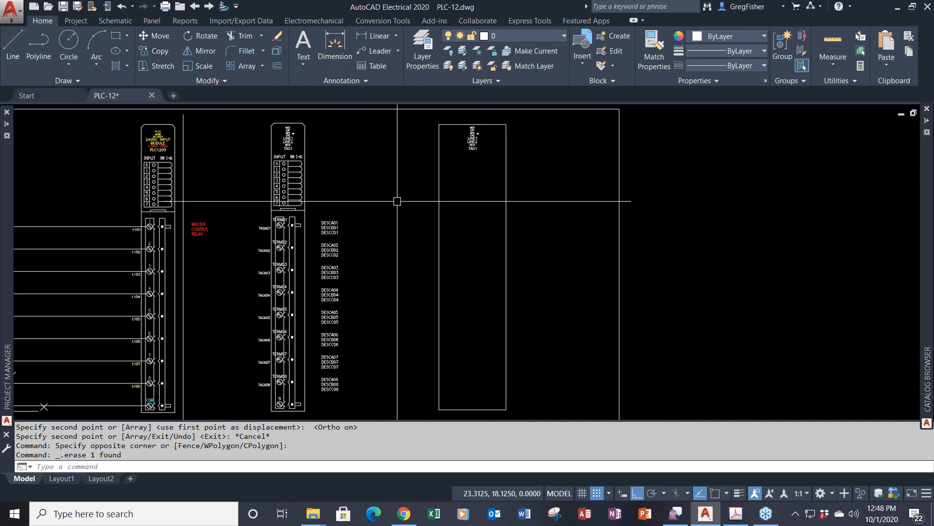
# - Build a Horizontal Parent symbol from the 11 outline objects, base point at the module top
pyautogui.click(116, 20)
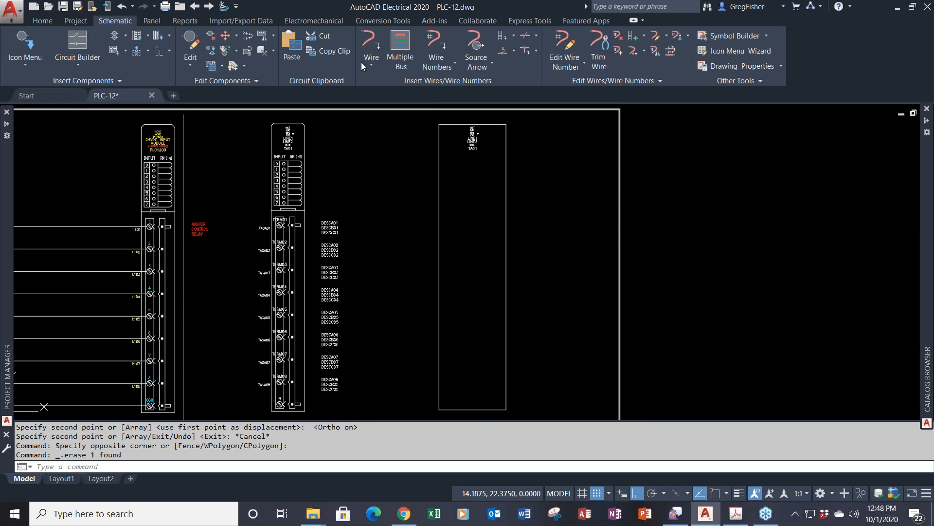
pyautogui.click(731, 37)
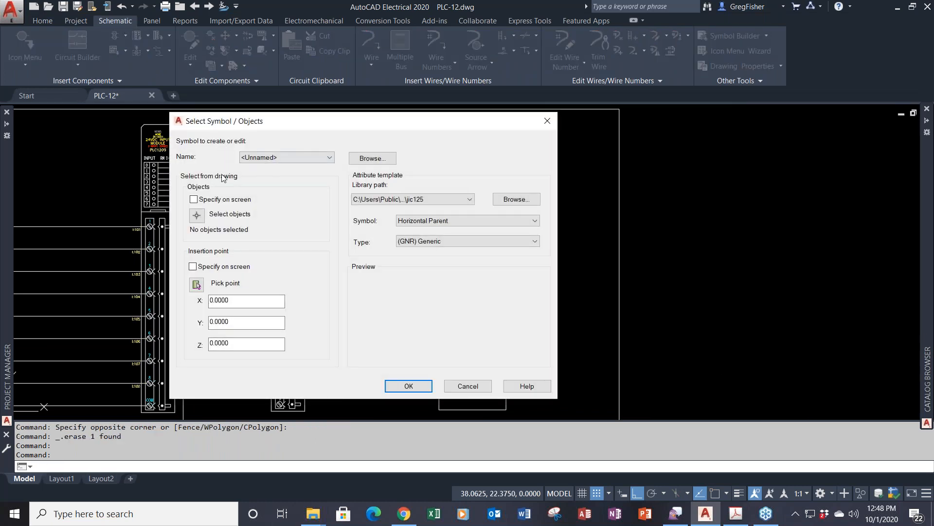
pyautogui.click(197, 214)
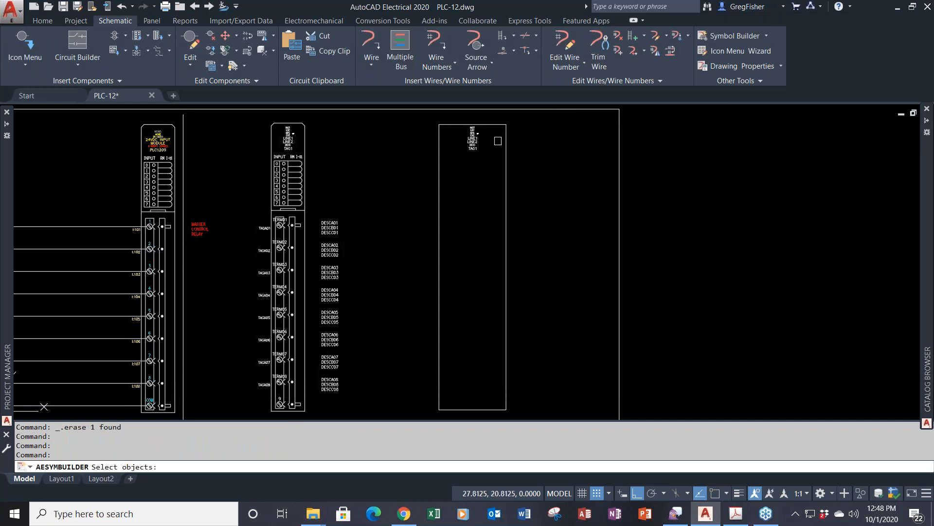
pyautogui.click(514, 118)
pyautogui.click(438, 169)
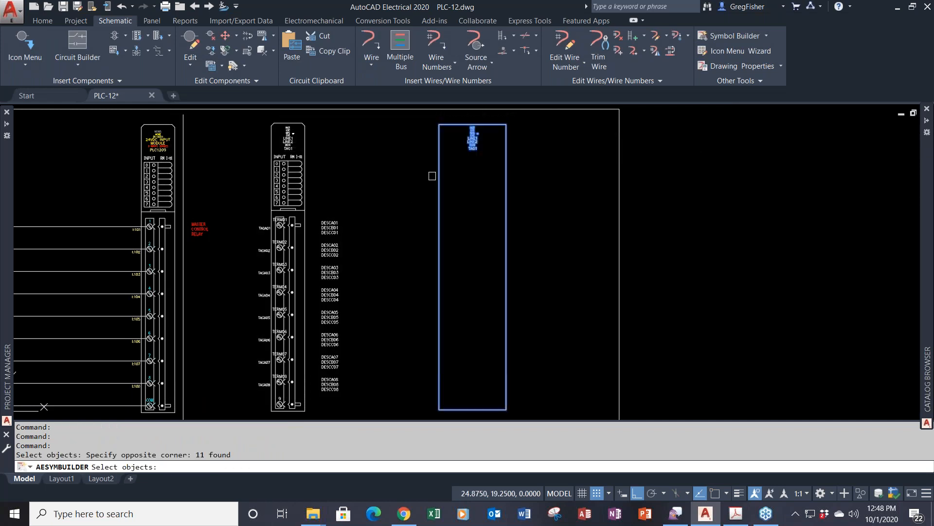
pyautogui.press('Return')
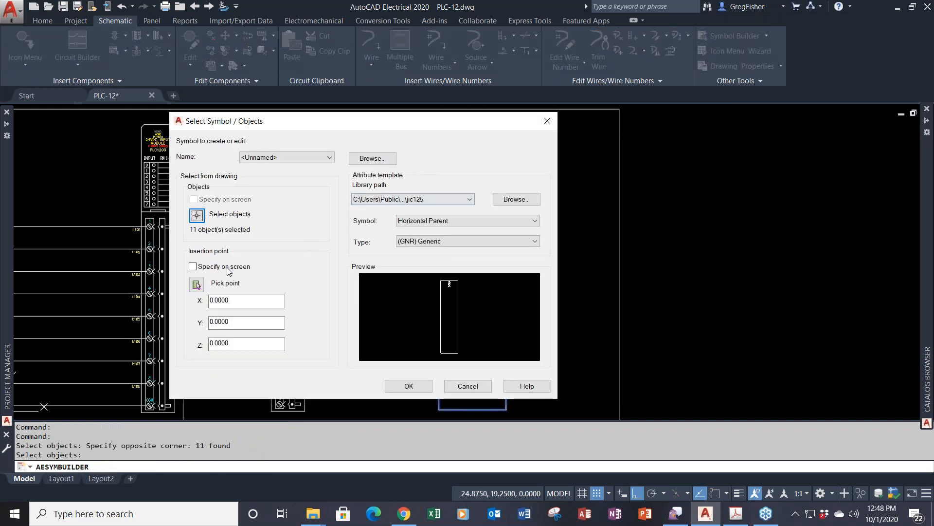
pyautogui.click(197, 284)
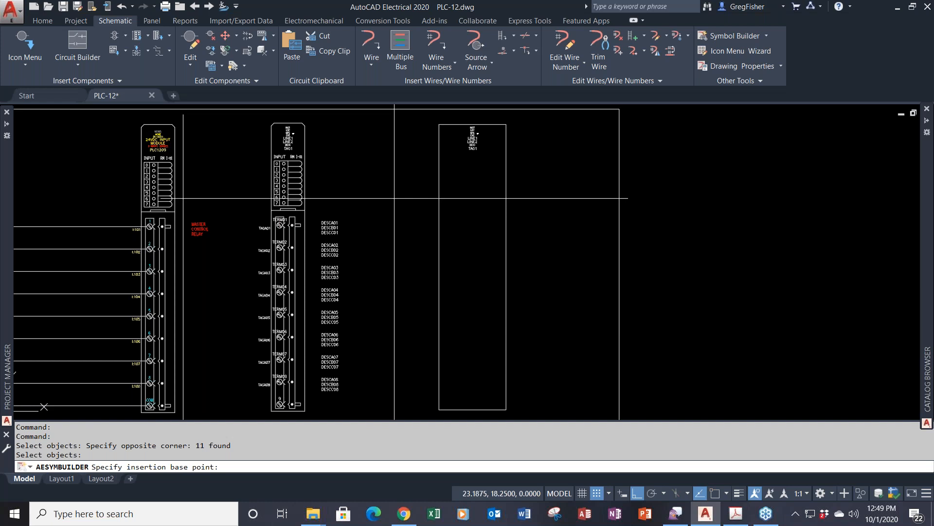
pyautogui.click(439, 139)
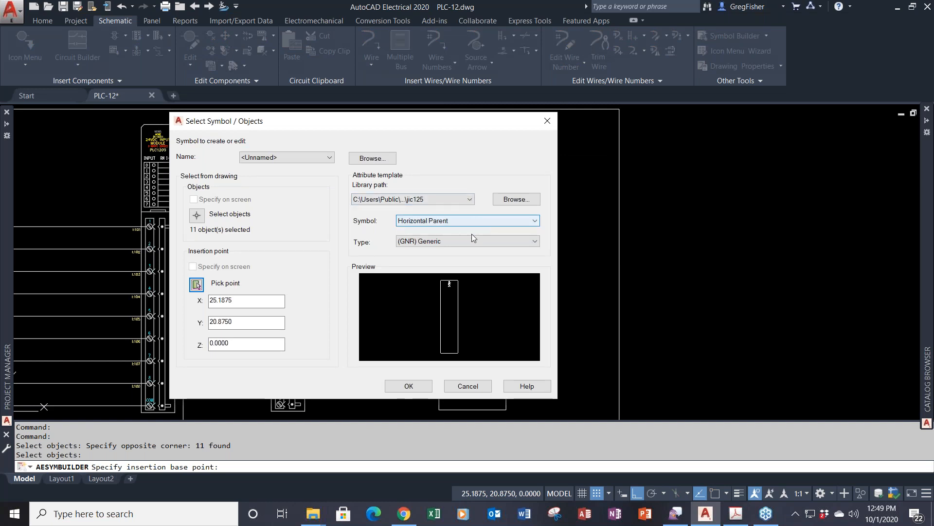
pyautogui.click(409, 386)
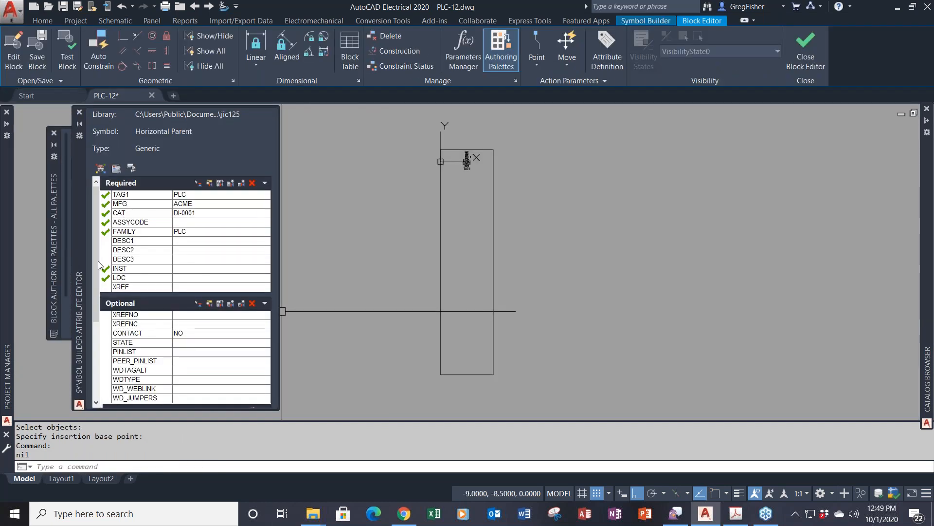
# - Set the Wire Connection Direction / Style to Others... for custom connections
pyautogui.moveTo(96, 262); pyautogui.dragTo(93, 354)
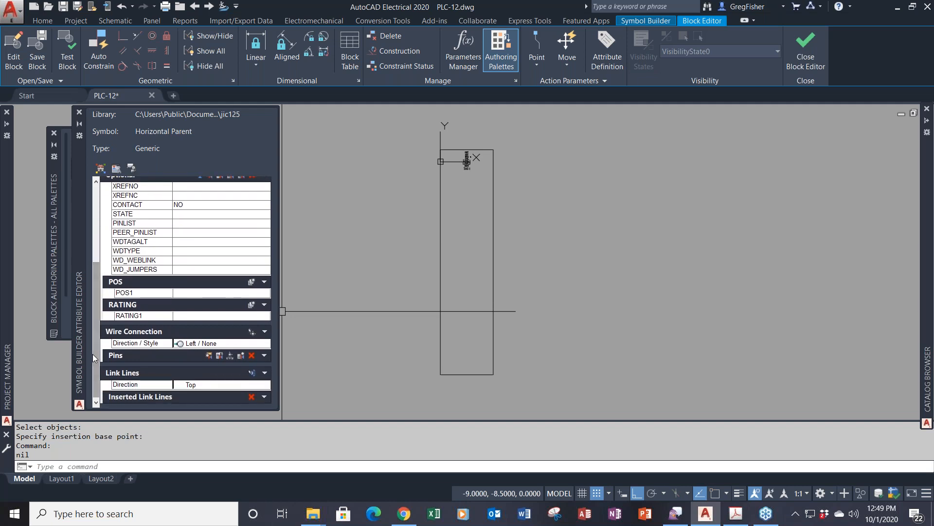
pyautogui.click(241, 344)
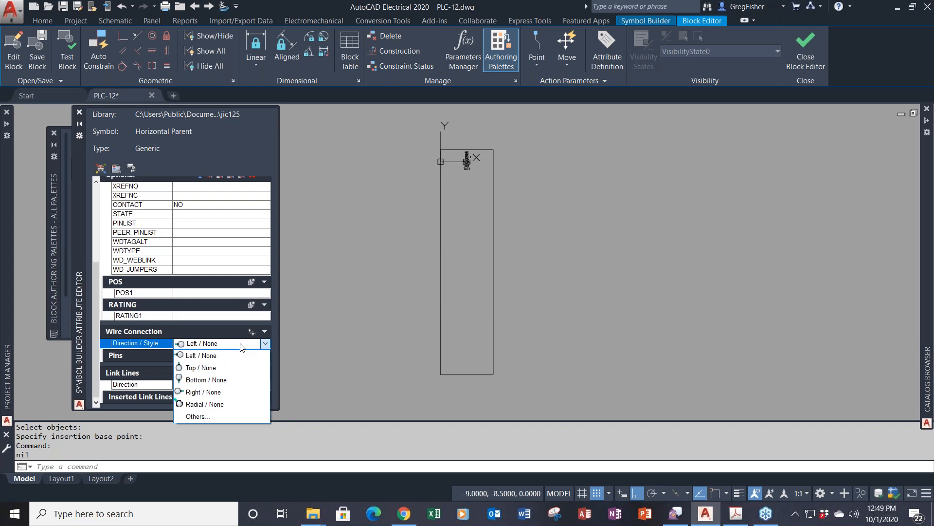
pyautogui.click(209, 415)
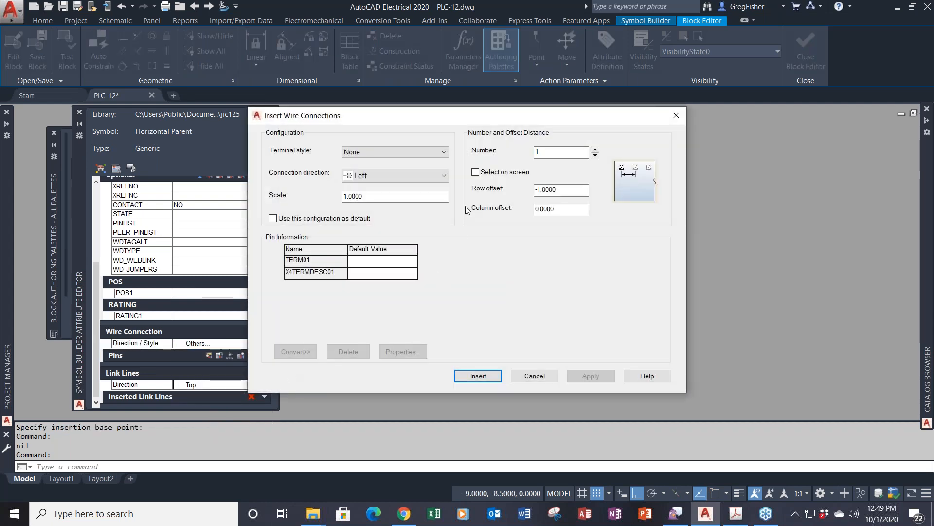
# - Place a Fixed PLC wire connection with TERM01, DESCA01, DESCB01 and TAGA01 on the symbol's left edge
pyautogui.click(444, 152)
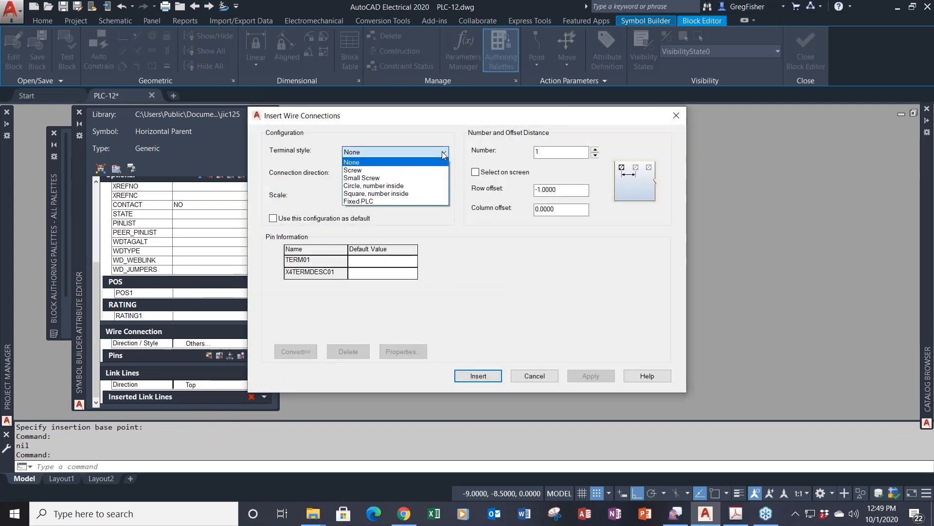
pyautogui.click(357, 201)
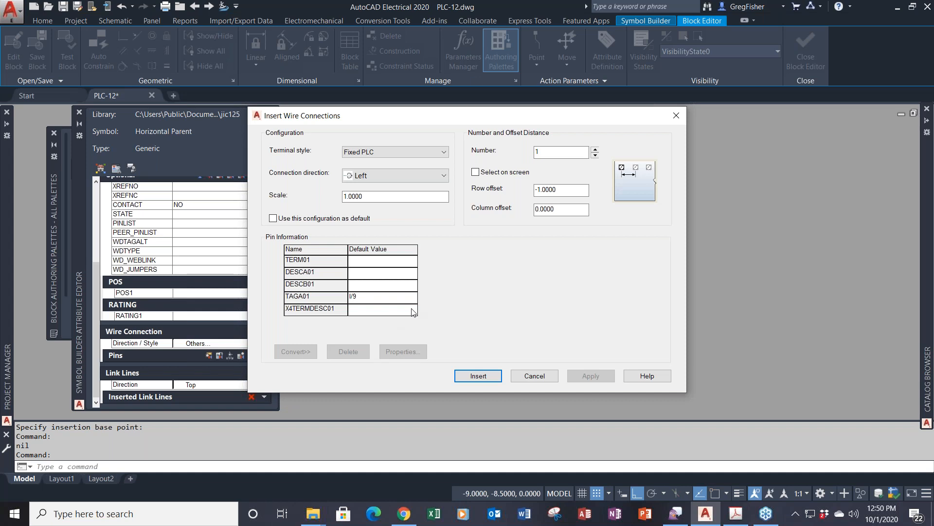
pyautogui.click(475, 172)
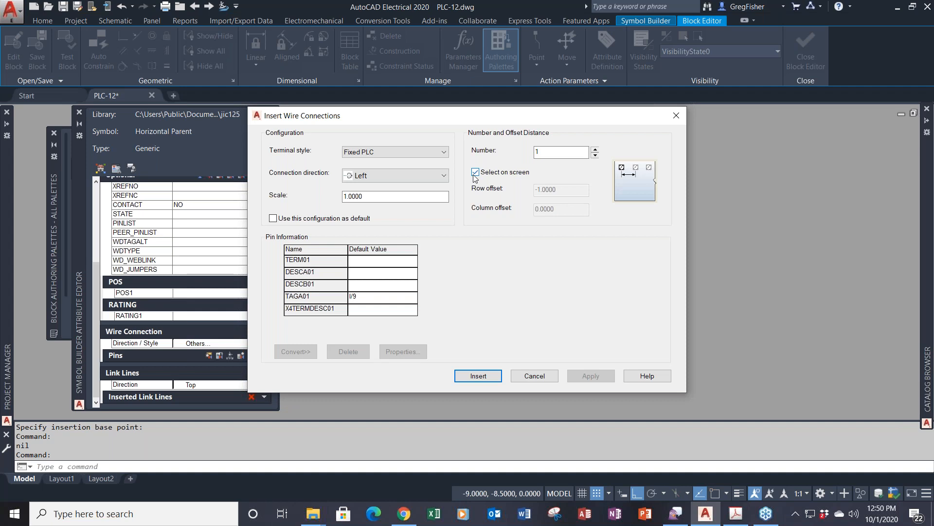
pyautogui.click(479, 376)
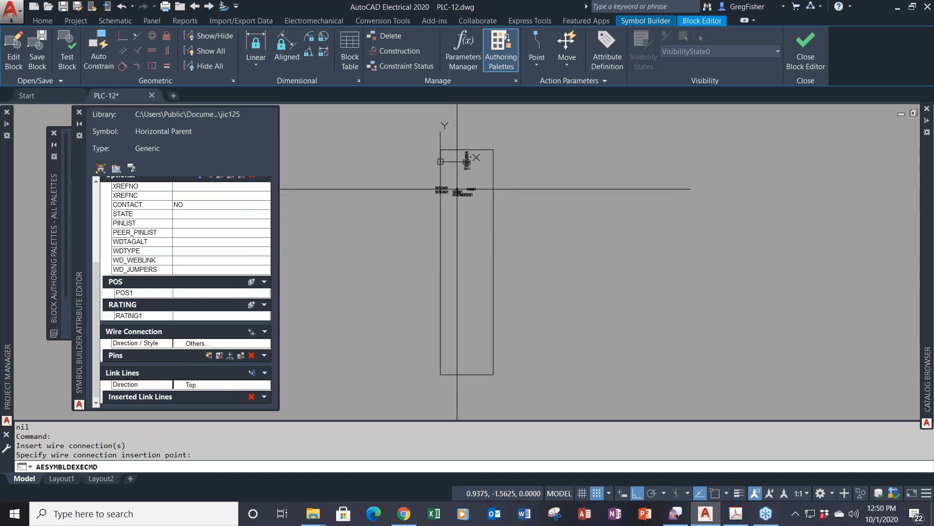
pyautogui.scroll(2, 456, 187)
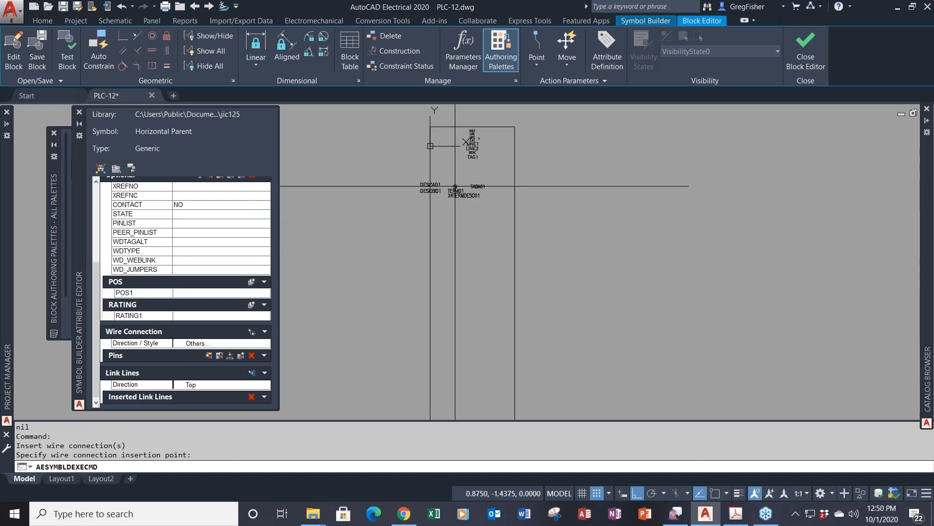
pyautogui.scroll(2, 455, 186)
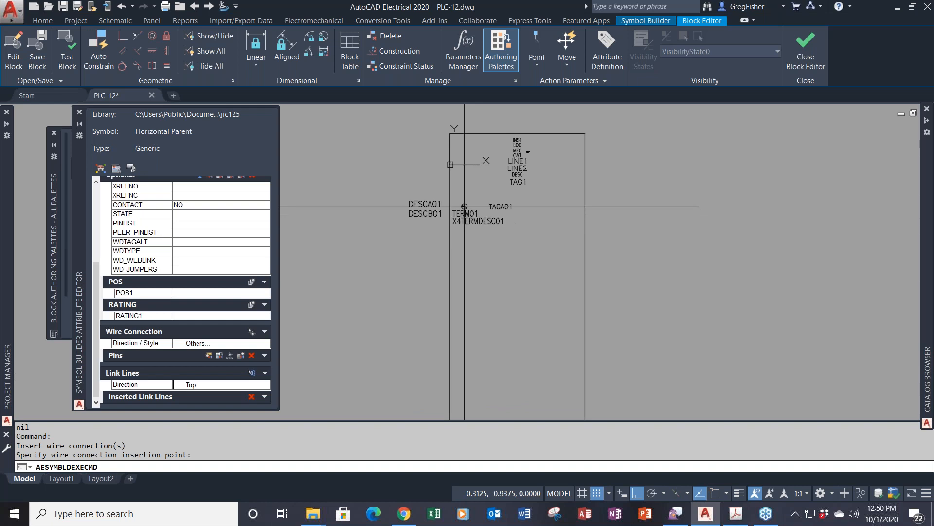
pyautogui.click(464, 206)
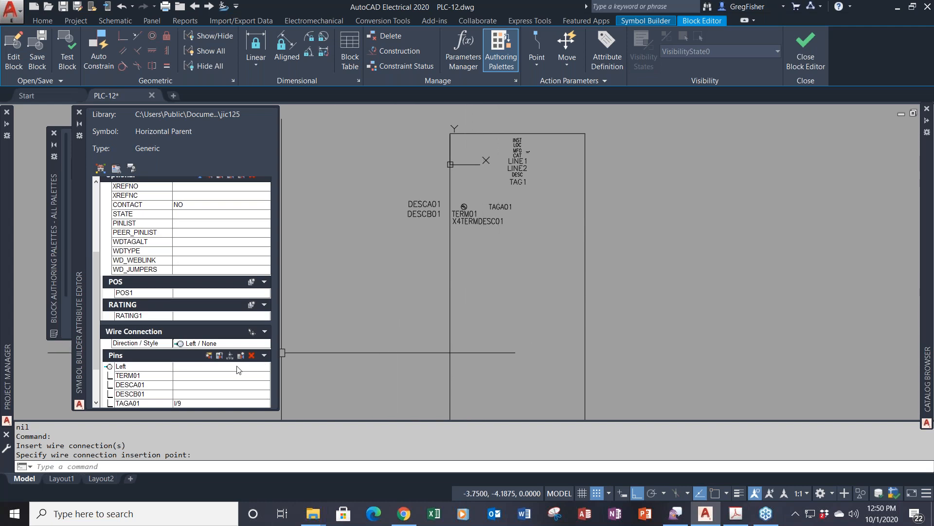
# - Set up 7 more Fixed PLC connections spaced automatically by row offset -1
pyautogui.click(230, 346)
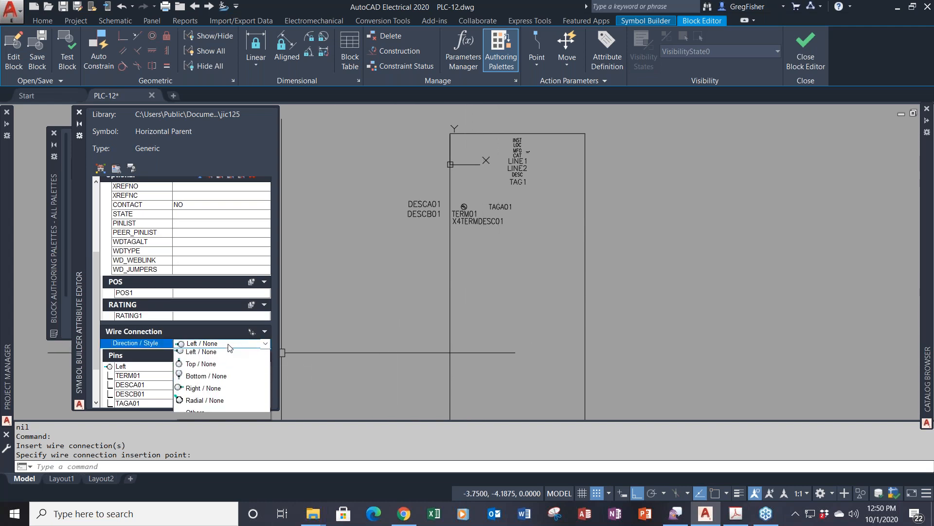
pyautogui.click(211, 416)
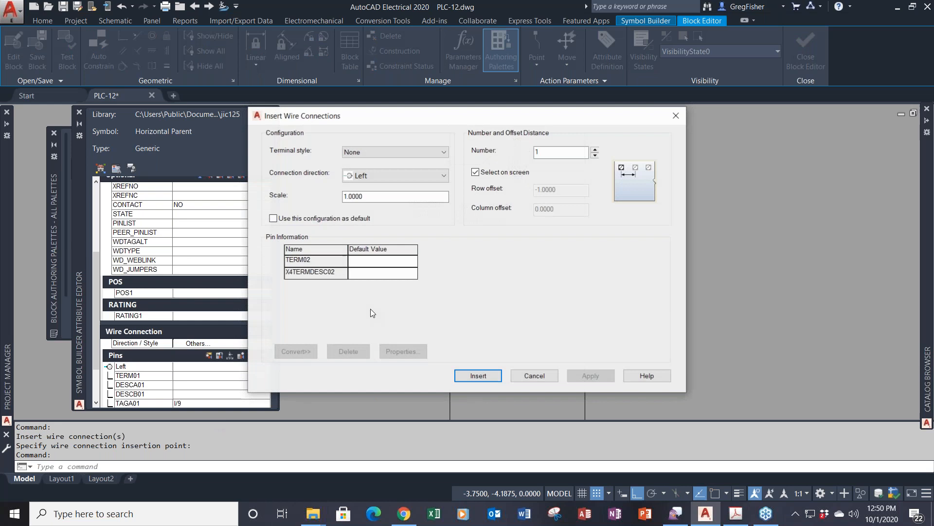
pyautogui.click(439, 153)
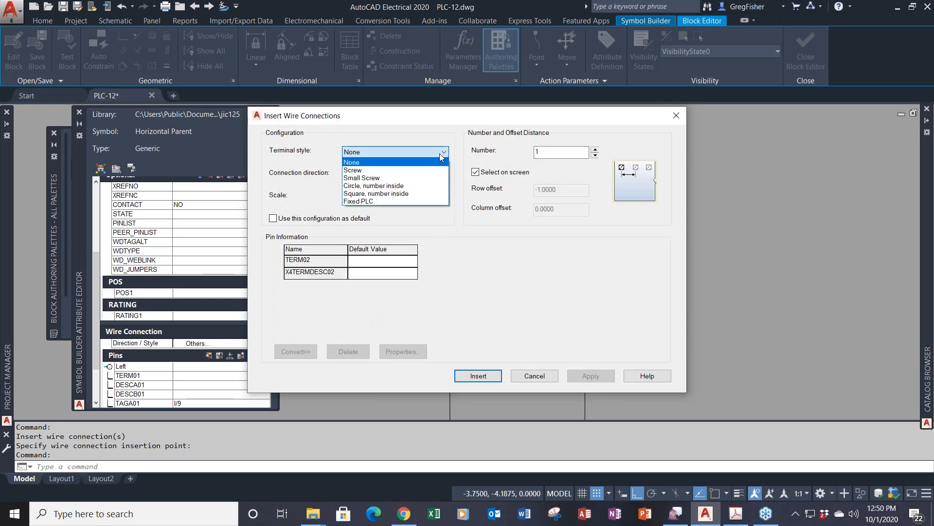
pyautogui.click(408, 201)
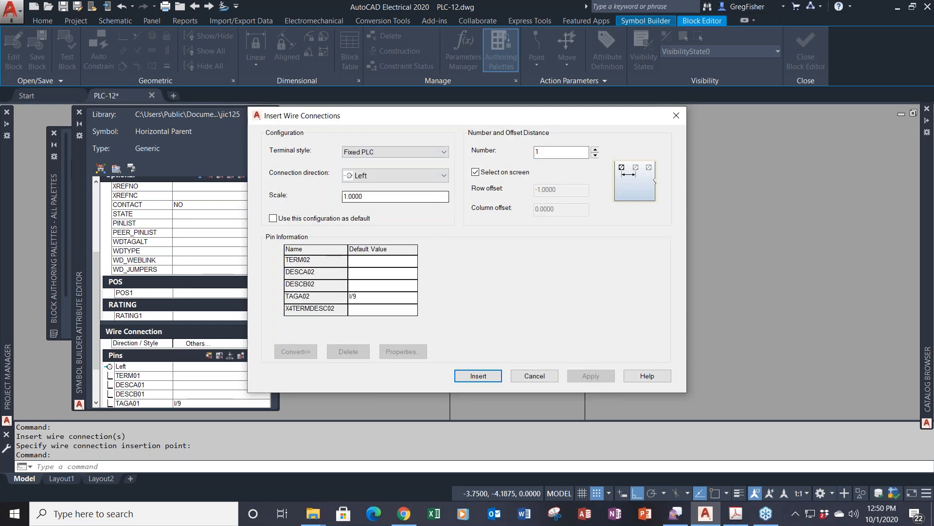
pyautogui.click(595, 150)
pyautogui.click(595, 150)
pyautogui.click(595, 150)
pyautogui.click(596, 150)
pyautogui.click(595, 150)
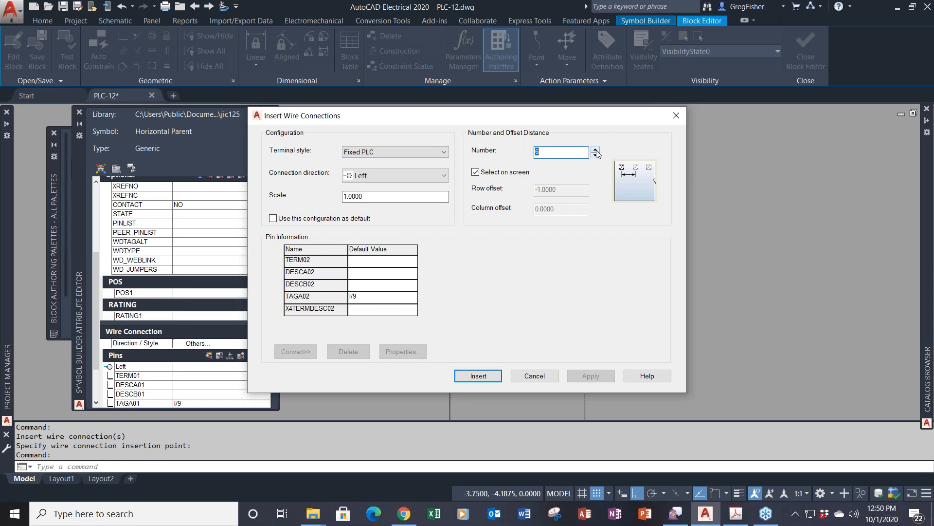
pyautogui.click(595, 150)
pyautogui.click(476, 172)
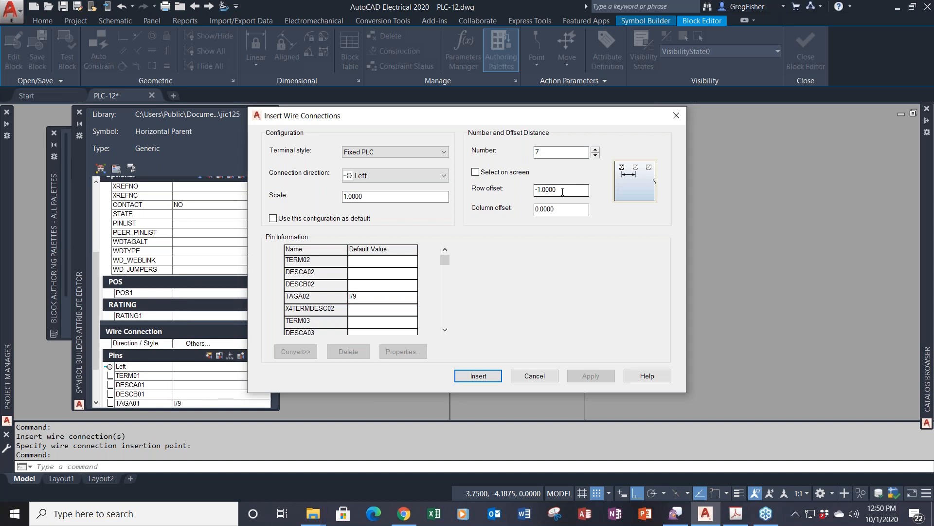
# - Insert the seven connections below TERM01, adding TERM02 through TERM08
pyautogui.click(490, 377)
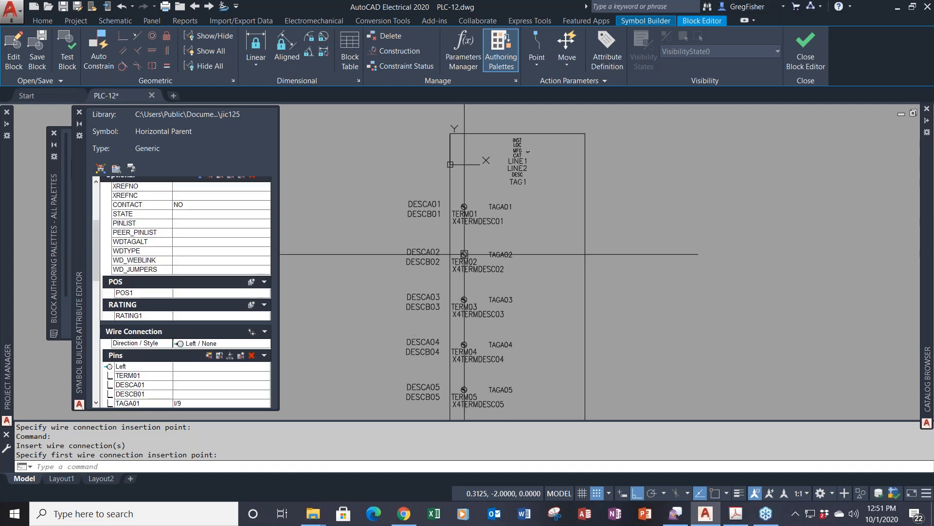
pyautogui.scroll(-2, 552, 296)
pyautogui.moveTo(552, 296); pyautogui.dragTo(527, 208, button='middle')
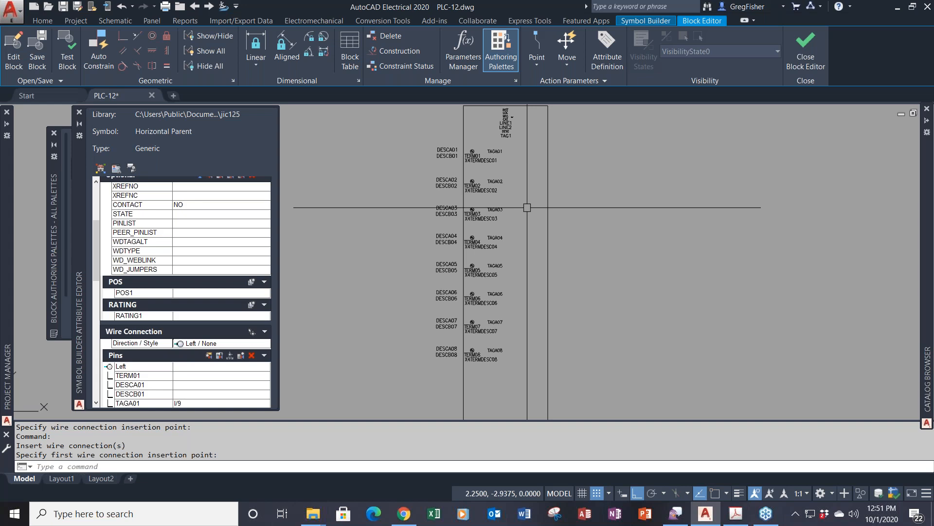
pyautogui.scroll(2, 441, 161)
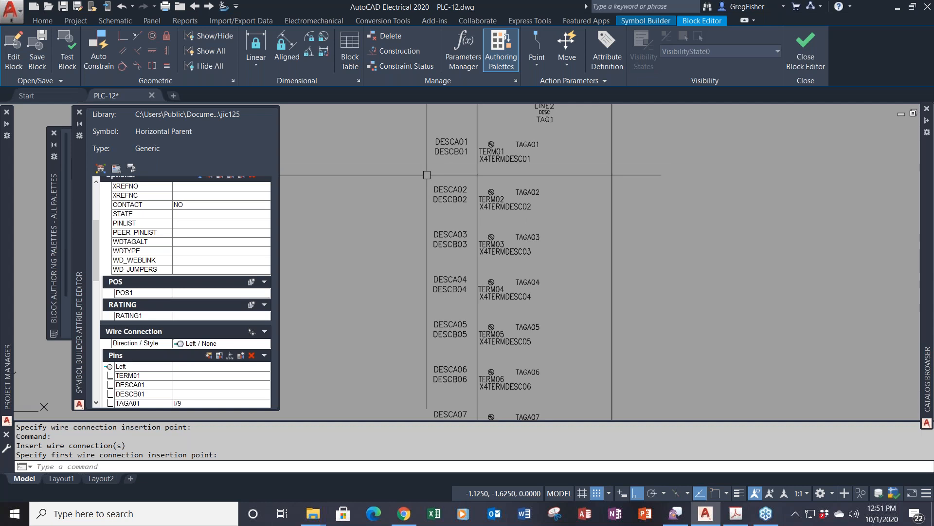
pyautogui.scroll(-2, 427, 174)
# - Set the justification of the 16 DESCA/DESCB attributes to Left in Properties
pyautogui.click(443, 135)
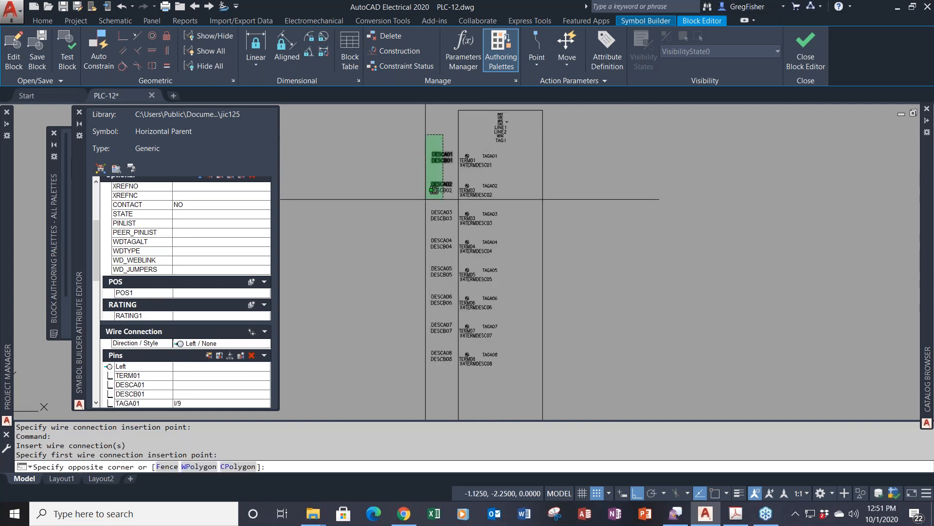
pyautogui.click(407, 372)
pyautogui.rightClick(647, 236)
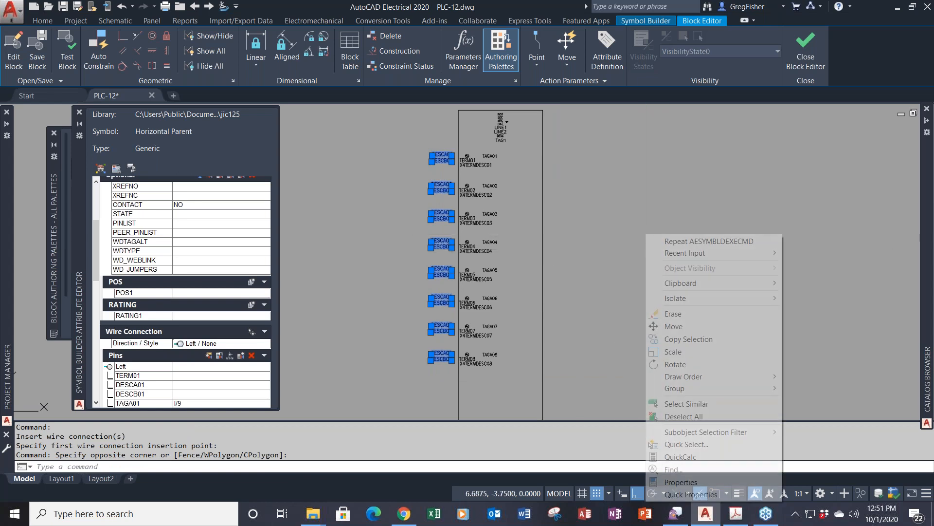
pyautogui.click(700, 483)
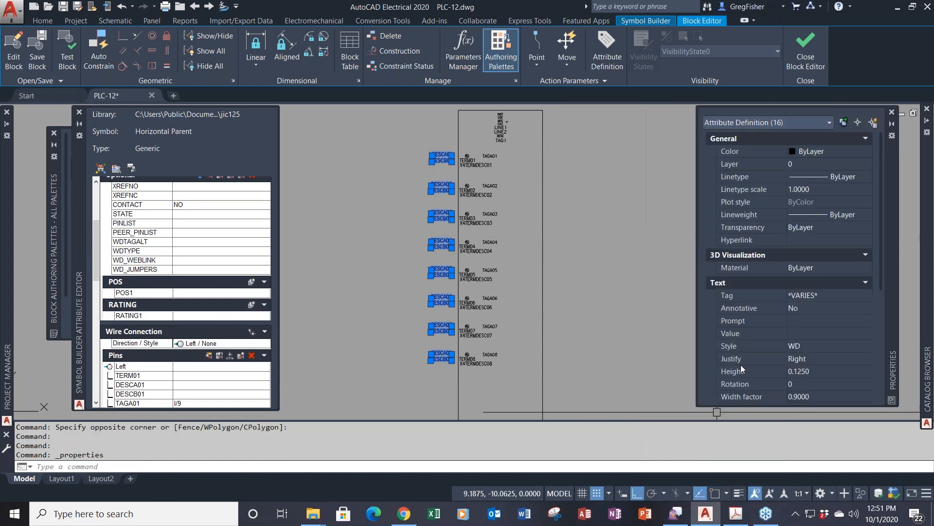
pyautogui.click(830, 359)
pyautogui.click(834, 358)
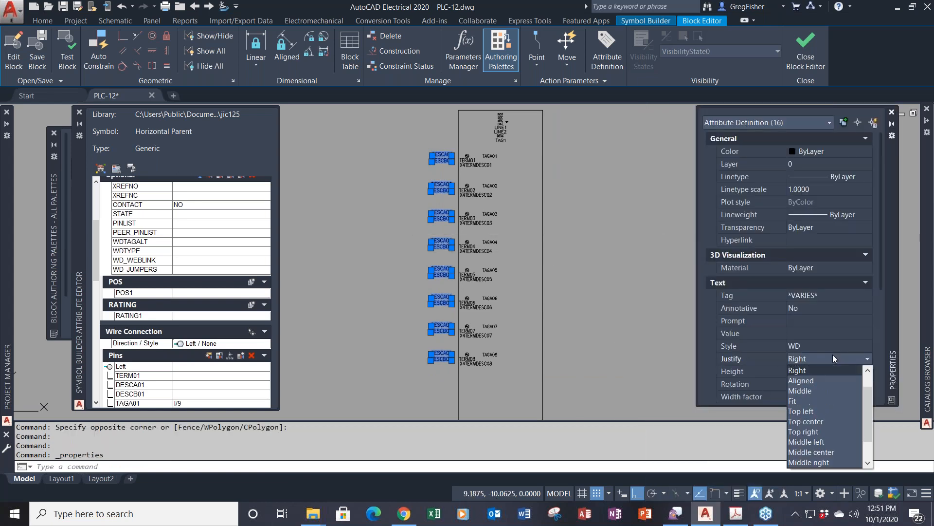
pyautogui.scroll(2, 837, 372)
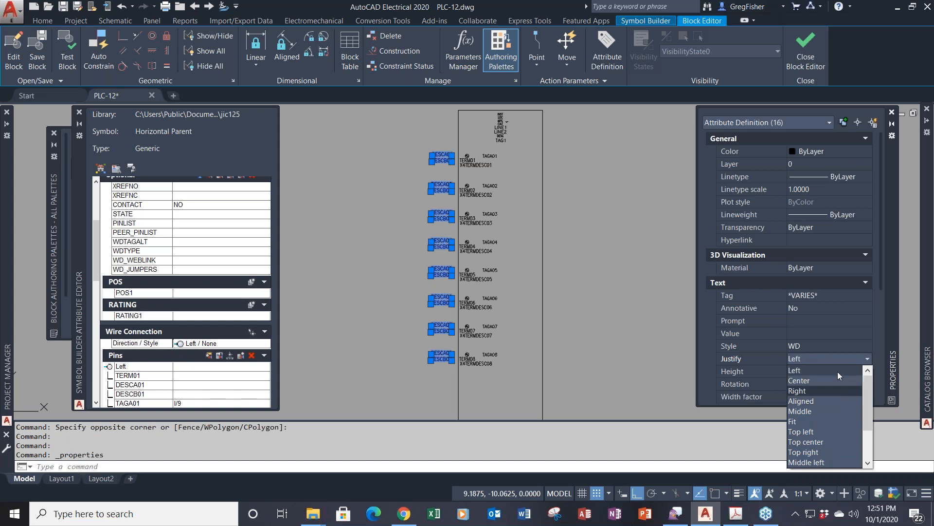
pyautogui.click(836, 371)
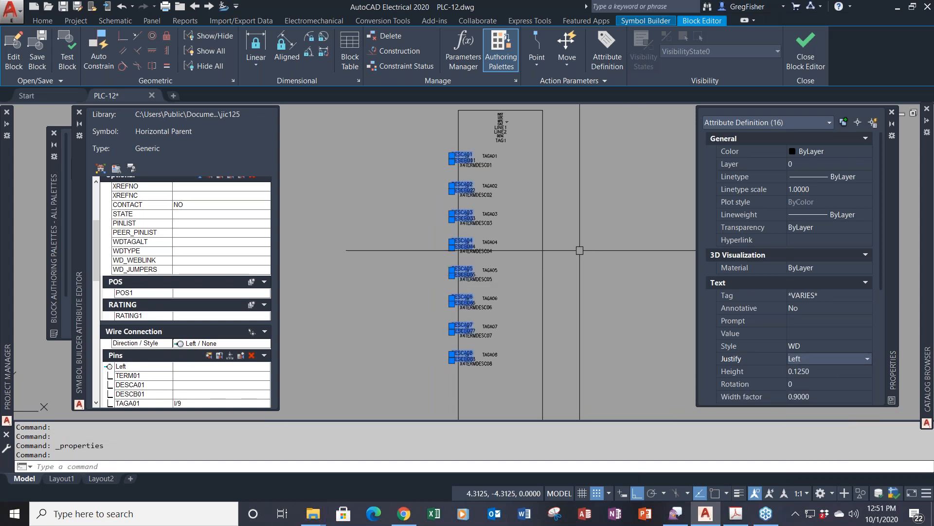
# - Move the description attributes right of the module outline with MOVE
pyautogui.write('M')
pyautogui.press('Return')
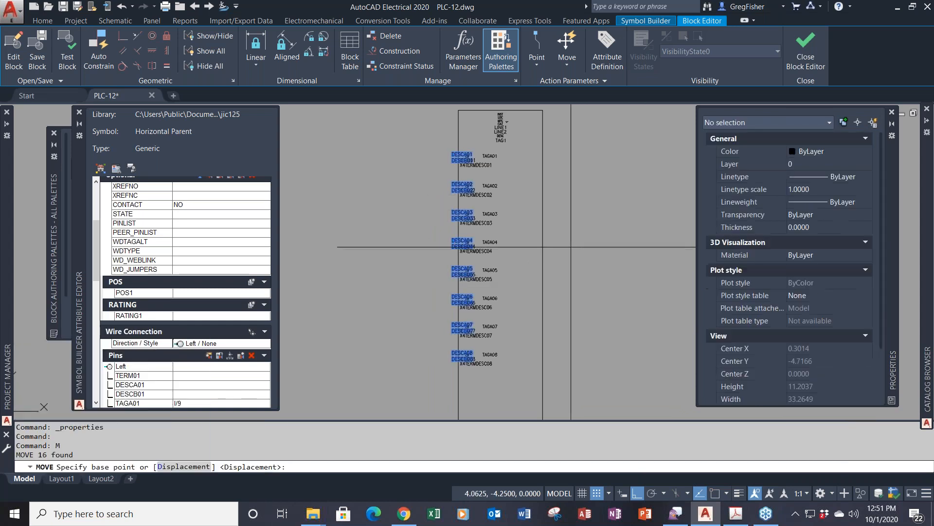
pyautogui.click(441, 191)
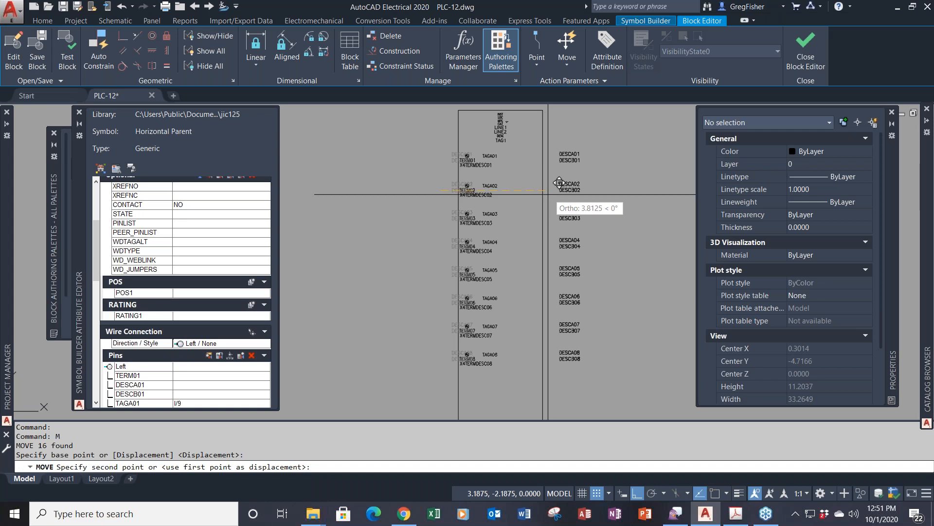
pyautogui.click(549, 194)
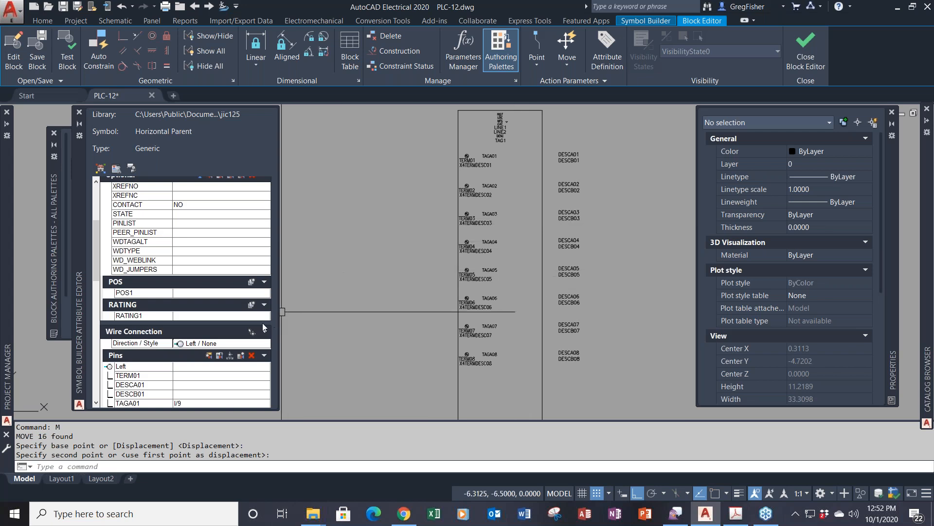
pyautogui.click(245, 344)
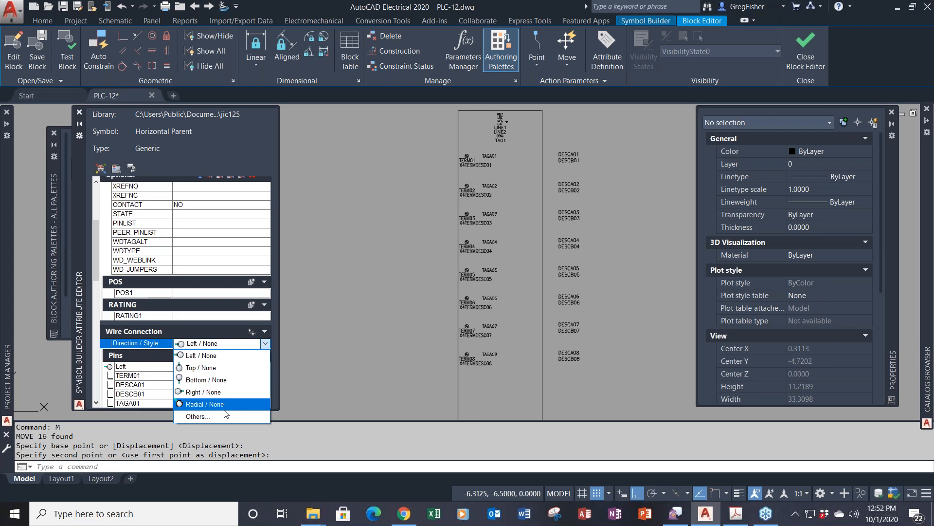
pyautogui.click(225, 415)
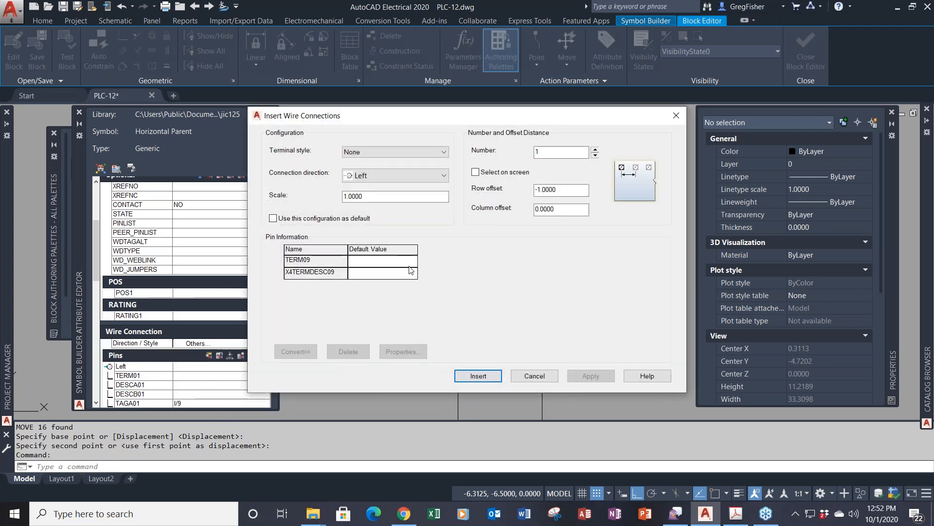
pyautogui.click(445, 154)
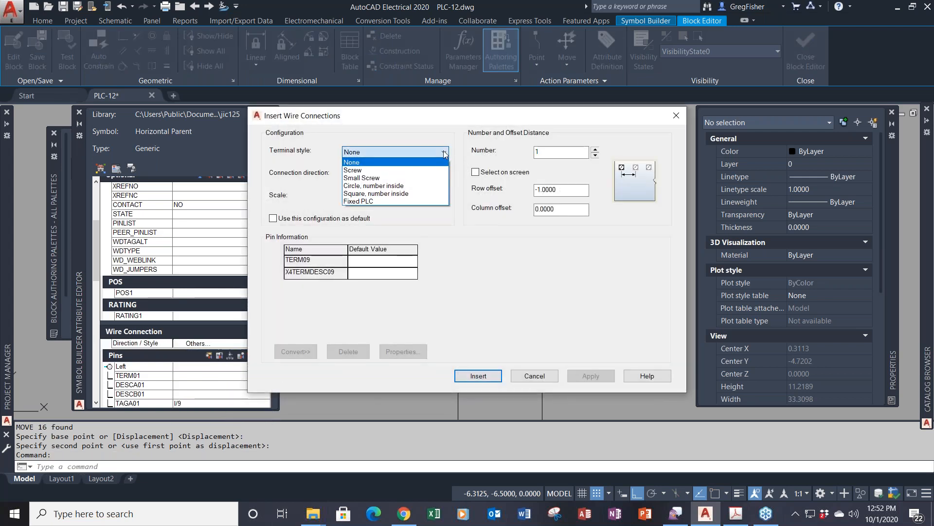
pyautogui.click(414, 201)
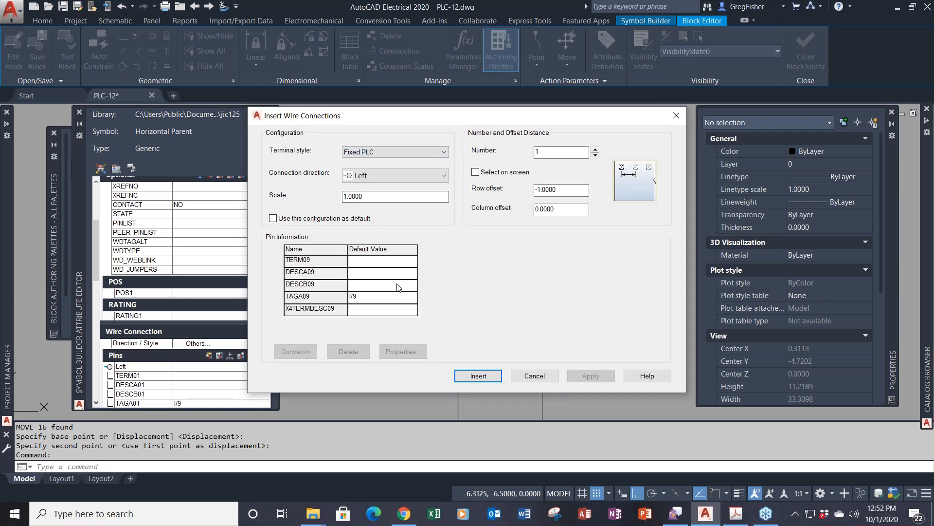
pyautogui.click(381, 267)
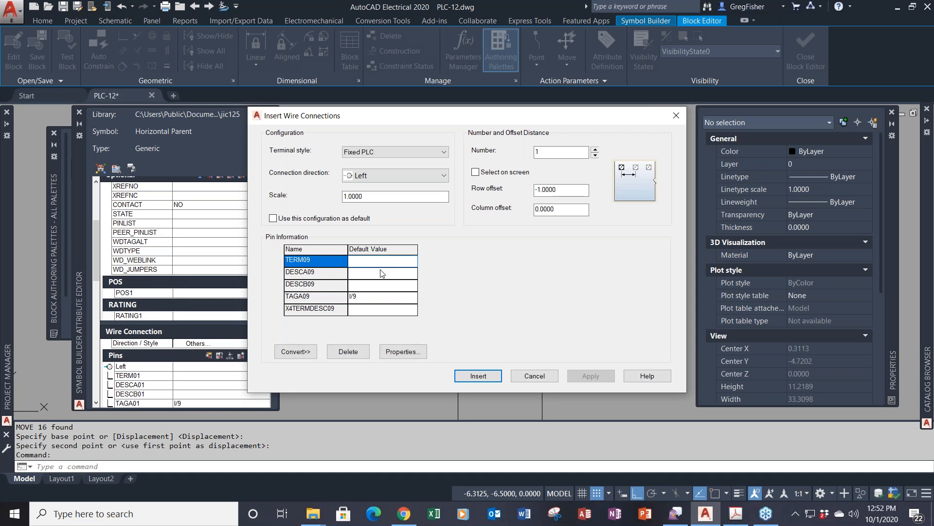
pyautogui.click(381, 276)
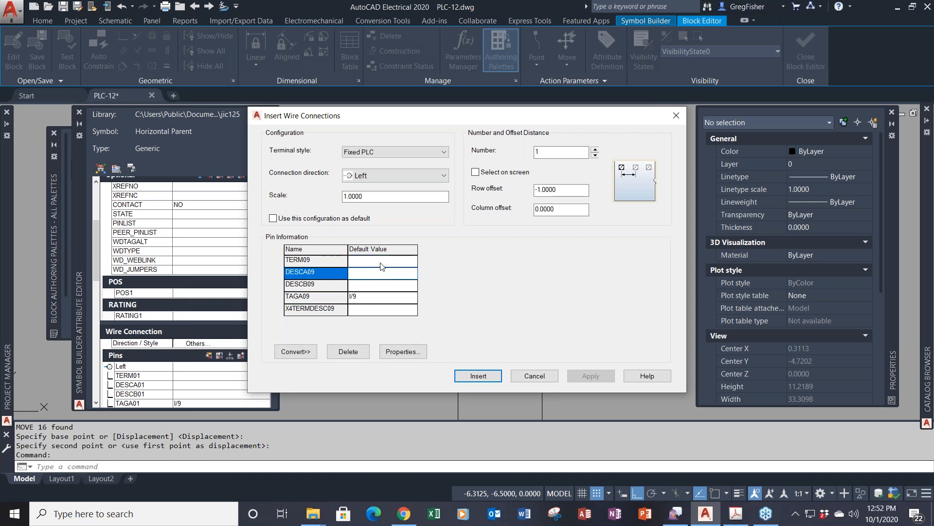
pyautogui.click(381, 264)
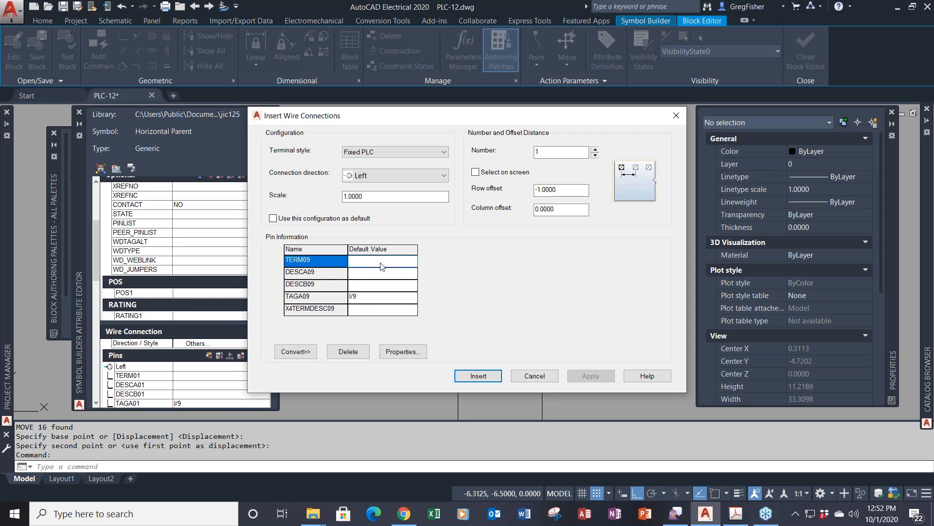
pyautogui.click(403, 351)
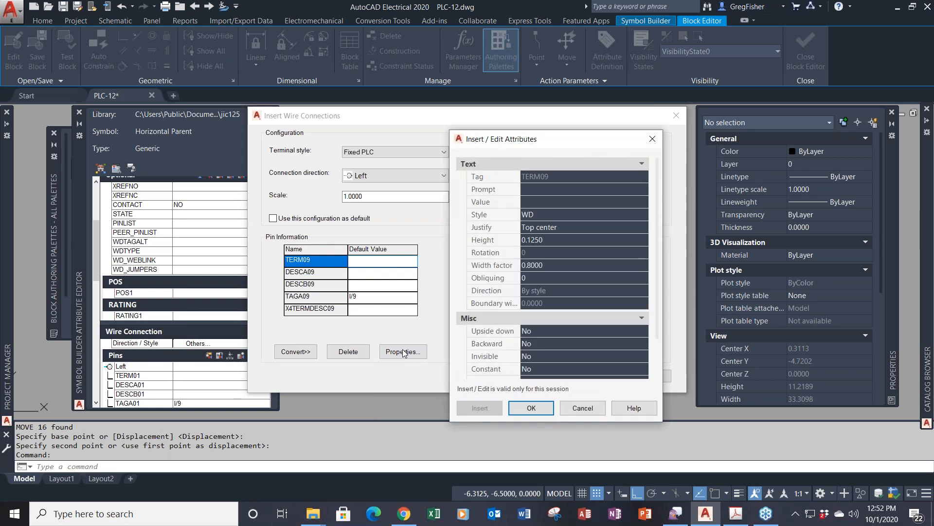
pyautogui.click(575, 411)
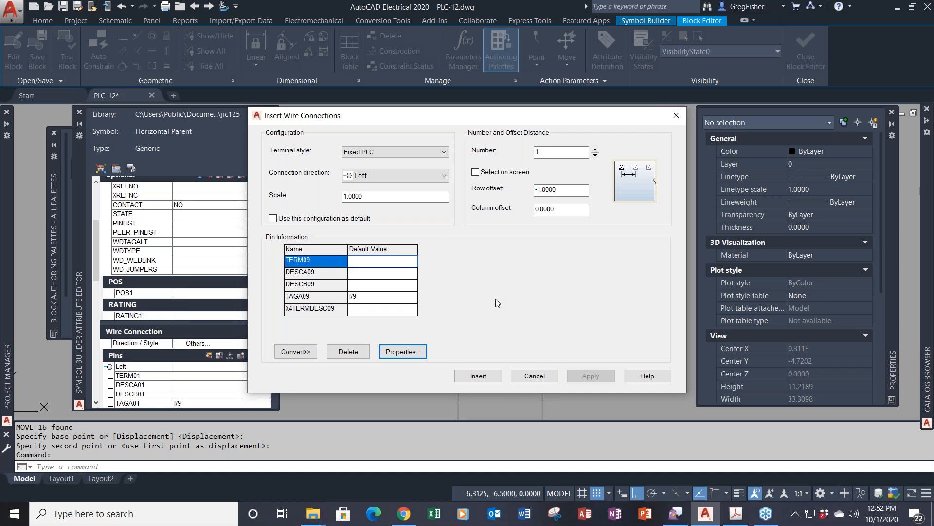
pyautogui.click(528, 376)
pyautogui.moveTo(470, 378); pyautogui.dragTo(468, 281, button='middle')
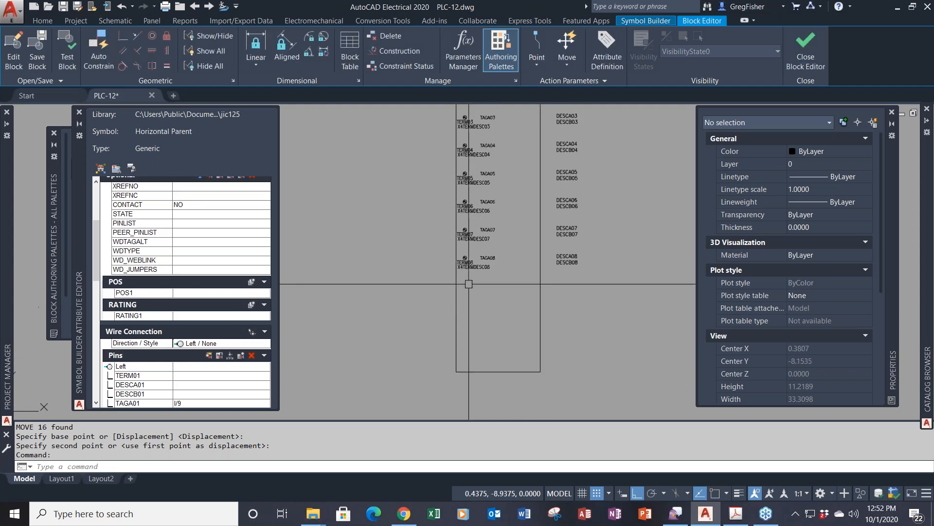
# - Add a right-facing TERM09 wire connection with style None on the module's right edge
pyautogui.click(227, 343)
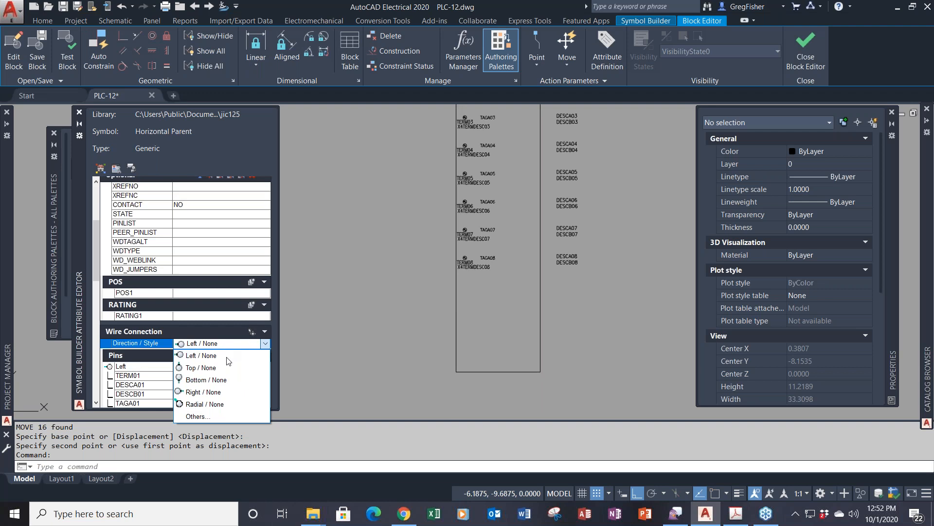
pyautogui.click(227, 396)
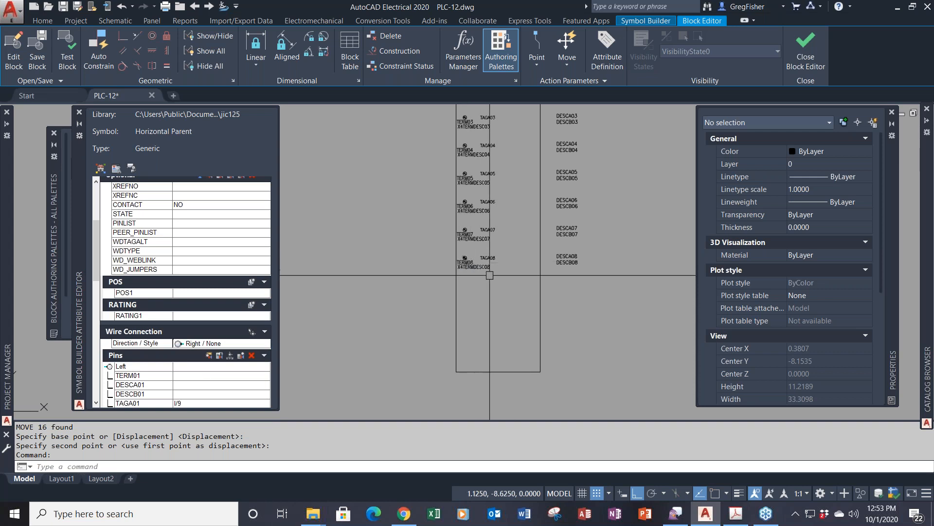
pyautogui.click(251, 333)
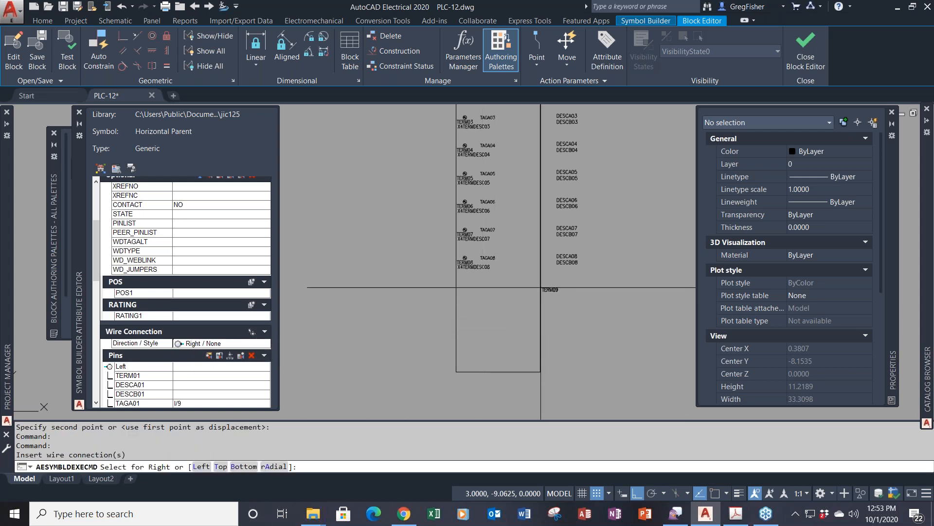
pyautogui.click(541, 287)
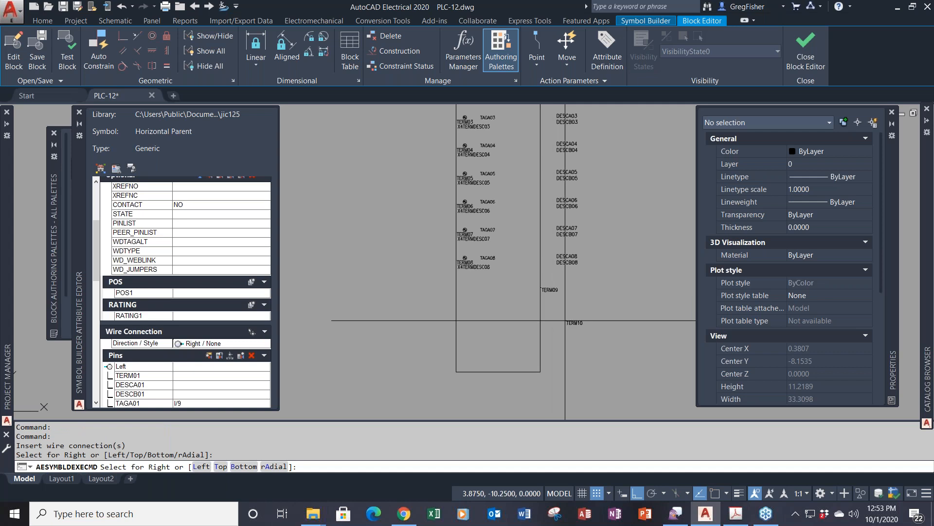
pyautogui.press('Return')
pyautogui.scroll(-2, 557, 202)
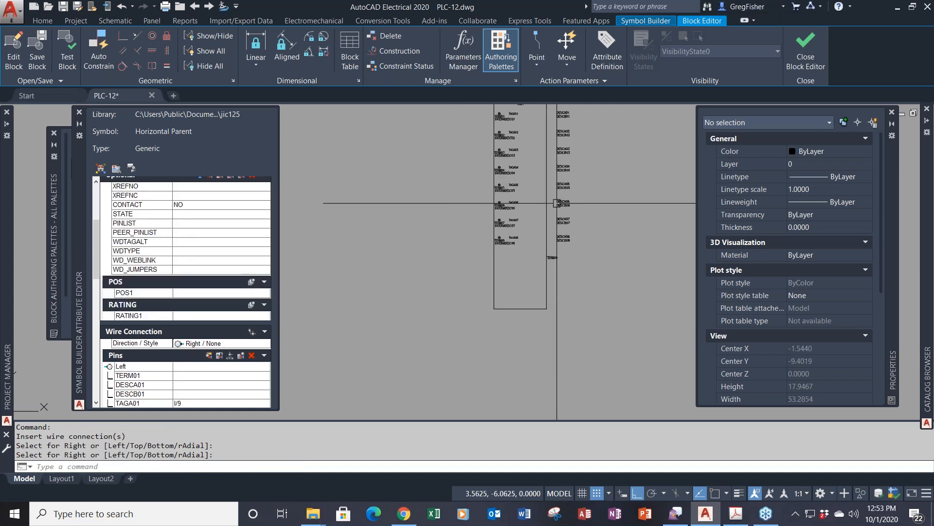
pyautogui.moveTo(557, 203); pyautogui.dragTo(483, 276, button='middle')
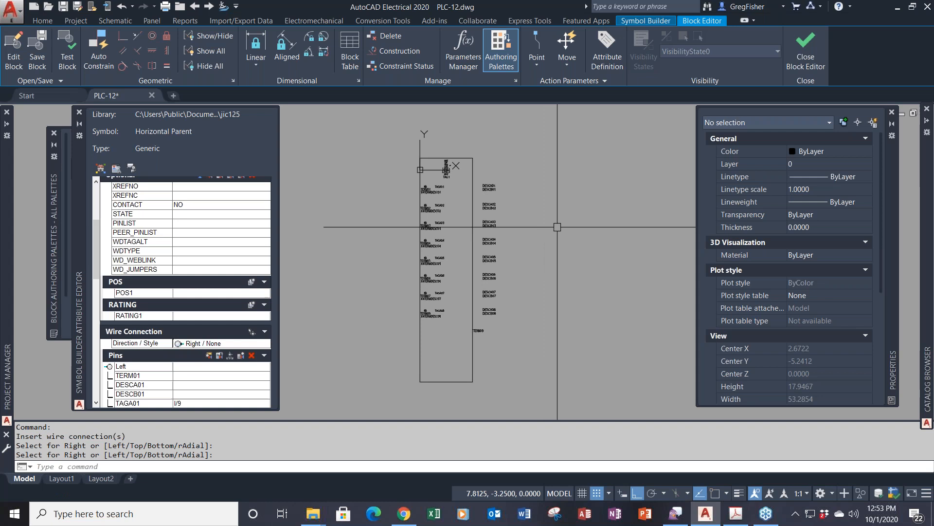
# - Finish the symbol and name it PLCIO-DI-0001_4 with unique identifier O-DI-0001_4
pyautogui.click(646, 20)
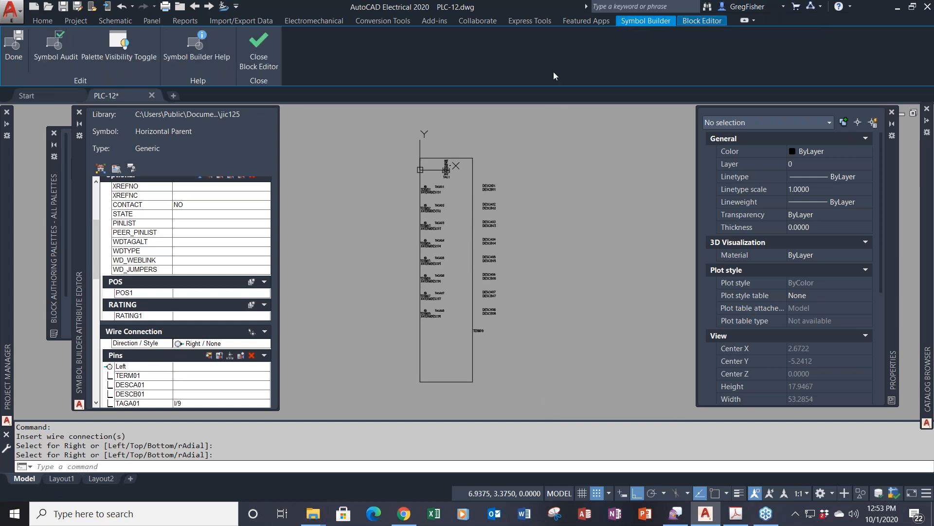
pyautogui.click(14, 49)
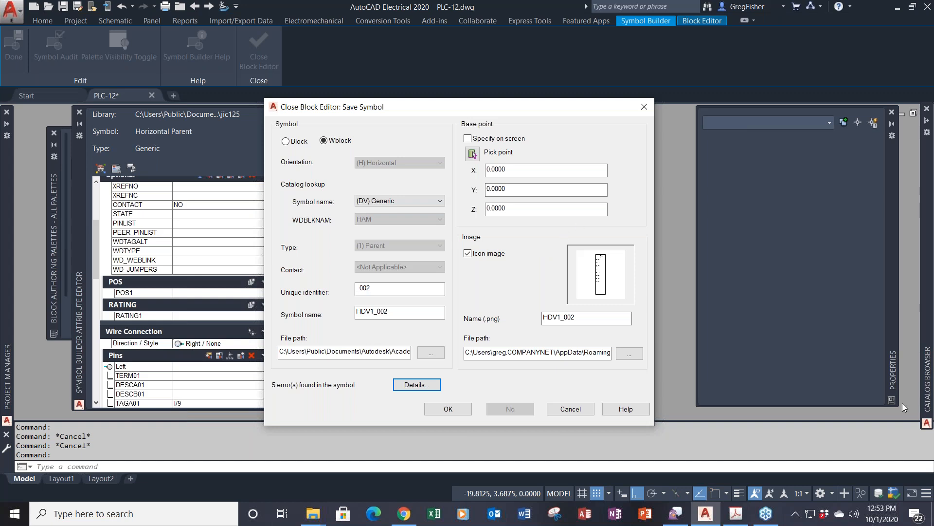
pyautogui.hotkey('alt', 'Tab')
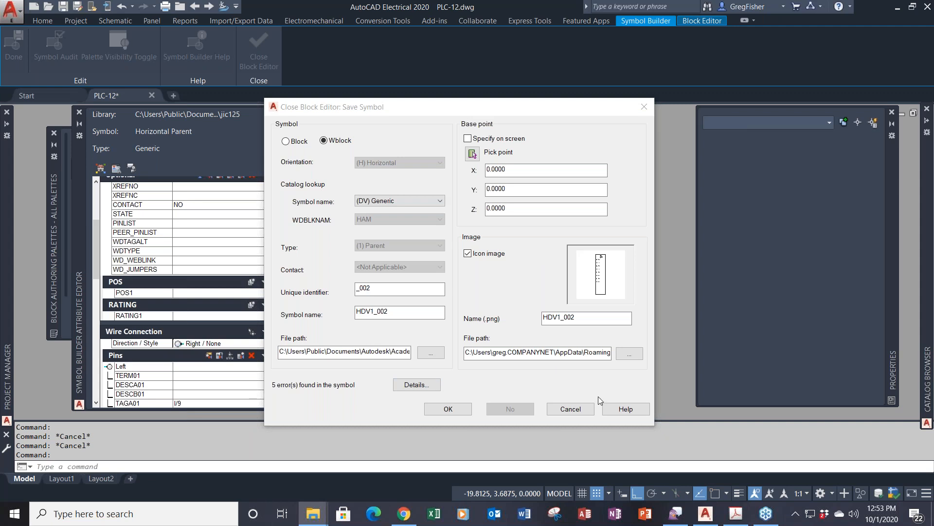
pyautogui.doubleClick(406, 315)
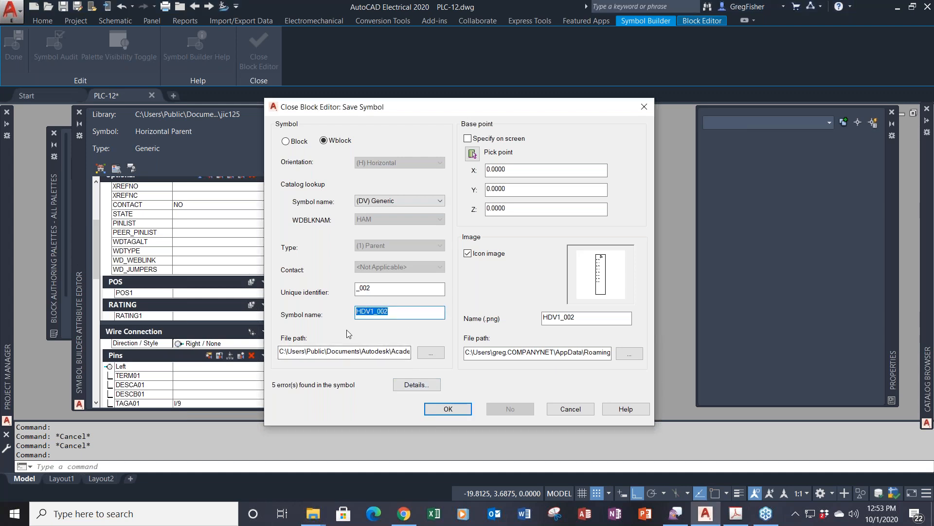
pyautogui.write('PLCIO-DI-0001_3')
pyautogui.press('BackSpace')
pyautogui.write('4')
pyautogui.click(439, 291)
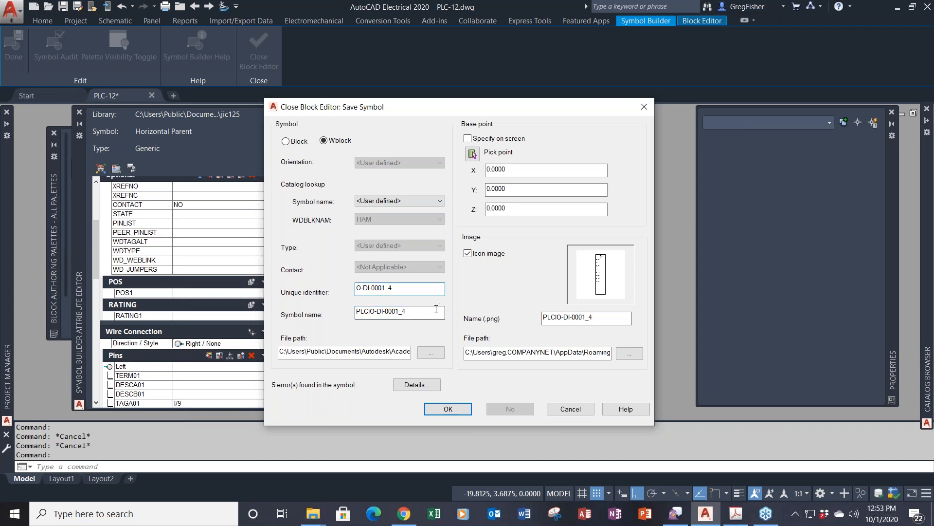
pyautogui.click(598, 318)
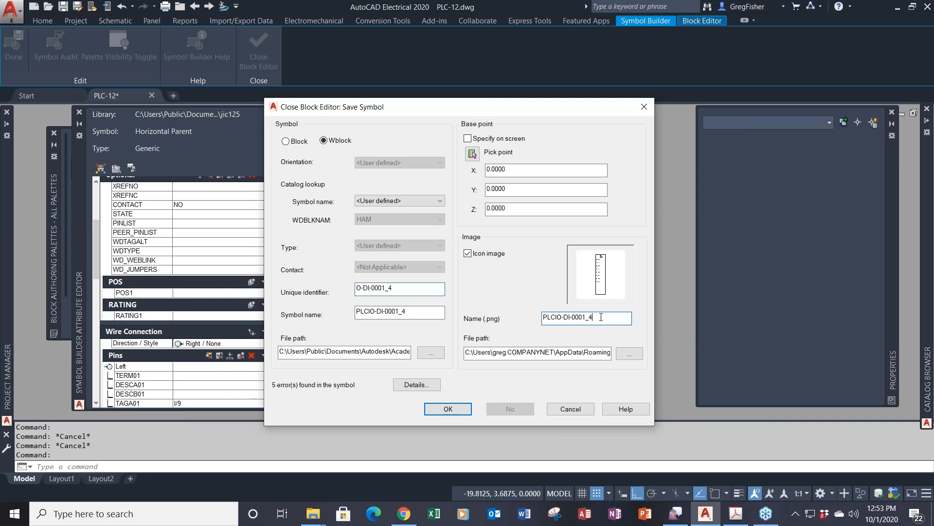
# - Save the symbol to the 1_PLC folder with its icon image path set to C:\1_PLC
pyautogui.click(431, 353)
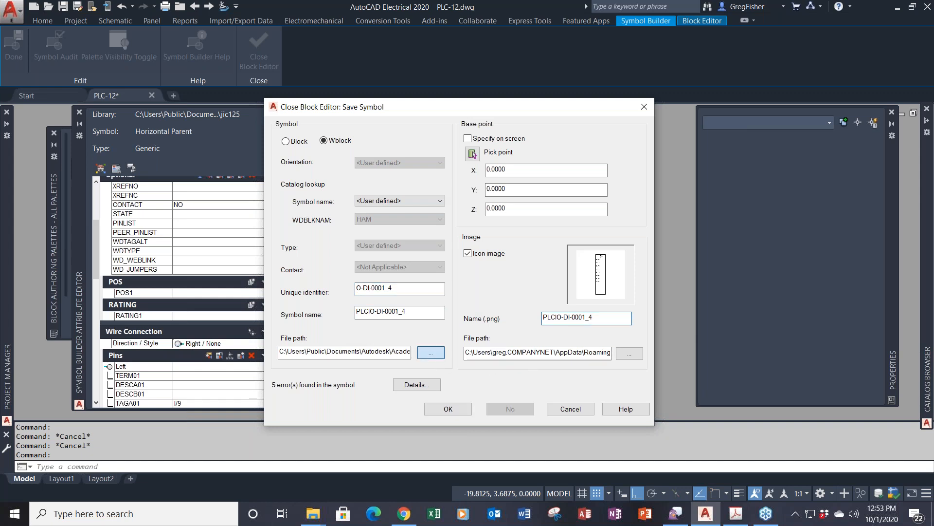
pyautogui.scroll(-3, 389, 335)
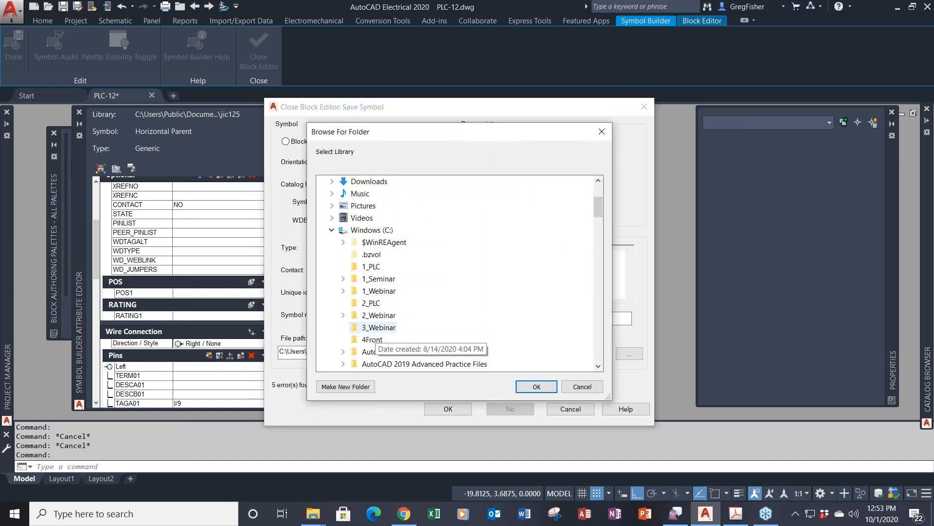
pyautogui.click(384, 268)
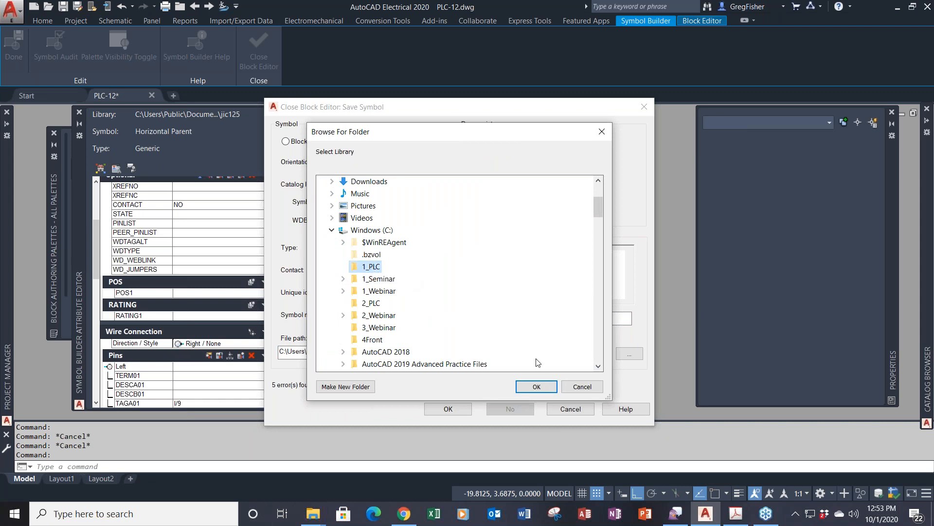
pyautogui.click(536, 386)
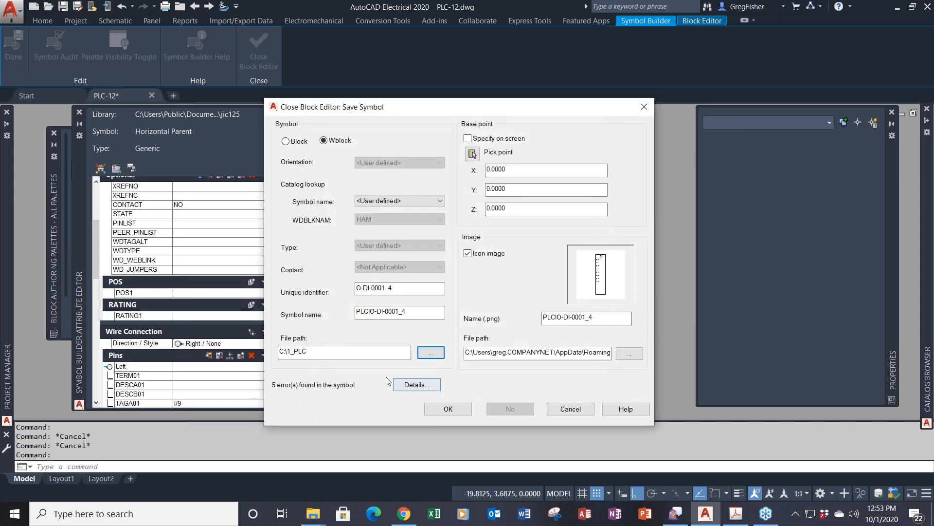
pyautogui.doubleClick(346, 353)
pyautogui.hotkey('ctrl', 'c')
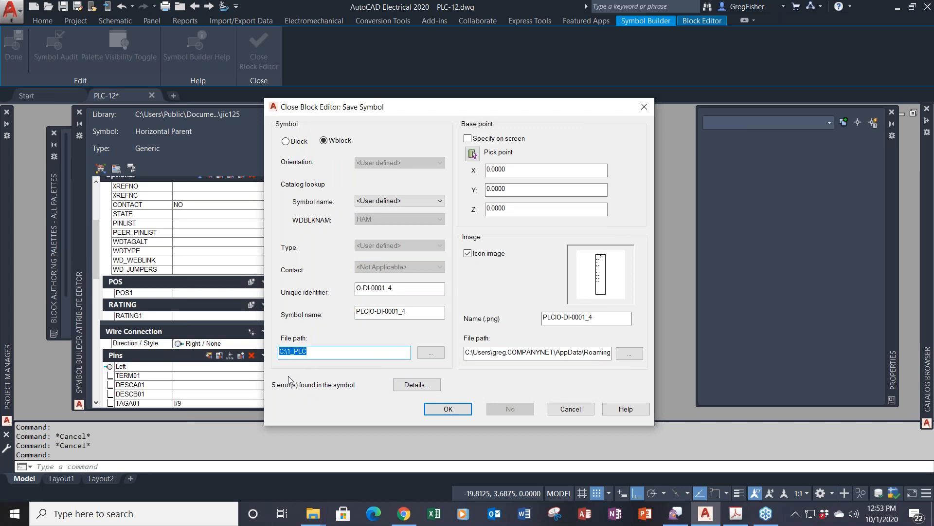
pyautogui.press('Tab')
pyautogui.press('Tab')
pyautogui.press('Tab')
pyautogui.press('Tab')
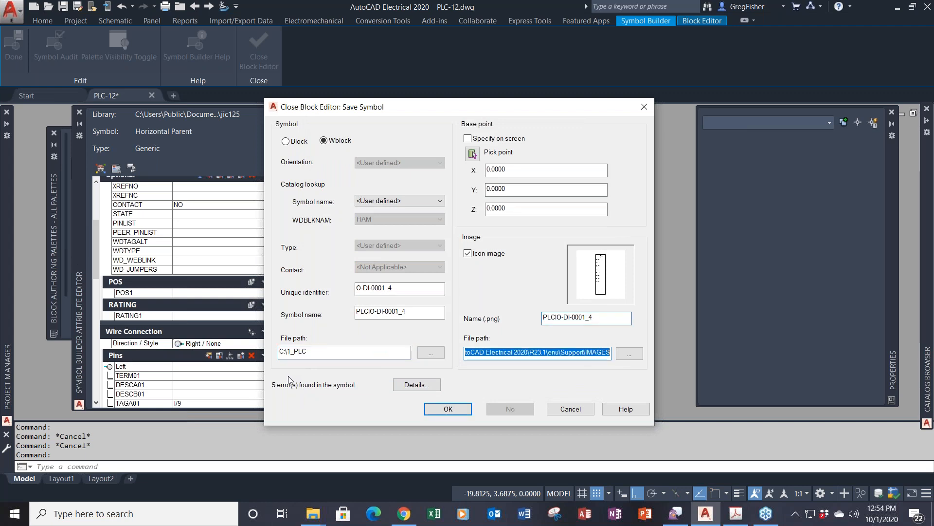
pyautogui.hotkey('ctrl', 'v')
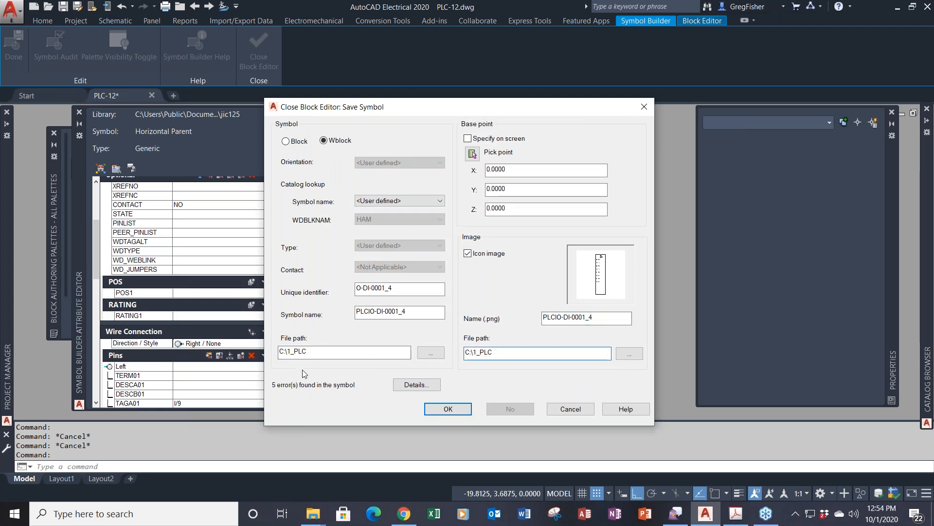
pyautogui.click(445, 411)
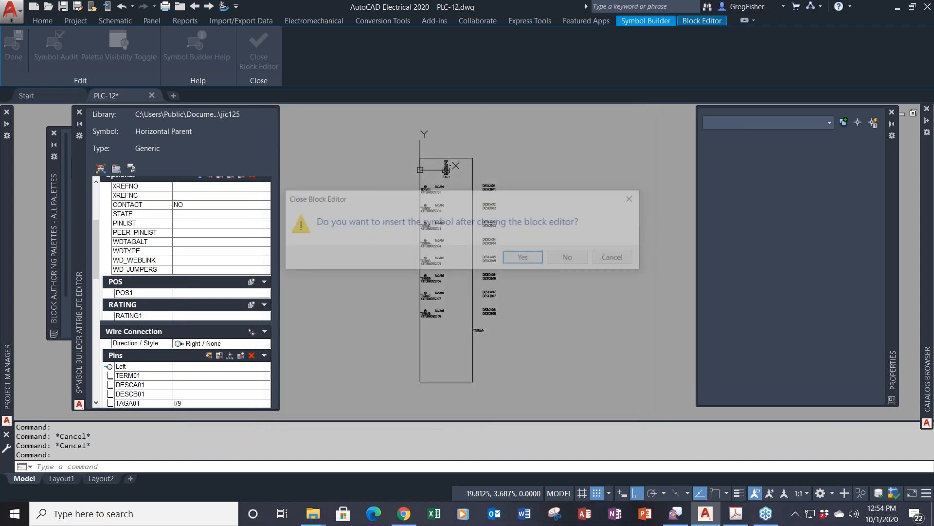
# - Insert the module into PLC-12 with first address I:102, numbered in decimal
pyautogui.click(529, 265)
pyautogui.scroll(-3, 522, 236)
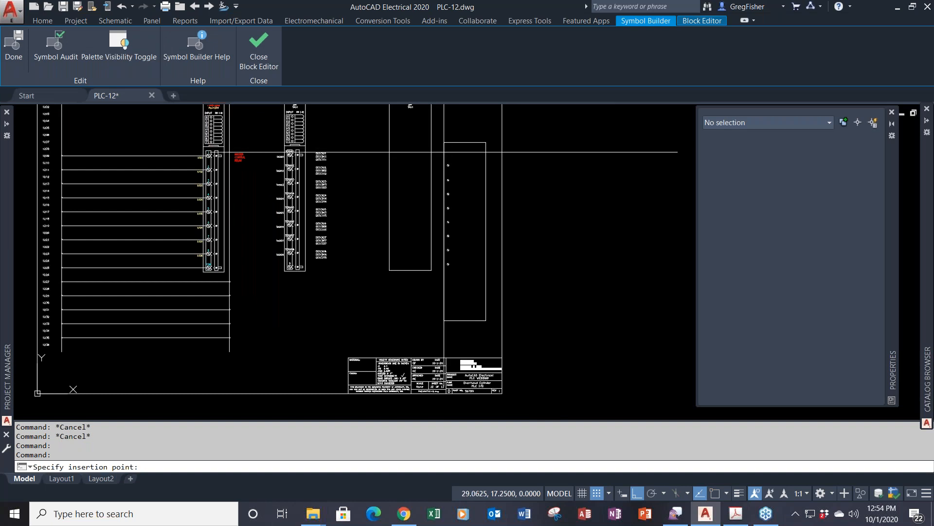
pyautogui.click(443, 152)
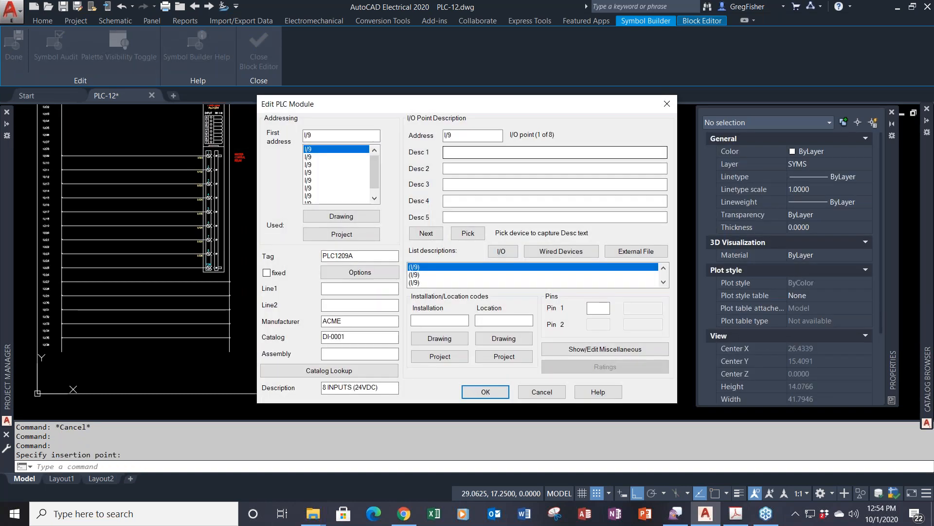
pyautogui.doubleClick(327, 135)
pyautogui.press('BackSpace')
pyautogui.write('I:102')
pyautogui.press('Tab')
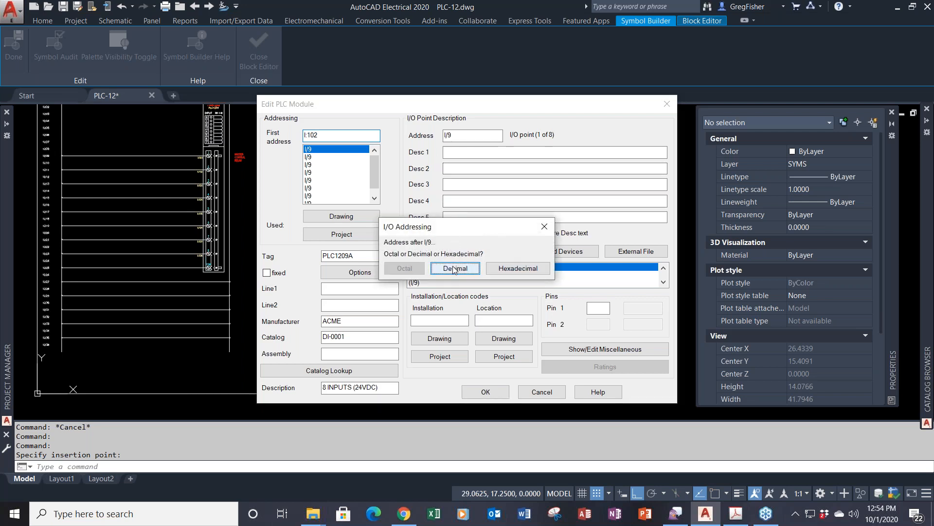
pyautogui.click(455, 269)
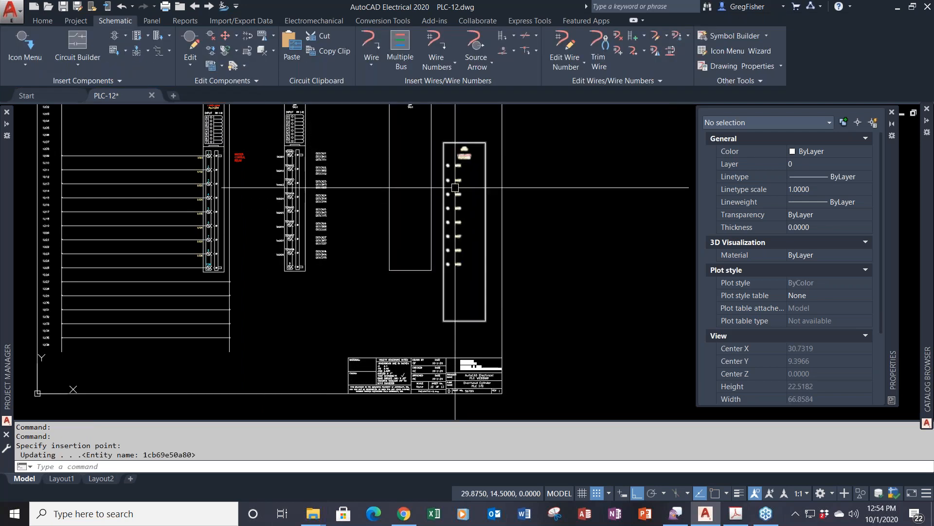
# - Open the inserted PLC module with Edit Component
pyautogui.rightClick(460, 155)
pyautogui.click(458, 126)
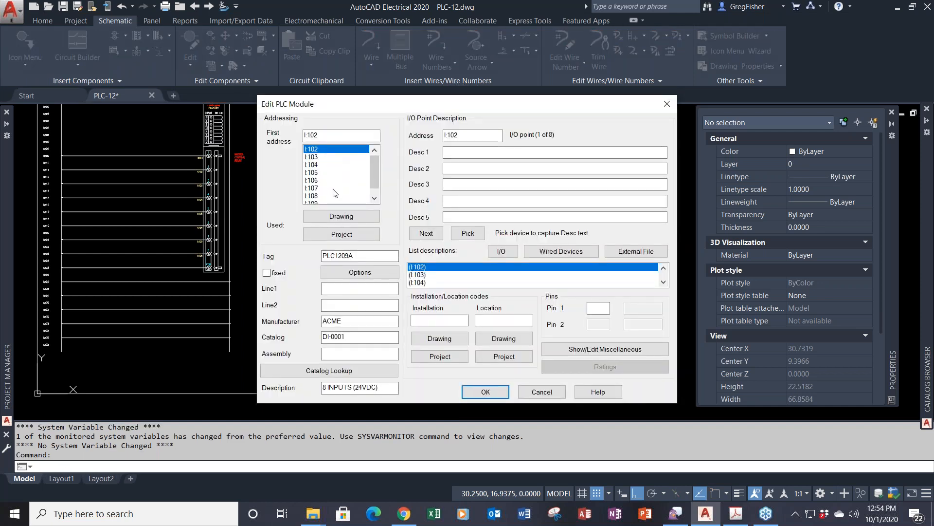
pyautogui.click(331, 288)
pyautogui.click(332, 304)
pyautogui.click(335, 289)
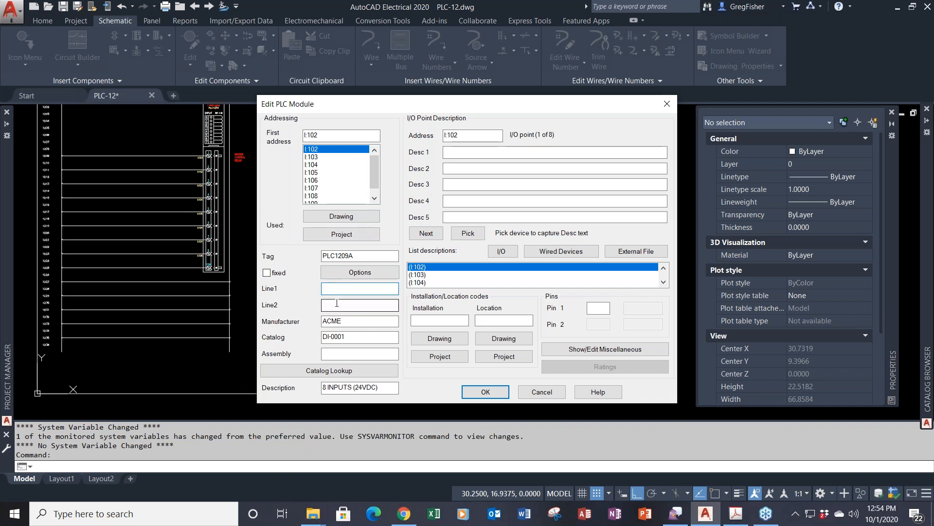
# - Describe I:102 as MASTER / CONTROL RELAY with pin 1, leaving miscellaneous attributes unchanged
pyautogui.click(462, 154)
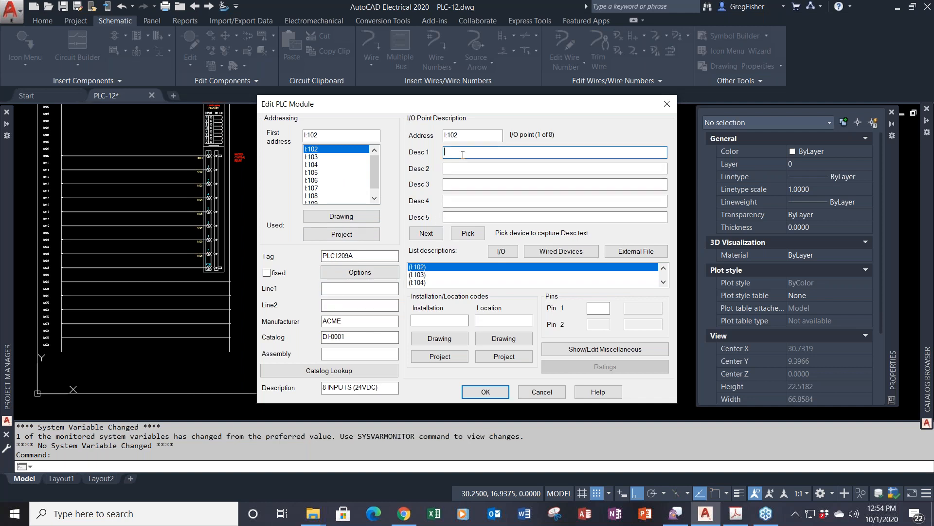
pyautogui.write('MASTER')
pyautogui.press('Tab')
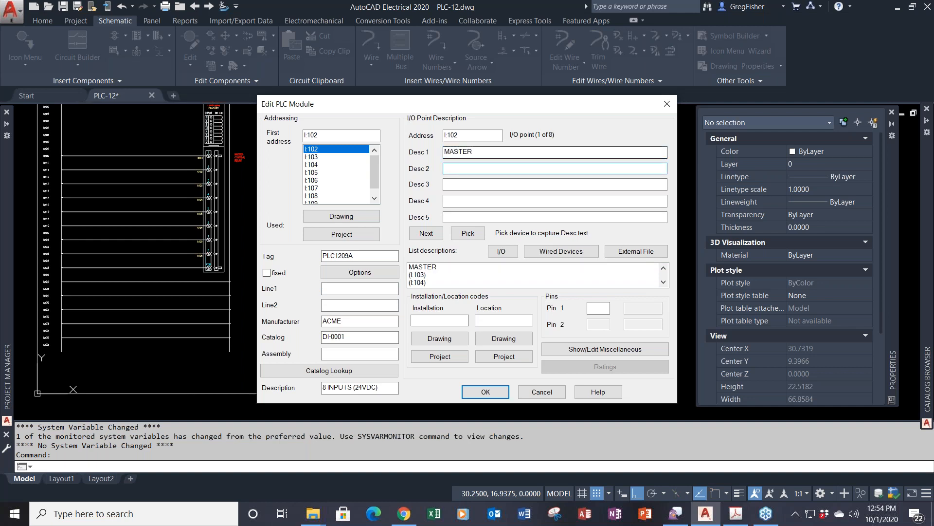
pyautogui.write('CONTRO')
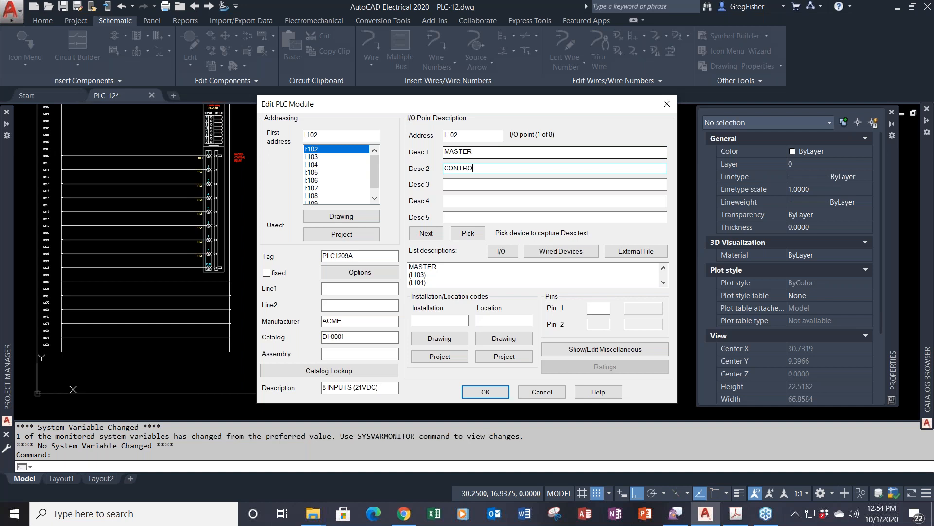
pyautogui.write('L RELAY')
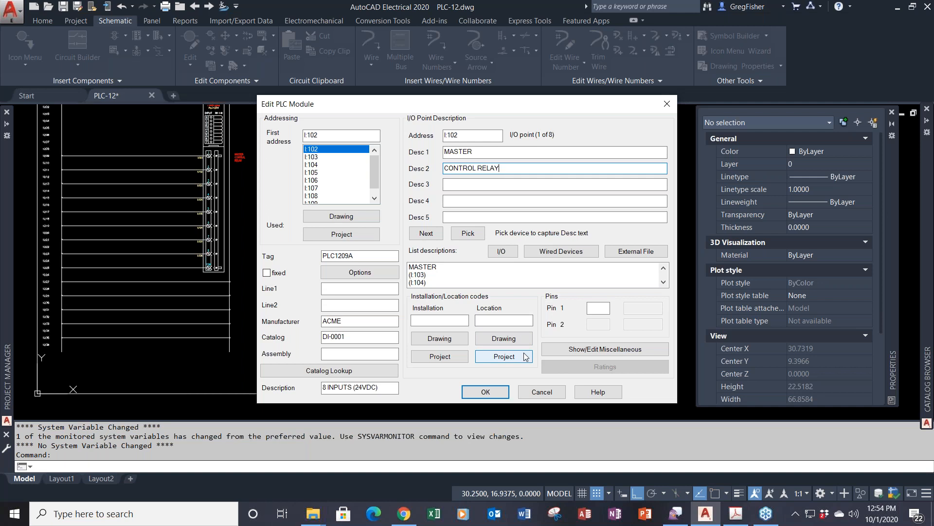
pyautogui.click(592, 309)
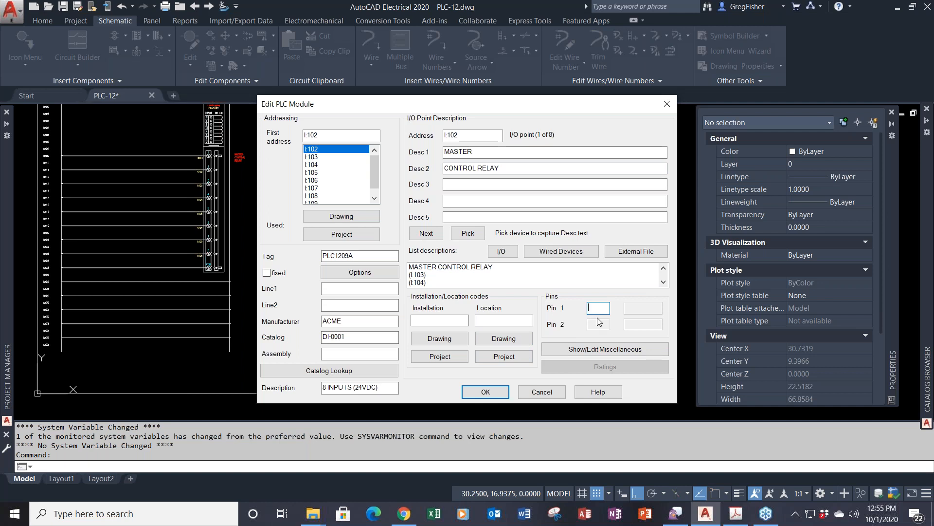
pyautogui.write('1')
pyautogui.click(590, 350)
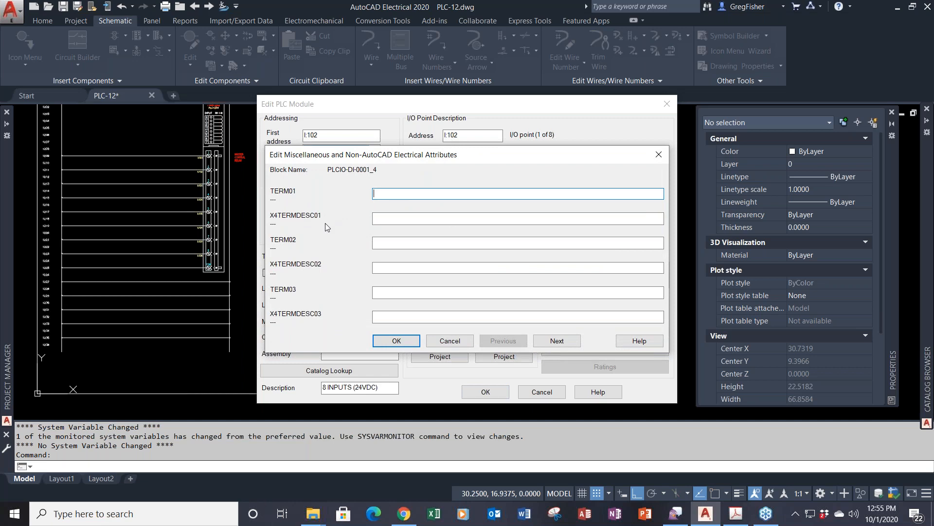
pyautogui.click(445, 342)
# - Apply the module edits, then reopen the PLC module with Edit Component
pyautogui.click(486, 392)
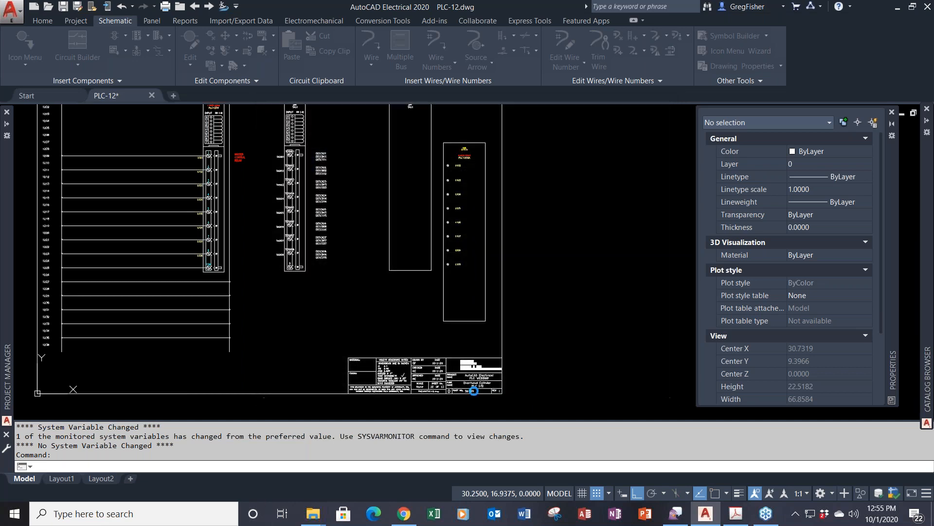
pyautogui.scroll(4, 460, 175)
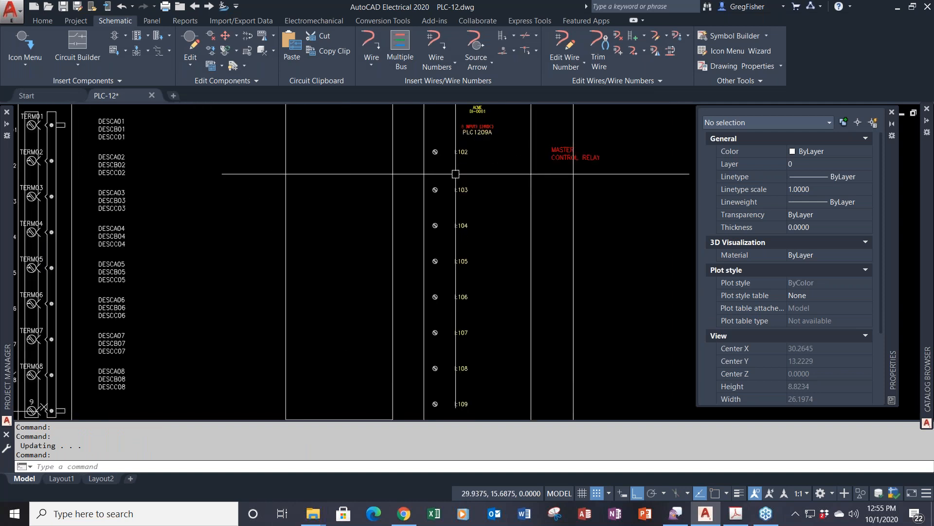
pyautogui.moveTo(456, 174); pyautogui.dragTo(465, 194, button='middle')
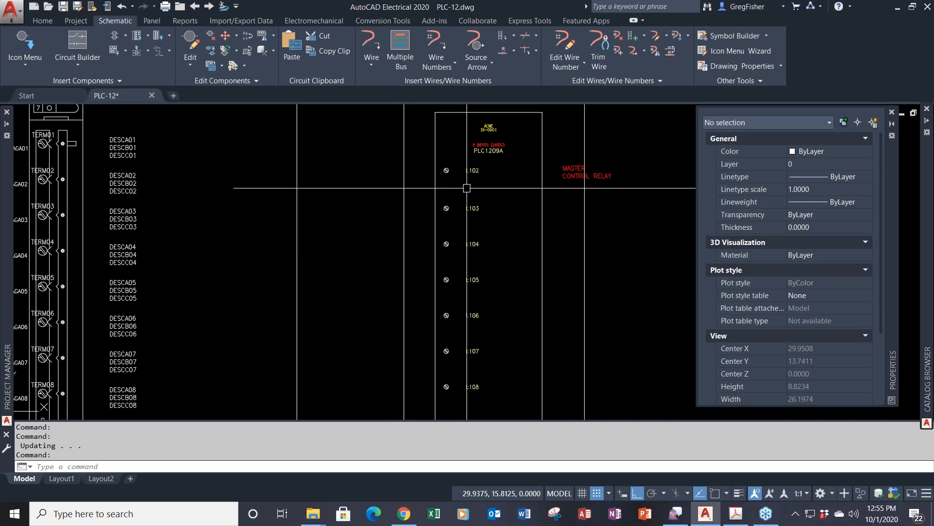
pyautogui.rightClick(473, 175)
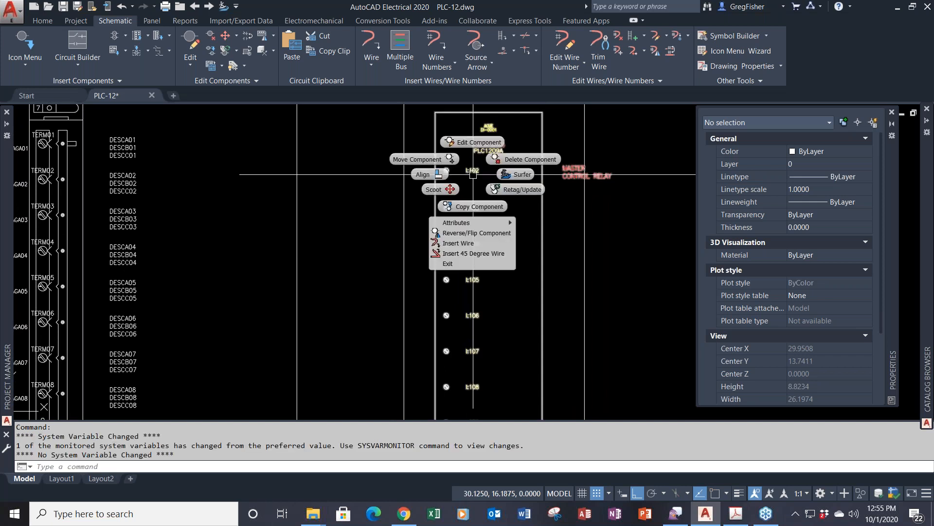
pyautogui.click(475, 143)
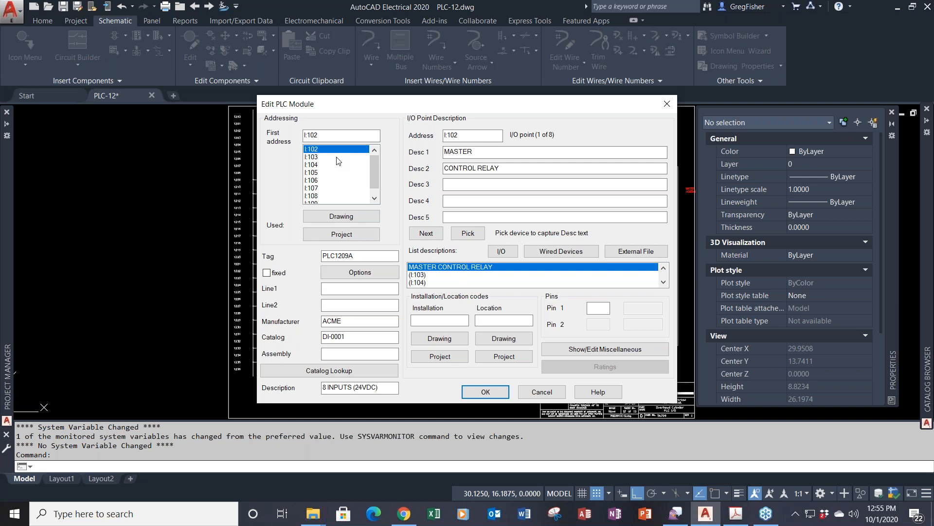
# - Give I:102 pin 1 and I:103 pin 2, then apply the edits to the module
pyautogui.click(598, 310)
pyautogui.write('1')
pyautogui.click(314, 157)
pyautogui.click(596, 308)
pyautogui.write('2')
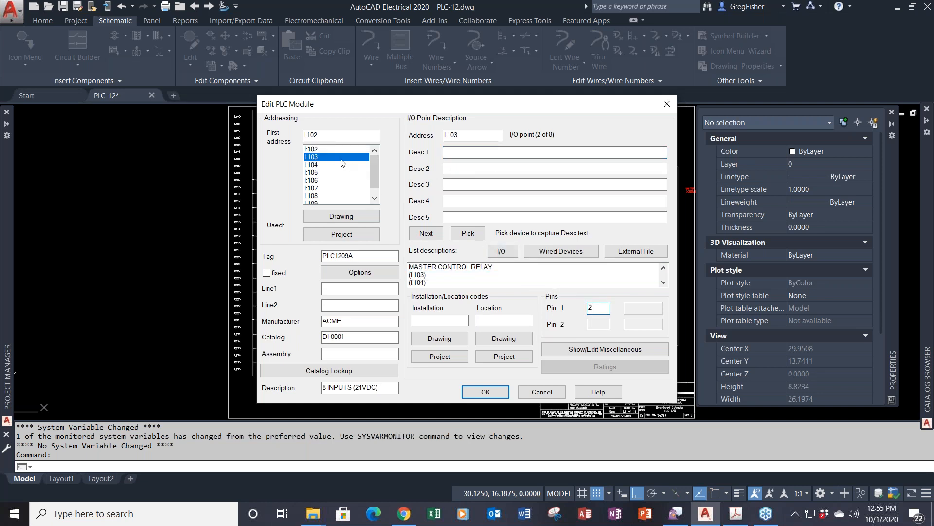
pyautogui.click(335, 149)
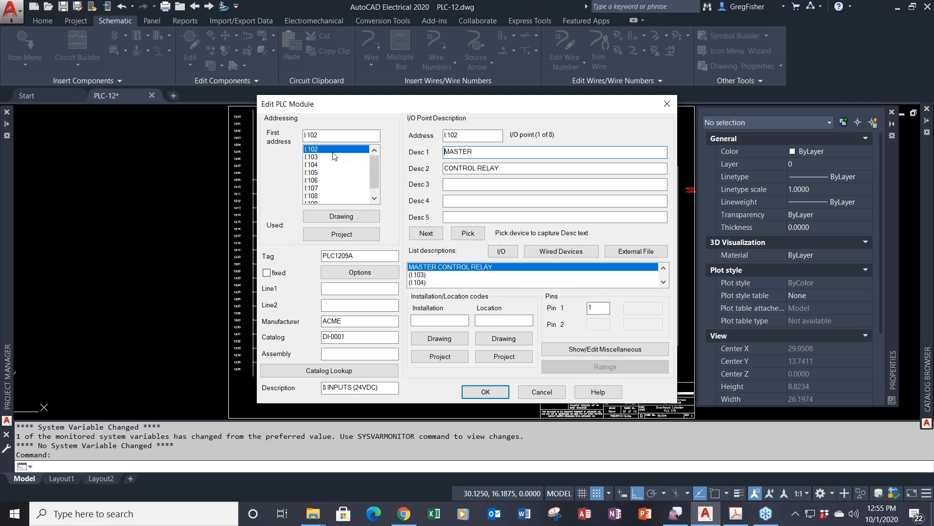
pyautogui.click(485, 392)
pyautogui.scroll(5, 471, 390)
pyautogui.scroll(3, 478, 184)
pyautogui.moveTo(478, 184); pyautogui.dragTo(421, 222, button='middle')
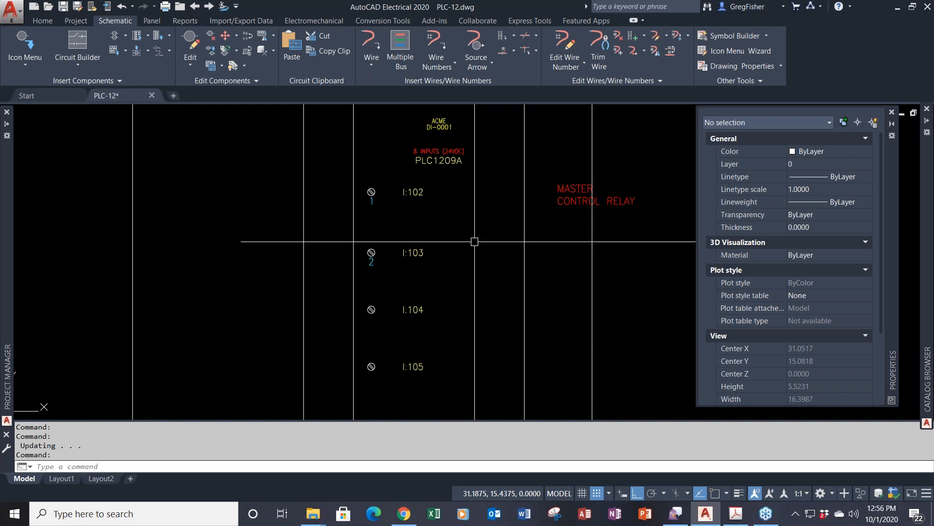
pyautogui.scroll(-2, 475, 242)
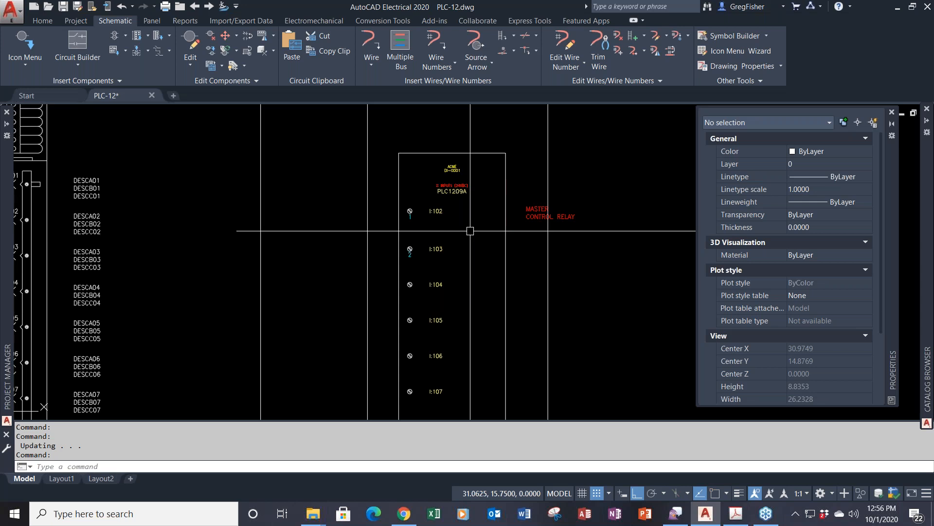
pyautogui.scroll(-2, 463, 217)
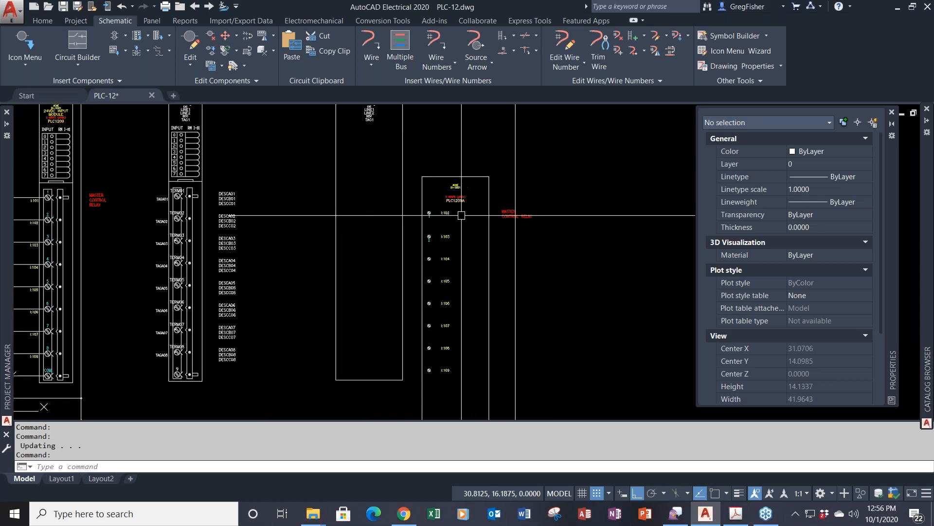
pyautogui.scroll(-2, 461, 215)
pyautogui.moveTo(457, 213); pyautogui.dragTo(531, 200, button='middle')
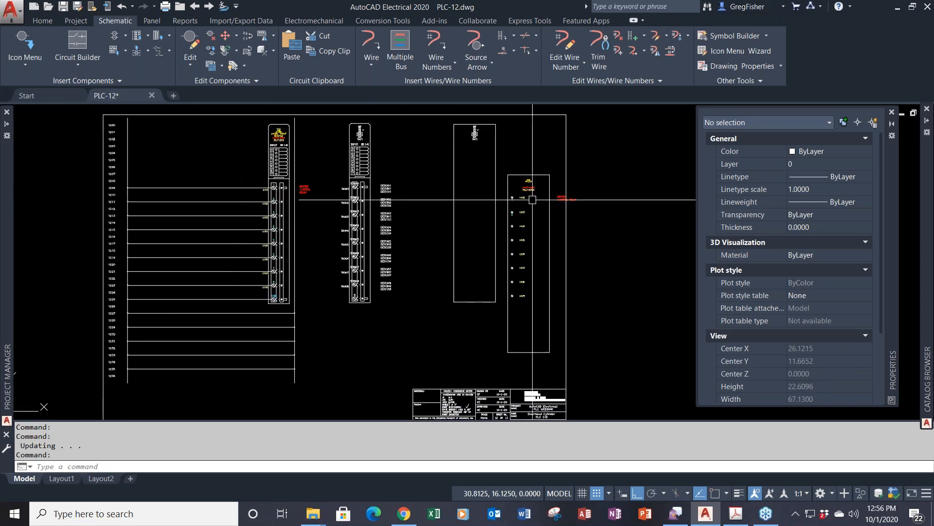